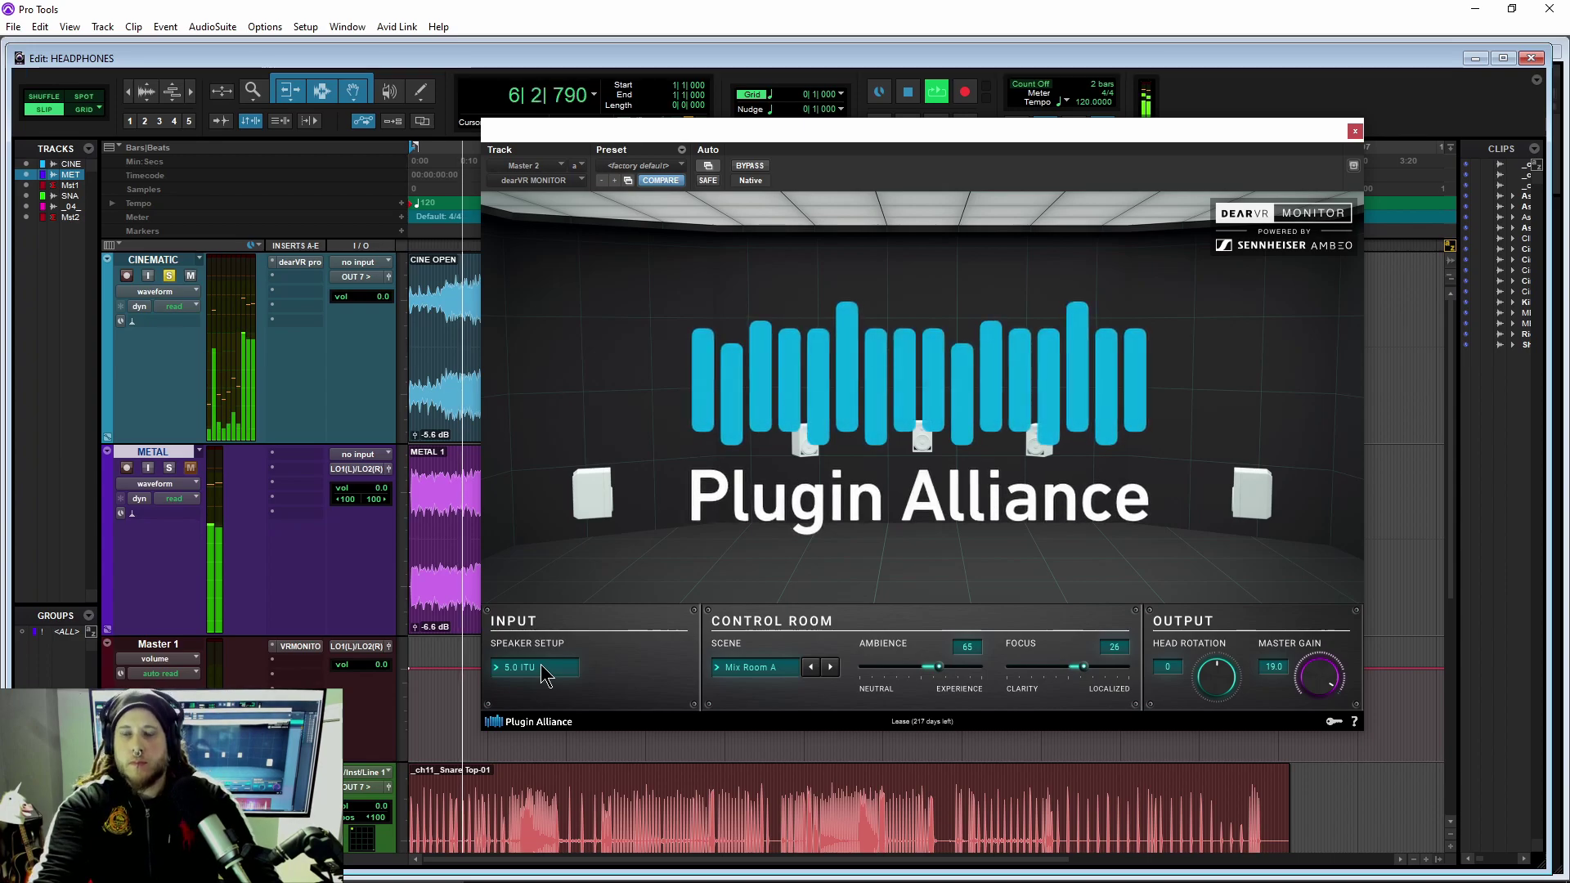
- Set the speaker setup in dearVR MONITOR to Quad and the control room scene to Mix Room B
left_click(542, 668)
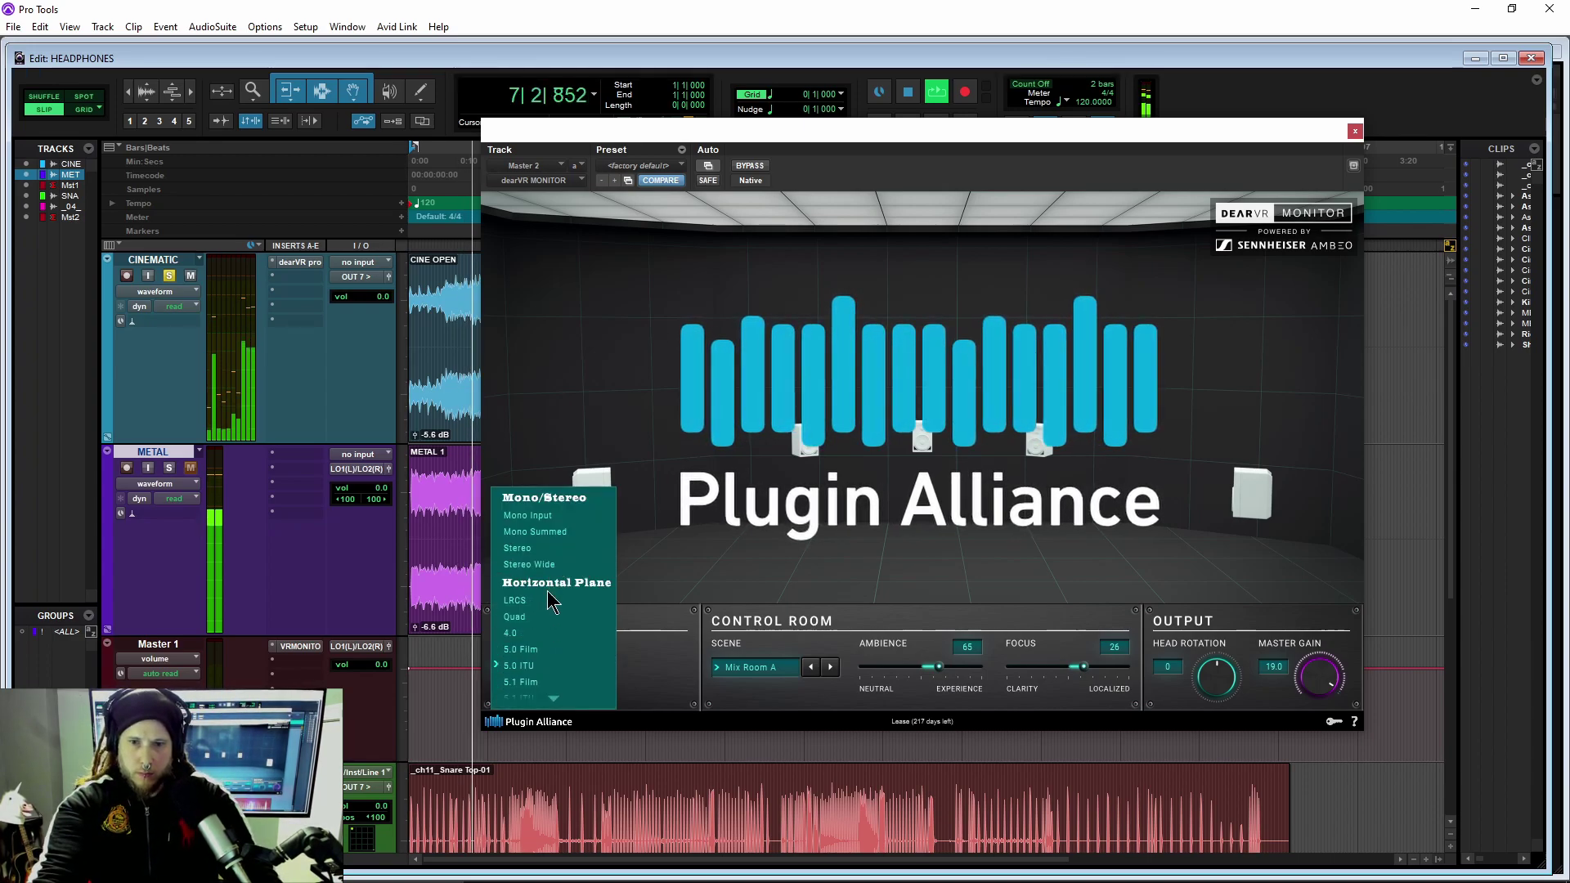
left_click(545, 617)
left_click(738, 661)
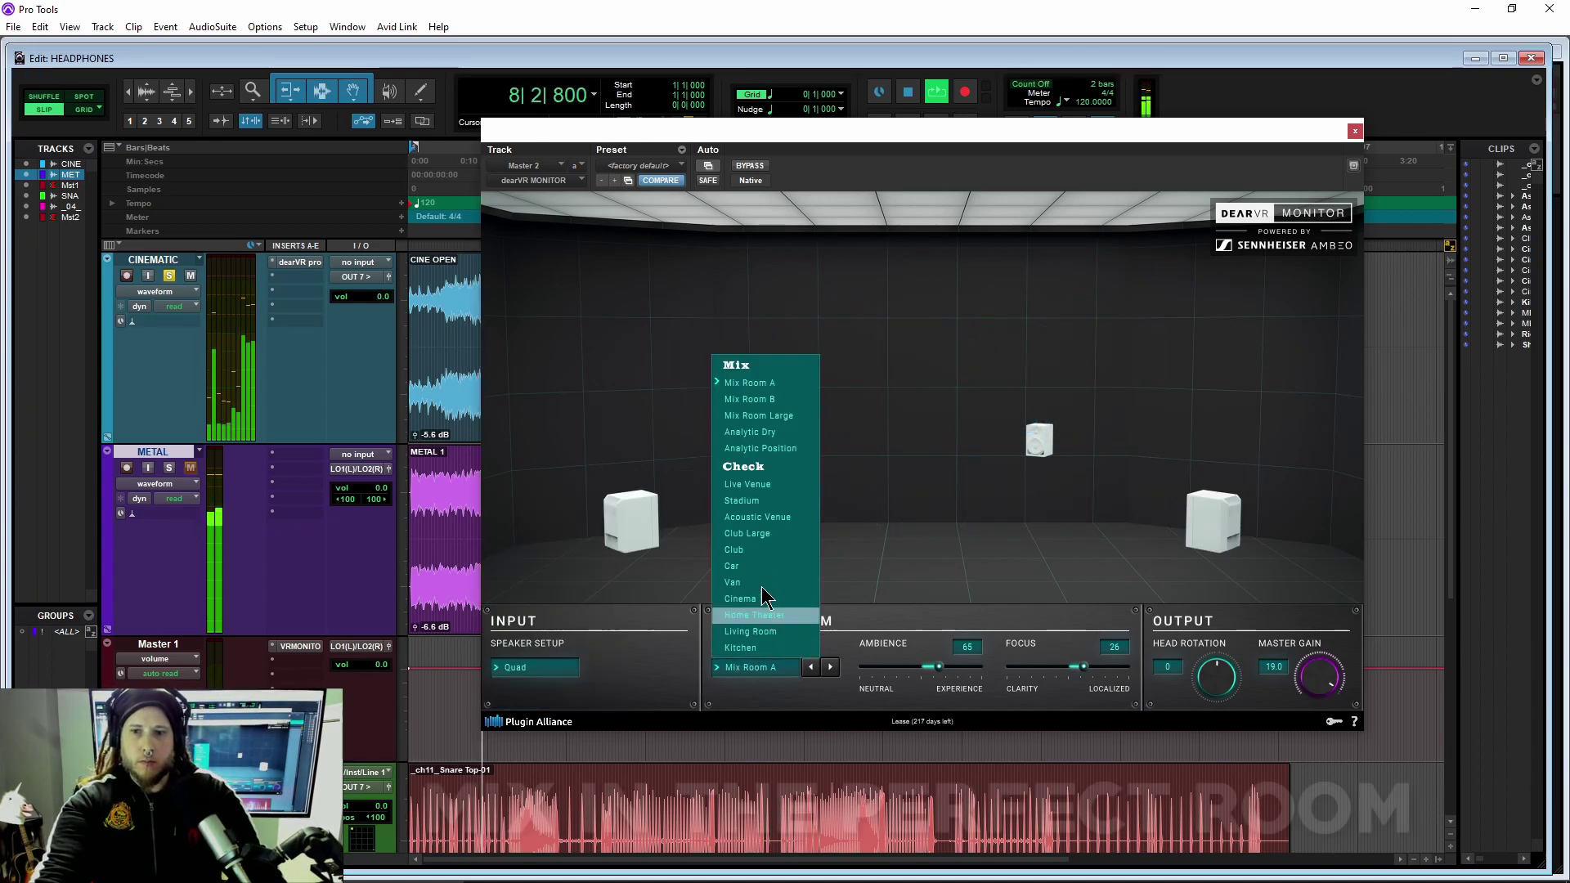
left_click(772, 404)
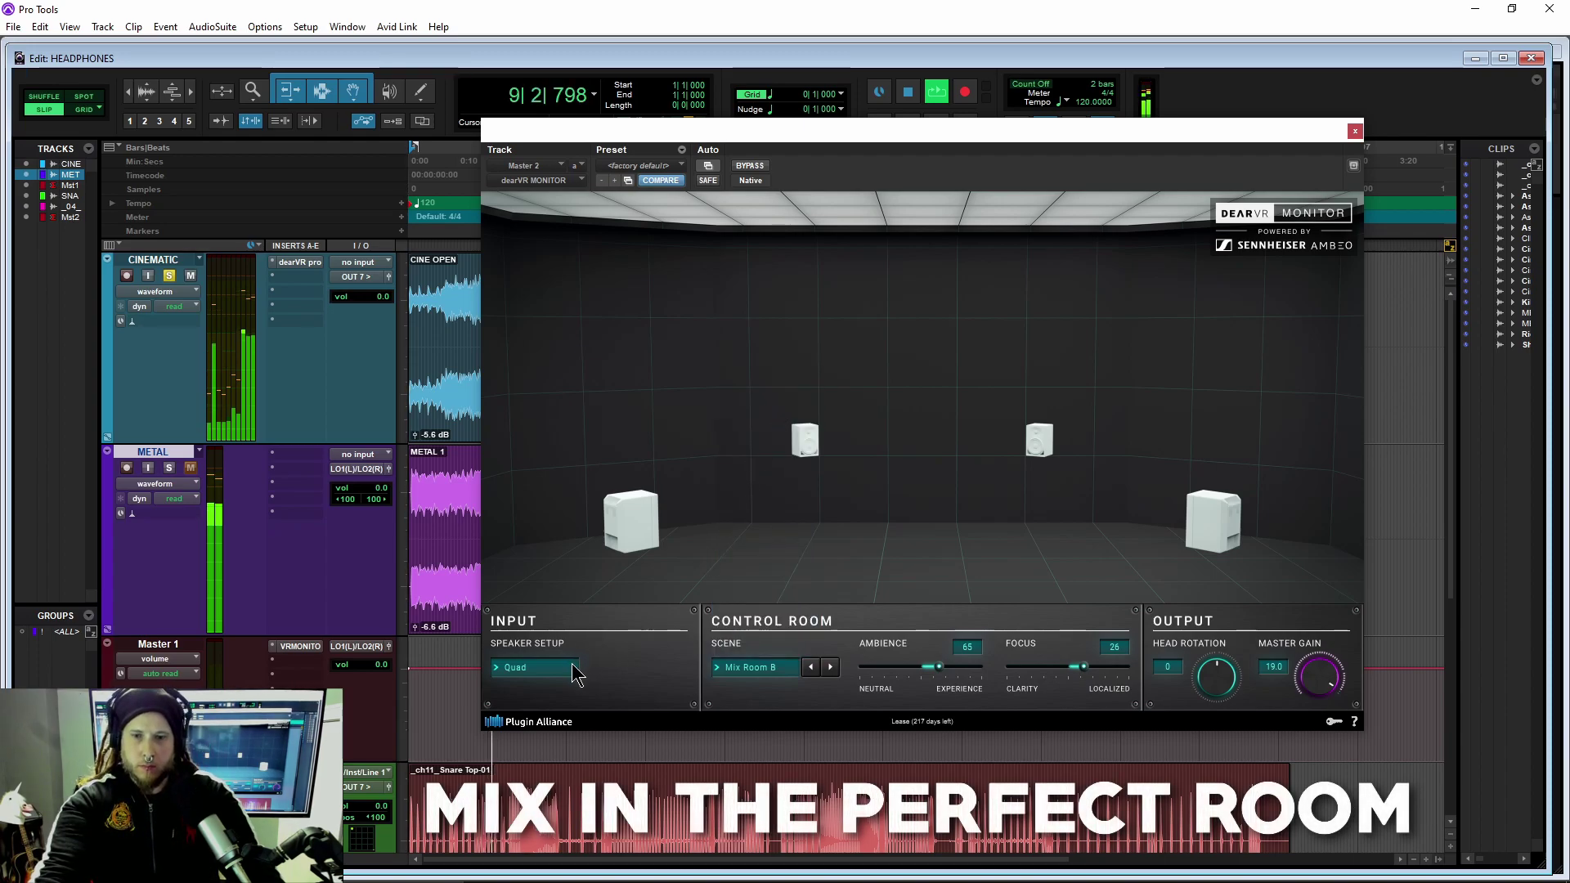
- Set the speaker setup to 8.0 and the control room scene to Acoustic Venue
left_click(536, 667)
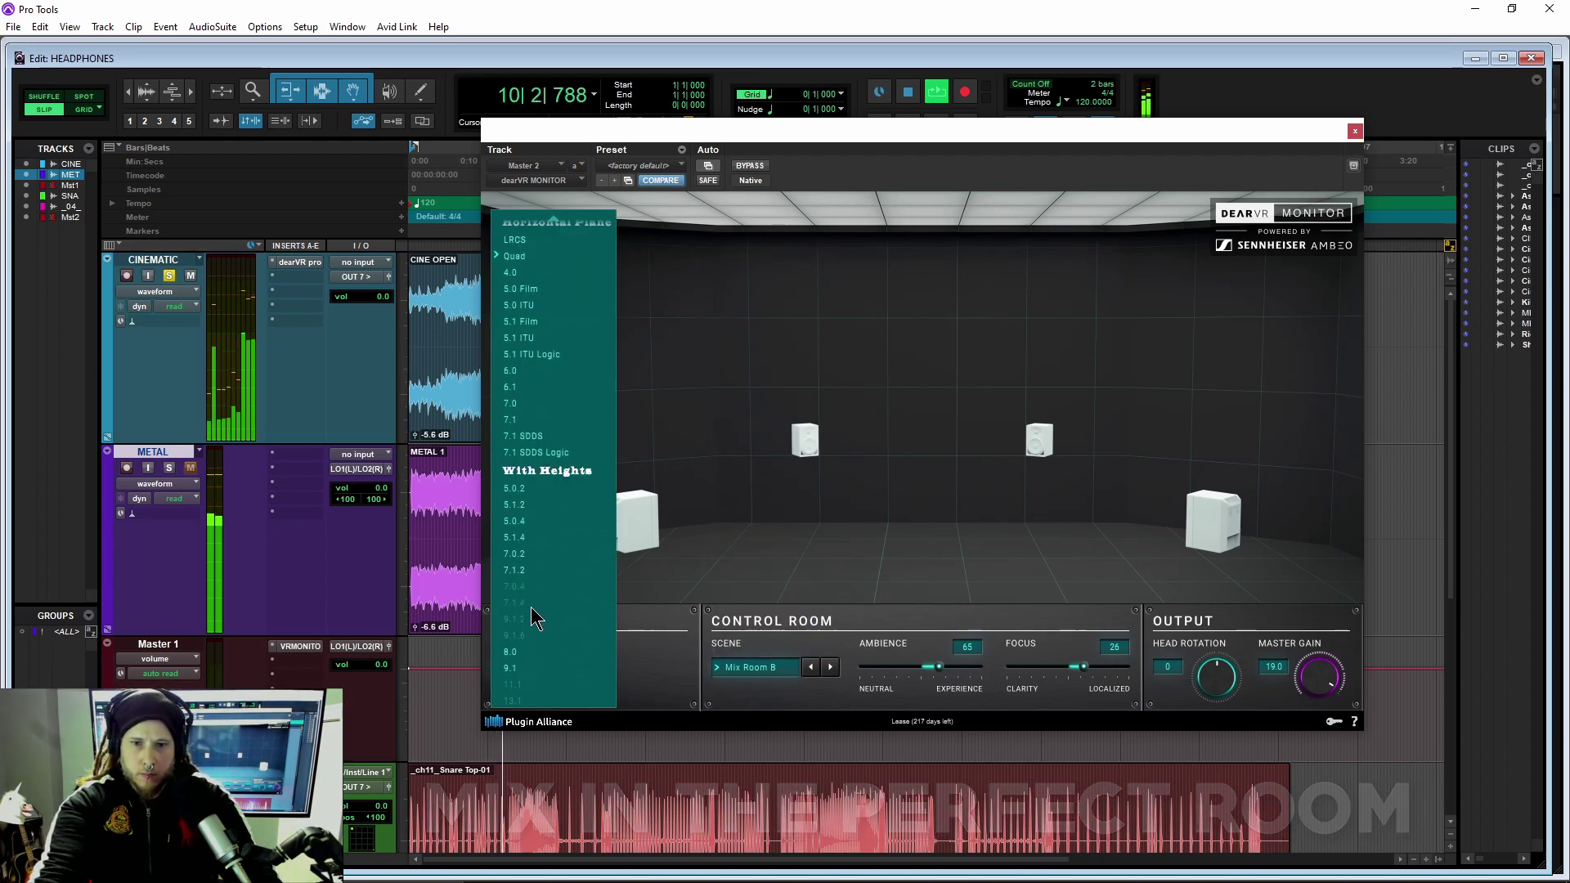
left_click(526, 651)
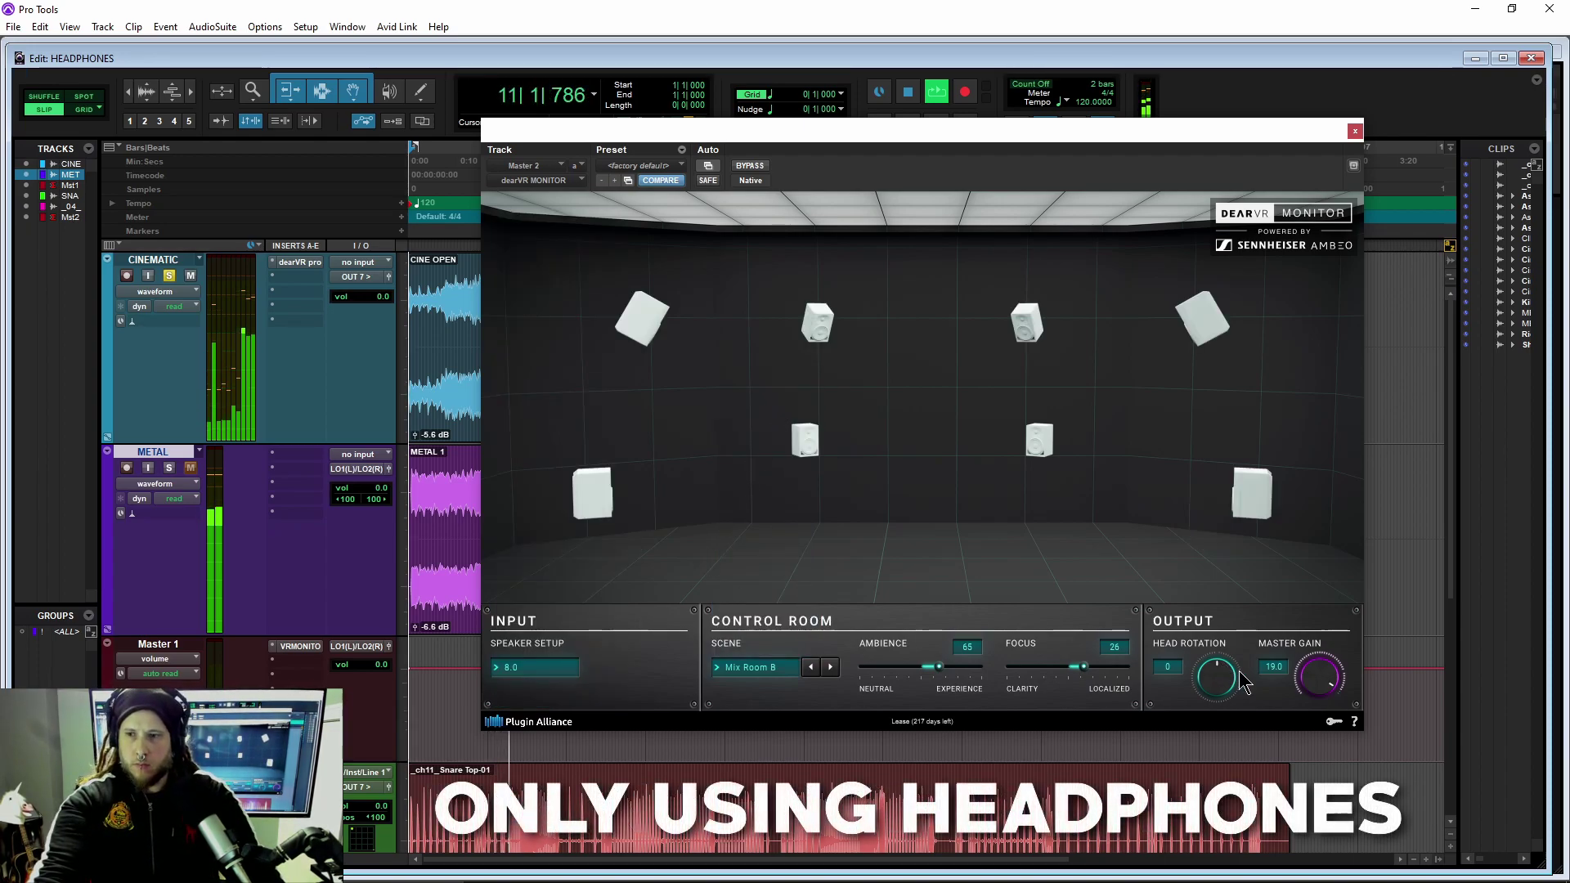
left_click(777, 668)
left_click(787, 526)
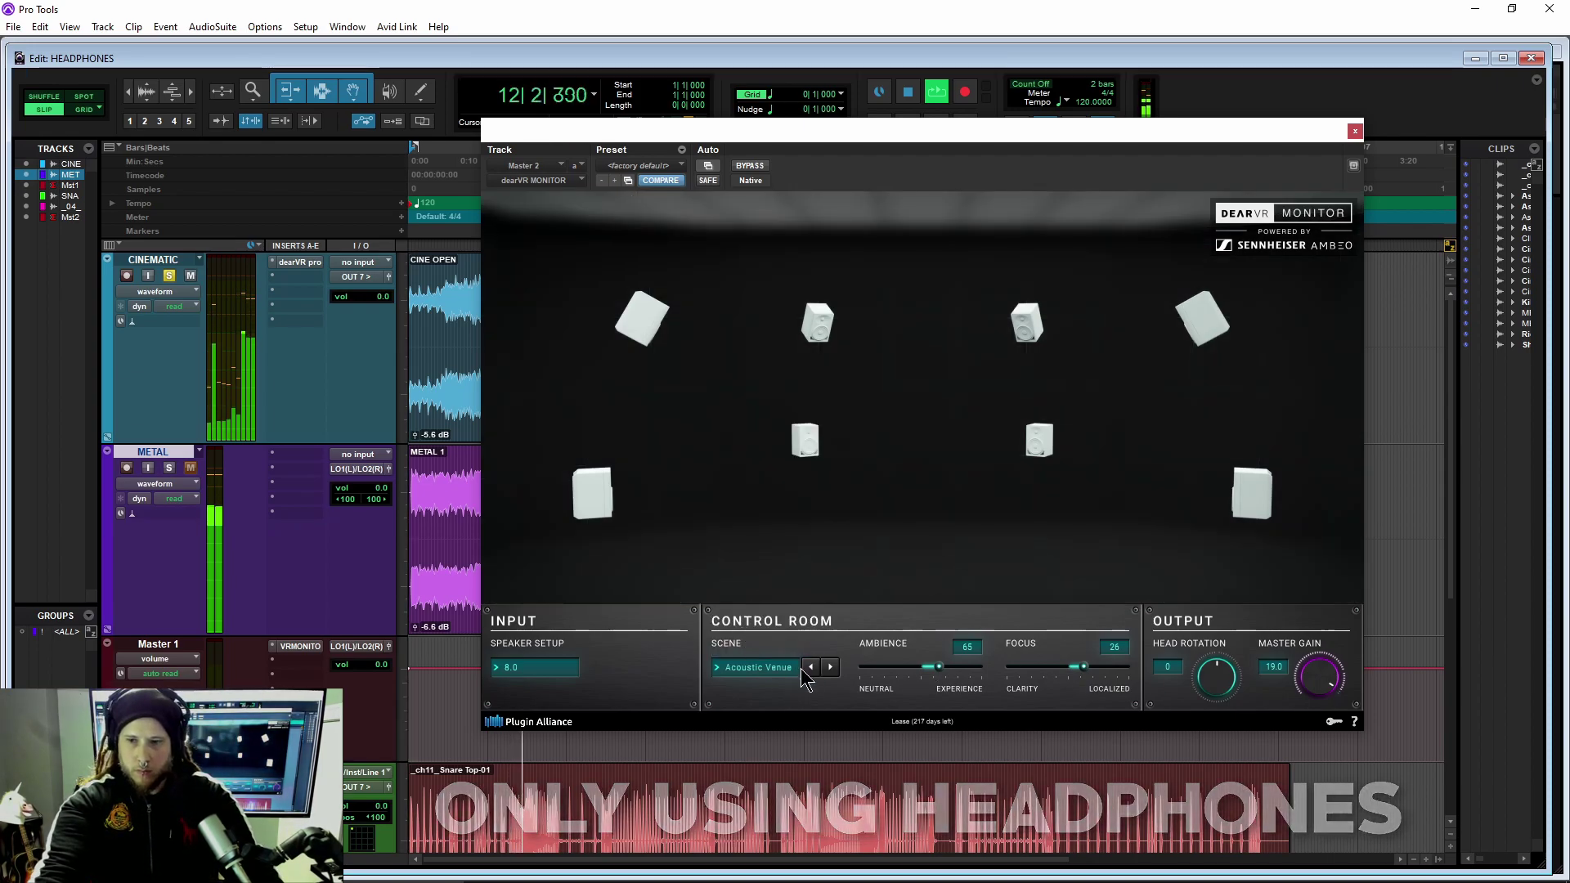
- Audition the Living Room scene, followed by the Mix Room Large scene
left_click(754, 667)
left_click(765, 642)
left_click(777, 668)
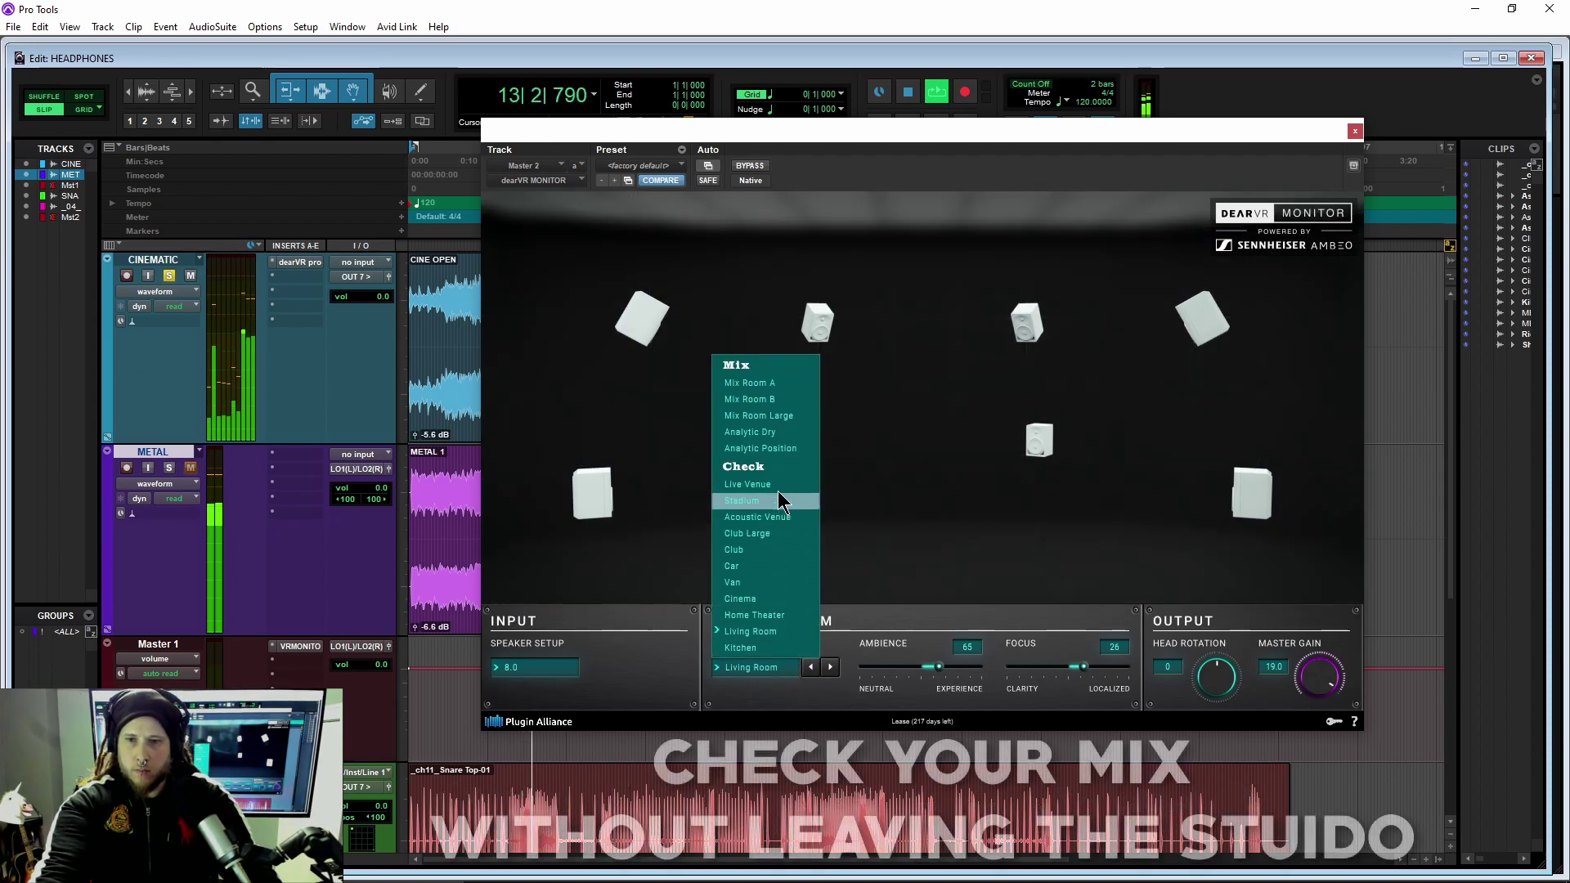
left_click(792, 413)
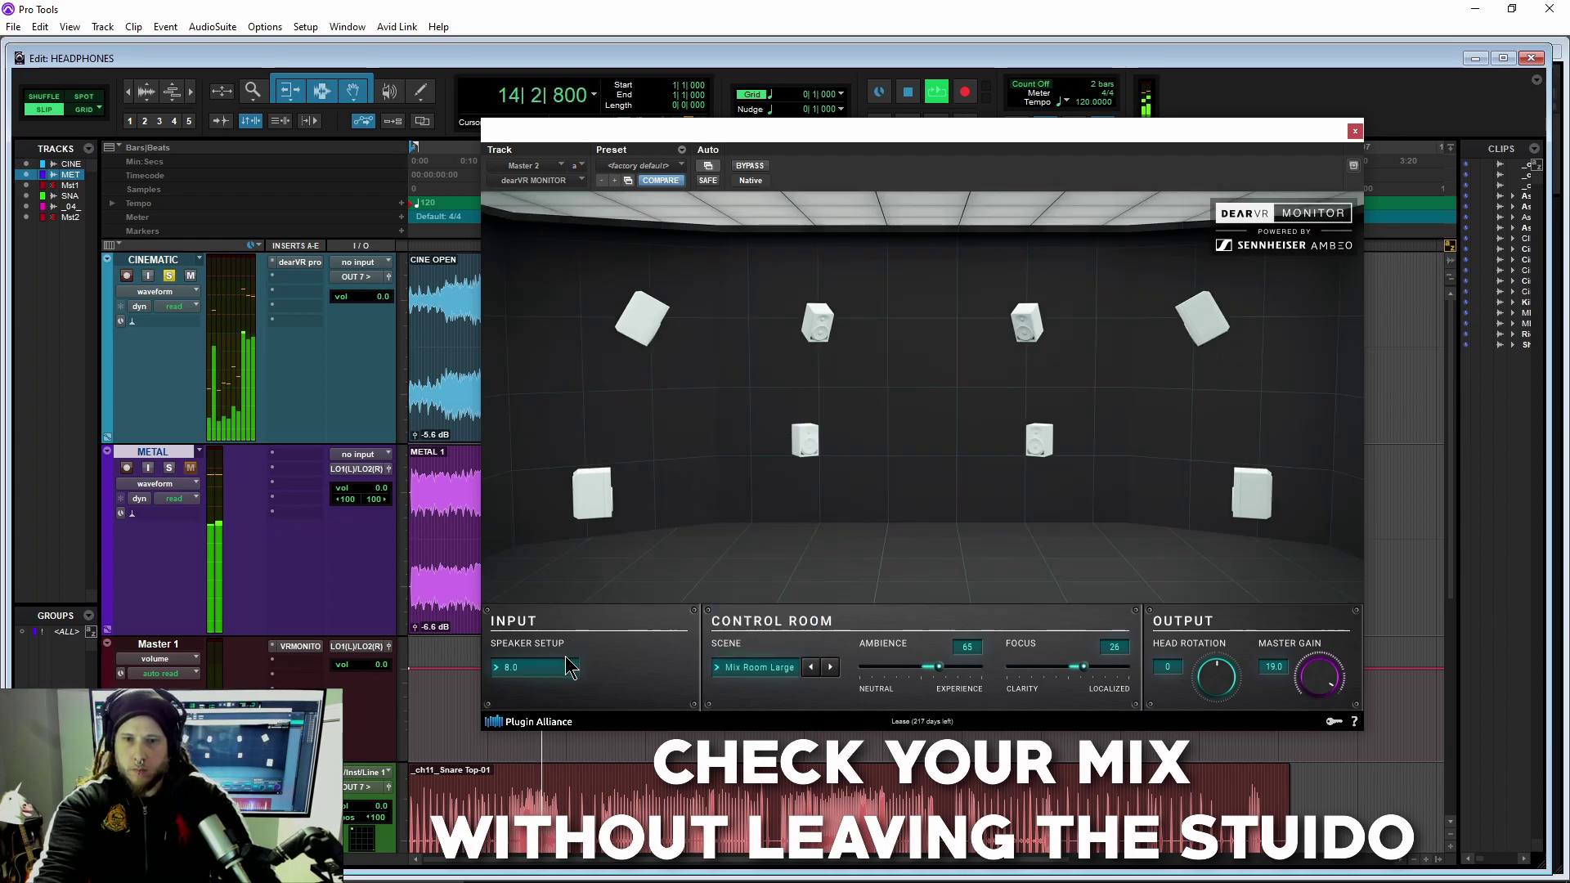
- Set the speaker setup to 7.0.2 and lower the monitor's master gain to 14.8
left_click(536, 667)
left_click(540, 590)
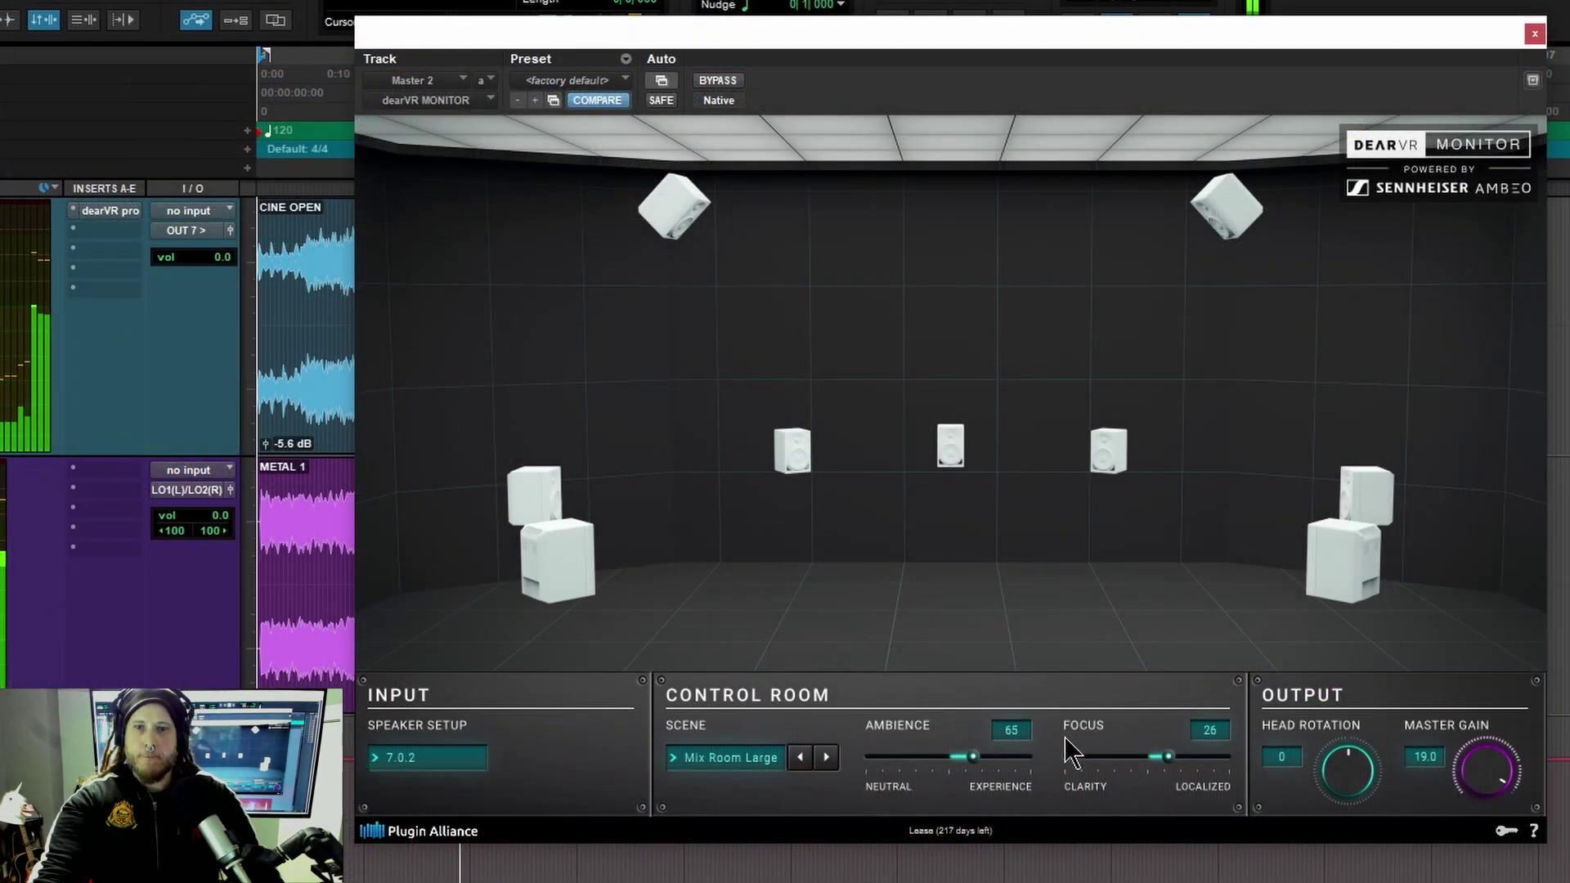
left_click_drag(1511, 793, 1512, 809)
- Open the dearVR pro insert on the CINEMATIC track and set its output format to 2.0 Stereo (2CH)
left_click(123, 210)
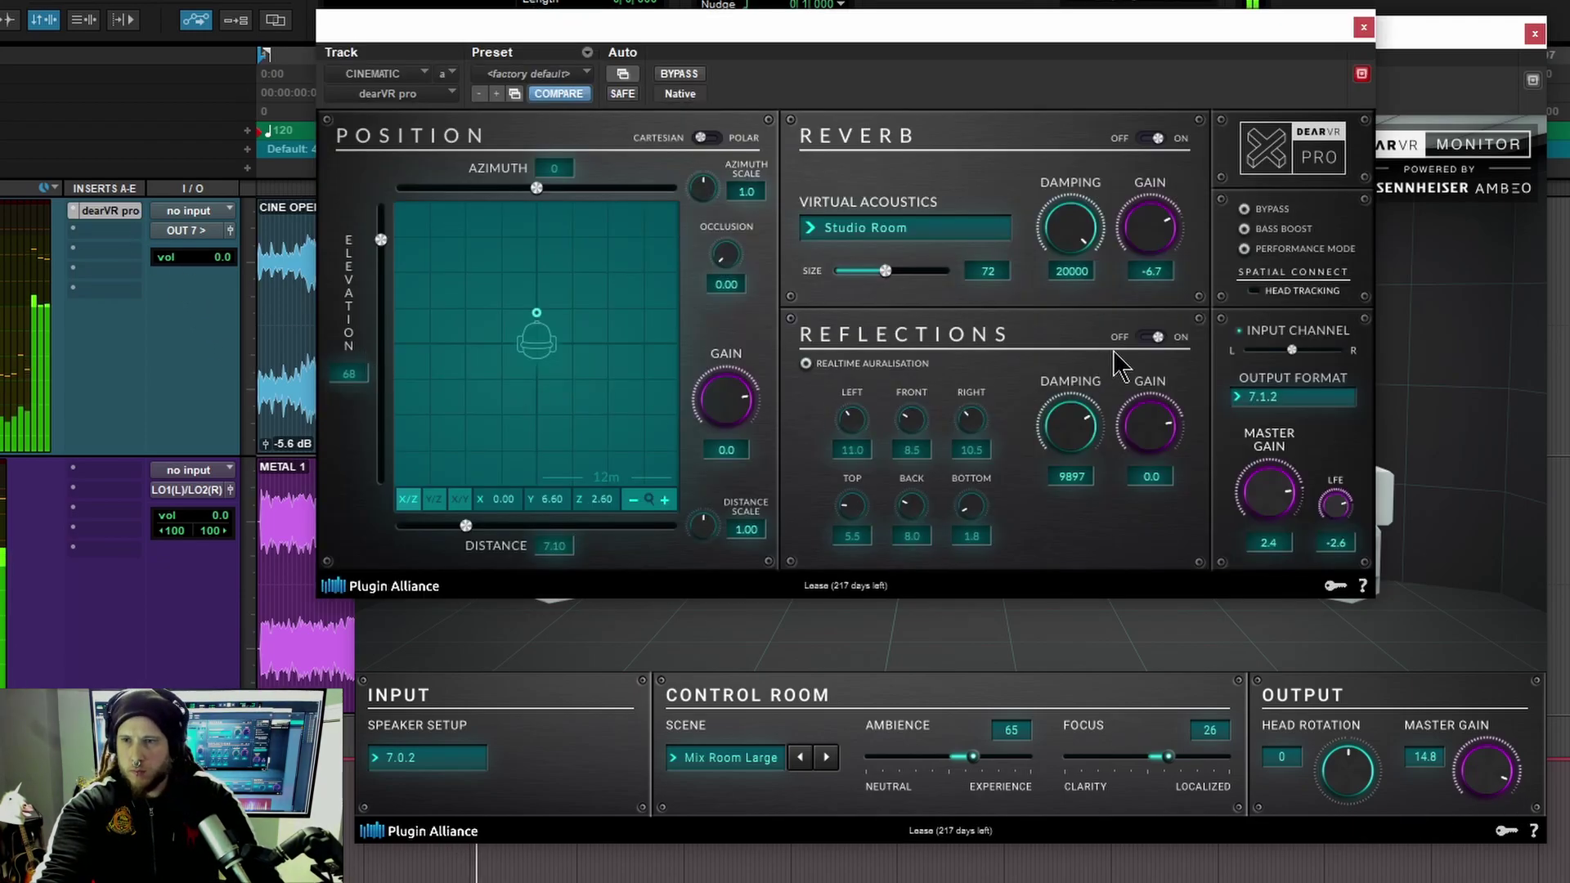
left_click(1280, 397)
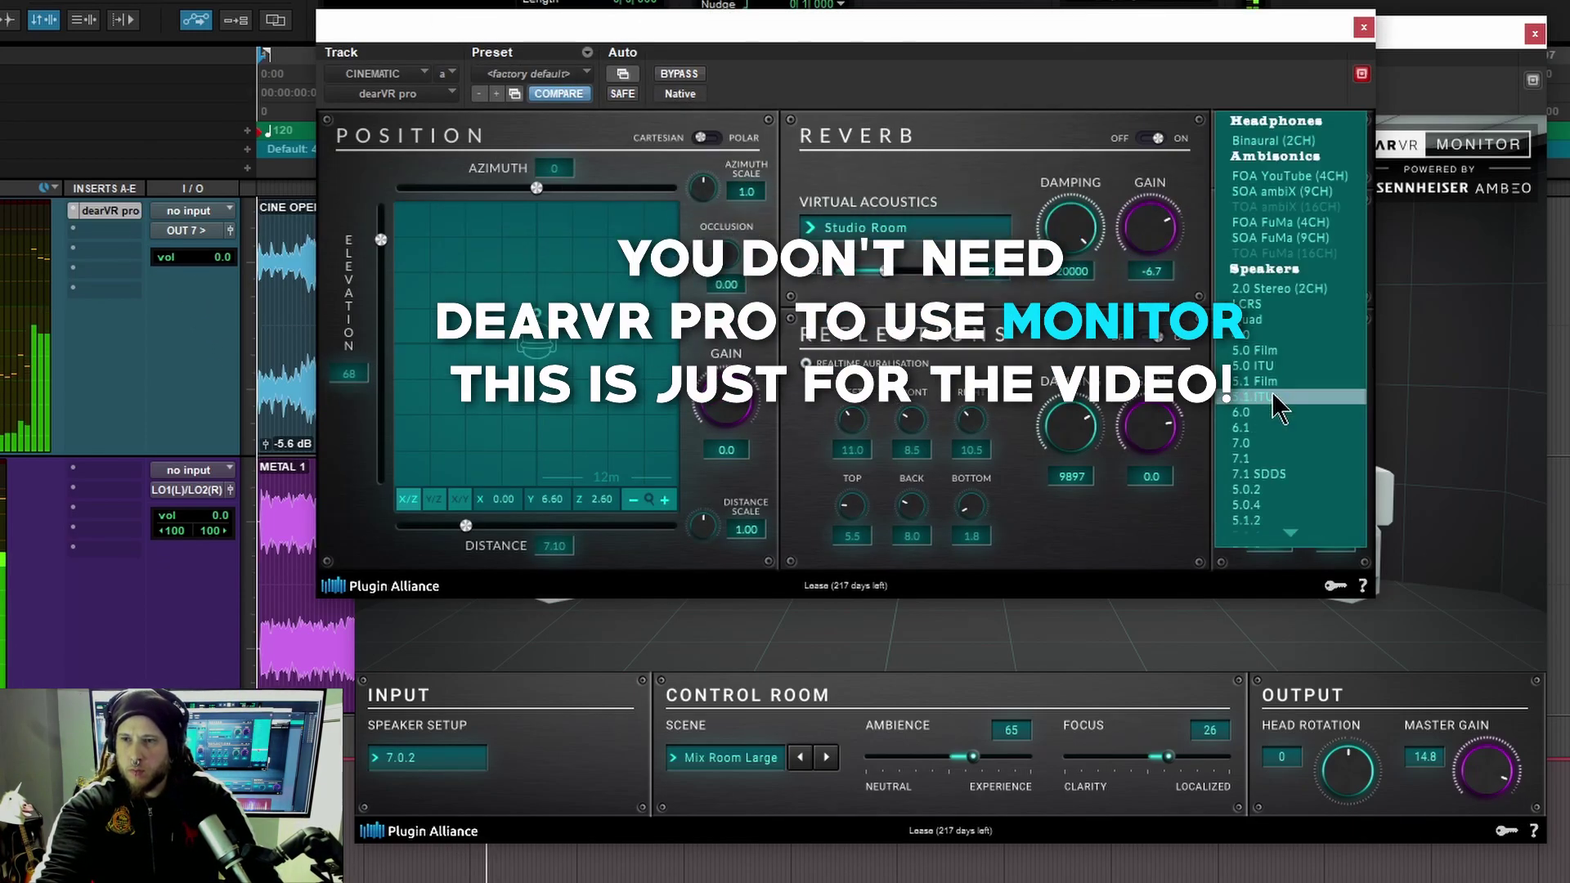
left_click(1272, 288)
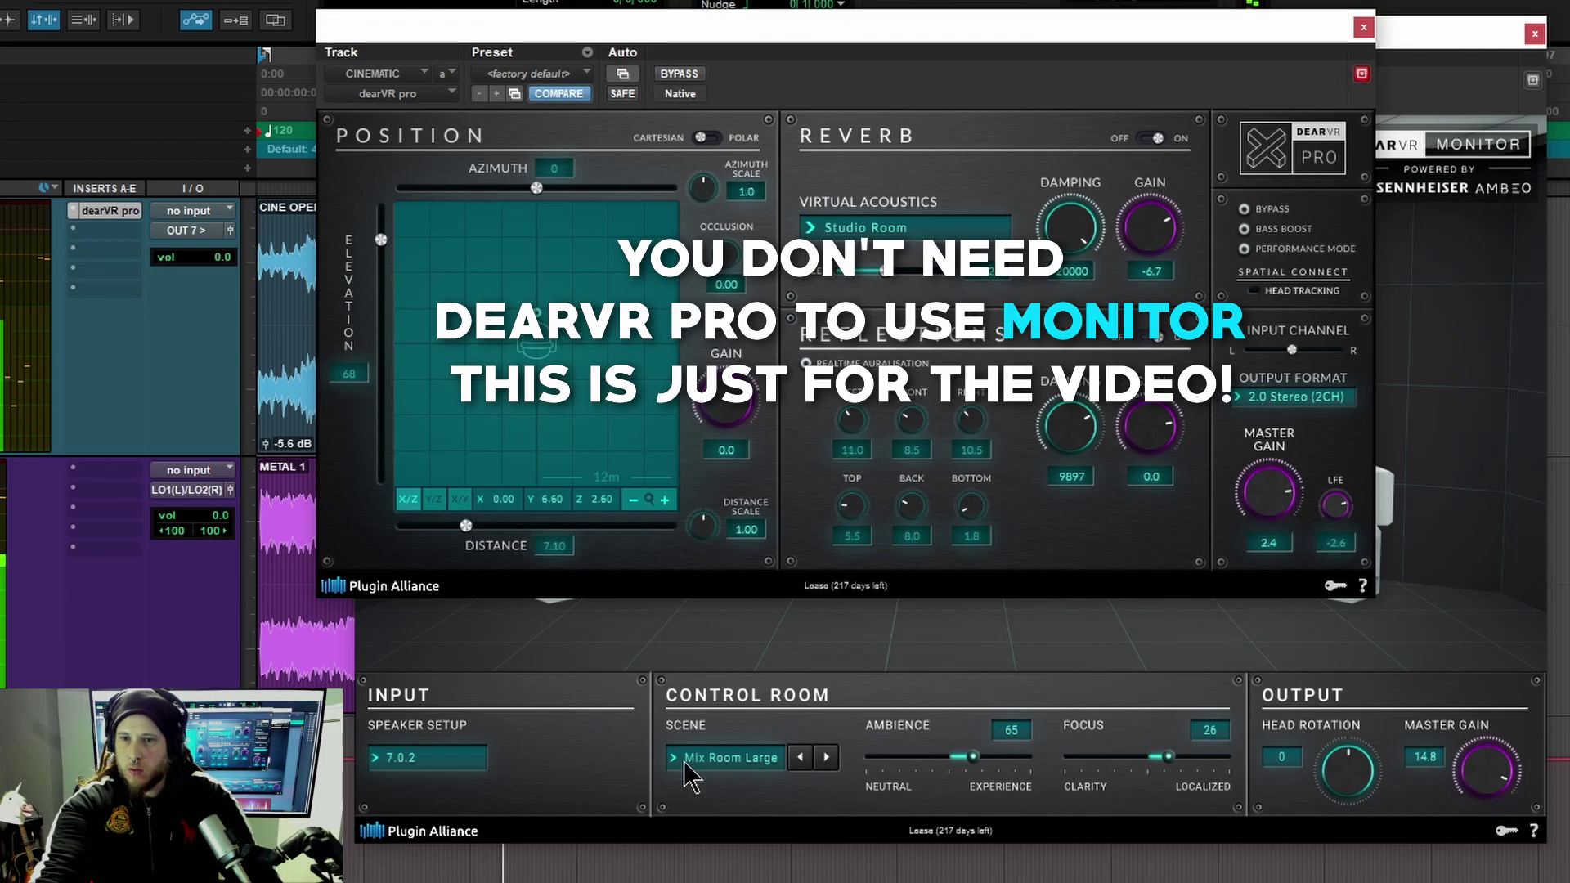
- Set the dearVR MONITOR speaker setup to Stereo and lower its master gain to 10.6
left_click(454, 751)
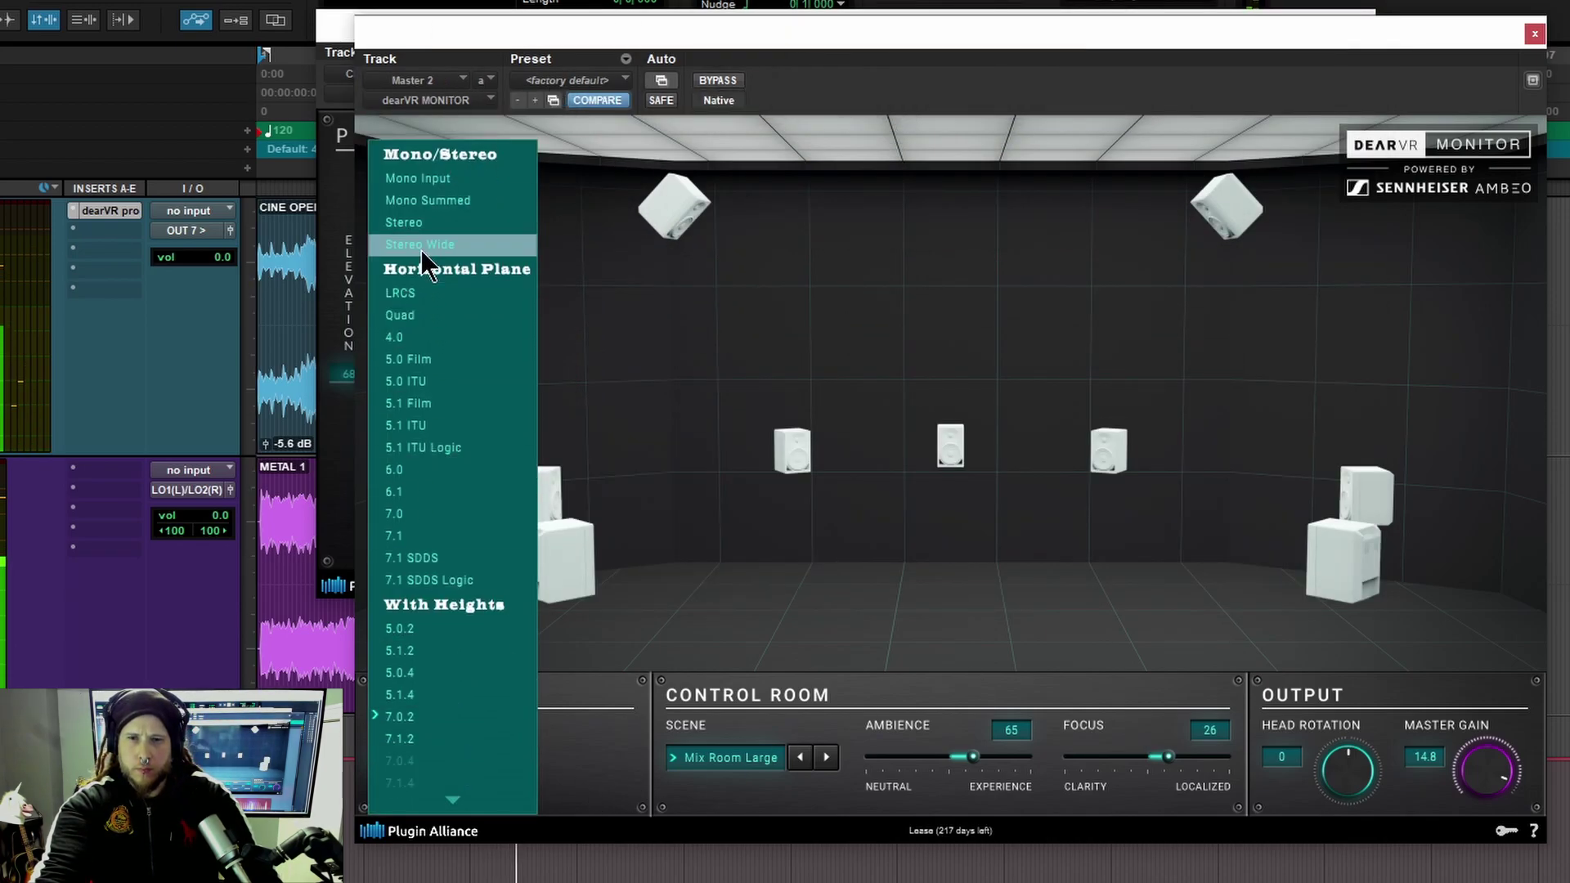
left_click(409, 222)
left_click_drag(1477, 798, 1486, 764)
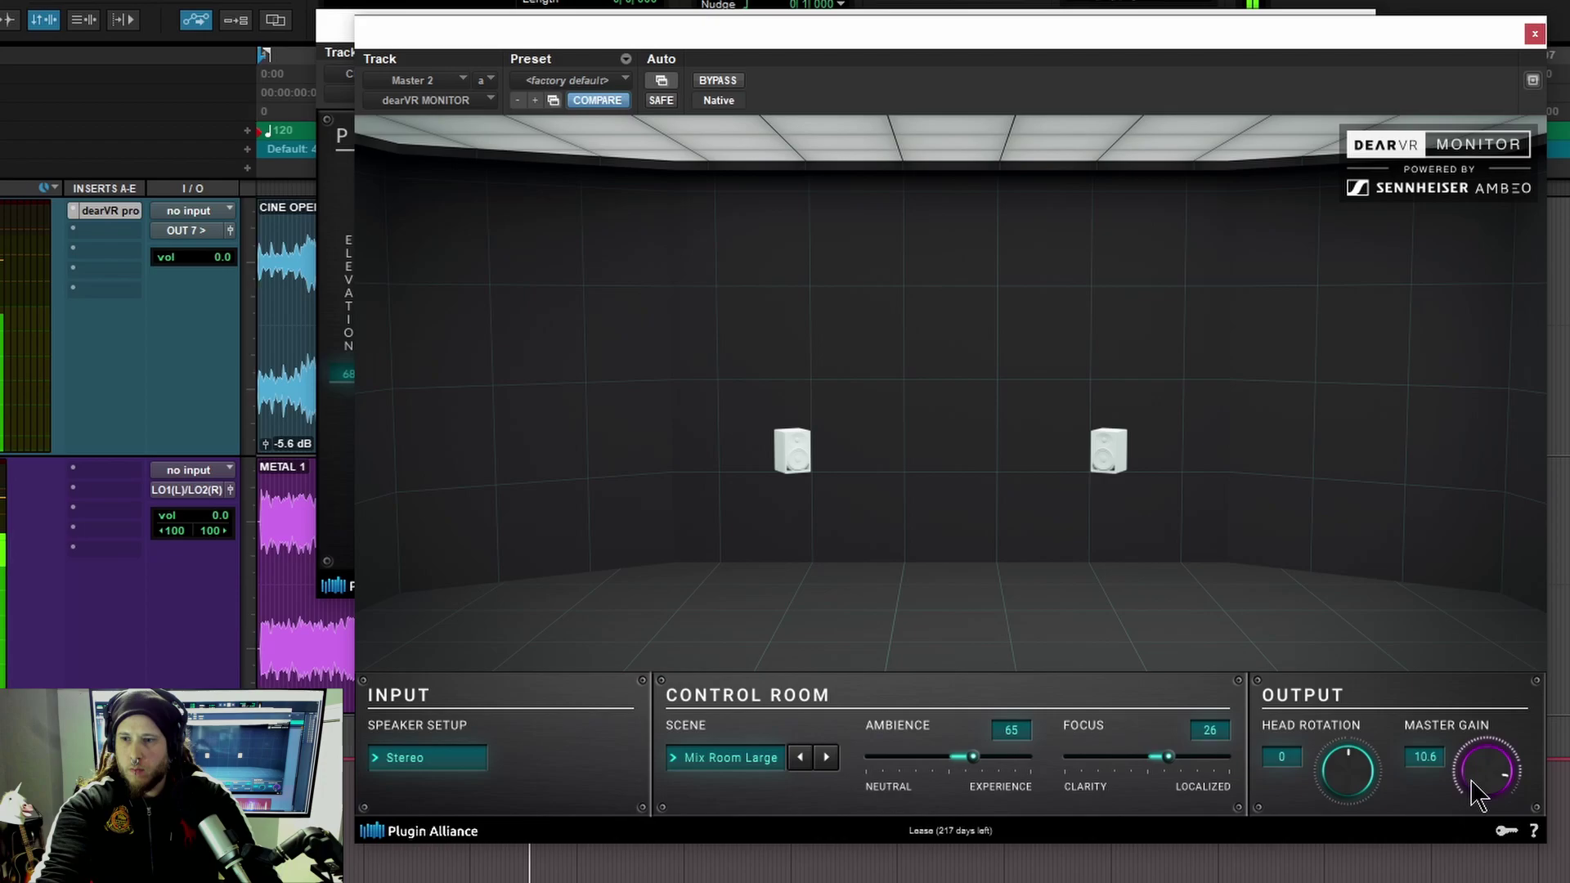
- Audition the stereo mix in the Car, Home Theater and Cinema scenes, in that order
left_click(755, 762)
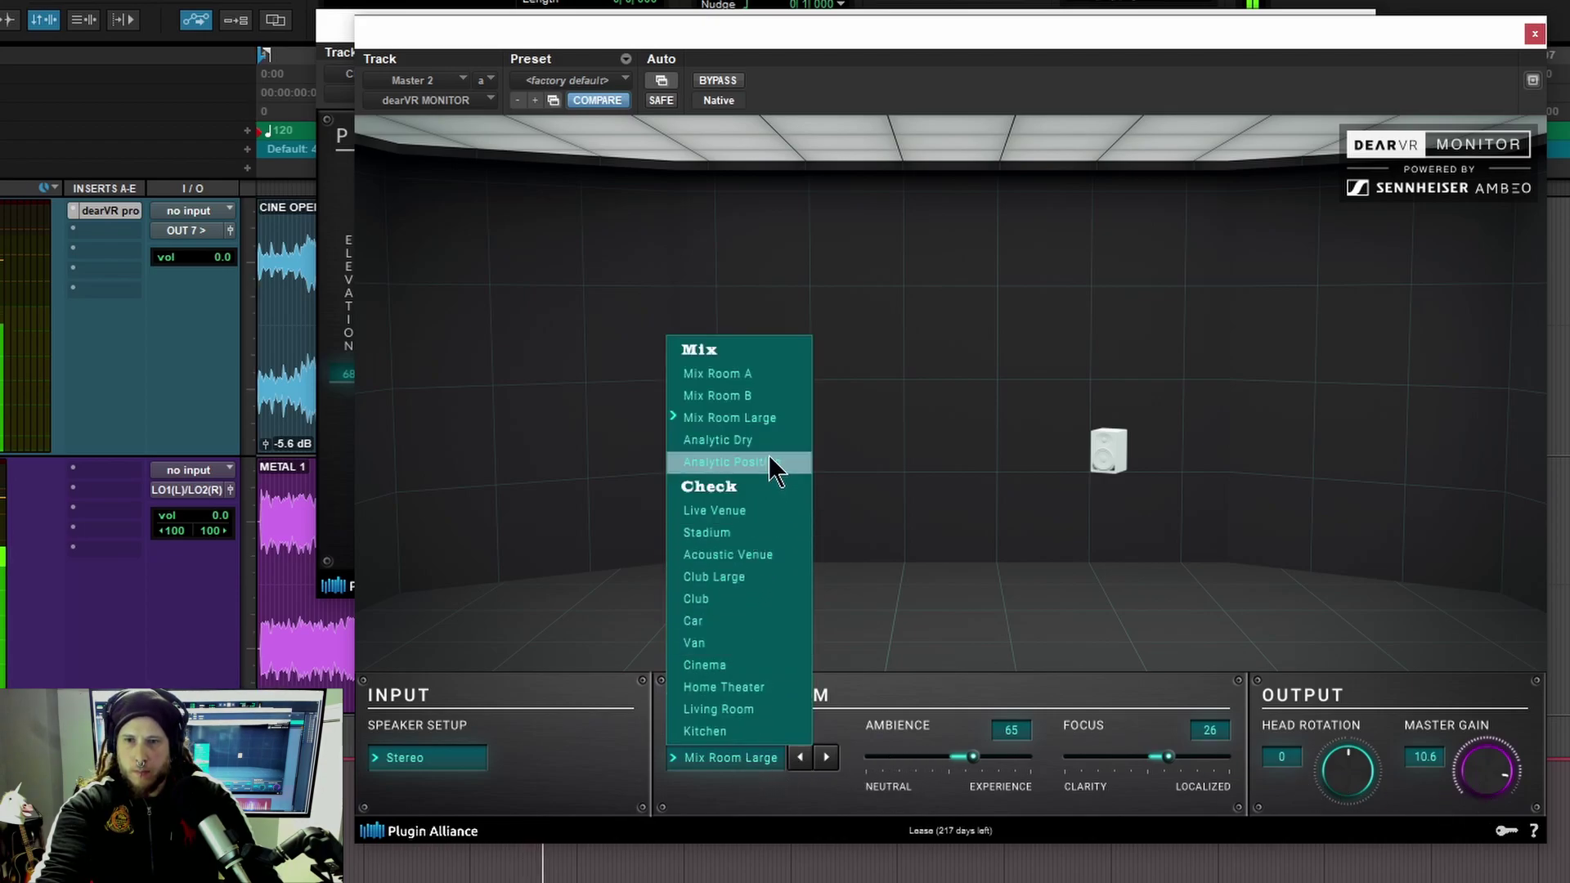
left_click(724, 621)
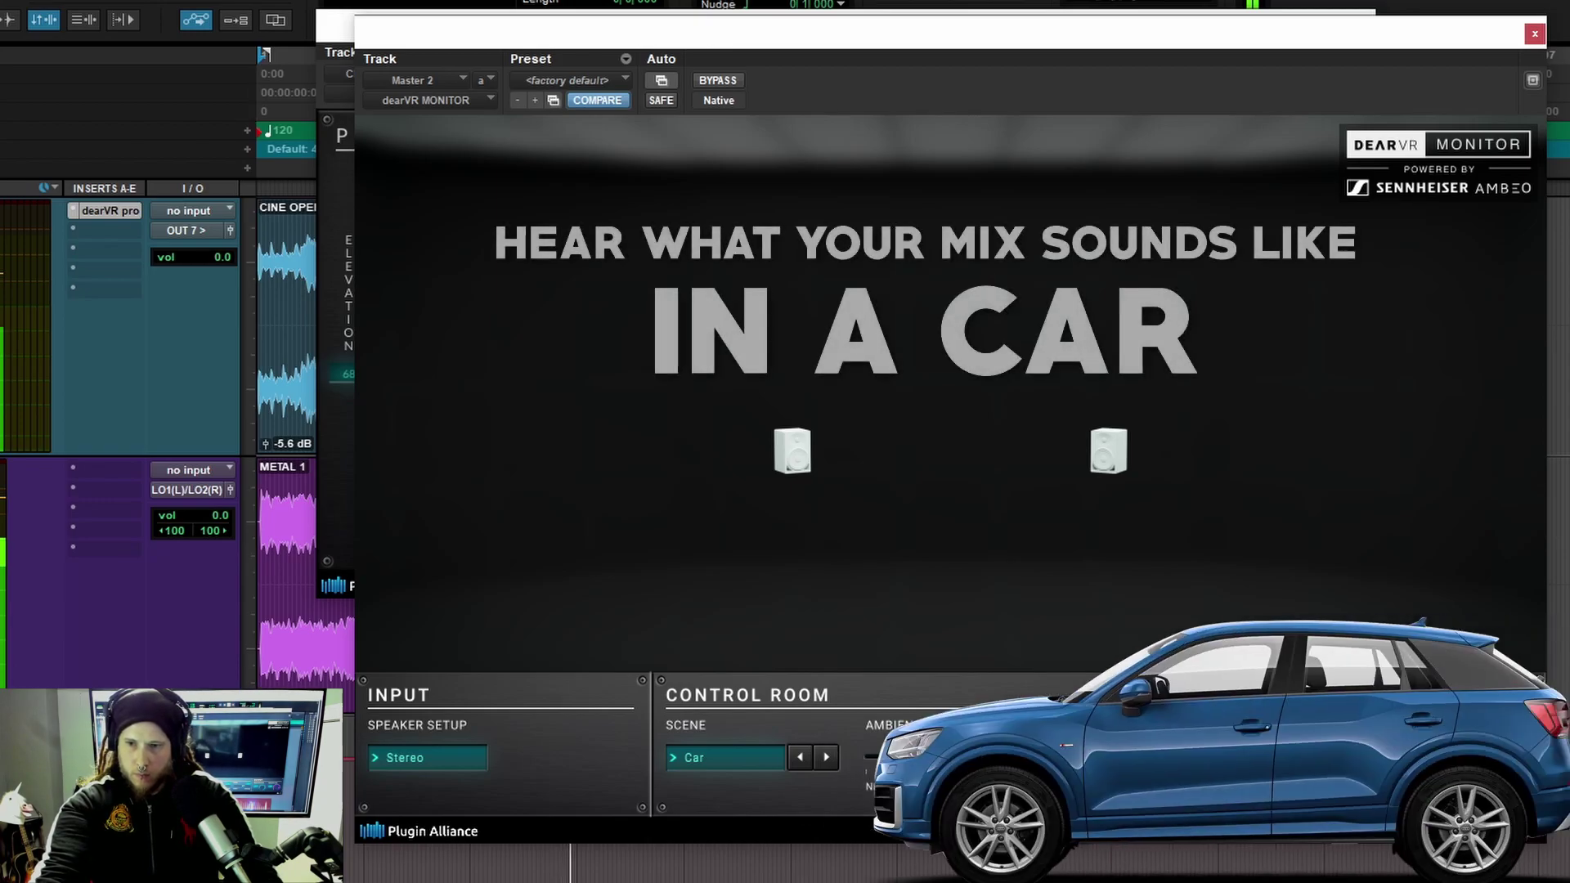
left_click(741, 762)
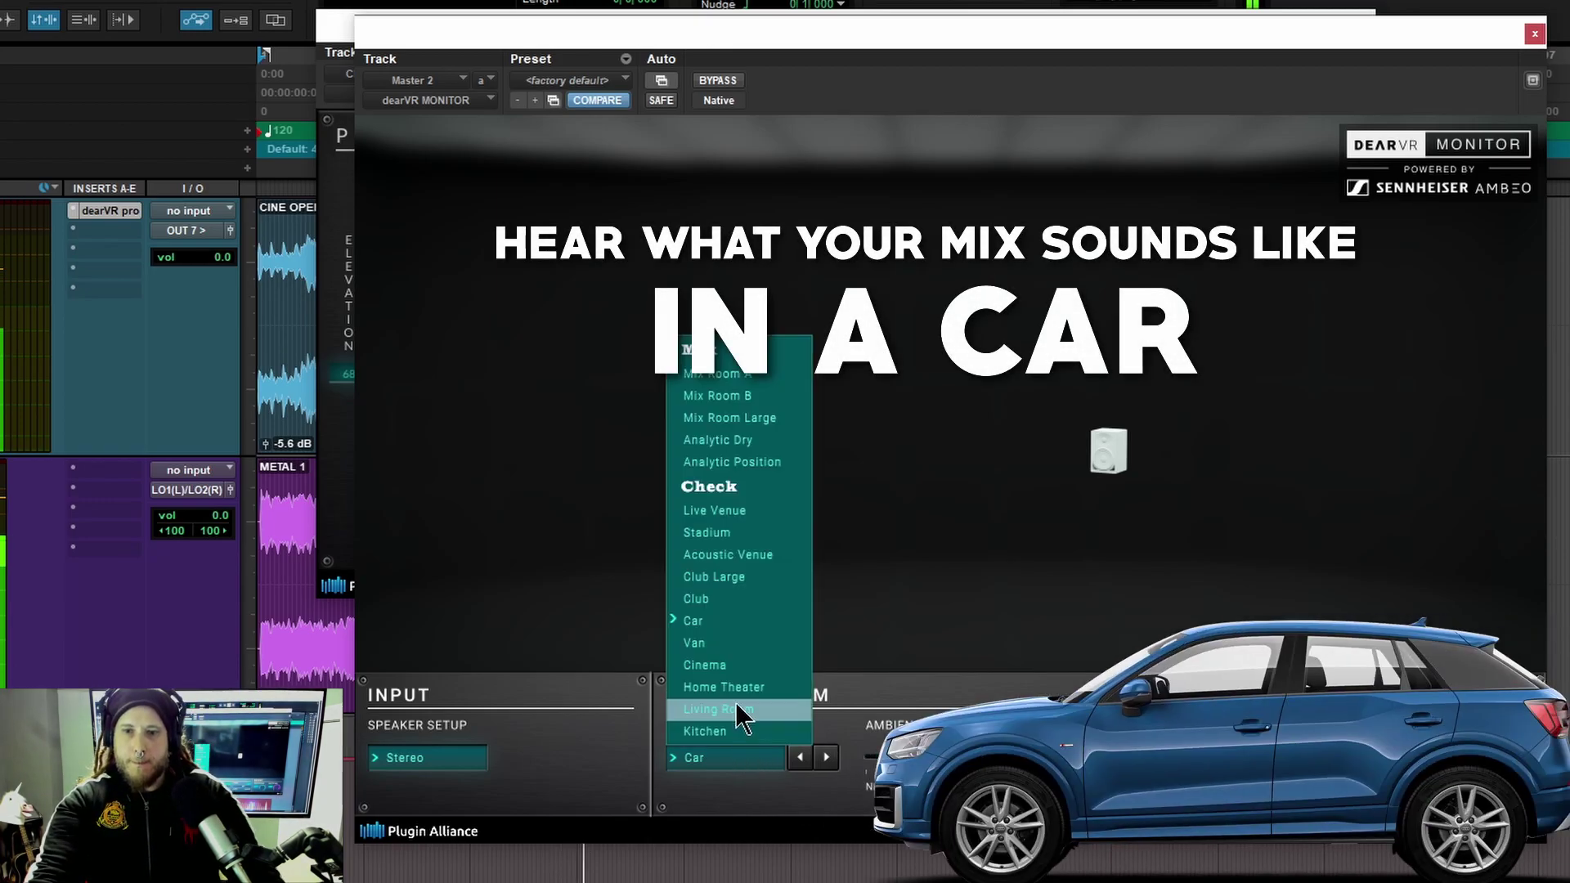
left_click(738, 695)
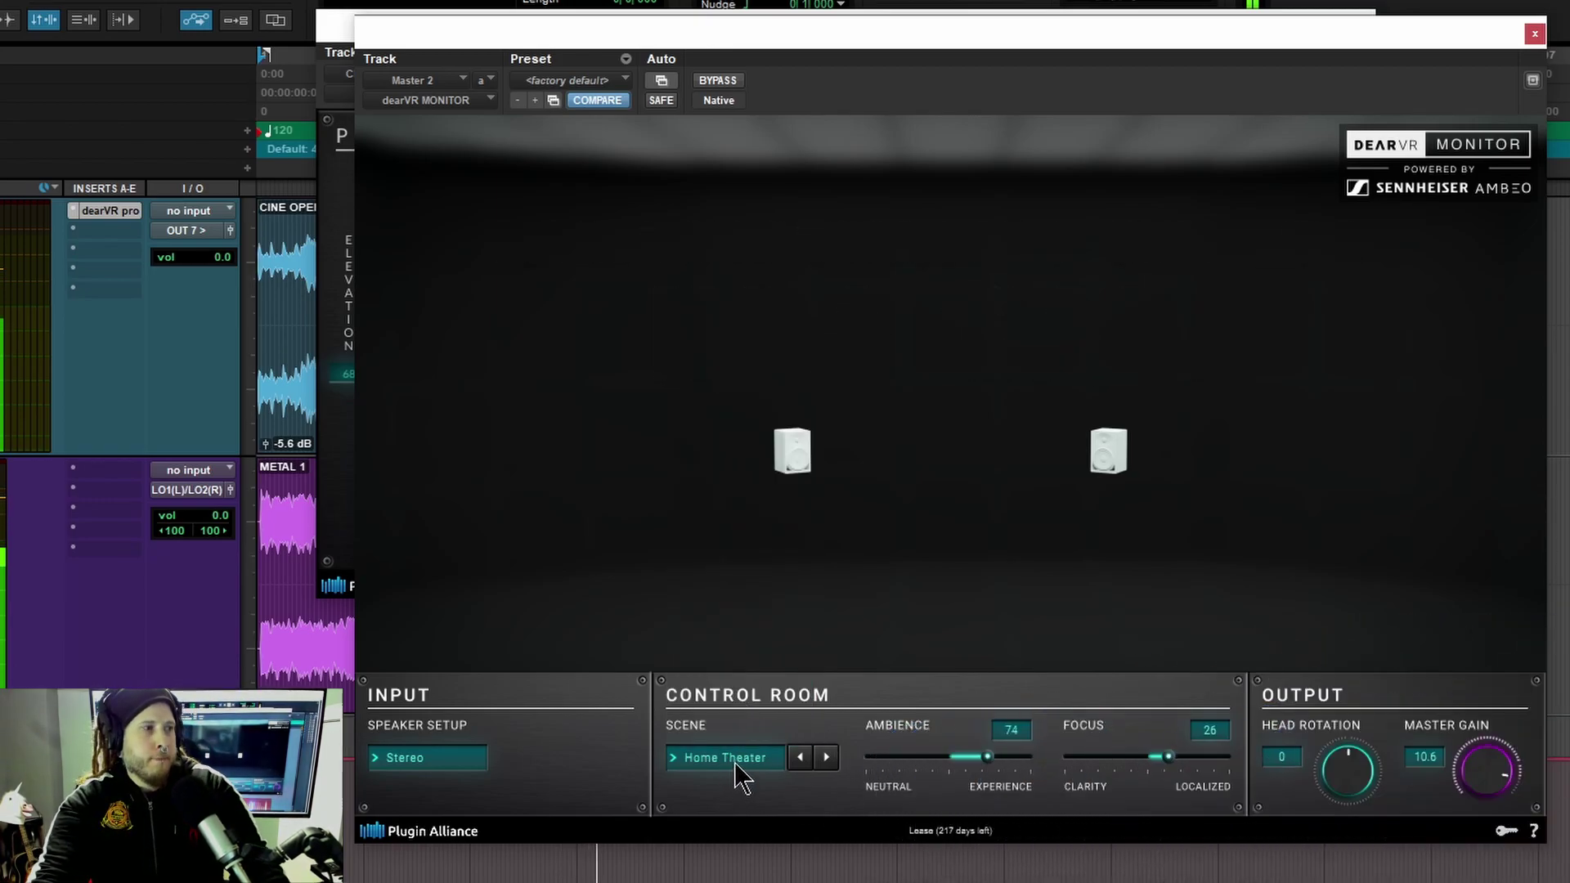
left_click(735, 762)
left_click(744, 674)
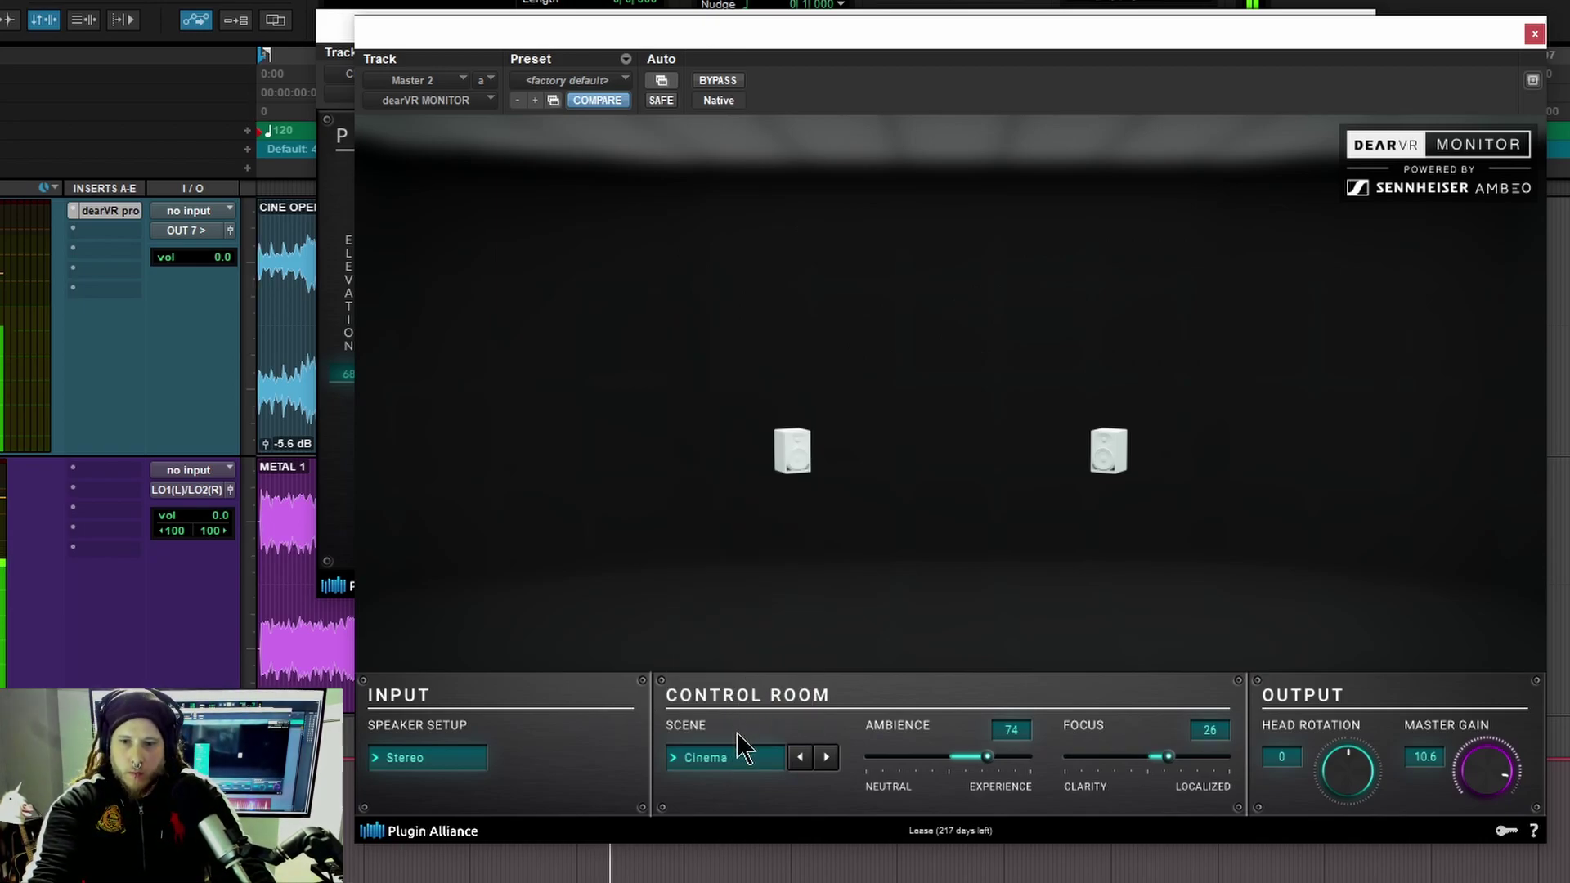
- Set the control room focus to 8 and the speaker setup to 5.1.4
left_click(1155, 757)
mouse_move(1374, 773)
left_mouse_down()
mouse_move(1360, 787)
mouse_move(1362, 726)
mouse_move(1356, 777)
left_mouse_up()
left_click(481, 759)
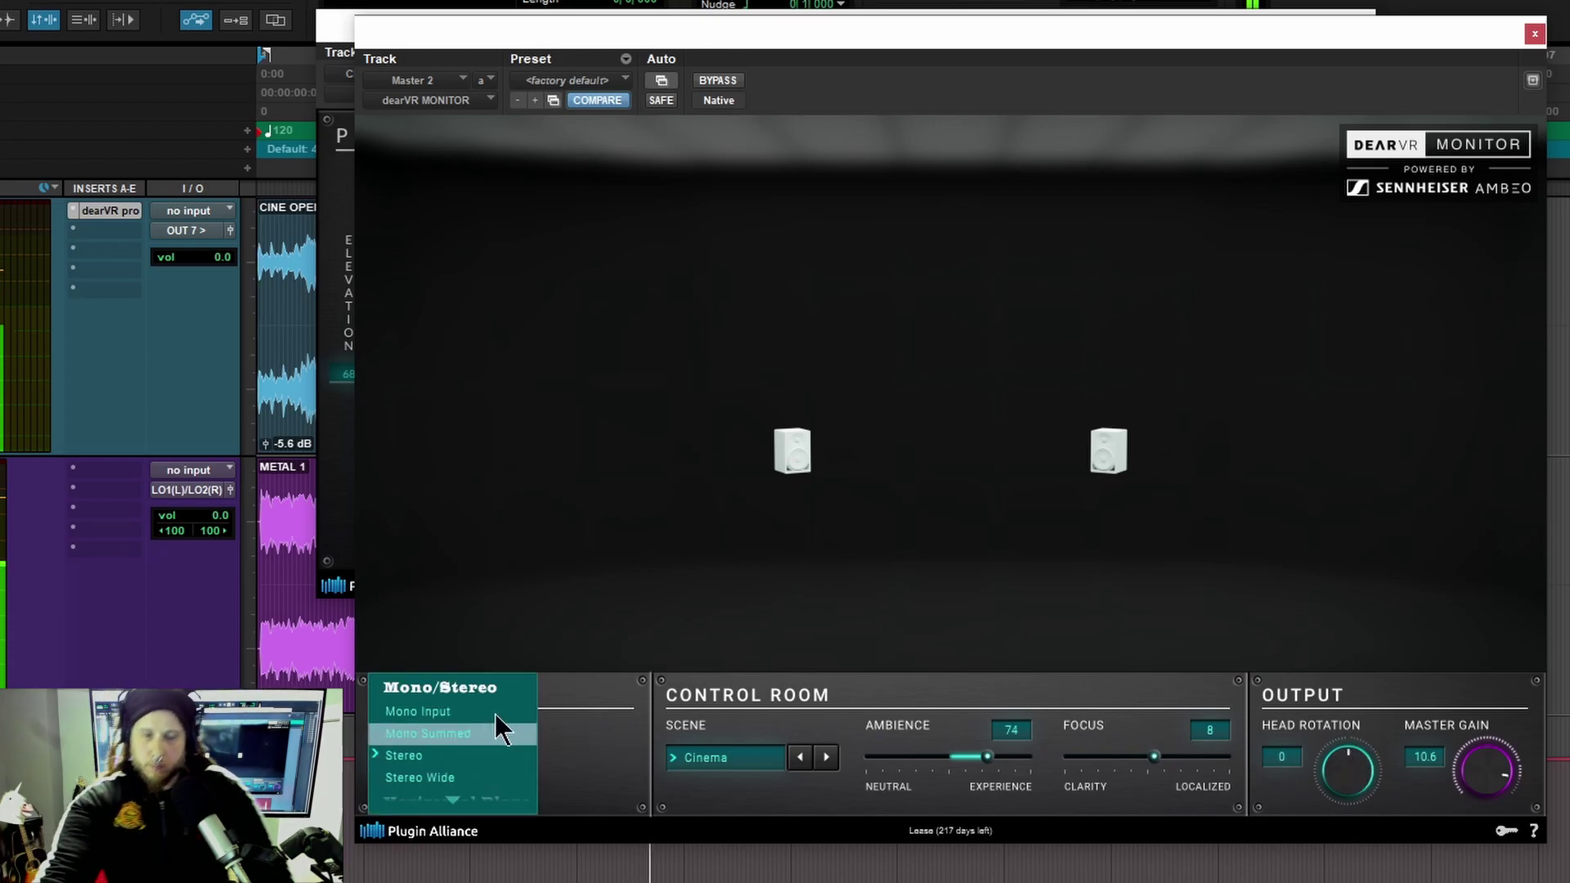
left_click(480, 681)
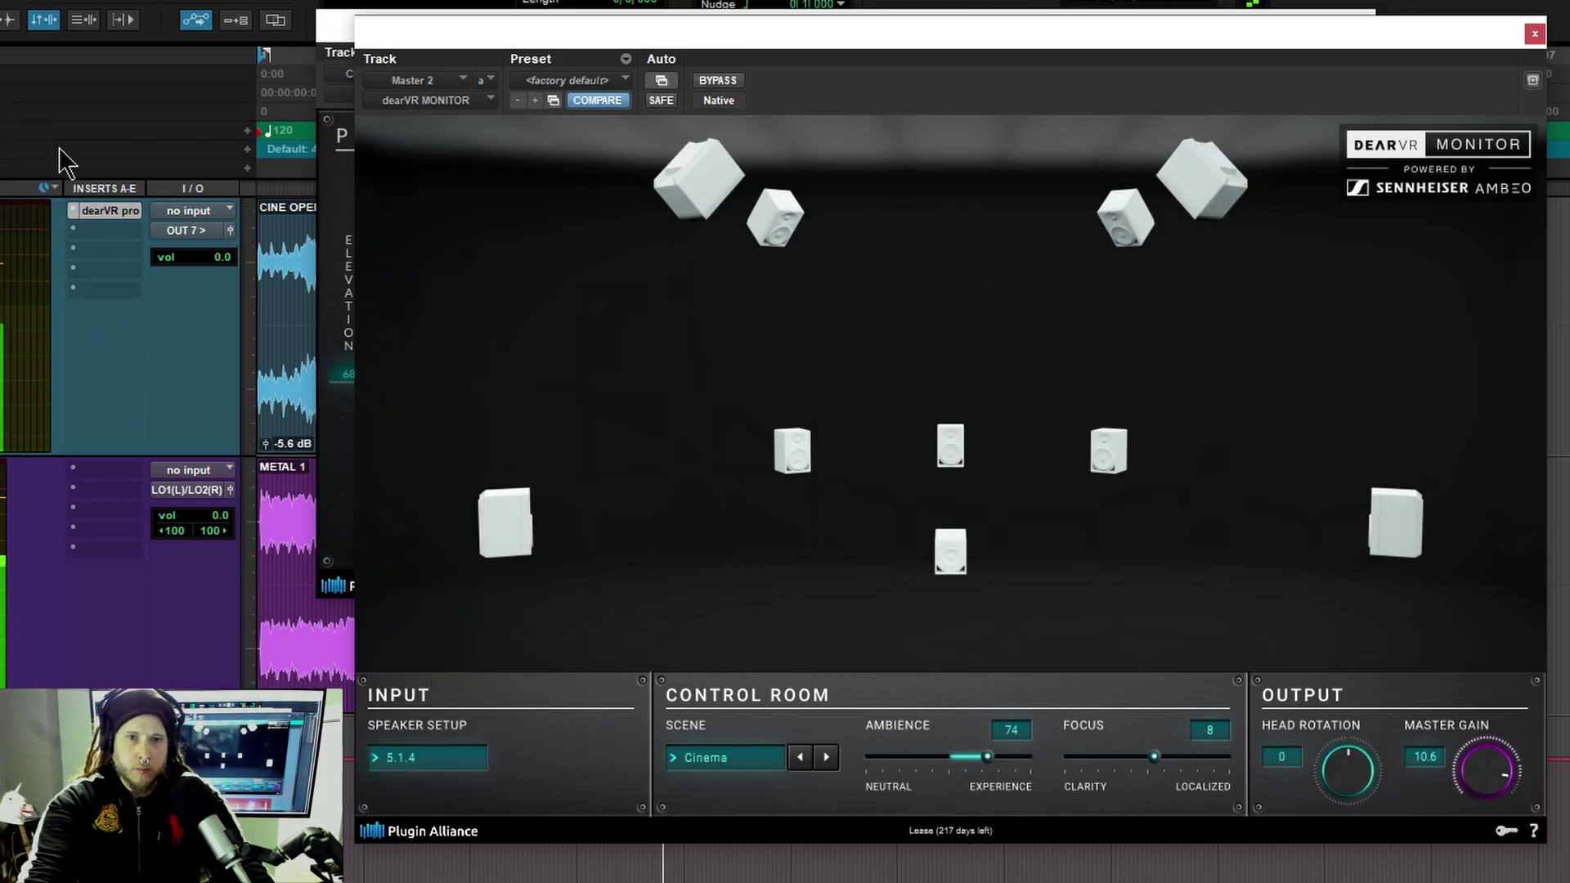
- In dearVR pro on the CINEMATIC track, set the output format to 7.1.2 and the master gain to 6.6, and close the plugin window
left_click(100, 211)
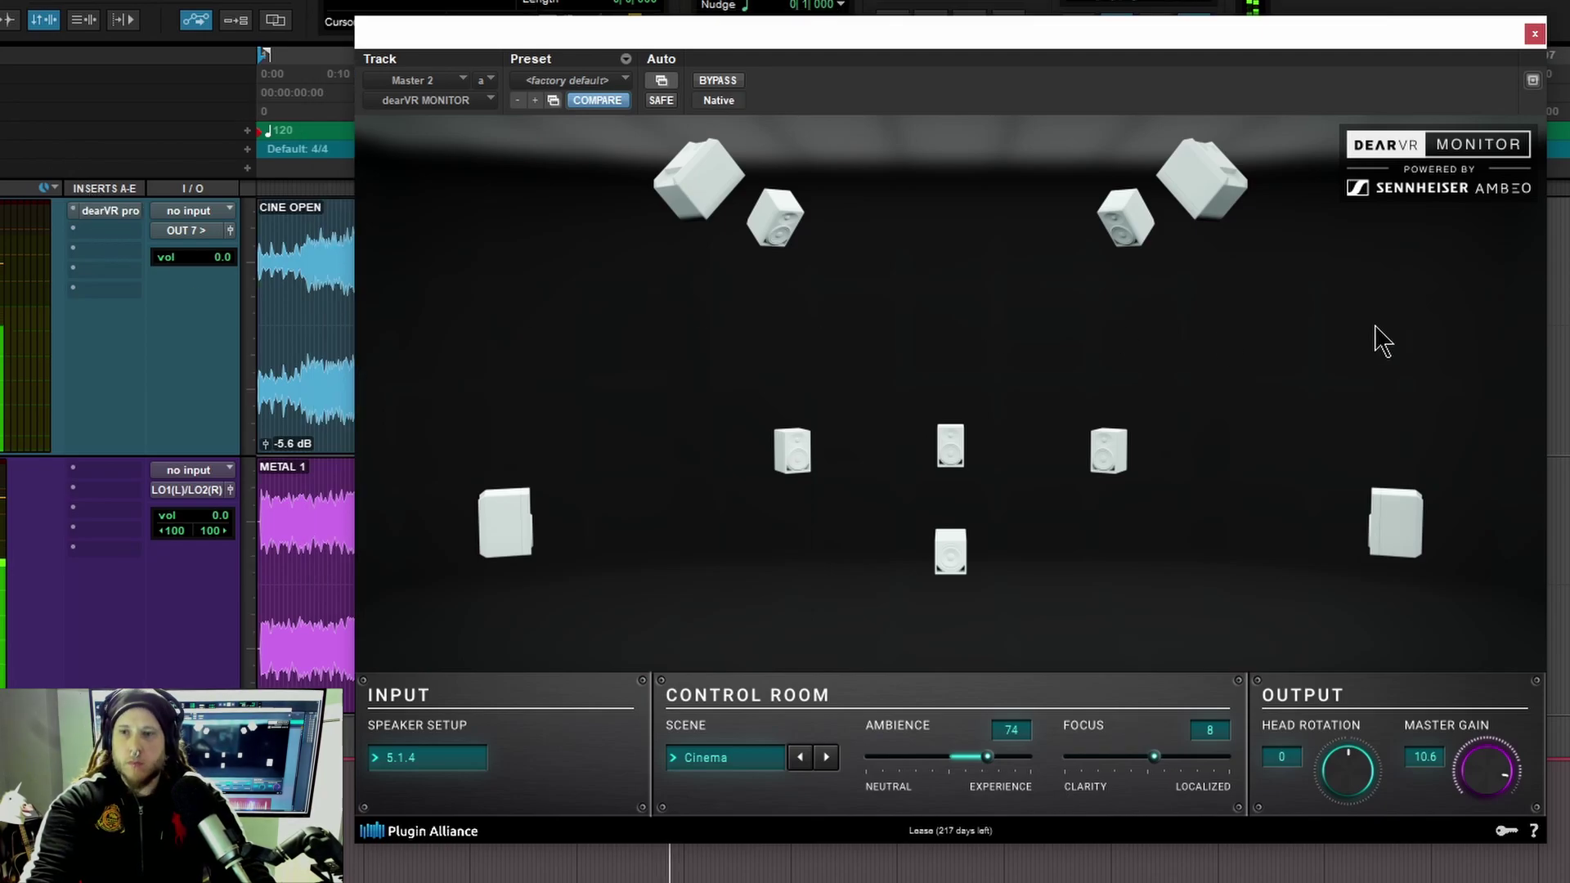
left_click(99, 211)
left_click(1288, 396)
left_click(1308, 401)
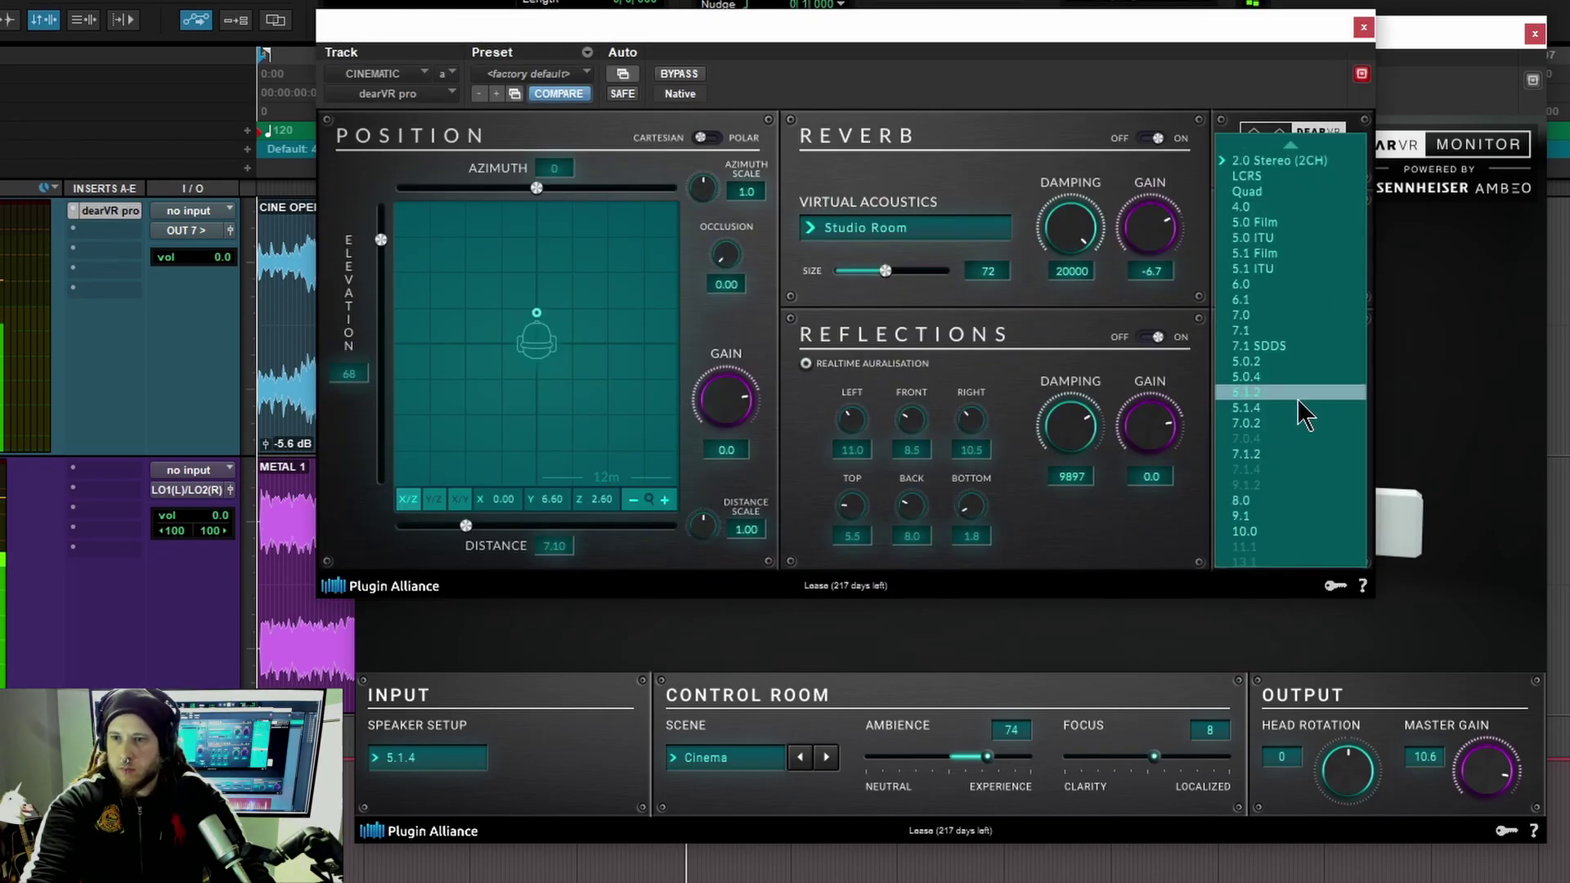
left_click(1277, 448)
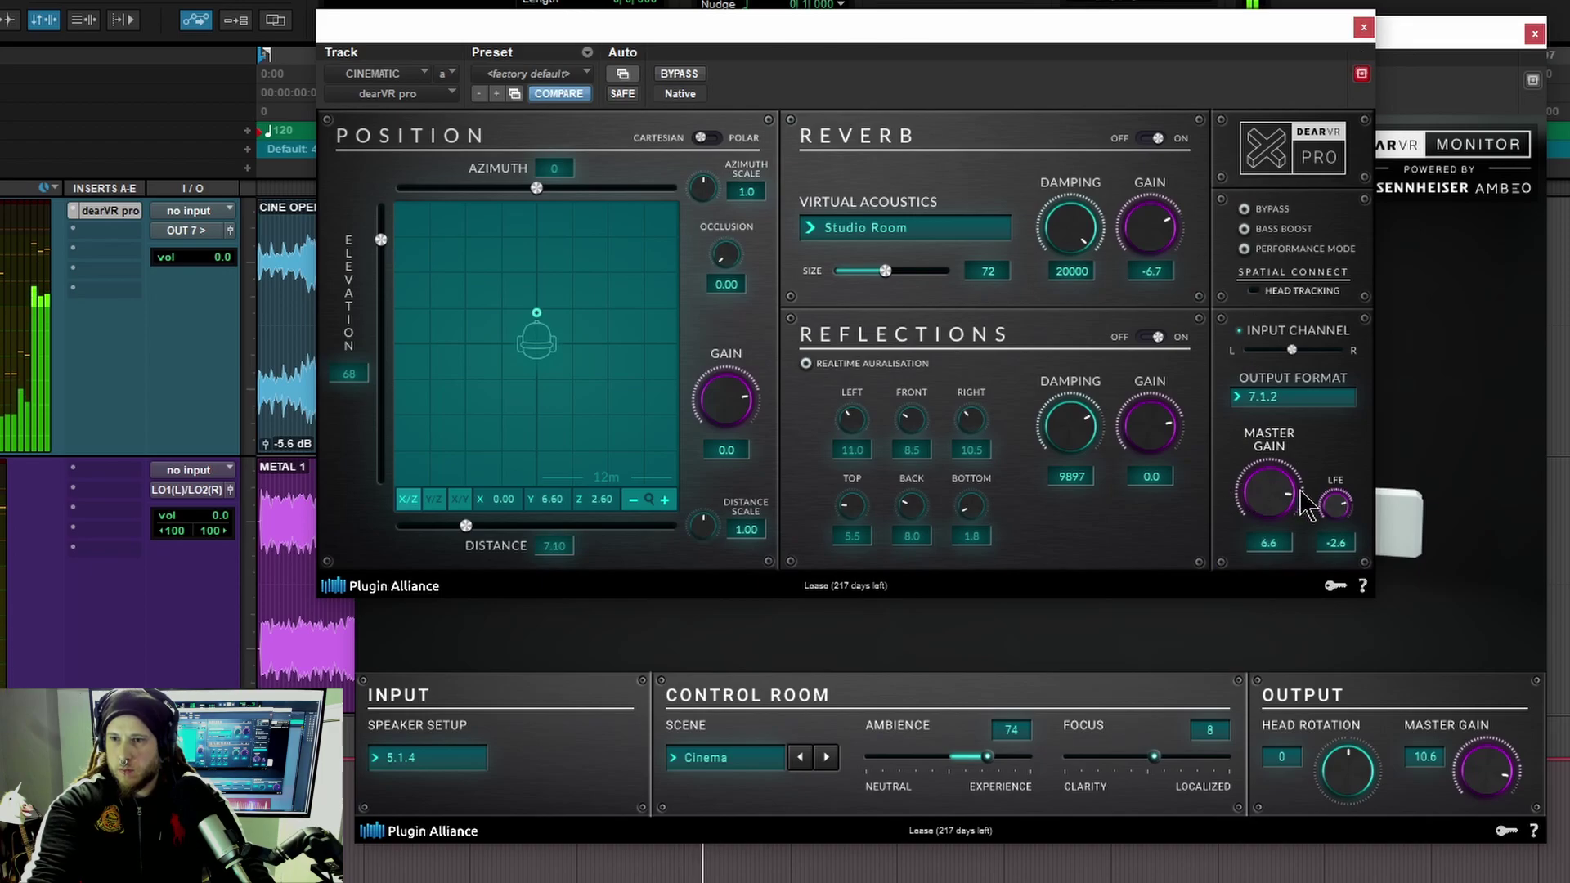
left_click(1364, 27)
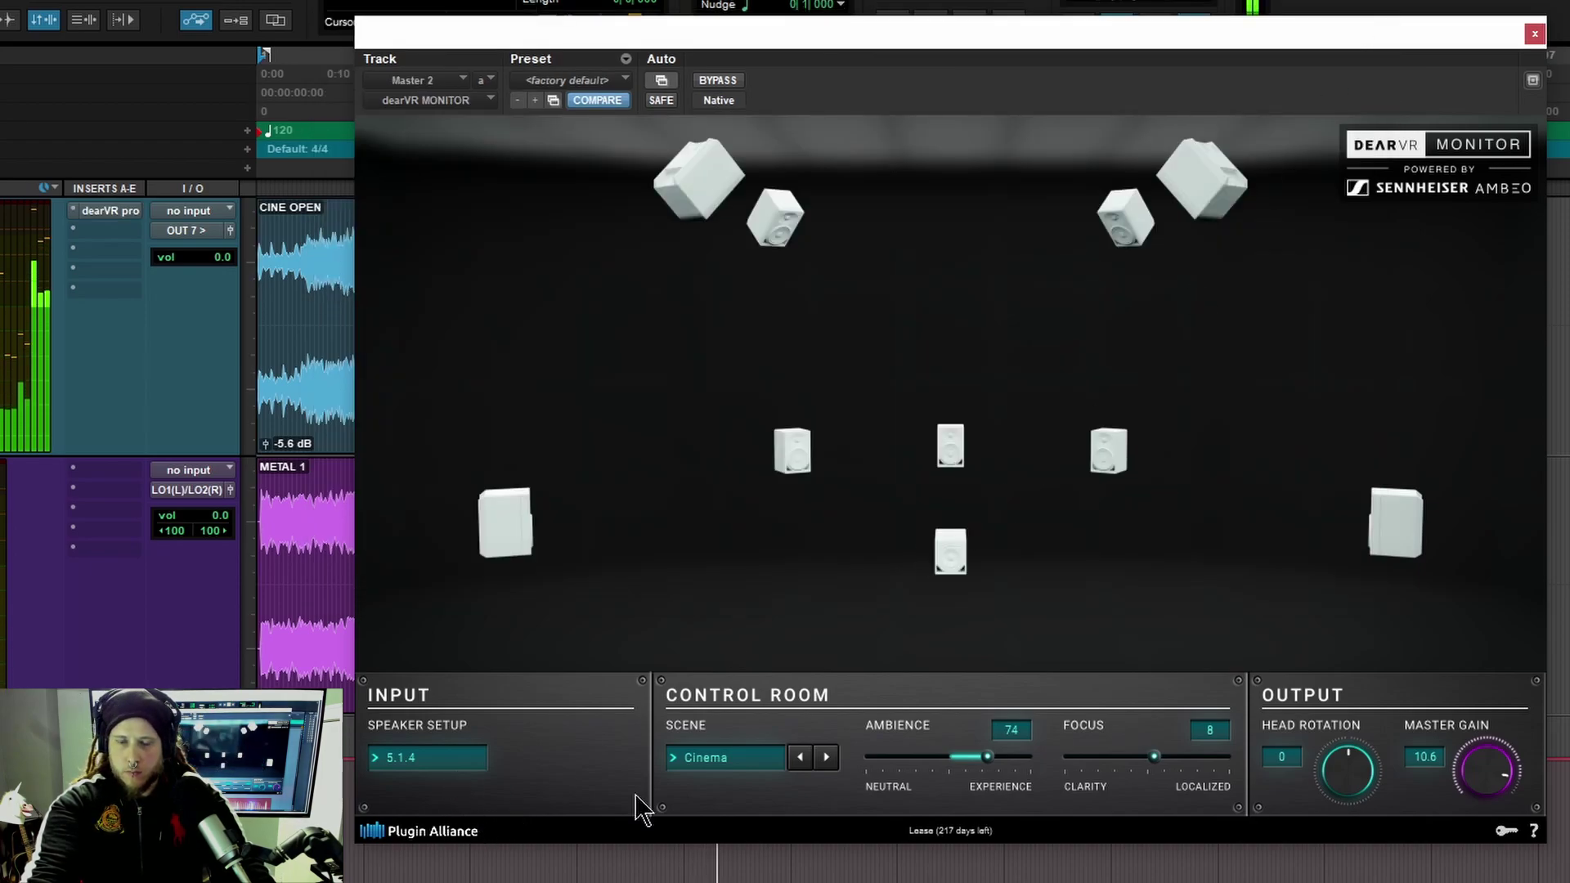
- Set the dearVR MONITOR speaker setup to 9.1
left_click(397, 759)
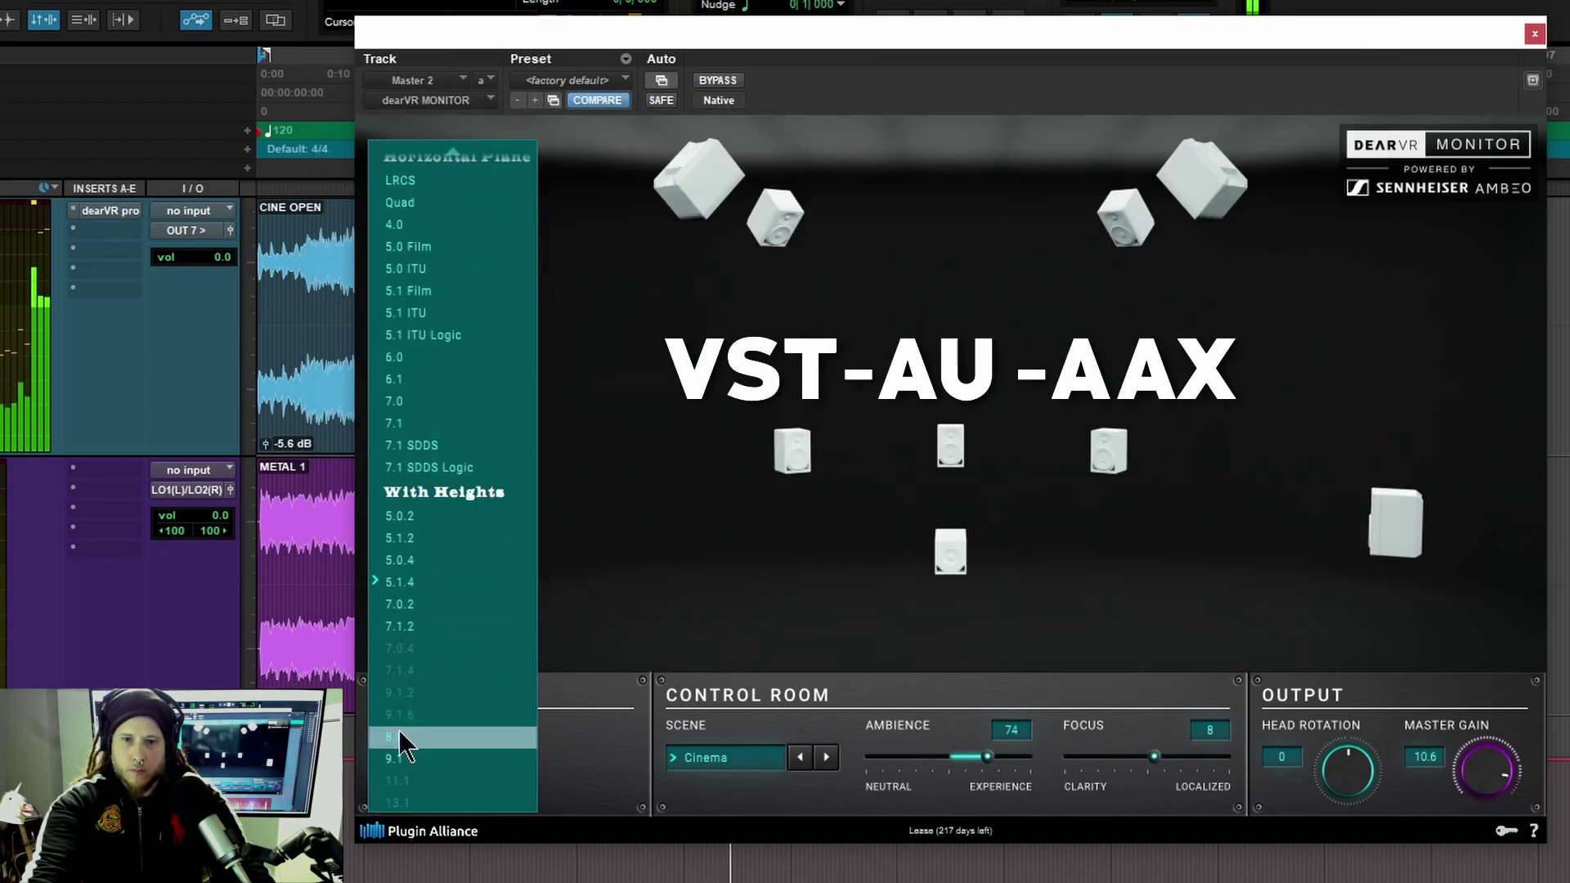
left_click(400, 756)
scroll(1472, 777, "up", 4)
- Audition the Living Room scene, followed by the Stadium scene
left_click(719, 757)
left_click(716, 703)
left_click(726, 760)
left_click(747, 536)
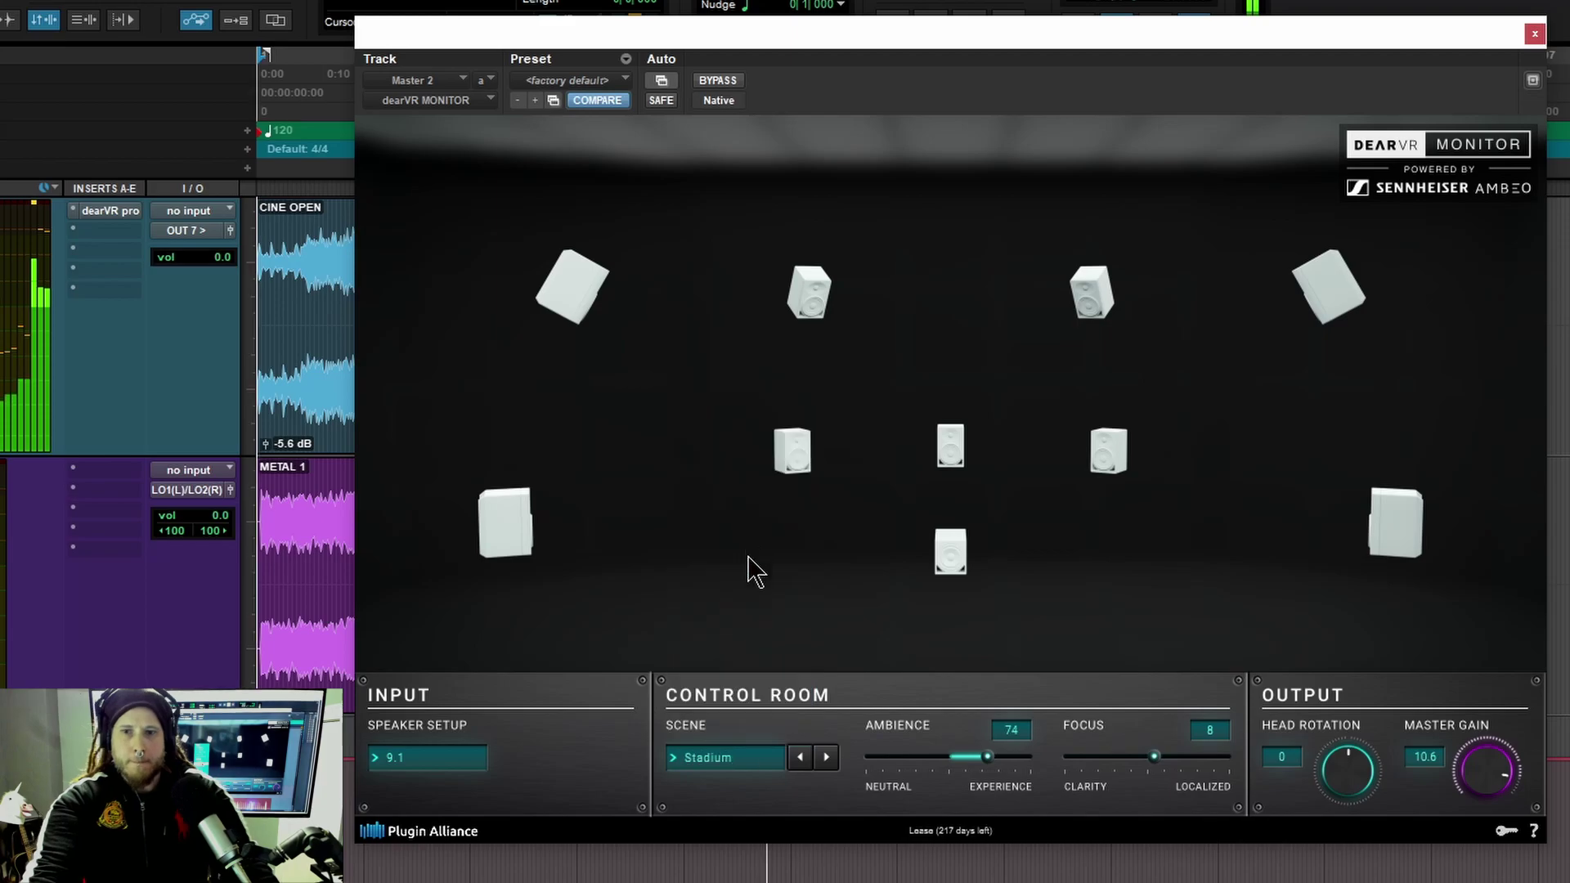
- Try the Mix Room Large scene and settle on Mix Room B for the control room
left_click(744, 757)
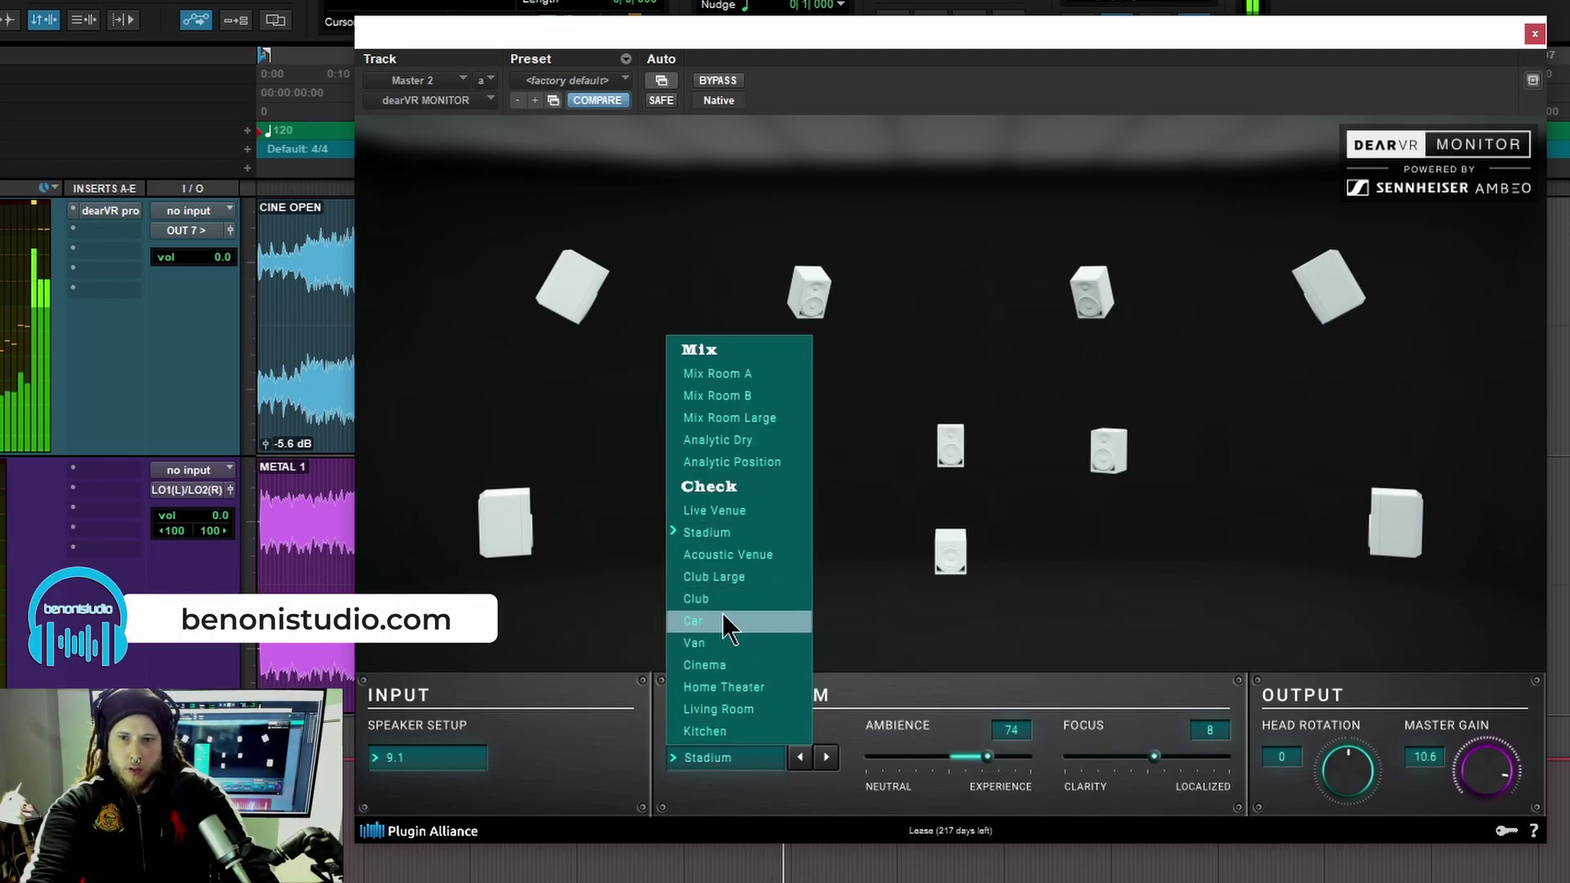
left_click(733, 415)
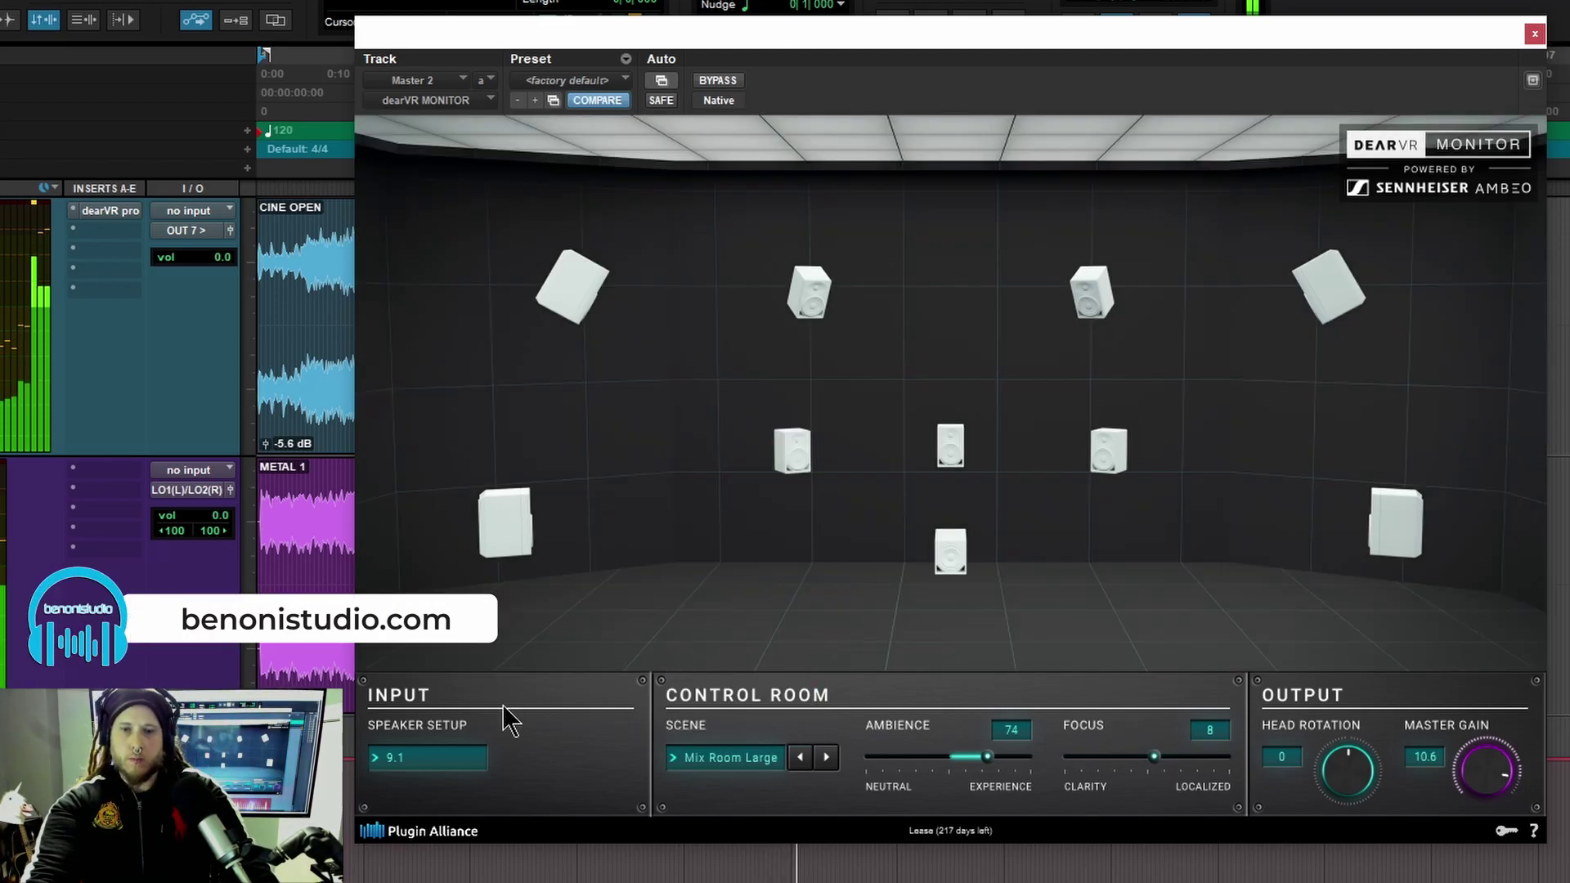
left_click(746, 759)
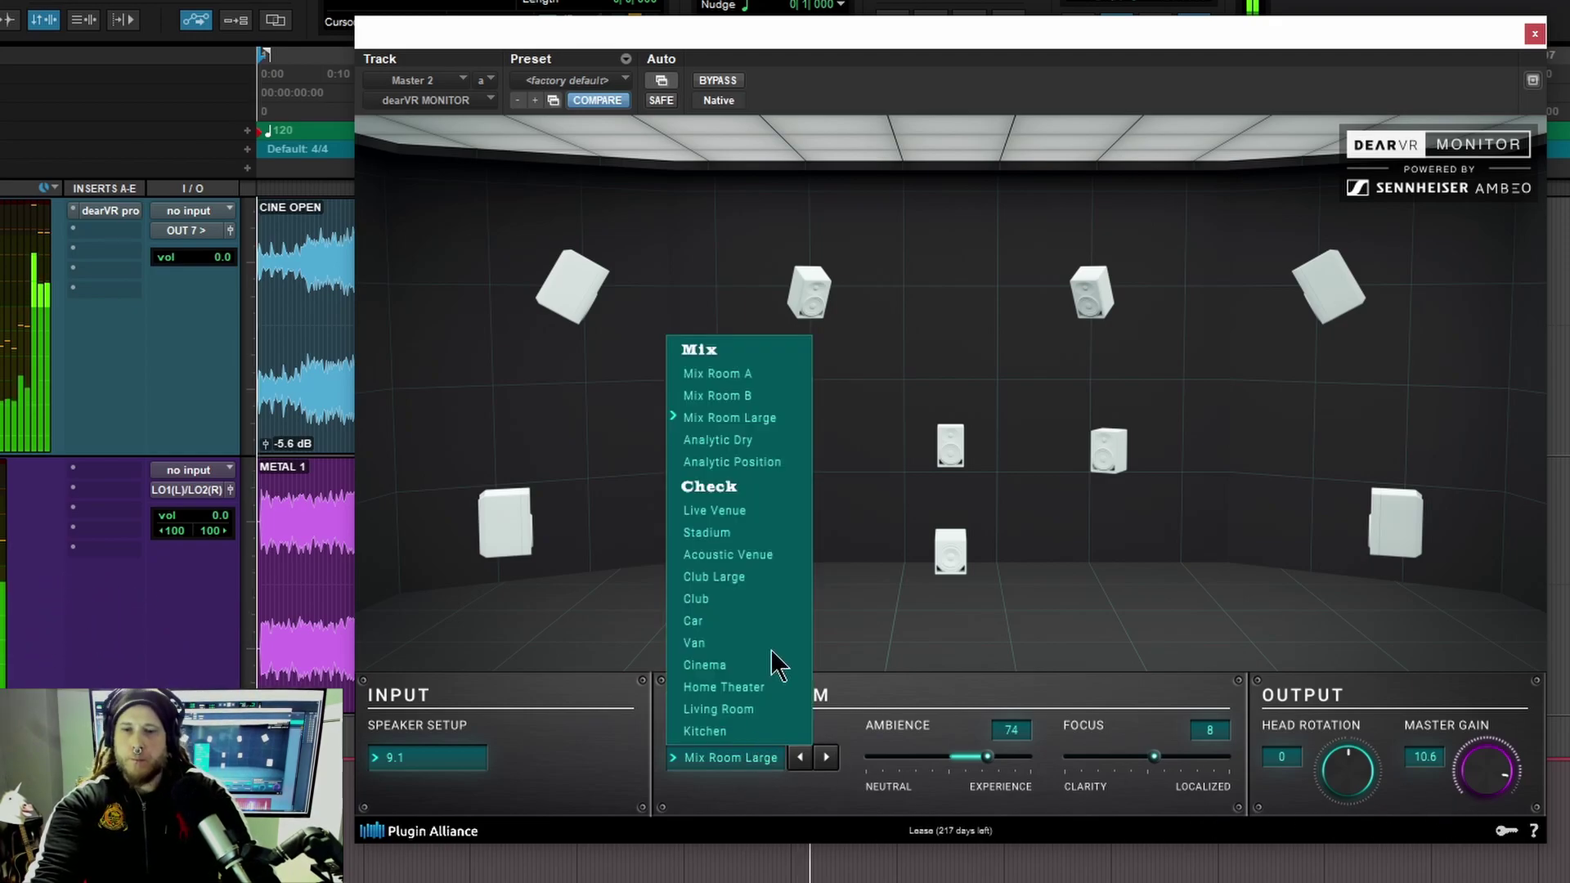
left_click(736, 396)
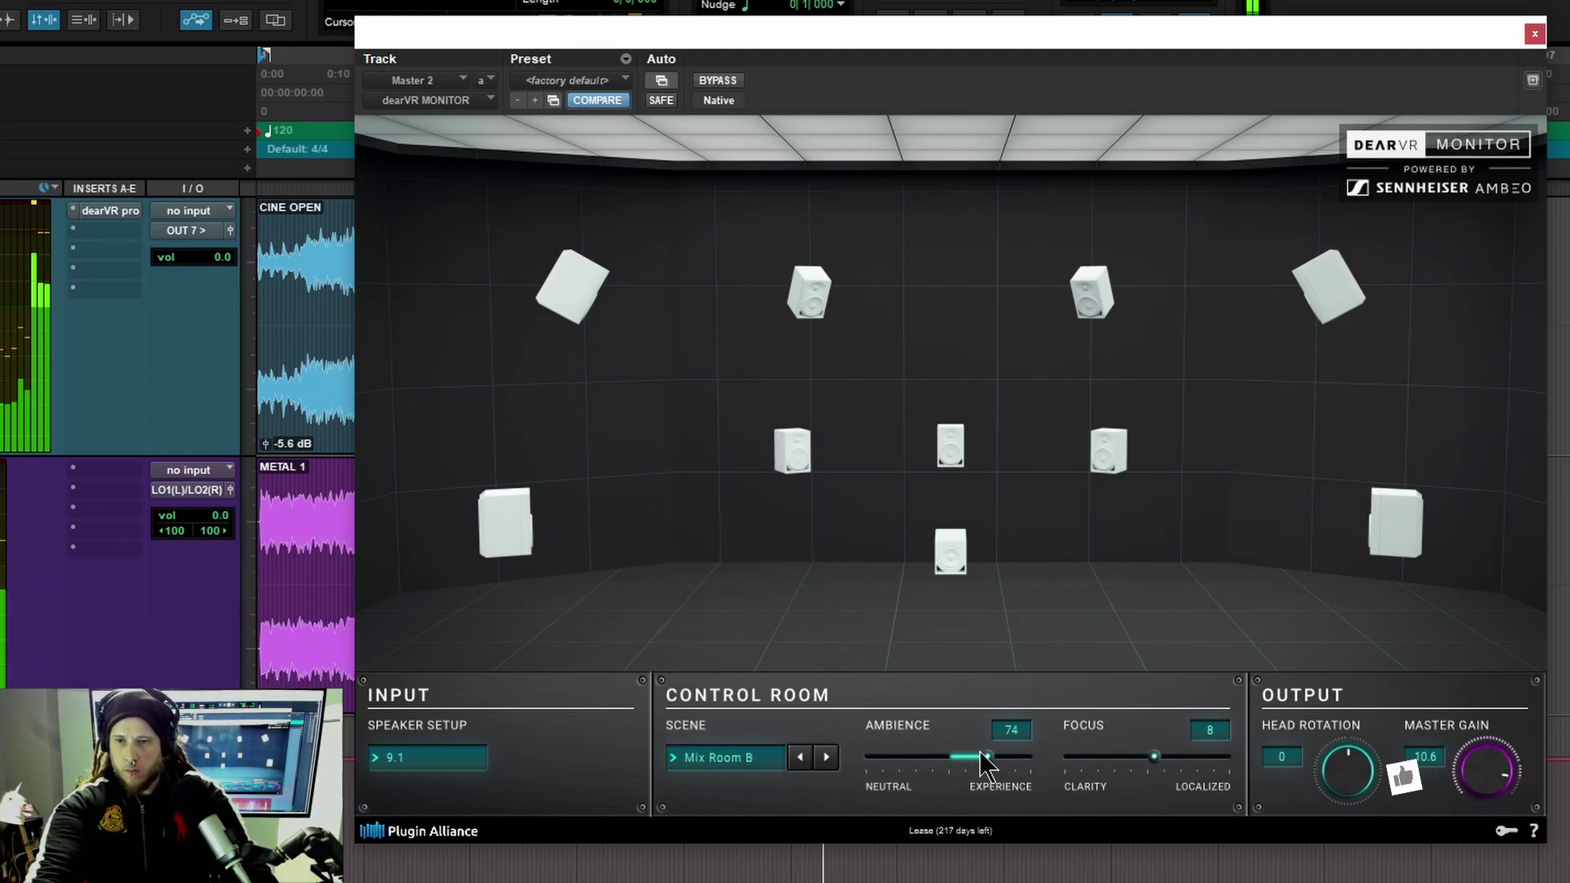
- Adjust the monitoring levels to ambience 62, focus -47 and master gain 14.8
left_click_drag(986, 757, 969, 757)
left_click_drag(1154, 757, 1109, 758)
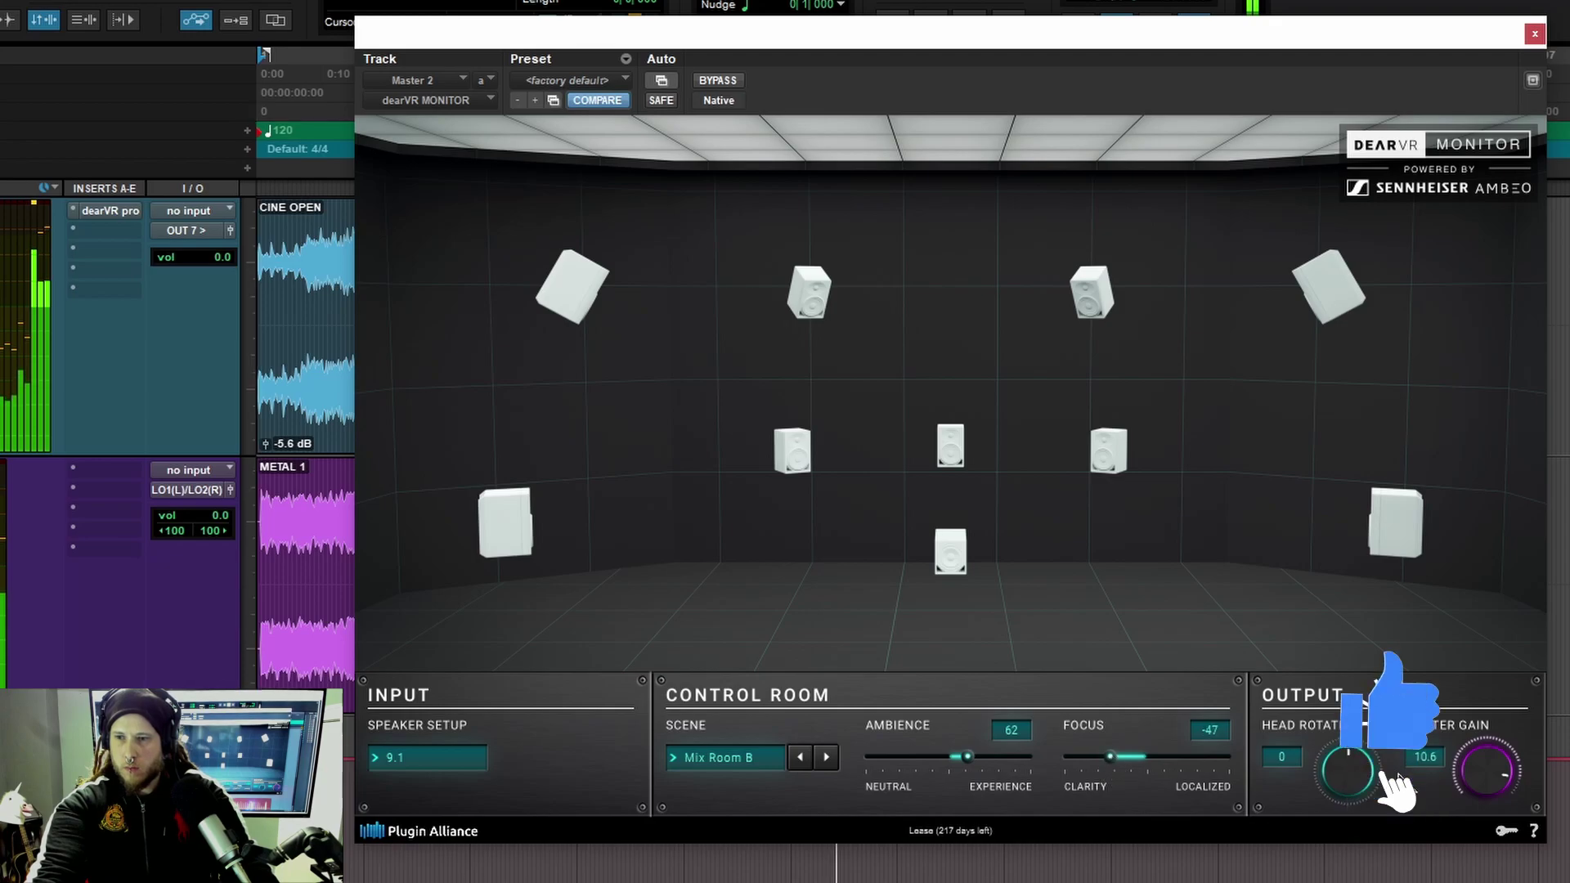
left_click_drag(1472, 764, 1483, 769)
- Set the speaker setup to 7.1.2 and raise the ambience to 65
left_click(453, 764)
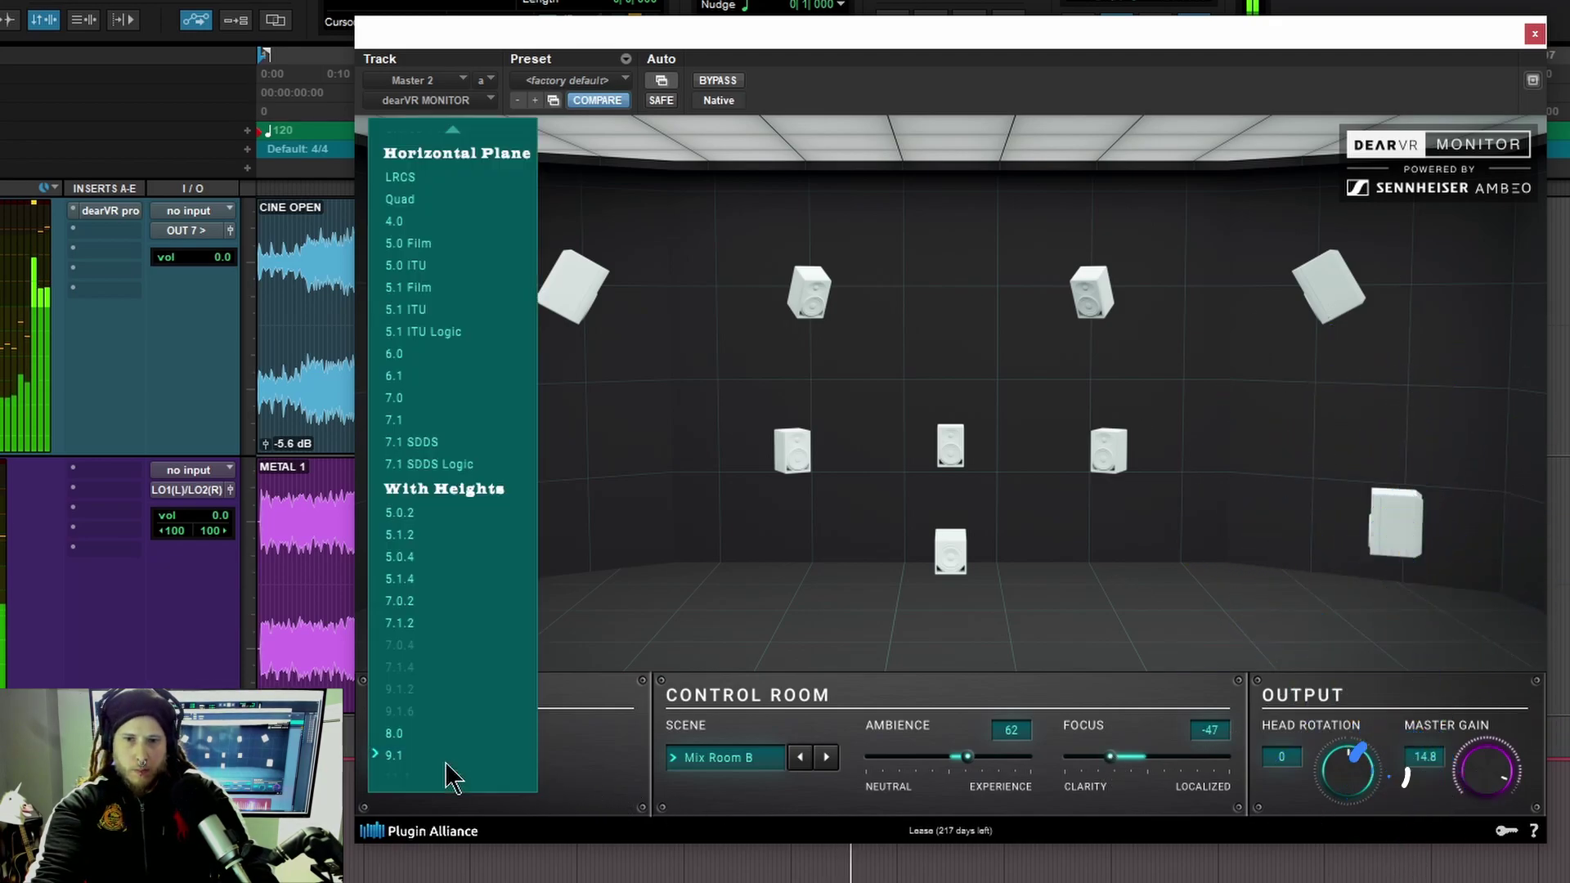
left_click(443, 623)
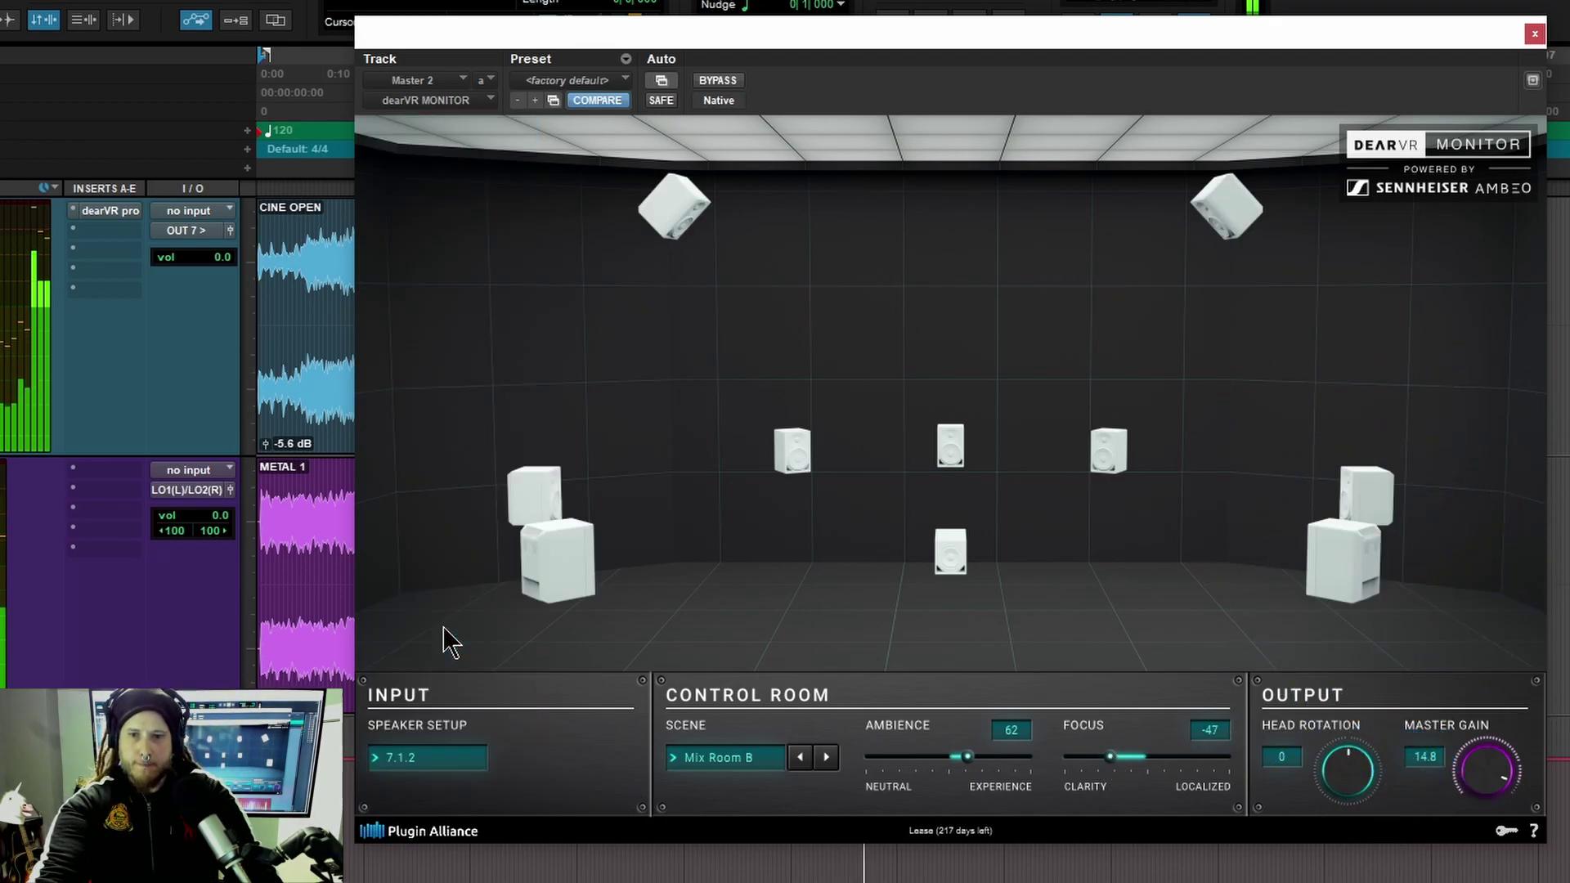
mouse_move(968, 761)
left_mouse_down()
mouse_move(932, 754)
mouse_move(976, 767)
left_mouse_up()
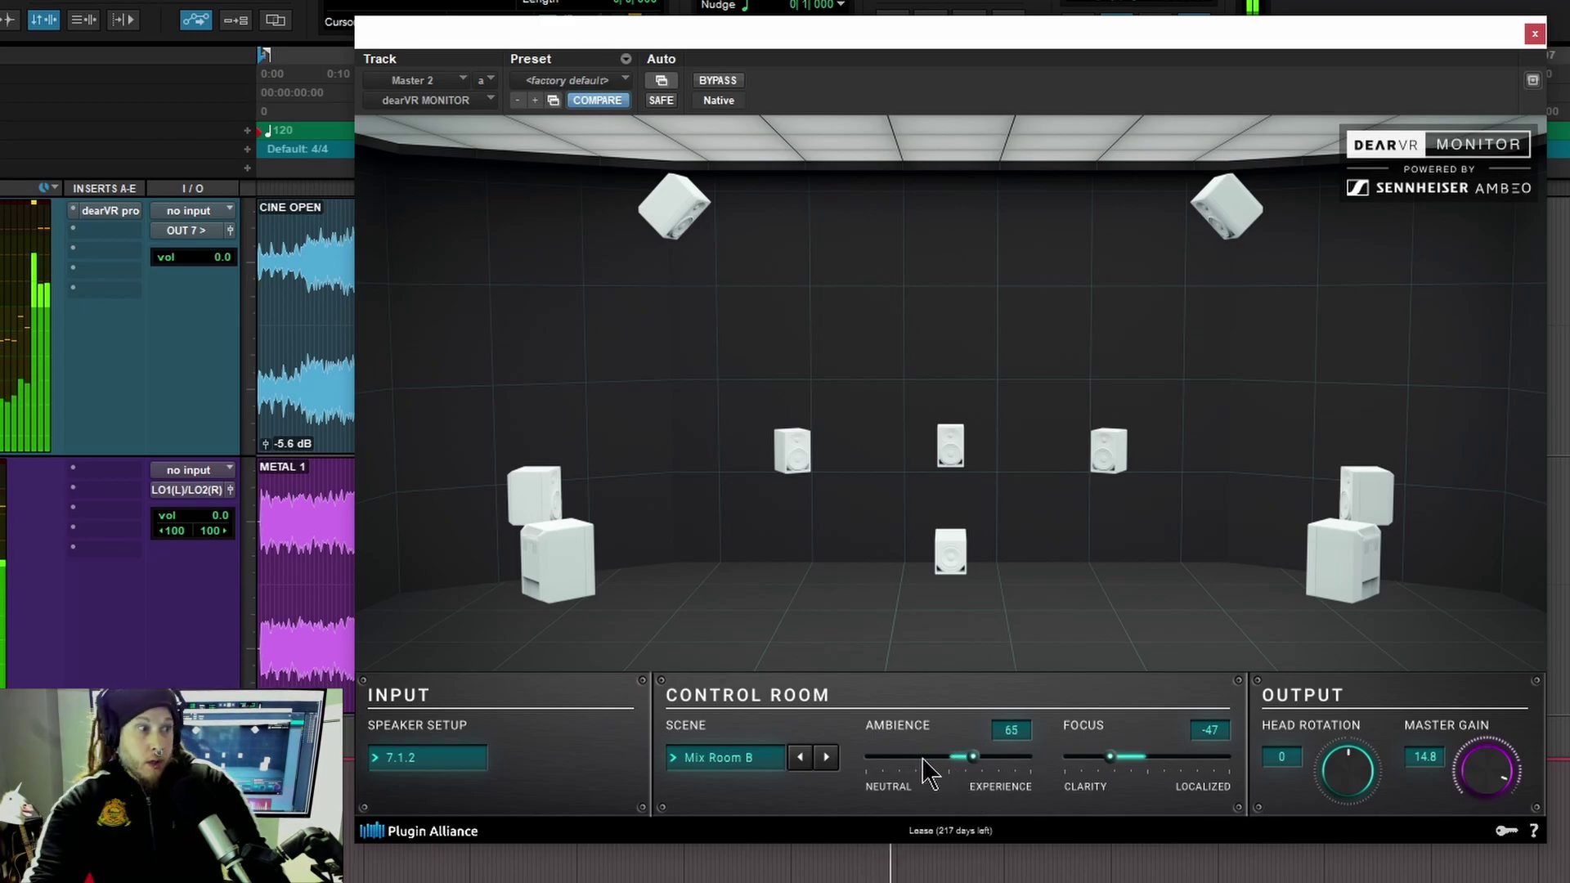
- Audition the 5.1 Film speaker setup, followed by 4.0 and 7.1 SDDS Logic
left_click(384, 757)
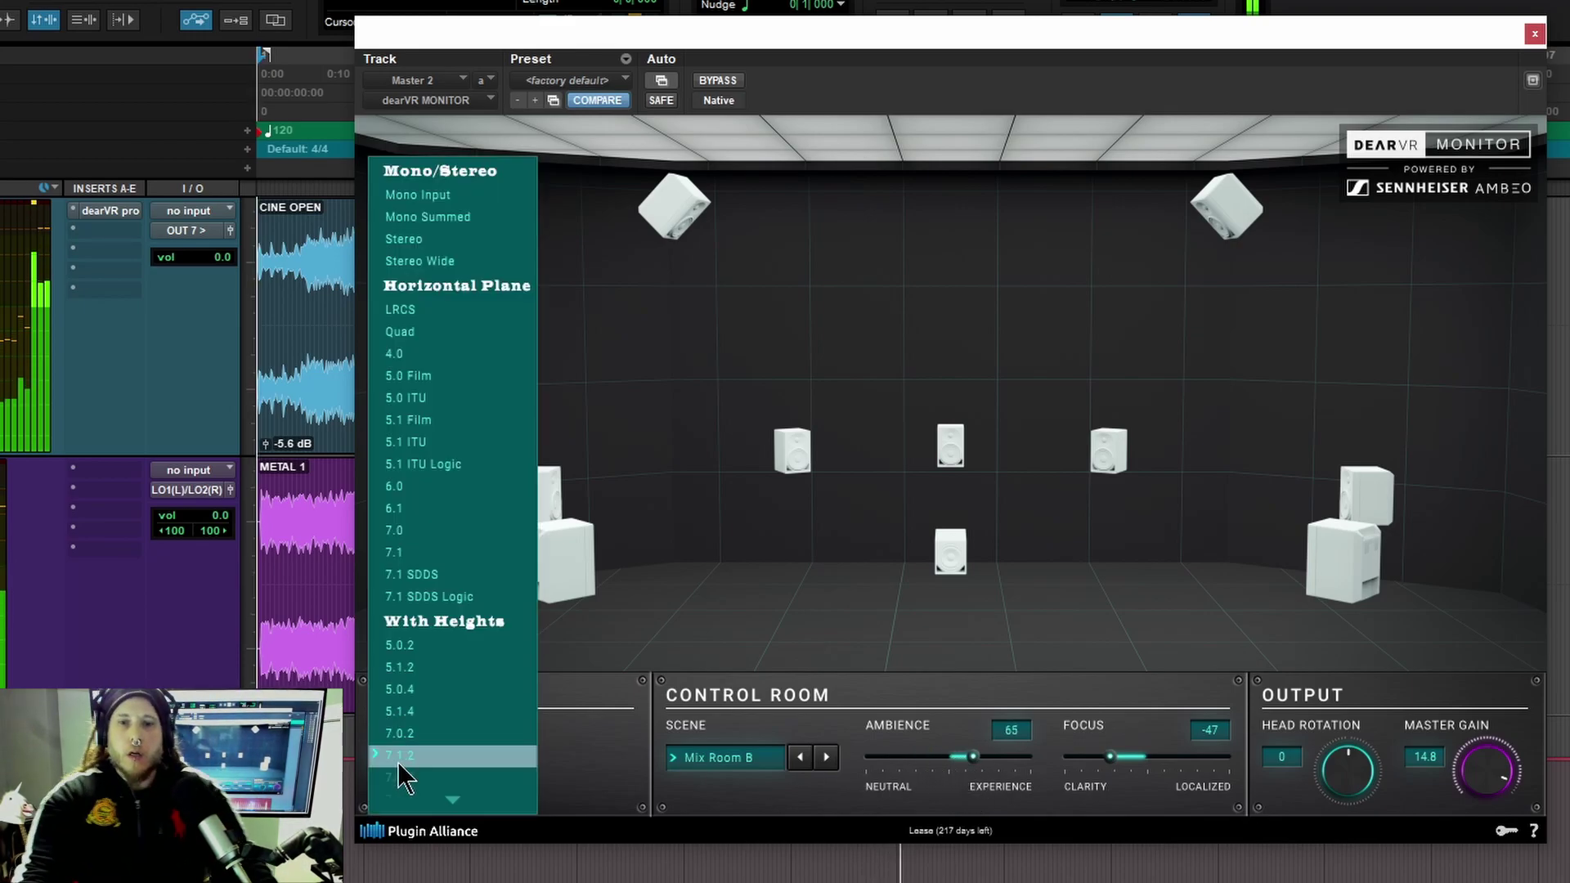
left_click(438, 446)
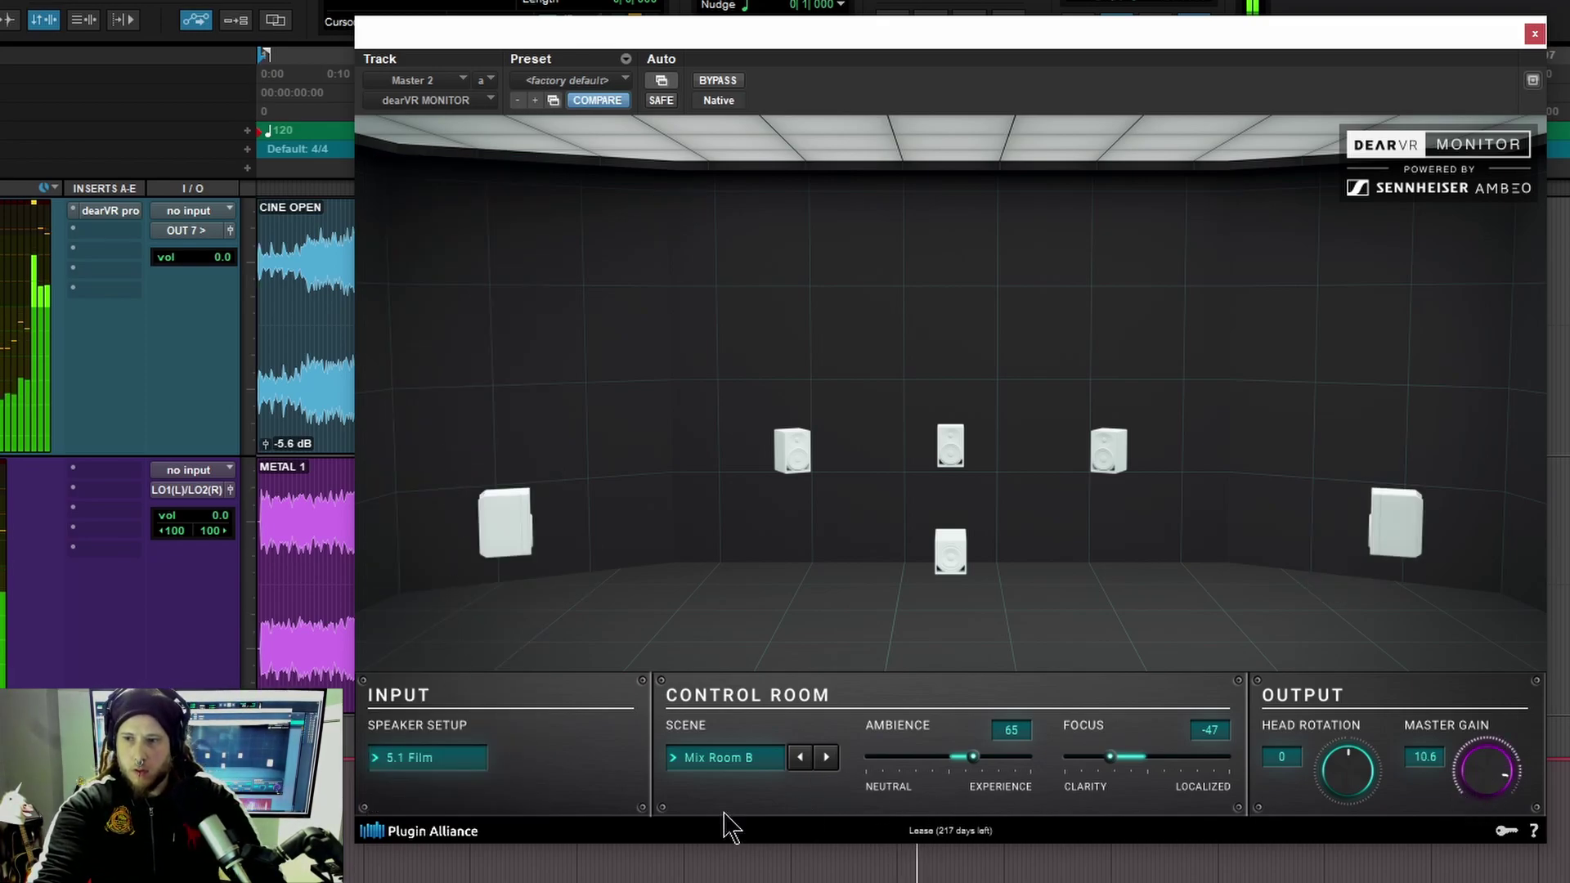
left_click(462, 773)
left_click(468, 694)
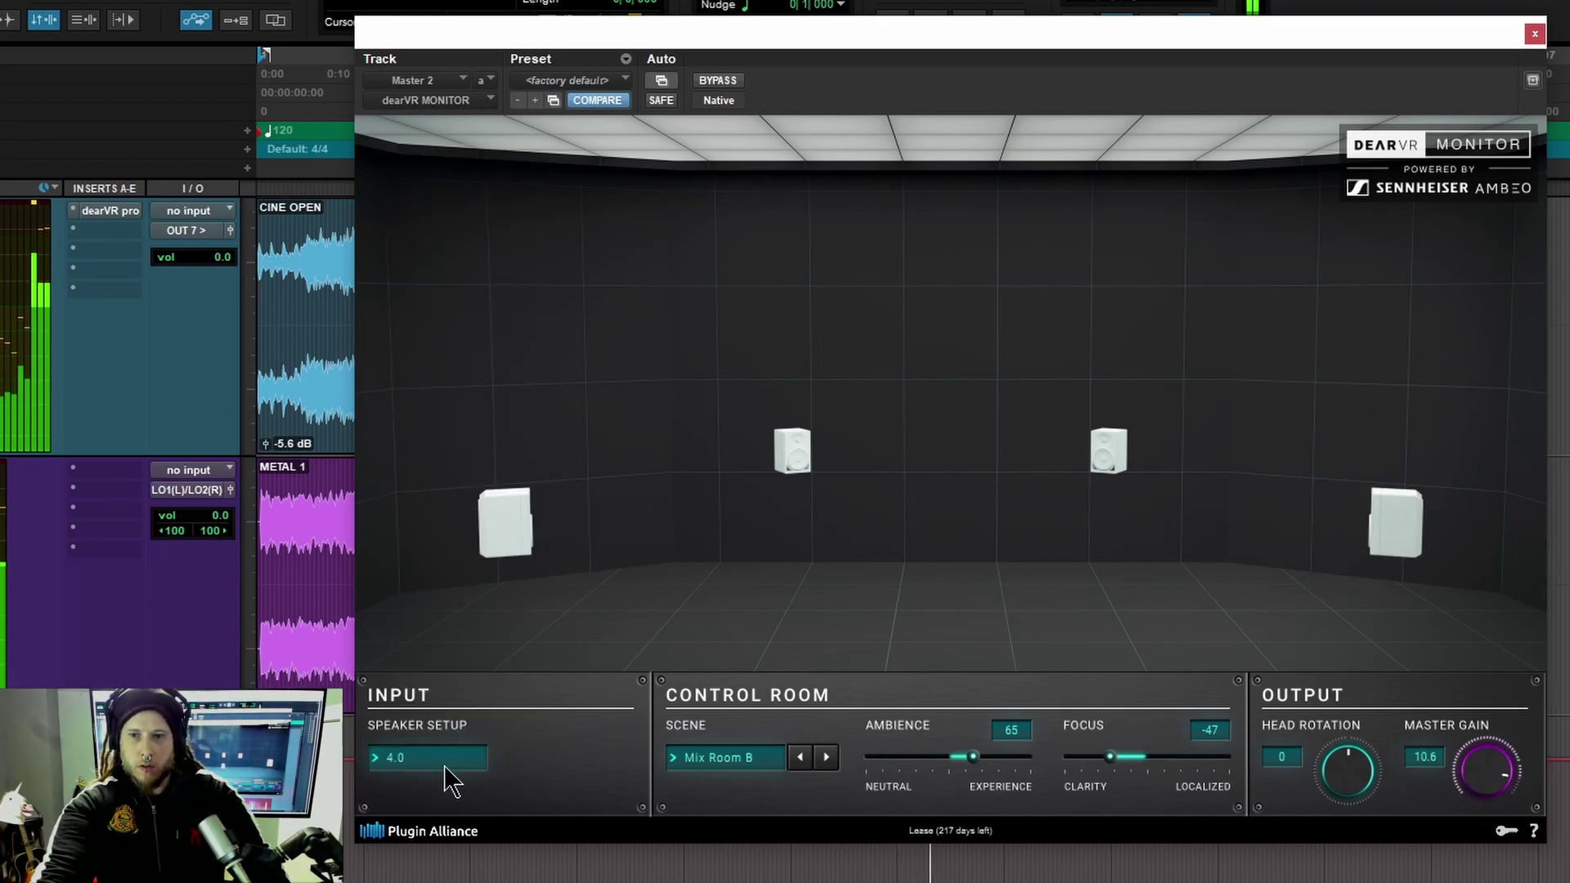
left_click(449, 773)
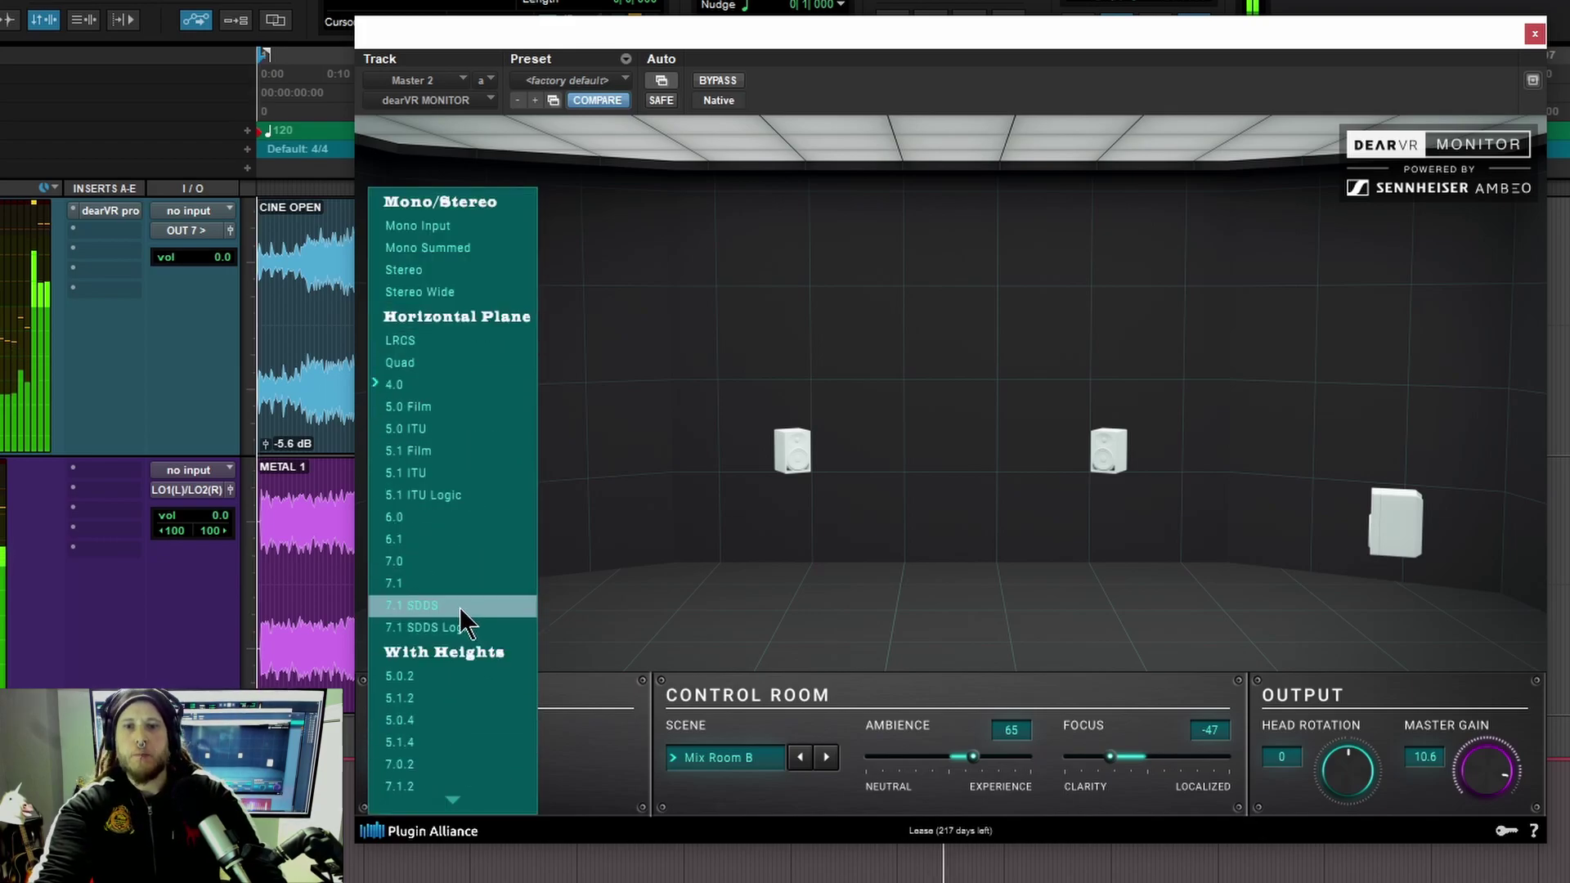
left_click(449, 627)
- Audition the 5.1.4 speaker setup and return to 7.1.2
left_click(447, 770)
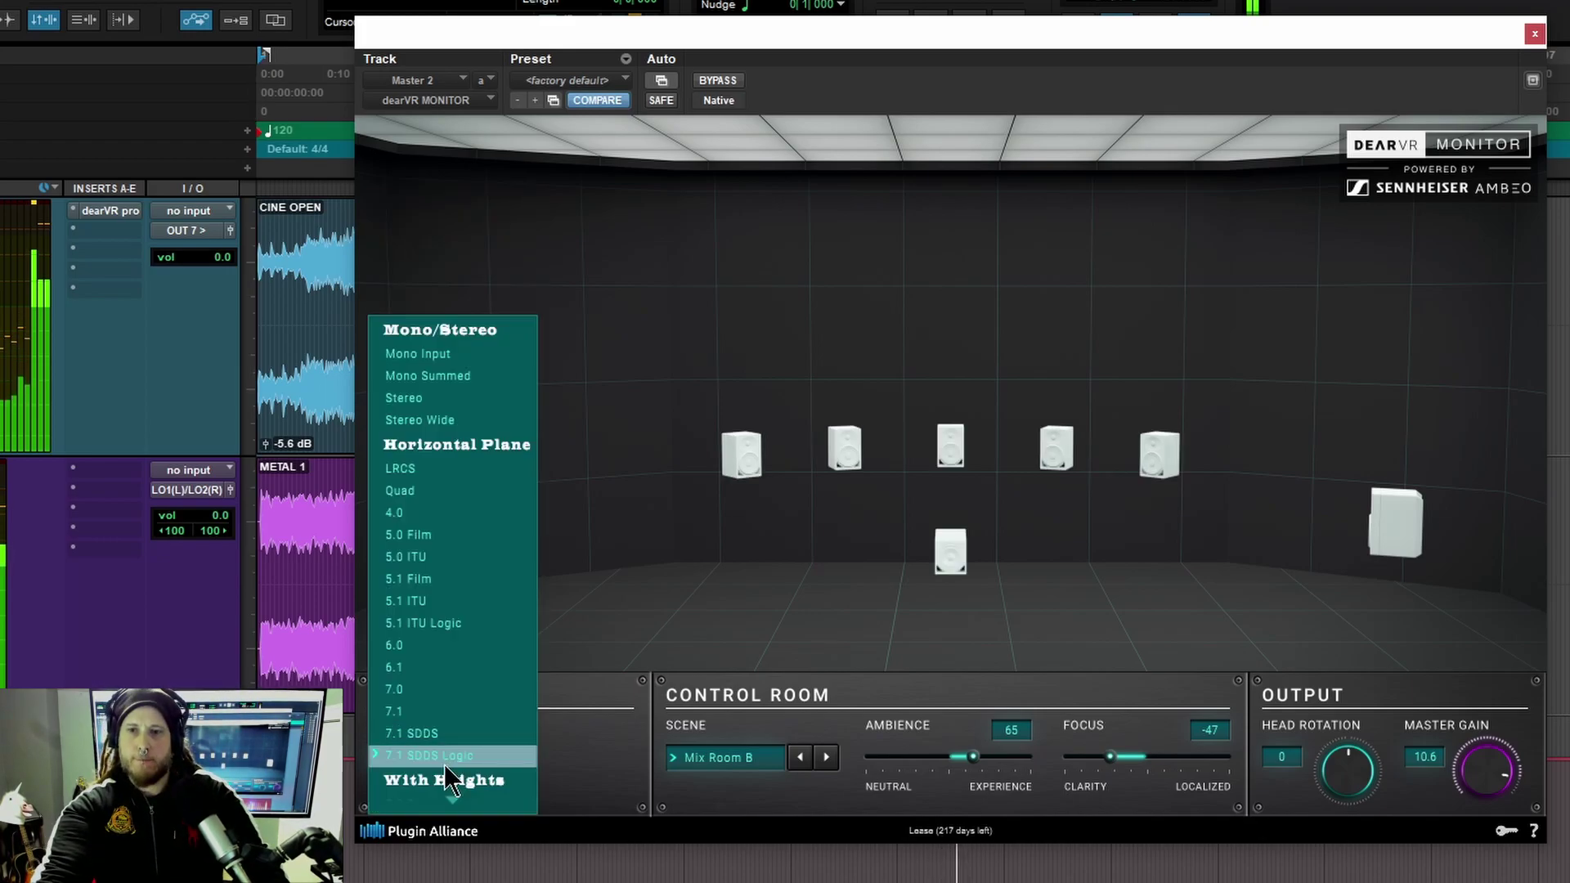
scroll(429, 586, "down", 5)
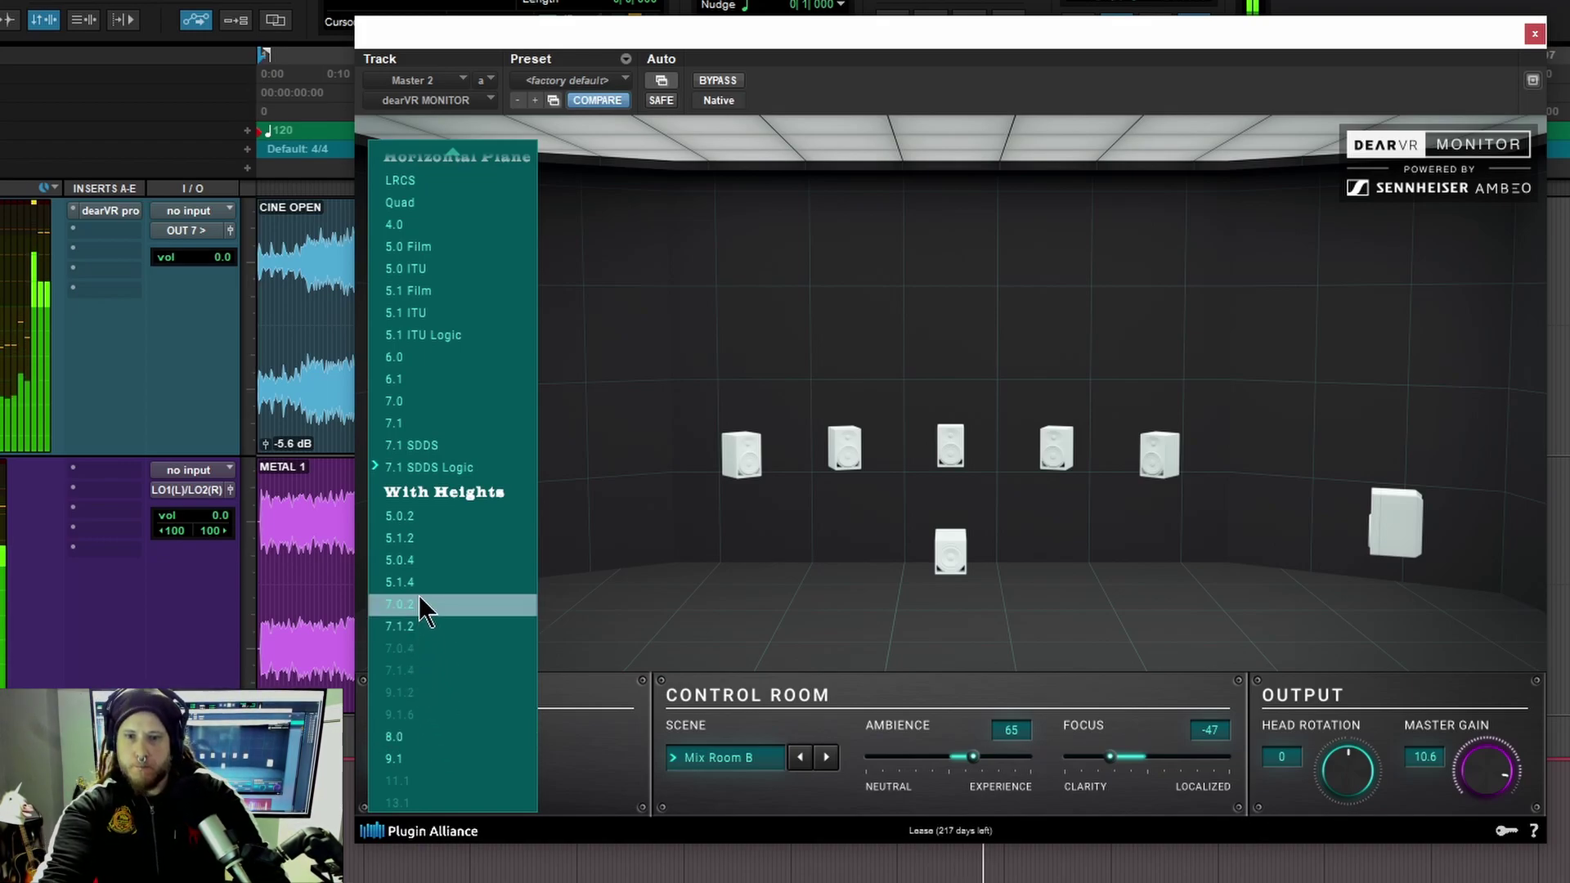
left_click(418, 604)
left_click(427, 759)
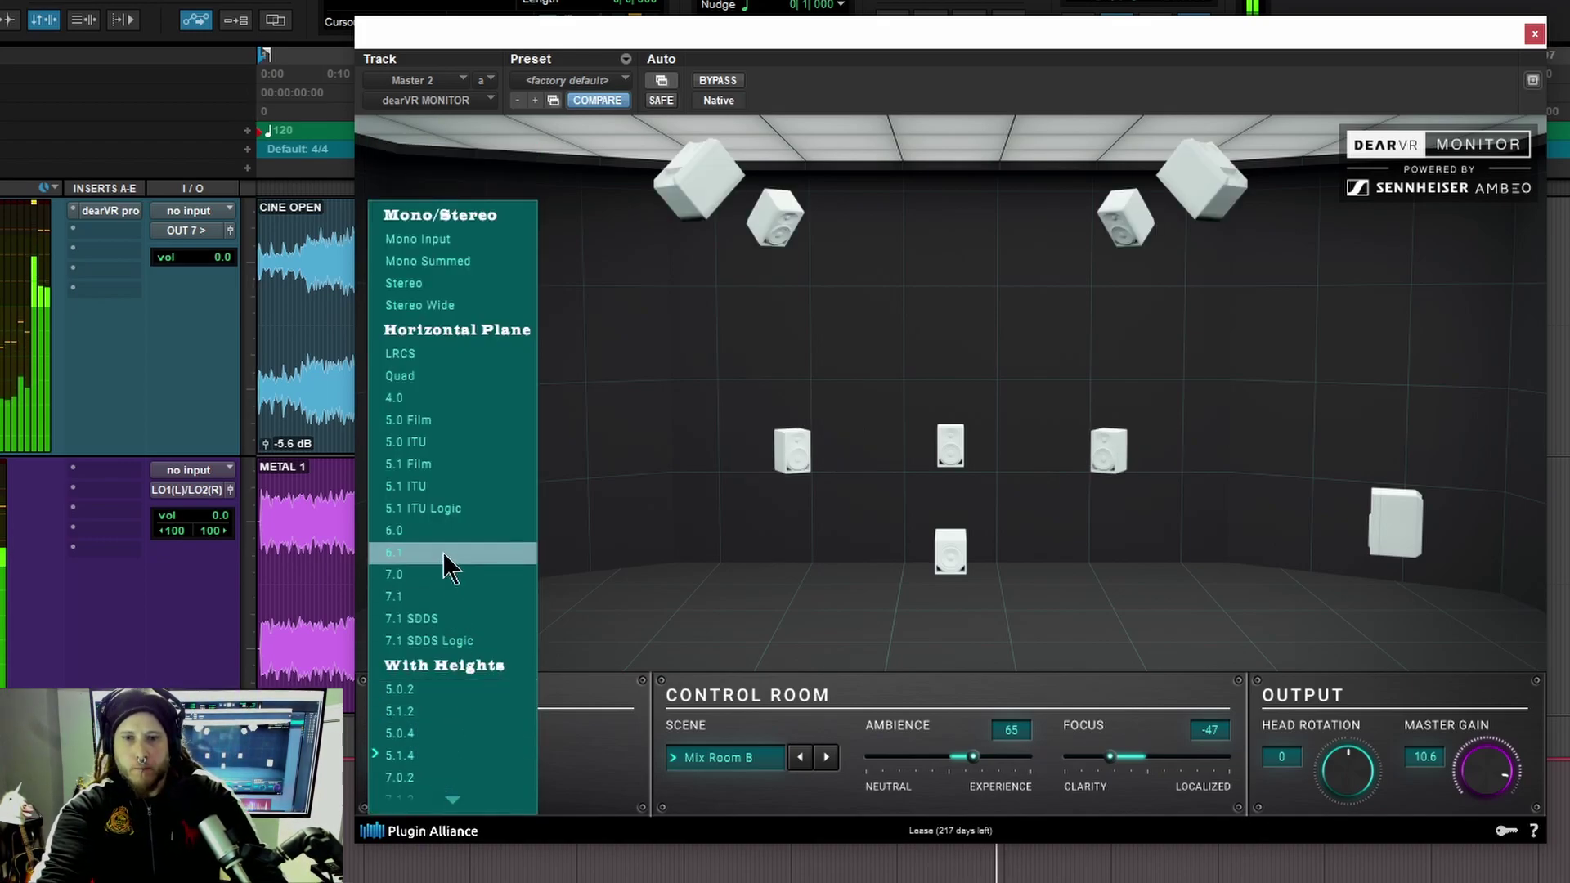
scroll(444, 553, "down", 3)
left_click(442, 634)
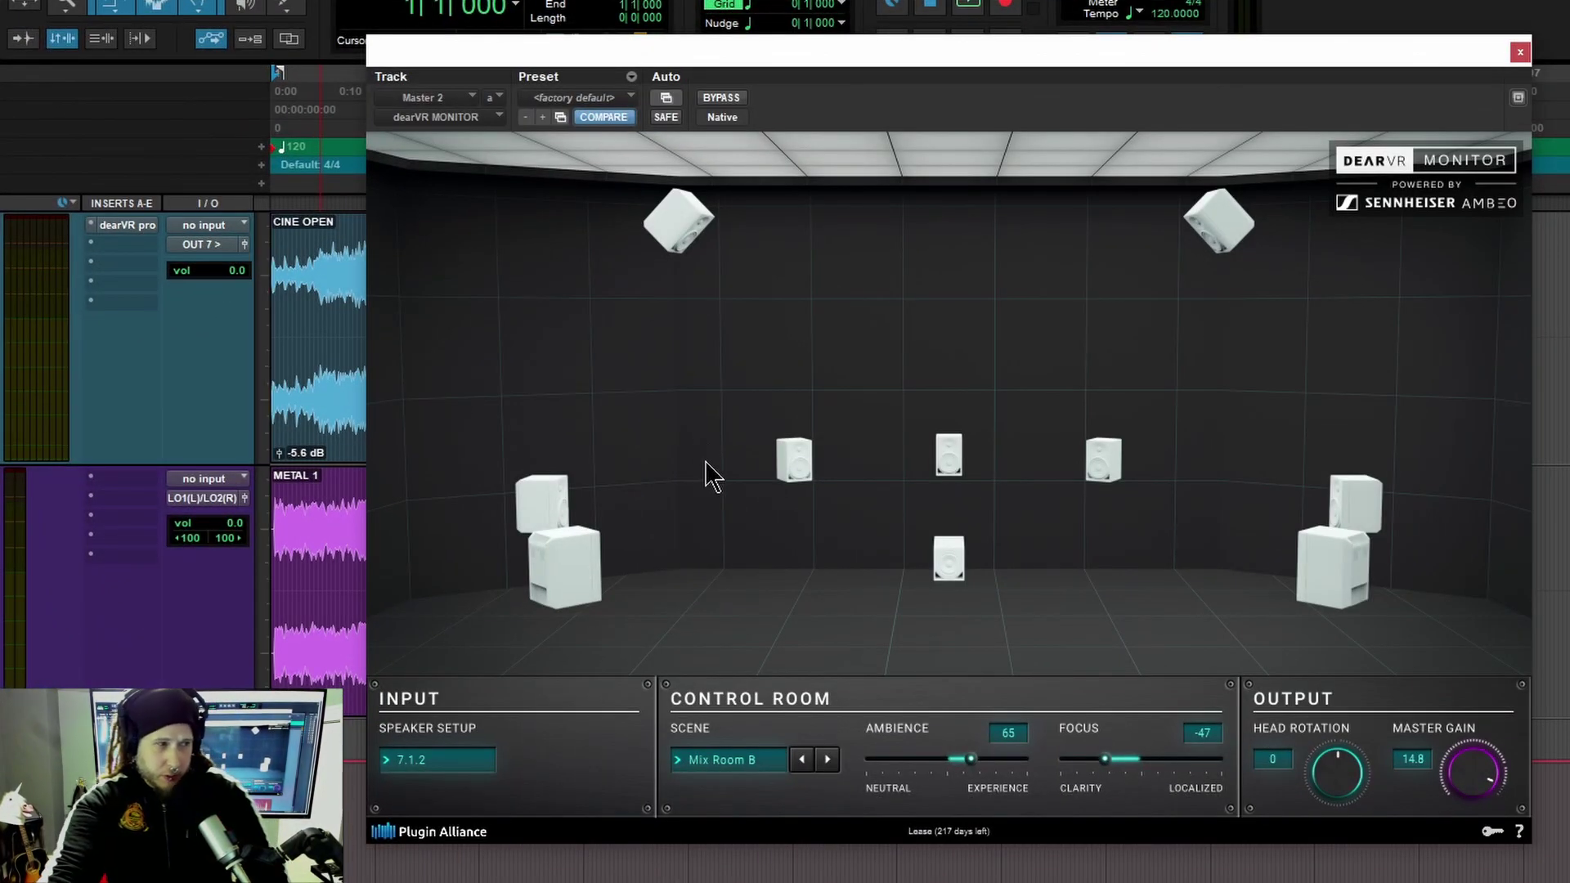
- Look over the available speaker setups without changing the current one, and close the dearVR MONITOR window
left_click(472, 767)
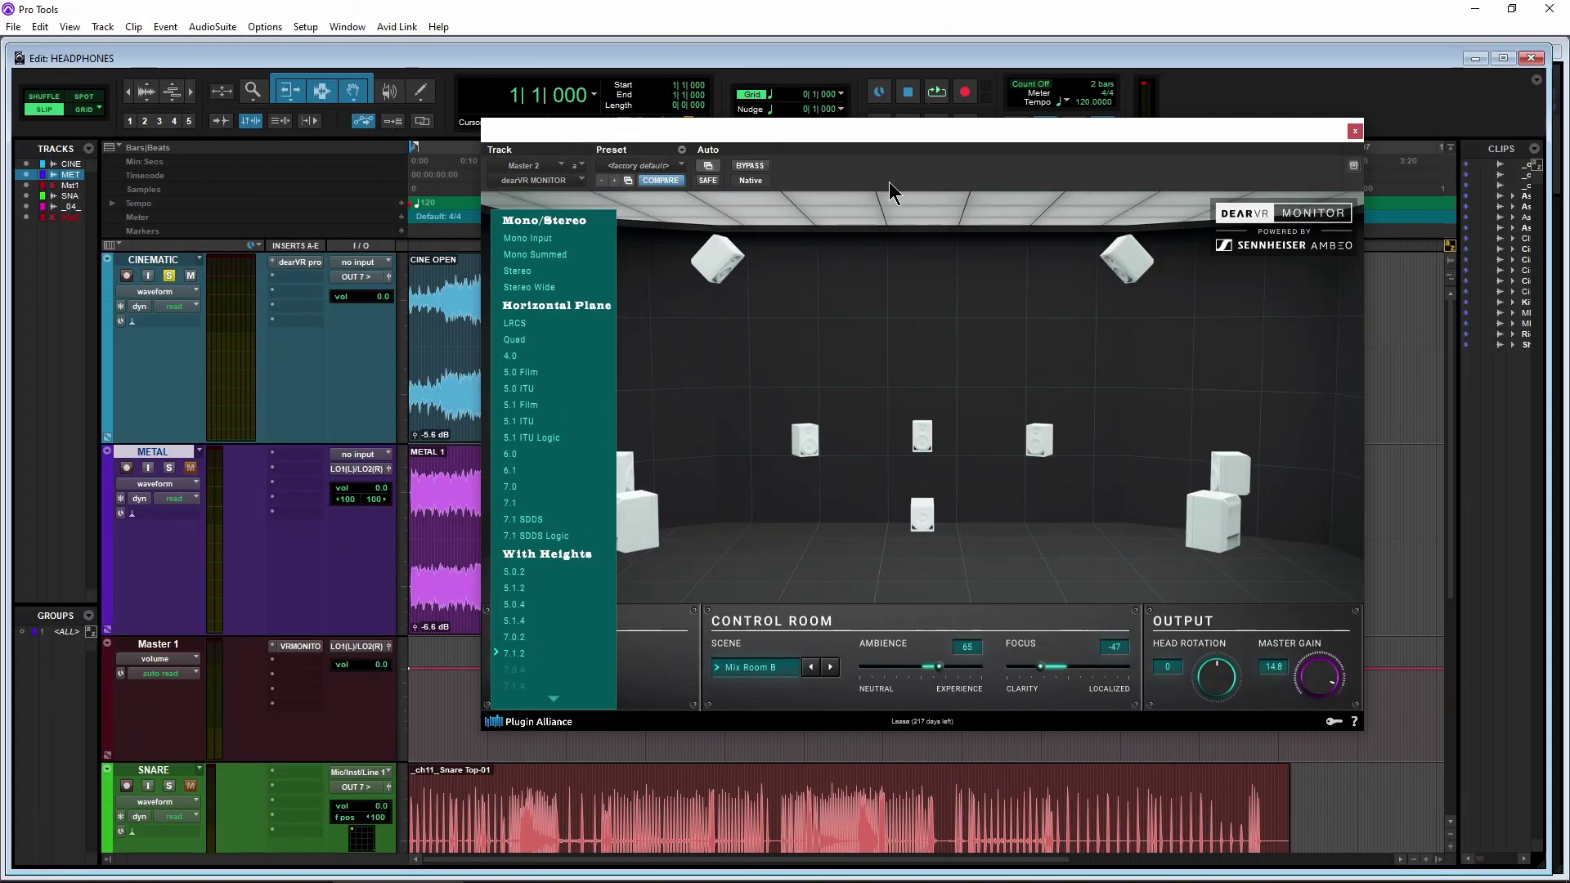
left_click(771, 351)
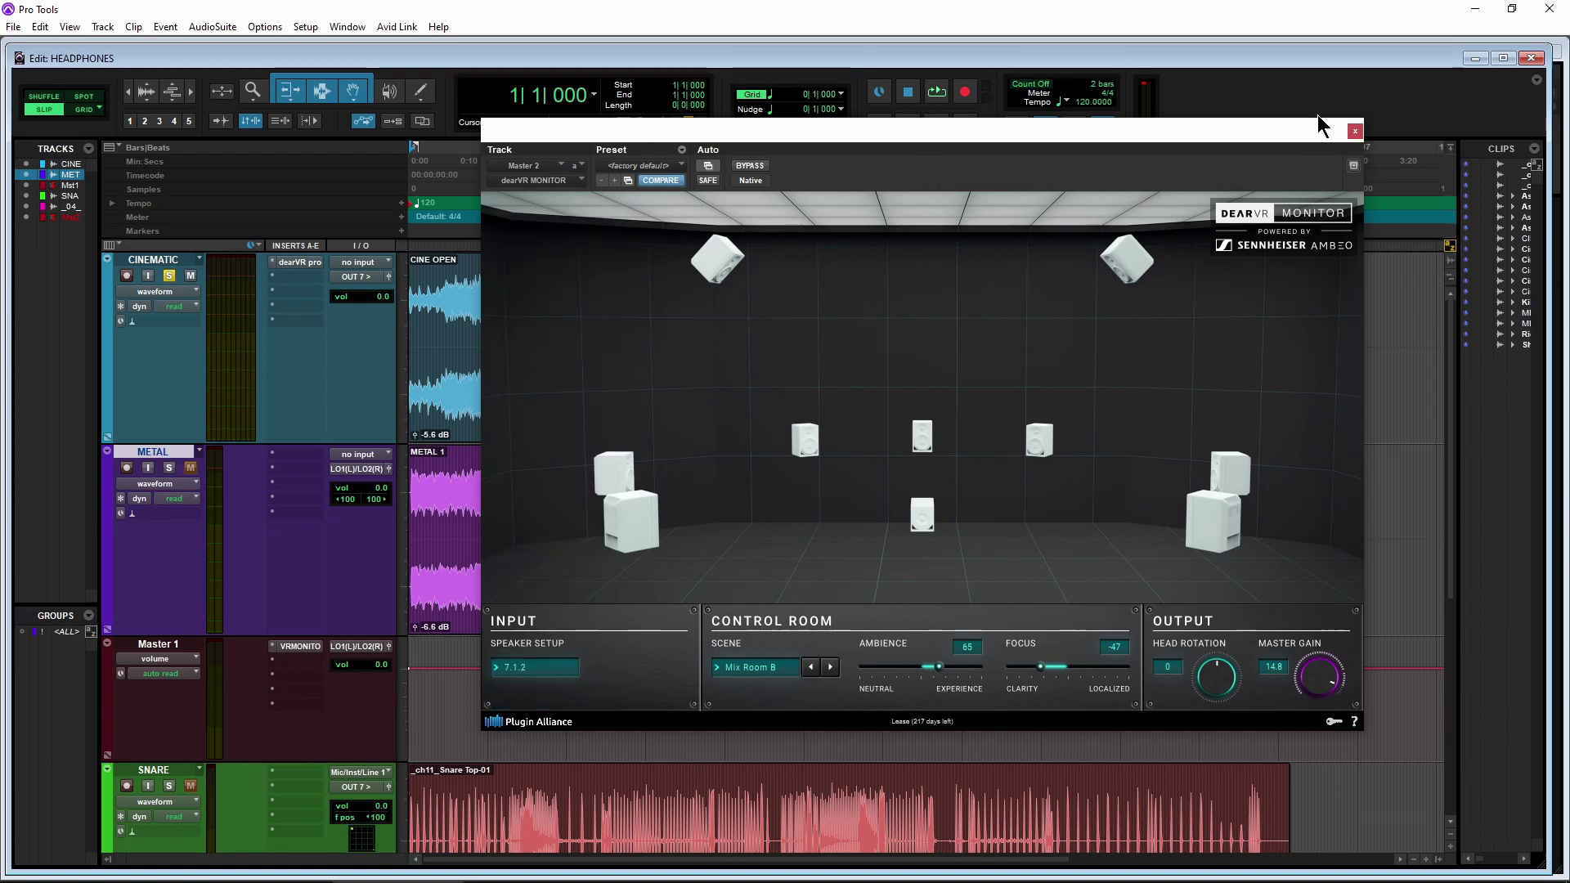
left_click(1354, 131)
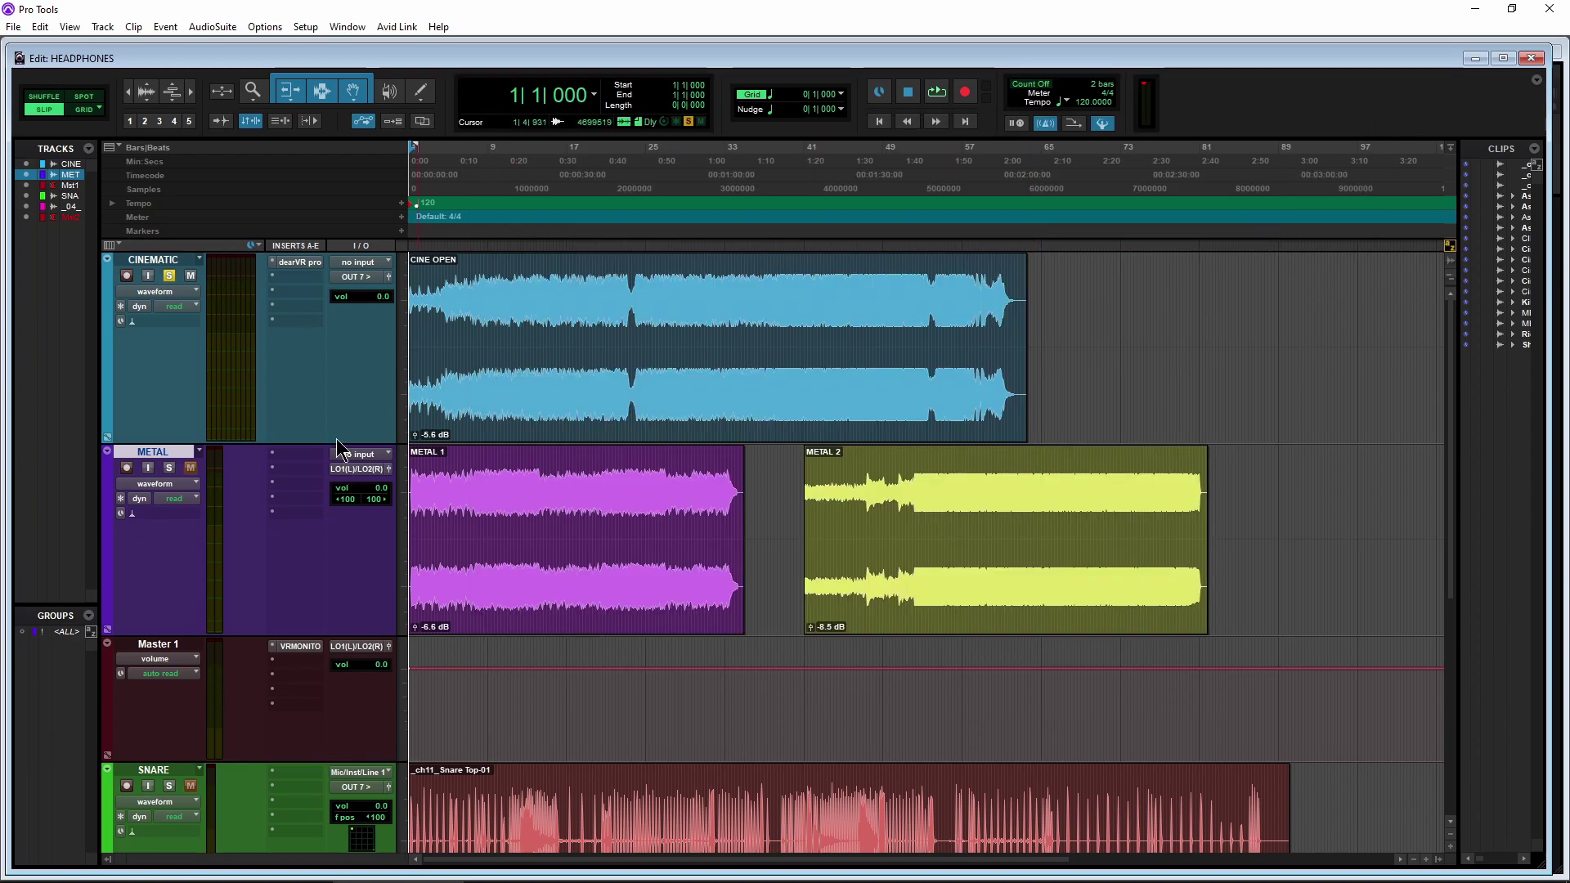
- Create one new 6.1 bus path named 61 in the session's I/O Setup
left_click(301, 29)
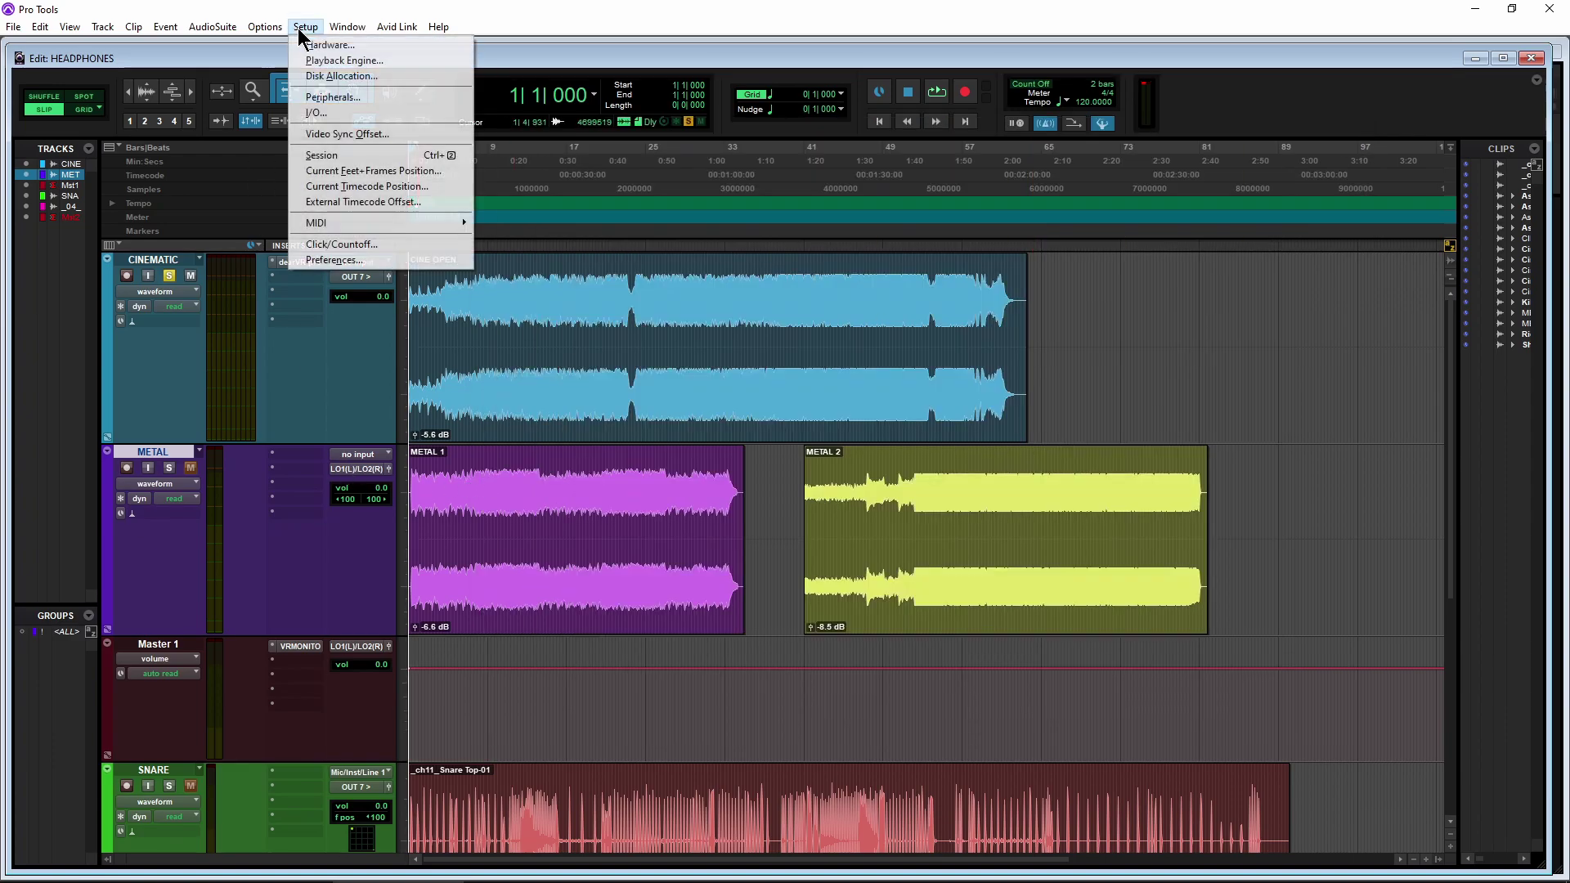
left_click(316, 113)
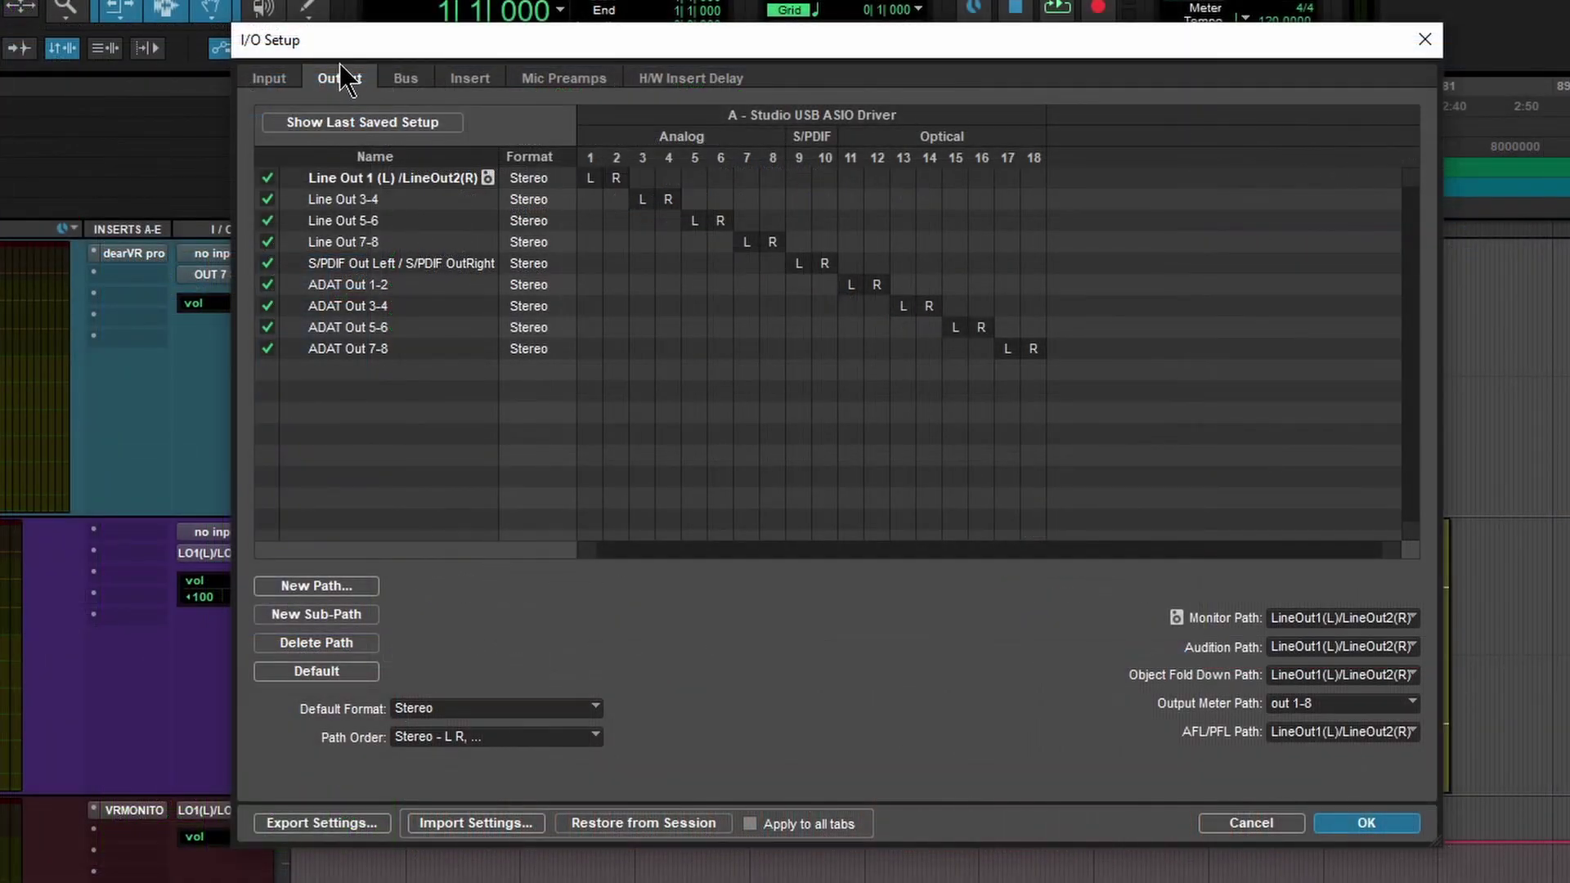
left_click(404, 79)
scroll(401, 335, "down", 2)
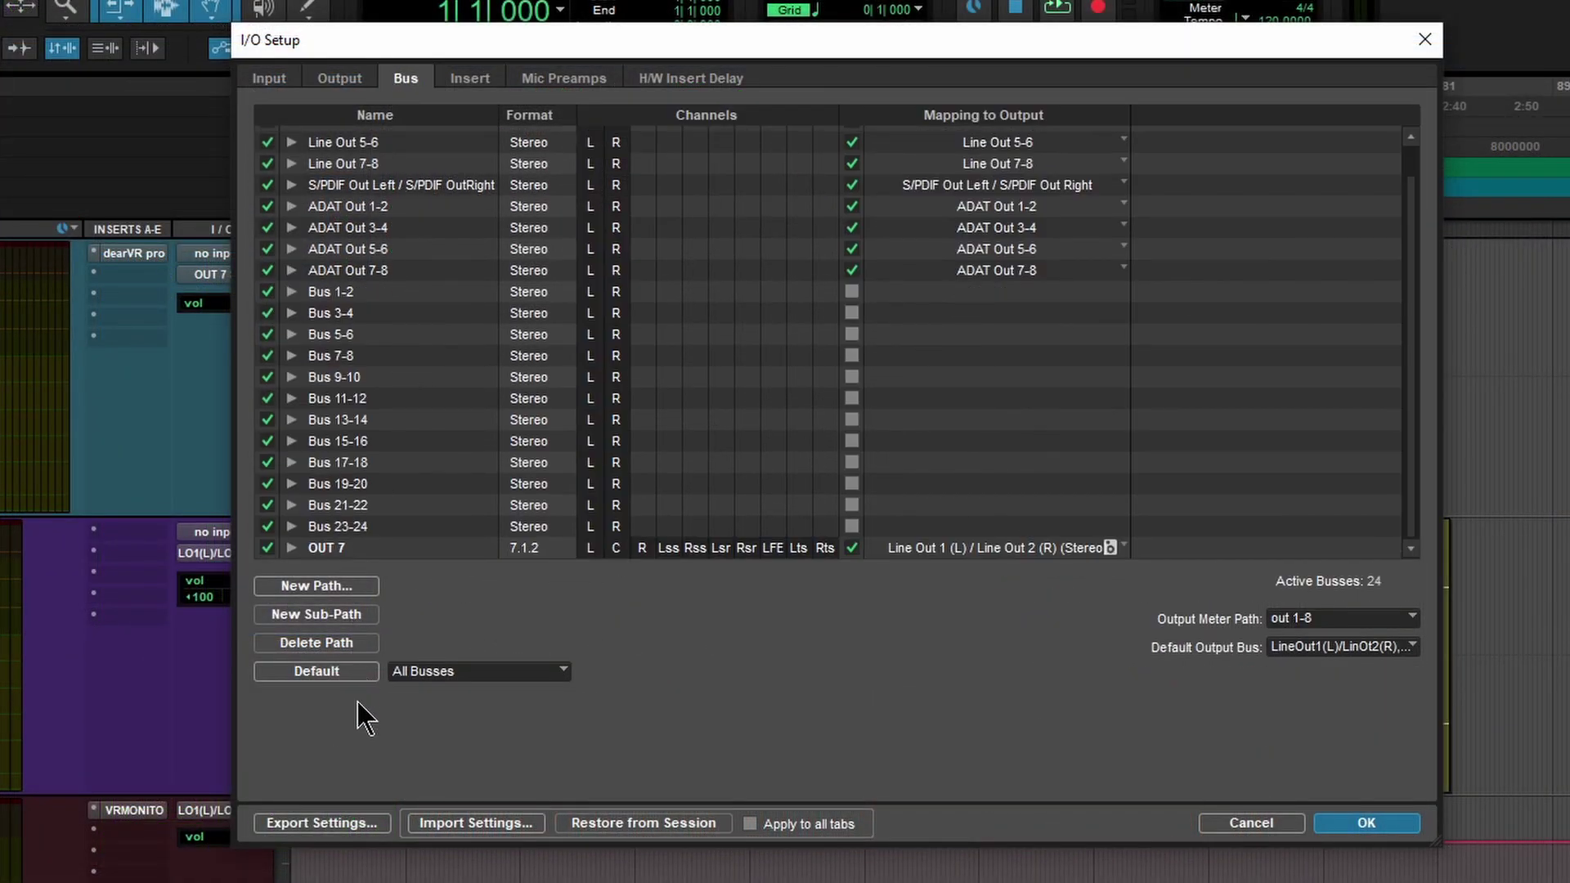
left_click(331, 587)
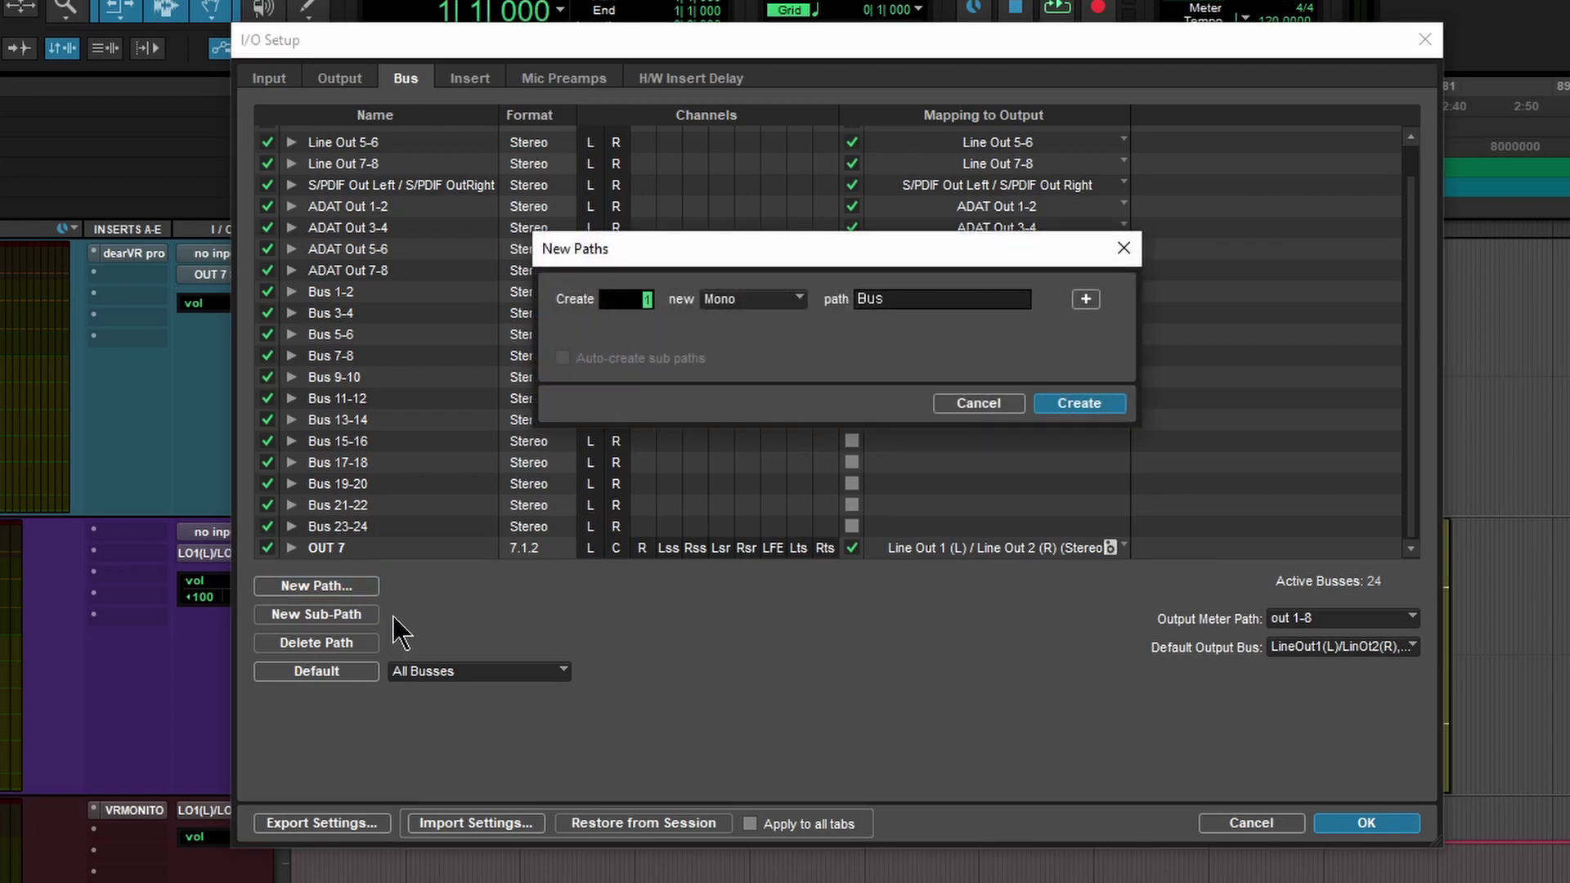
left_click(782, 300)
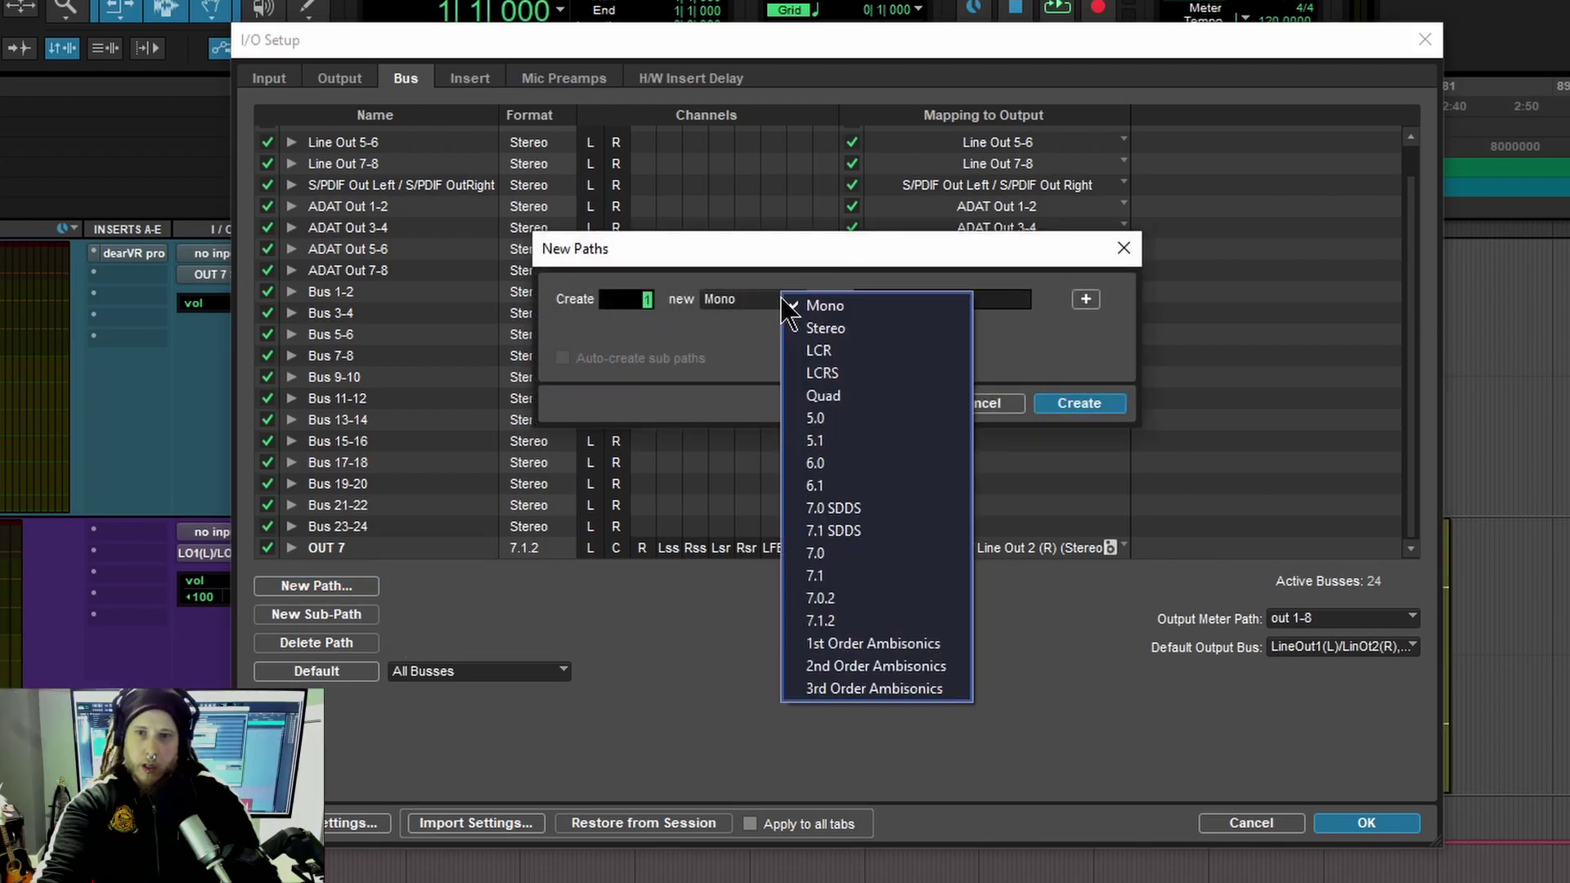
left_click(889, 491)
double_click(856, 301)
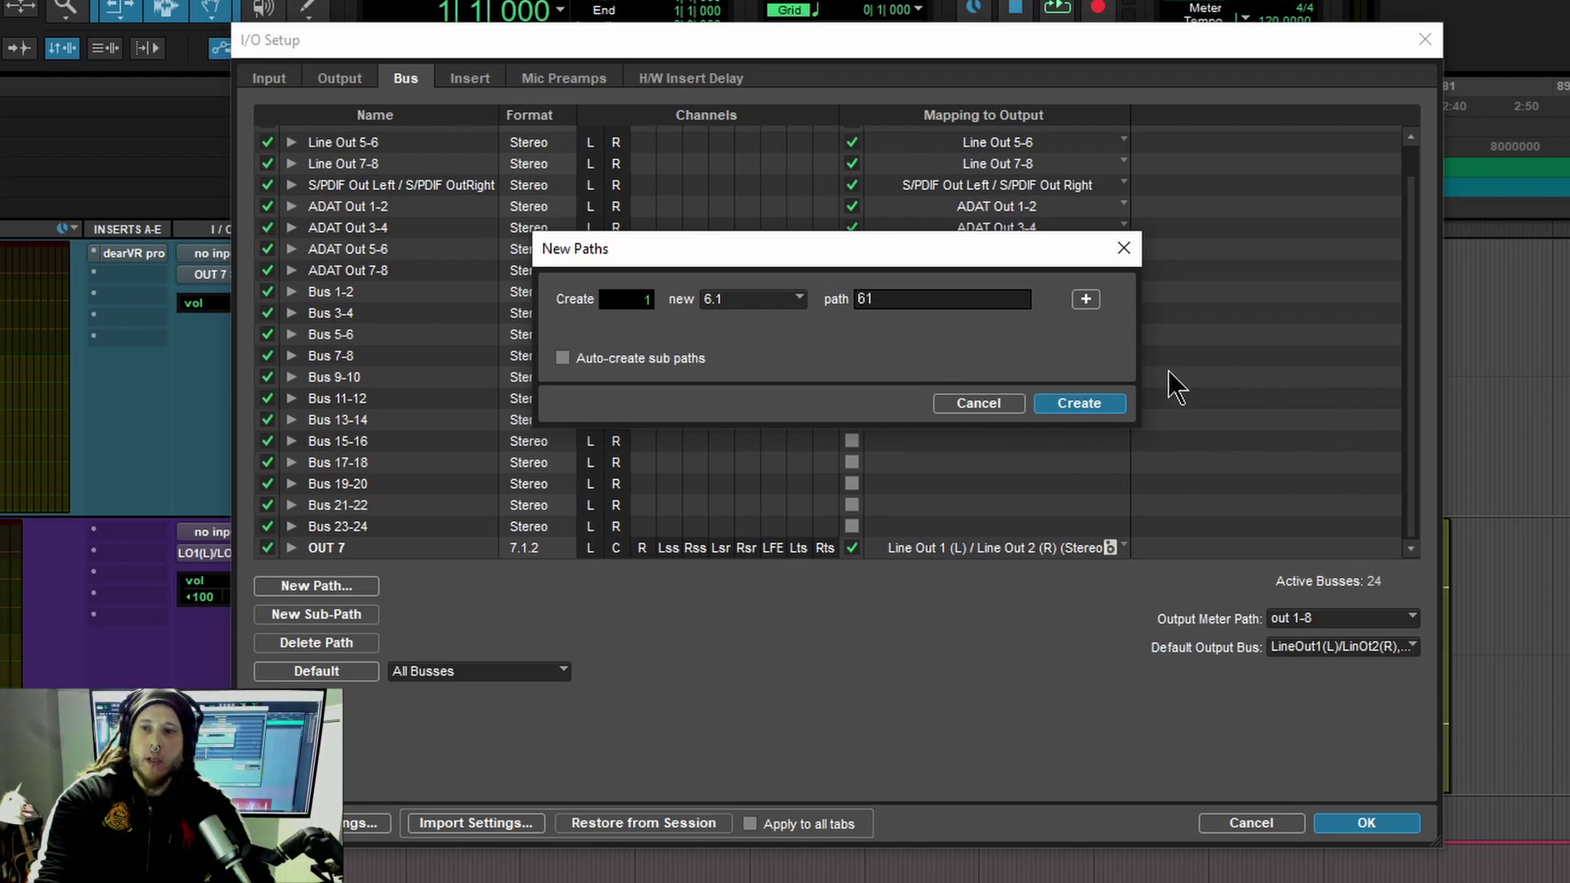
left_click(1112, 403)
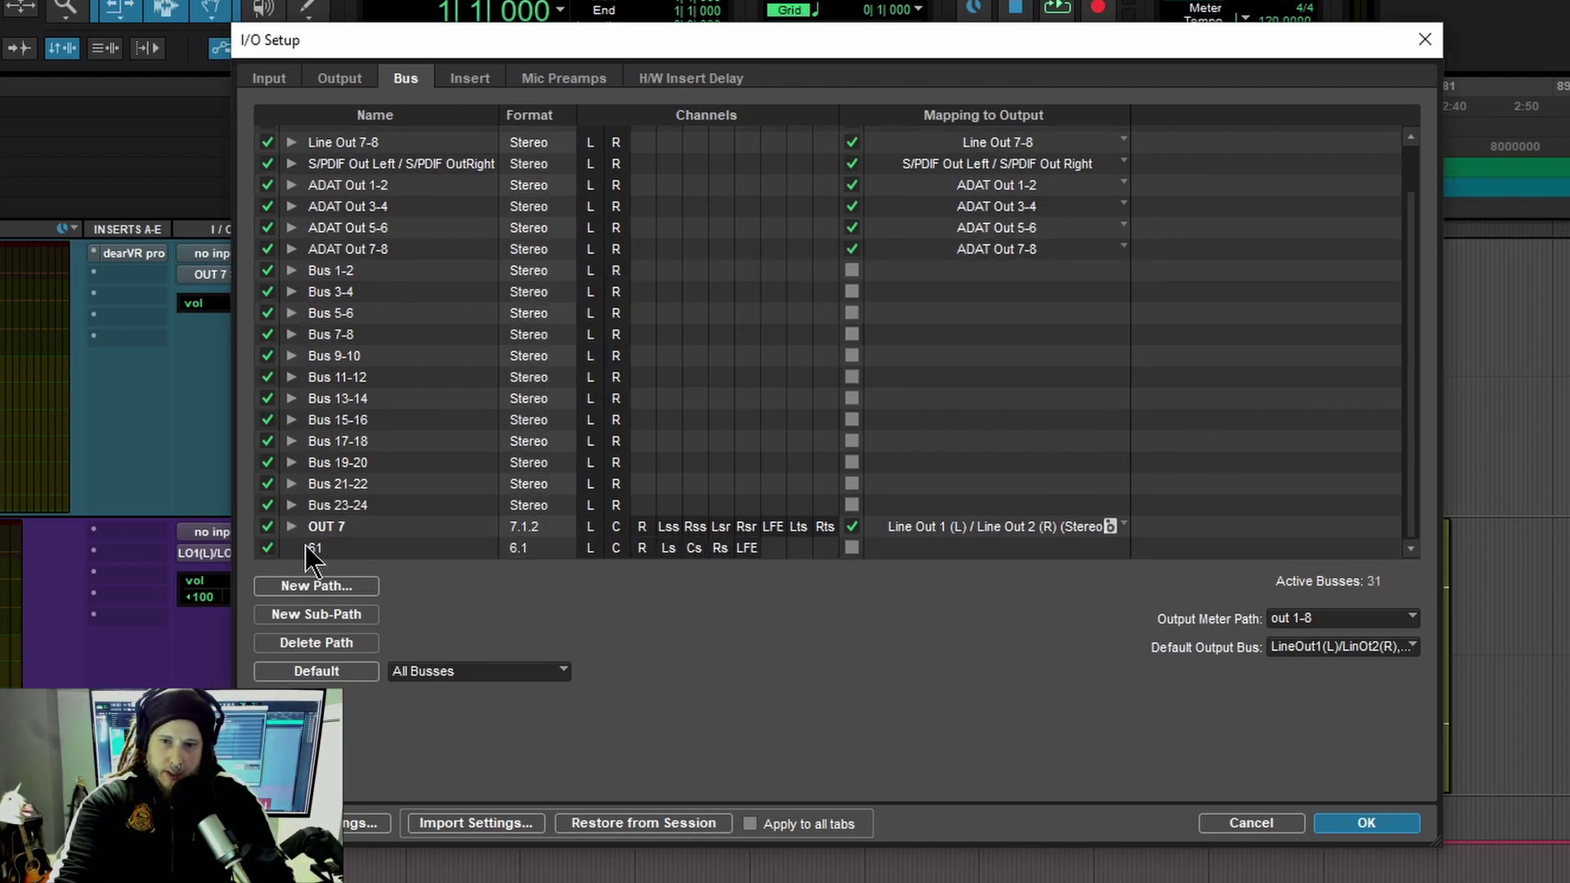
- Map the 61 bus to the Line Out 1 (L) / Line Out 2 (R) stereo output and accept the I/O Setup
left_click(852, 548)
left_click(1124, 546)
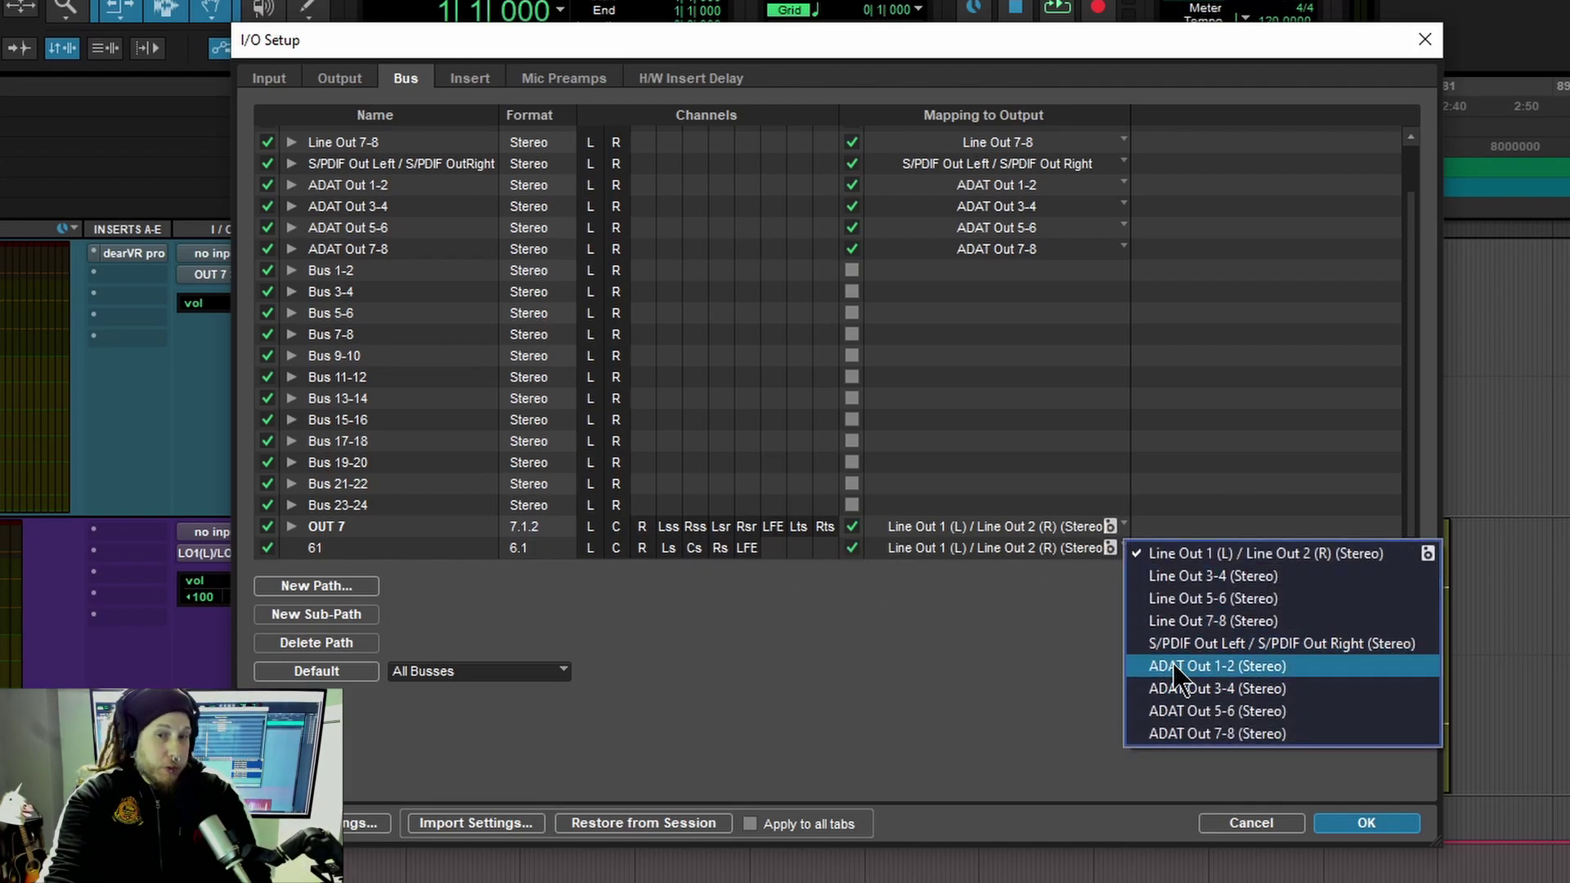
left_click(1227, 554)
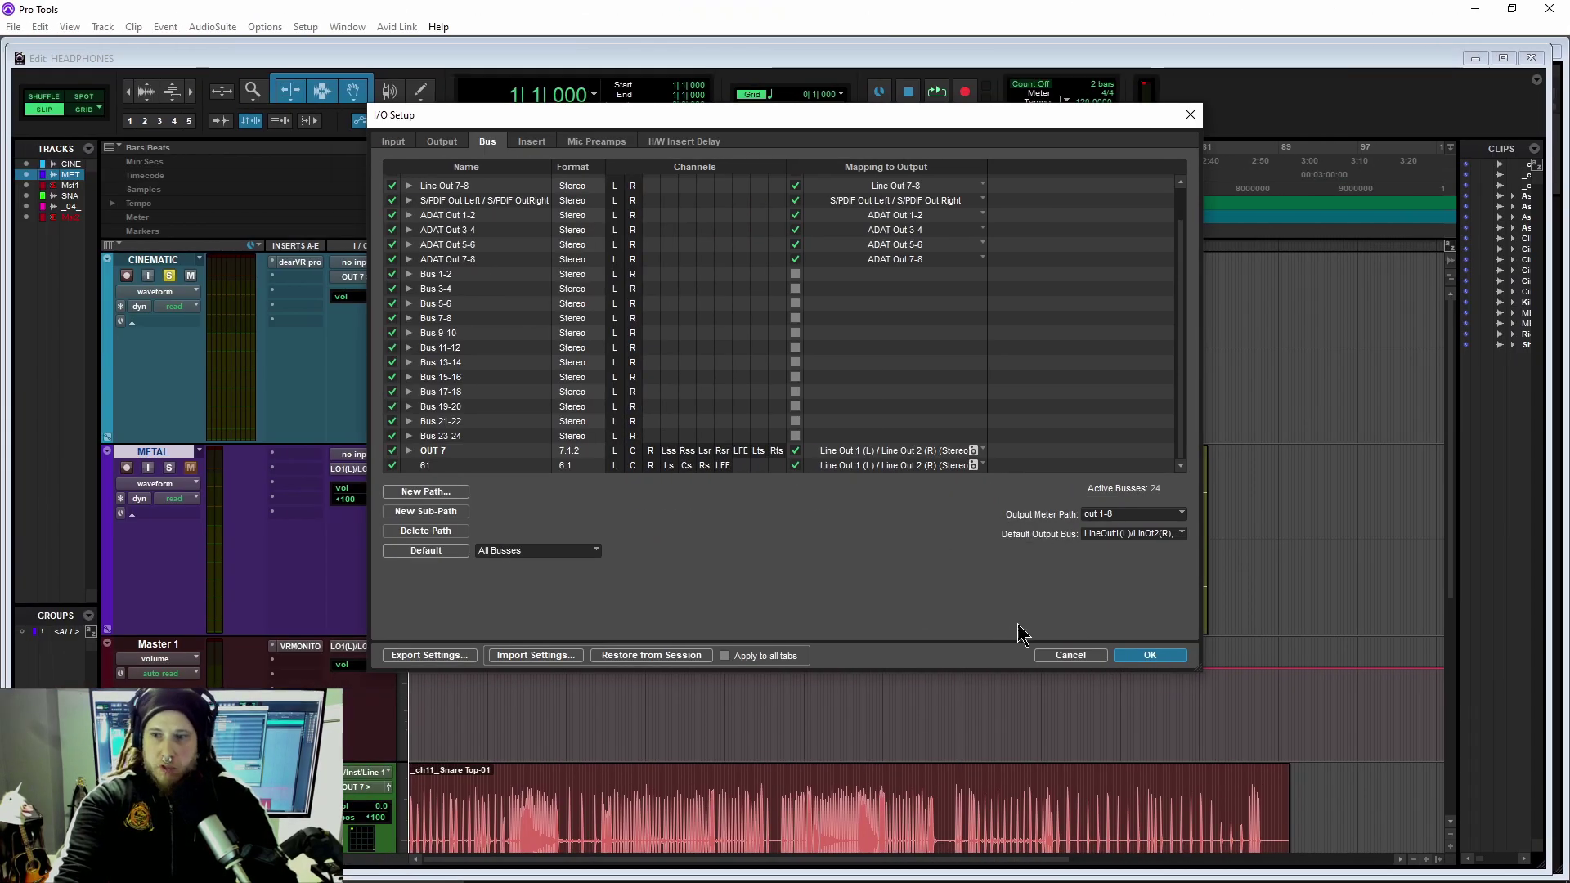
left_click(1119, 657)
- Add one new 6.1 Master Fader track to the session
scroll(262, 463, "down", 5)
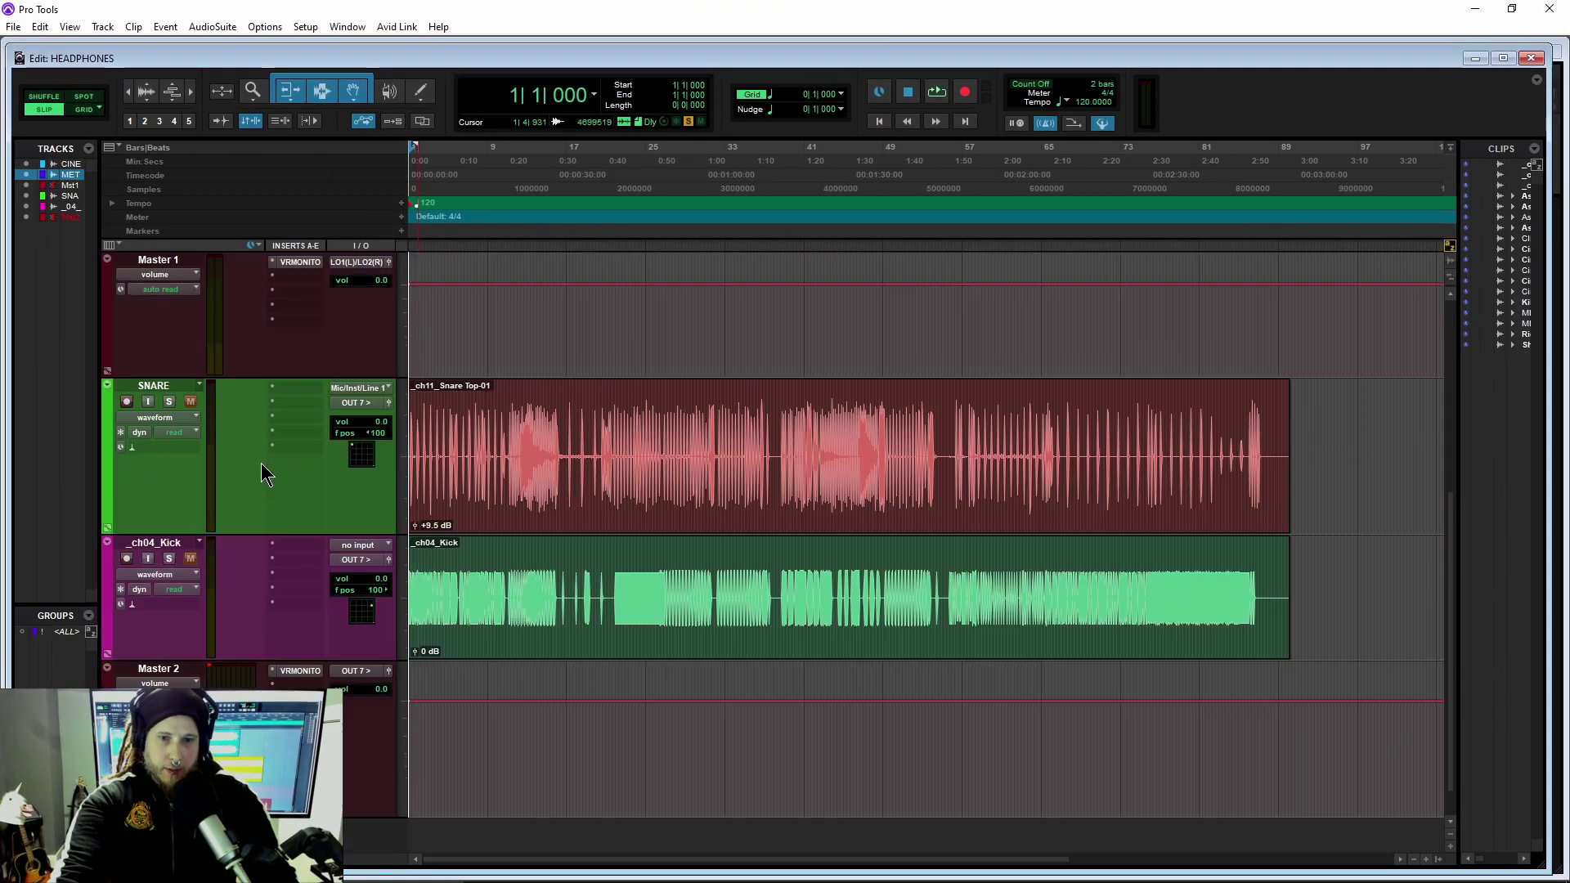
scroll(260, 453, "down", 1)
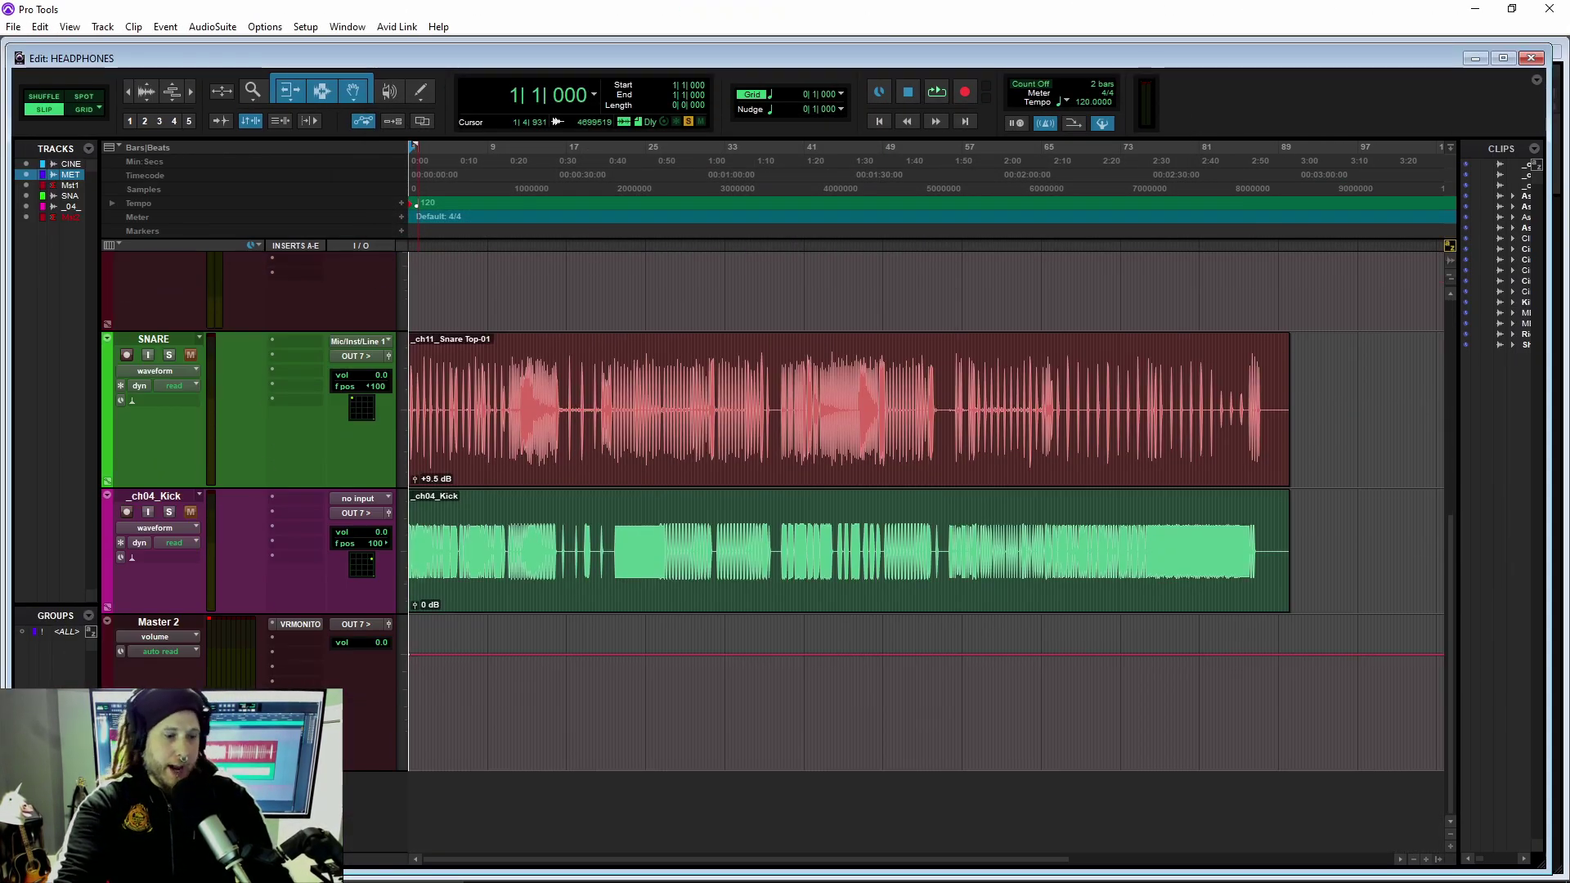
key("ctrl+shift+n")
left_click(582, 307)
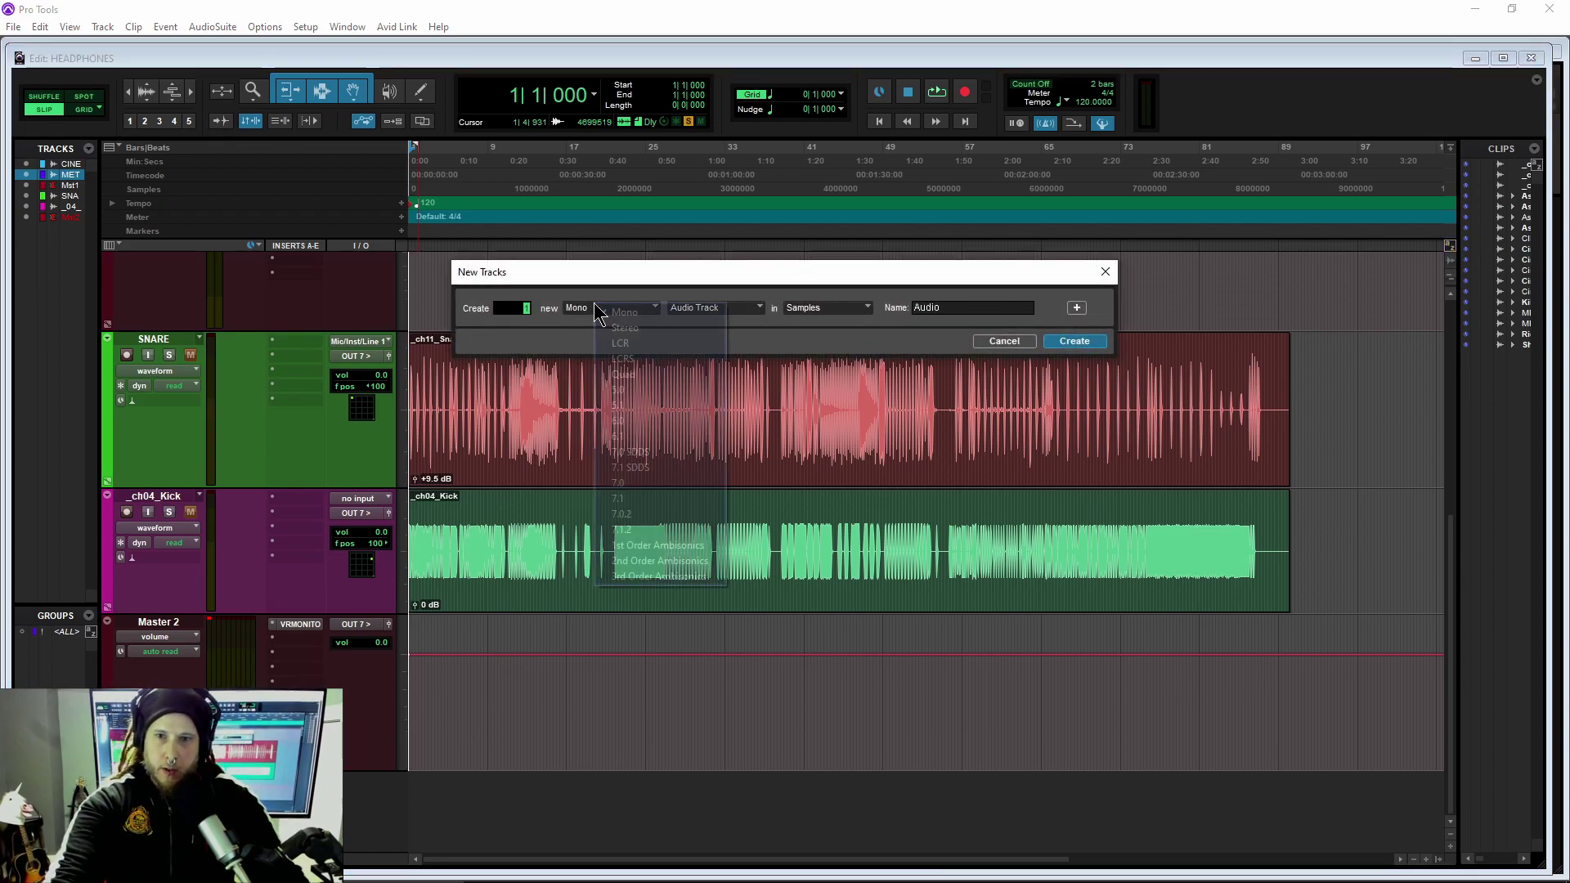
left_click(651, 436)
left_click(710, 308)
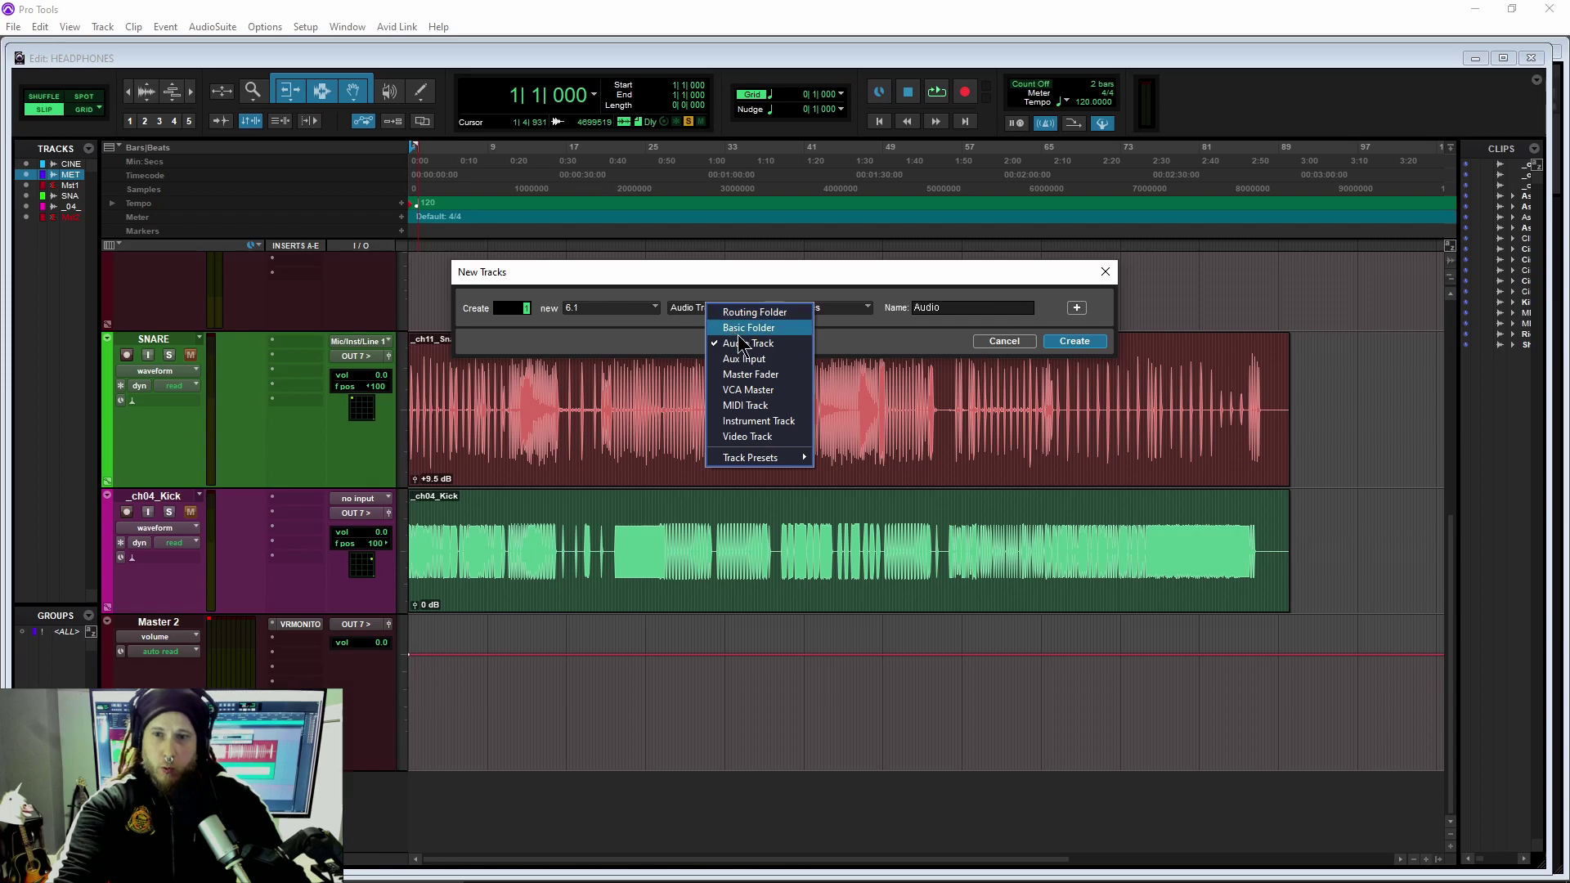
left_click(740, 379)
left_click(1073, 341)
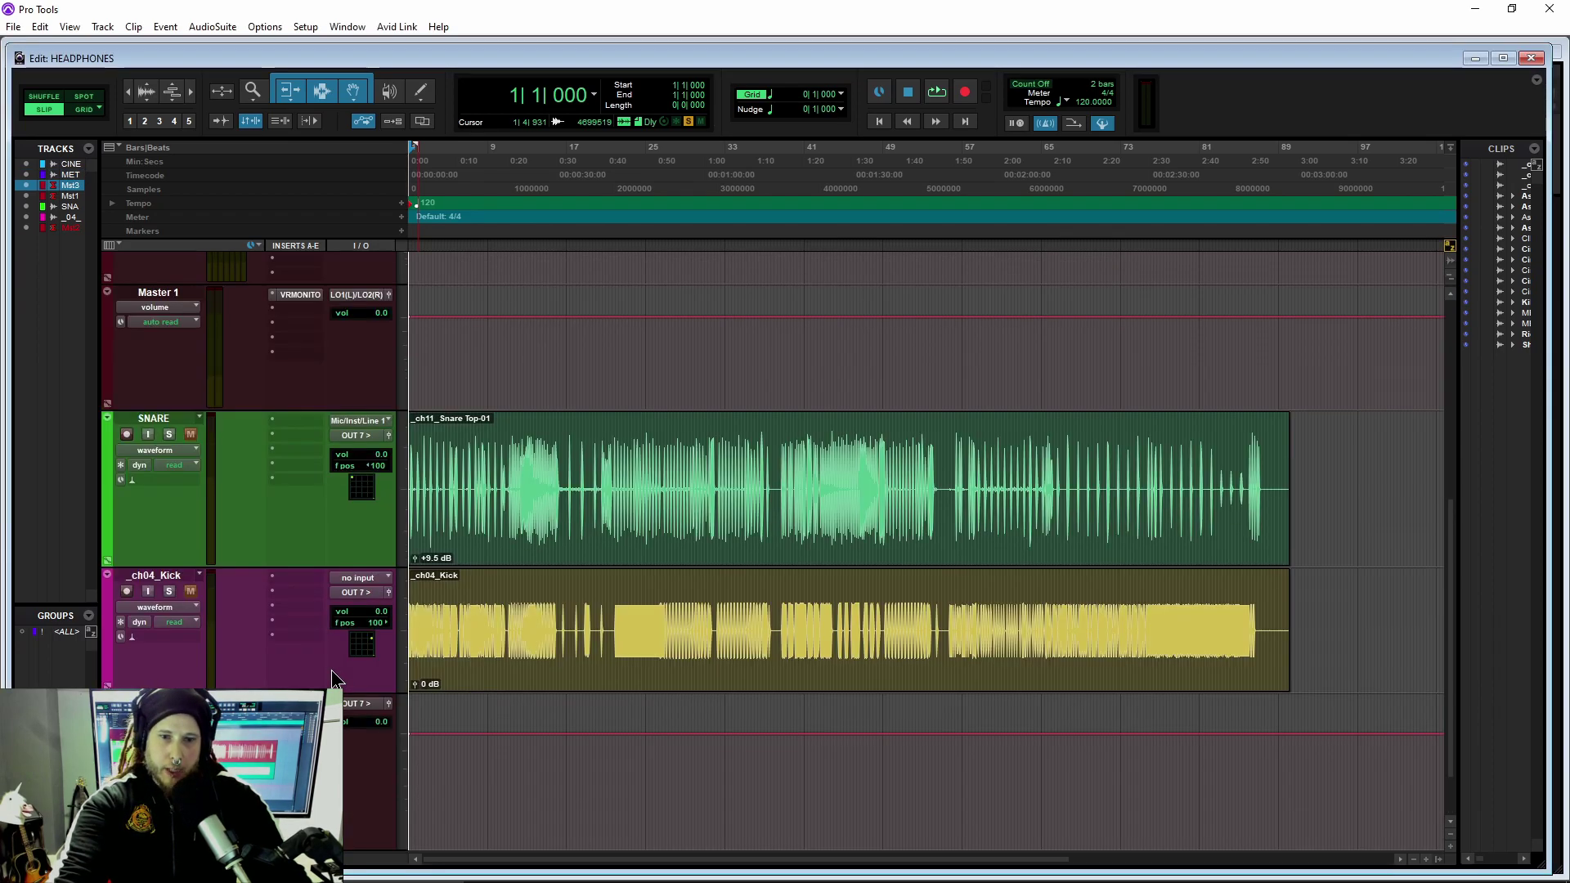
- Insert the multichannel dearVR MONITOR (6.1) plug-in in the first insert slot of the new 6.1 master track
scroll(306, 561, "down", 3)
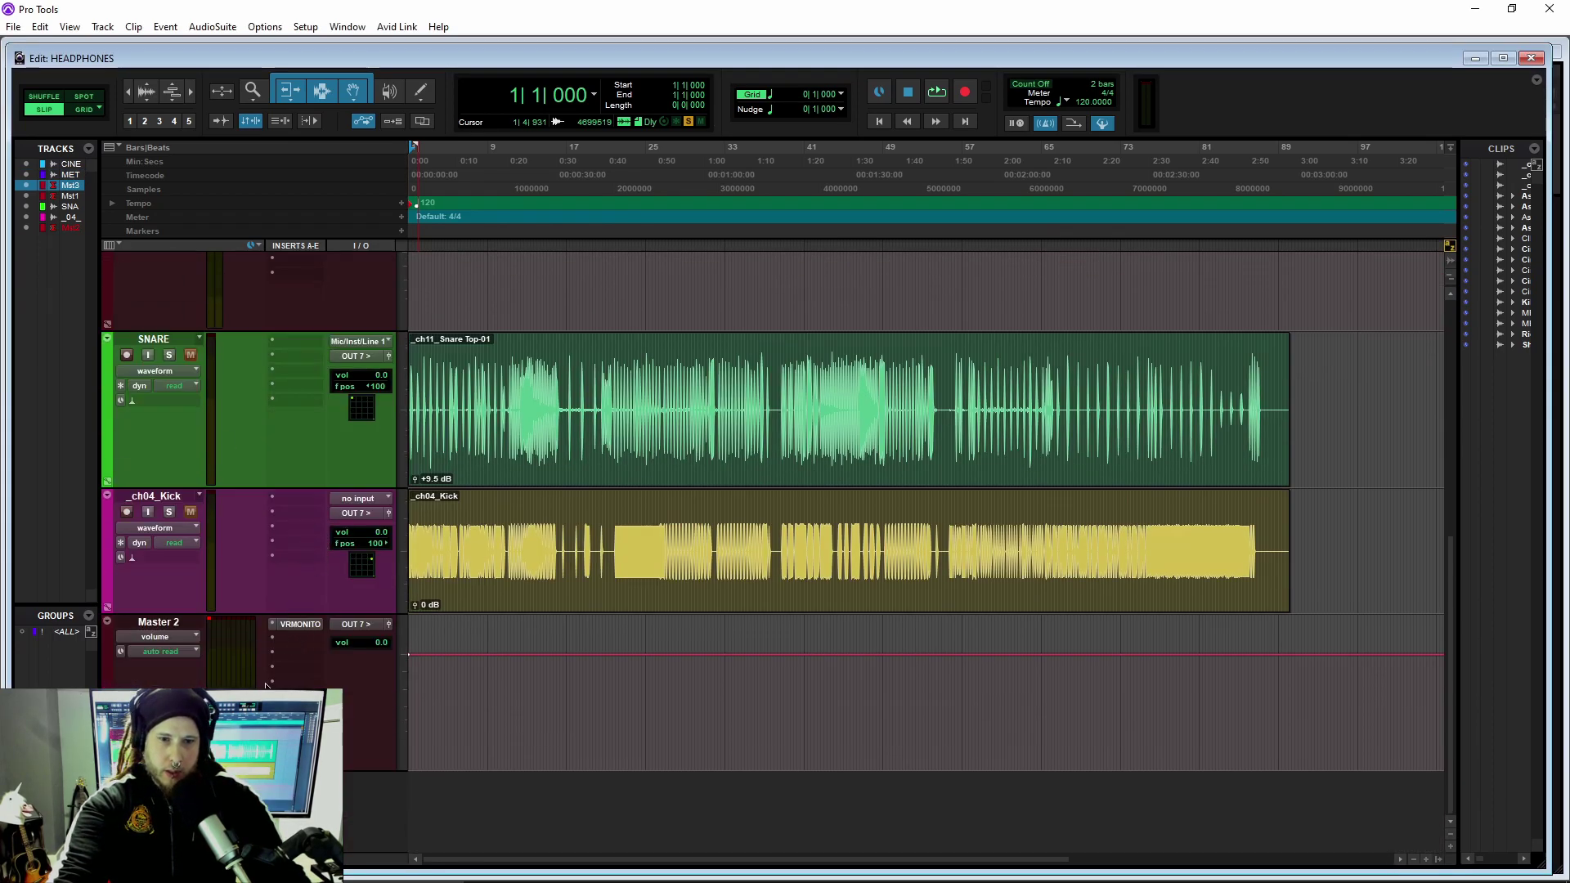
scroll(234, 671, "up", 12)
scroll(238, 596, "down", 5)
left_click_drag(180, 521, 216, 606)
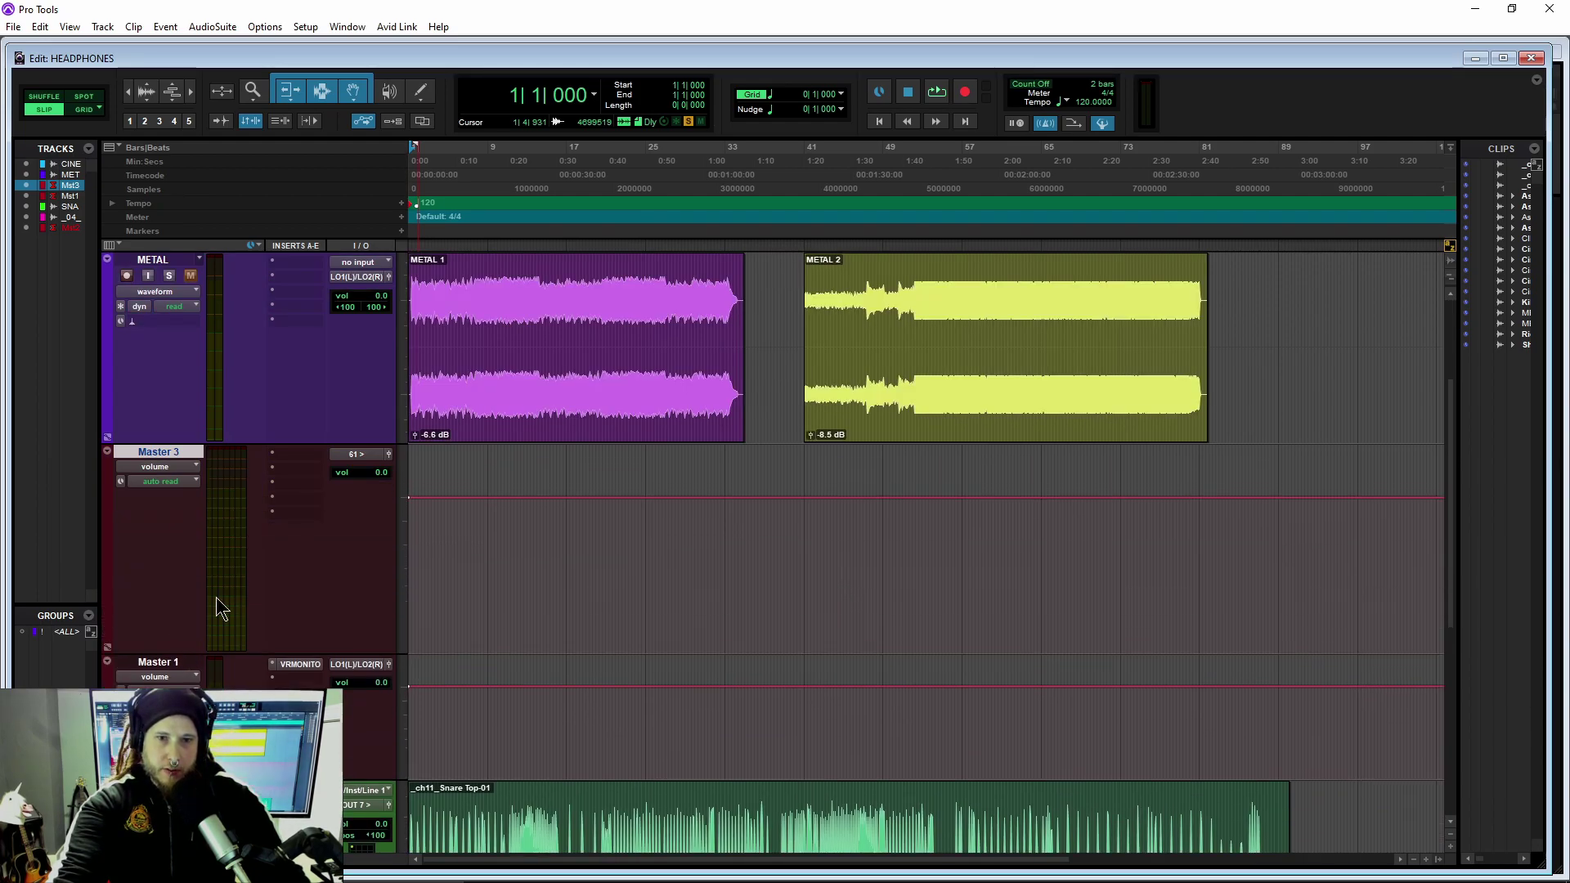
left_click(292, 457)
mouse_move(360, 501)
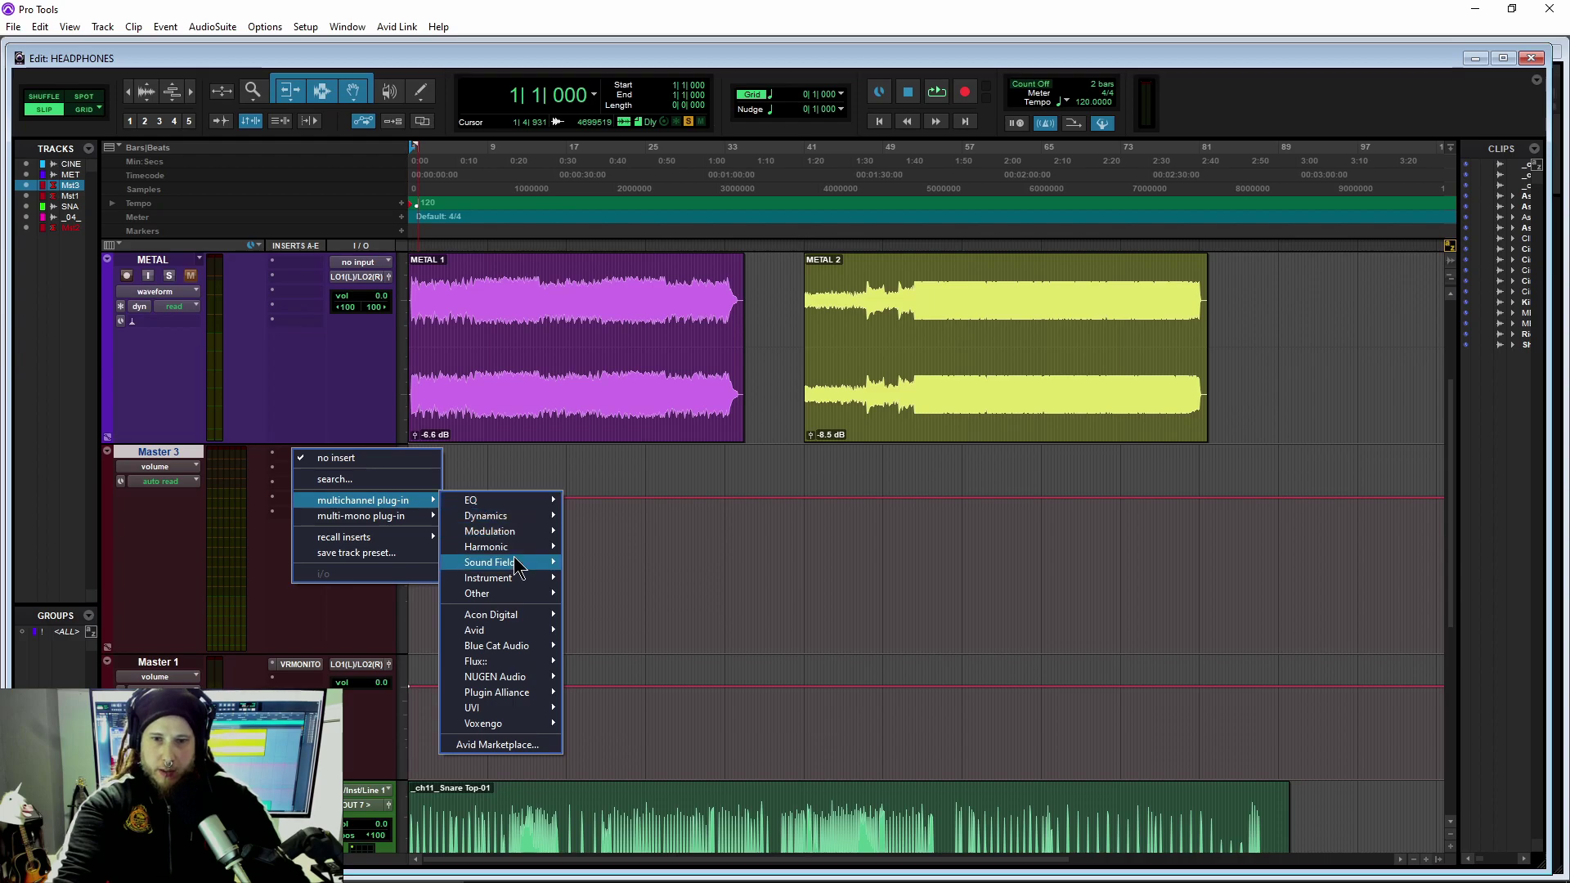
mouse_move(534, 699)
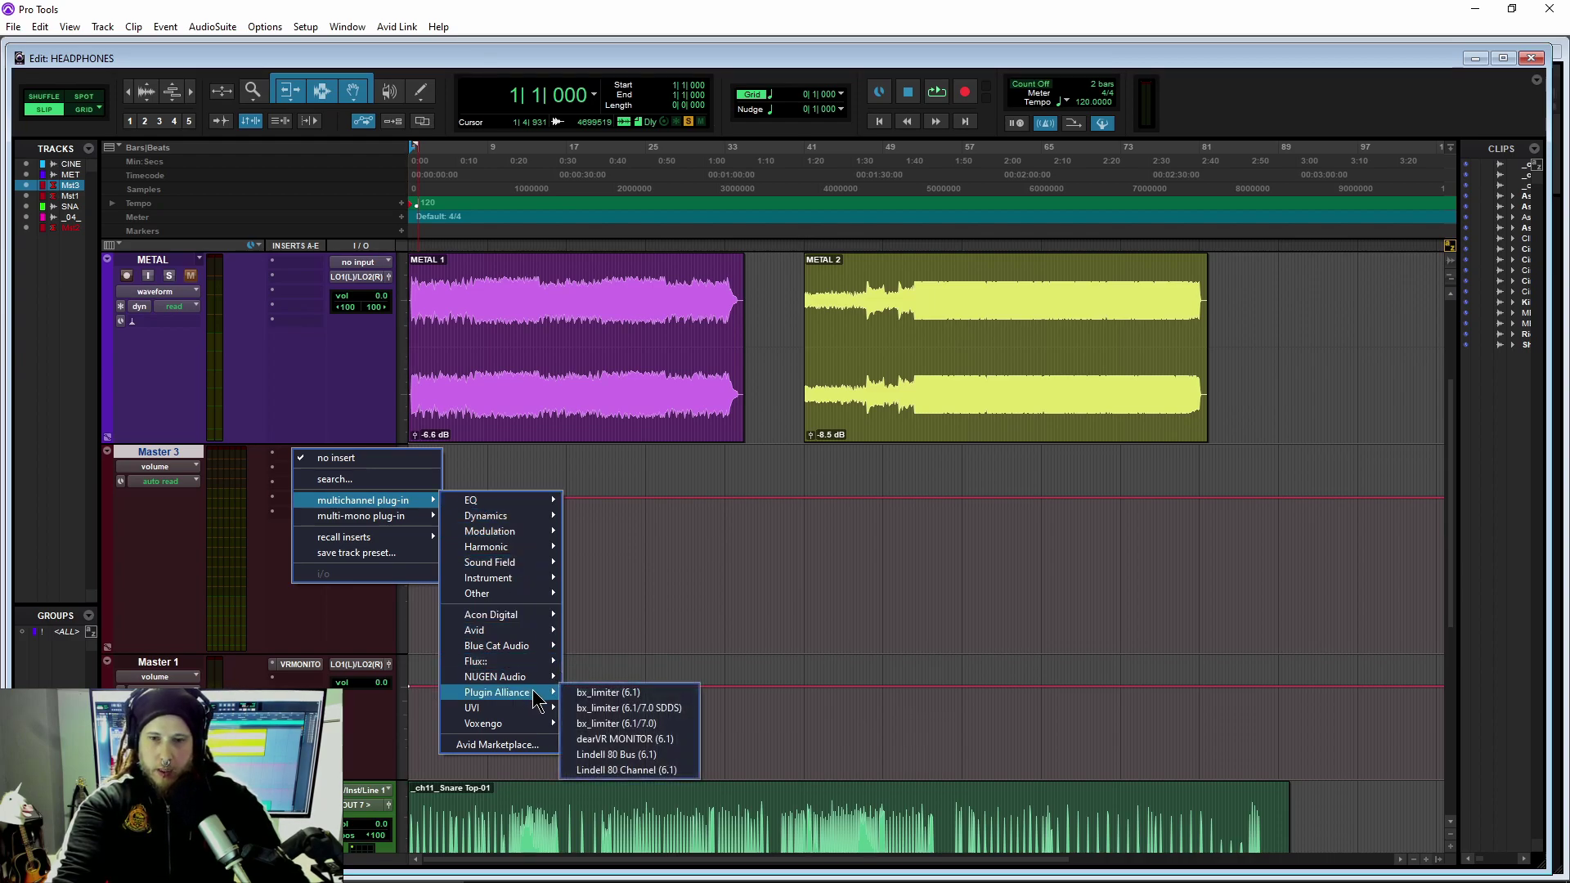
left_click(660, 739)
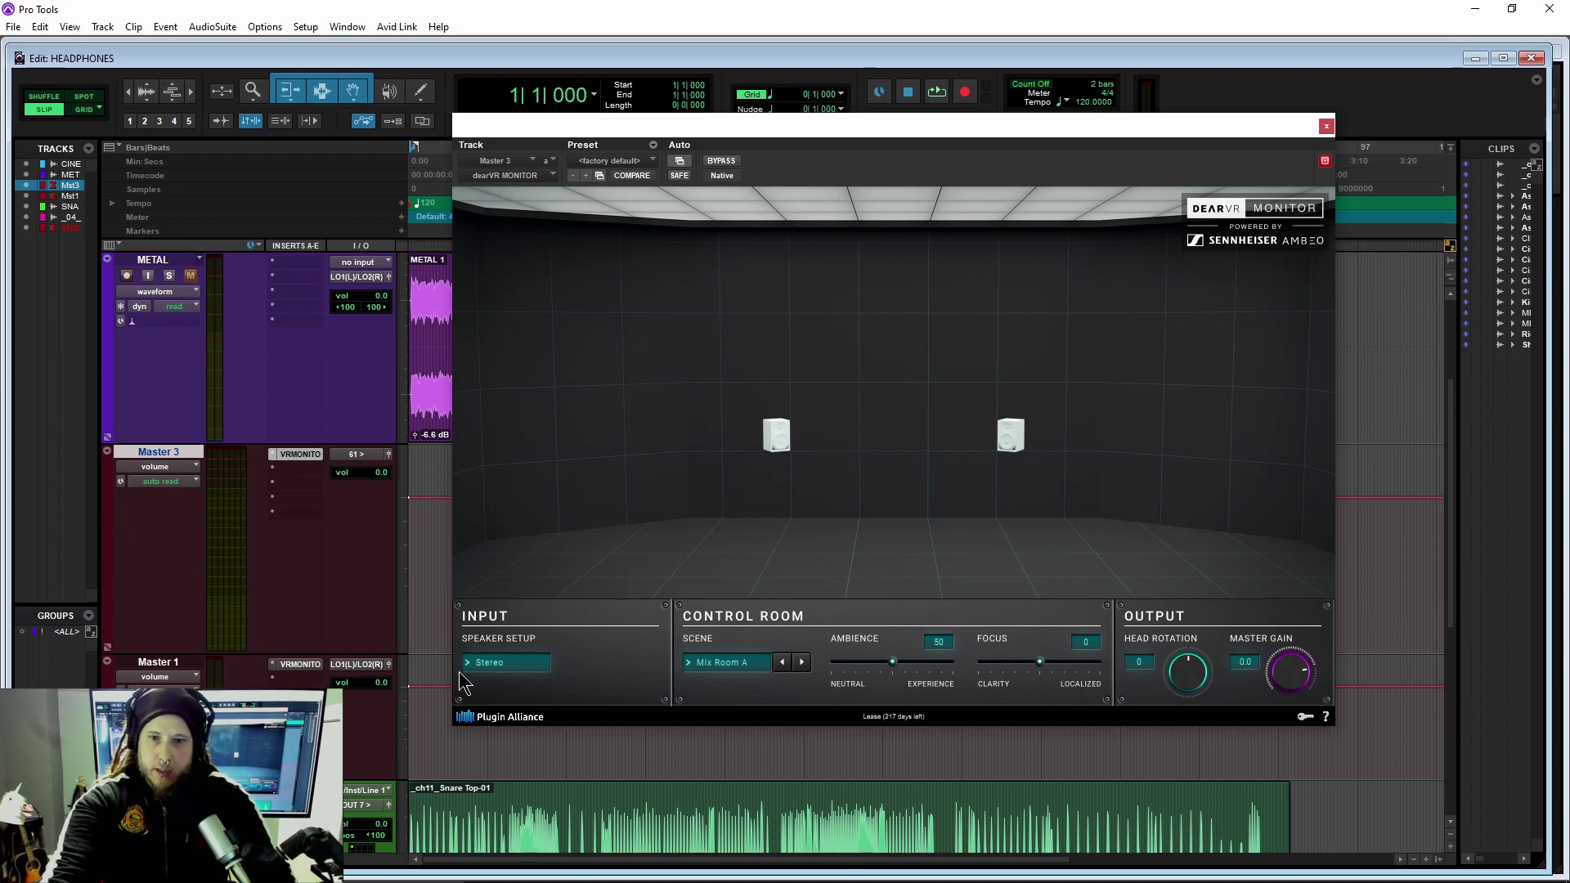
- Try the 5.0.2 speaker setup in the new dearVR MONITOR instance and settle on 6.1
left_click(495, 667)
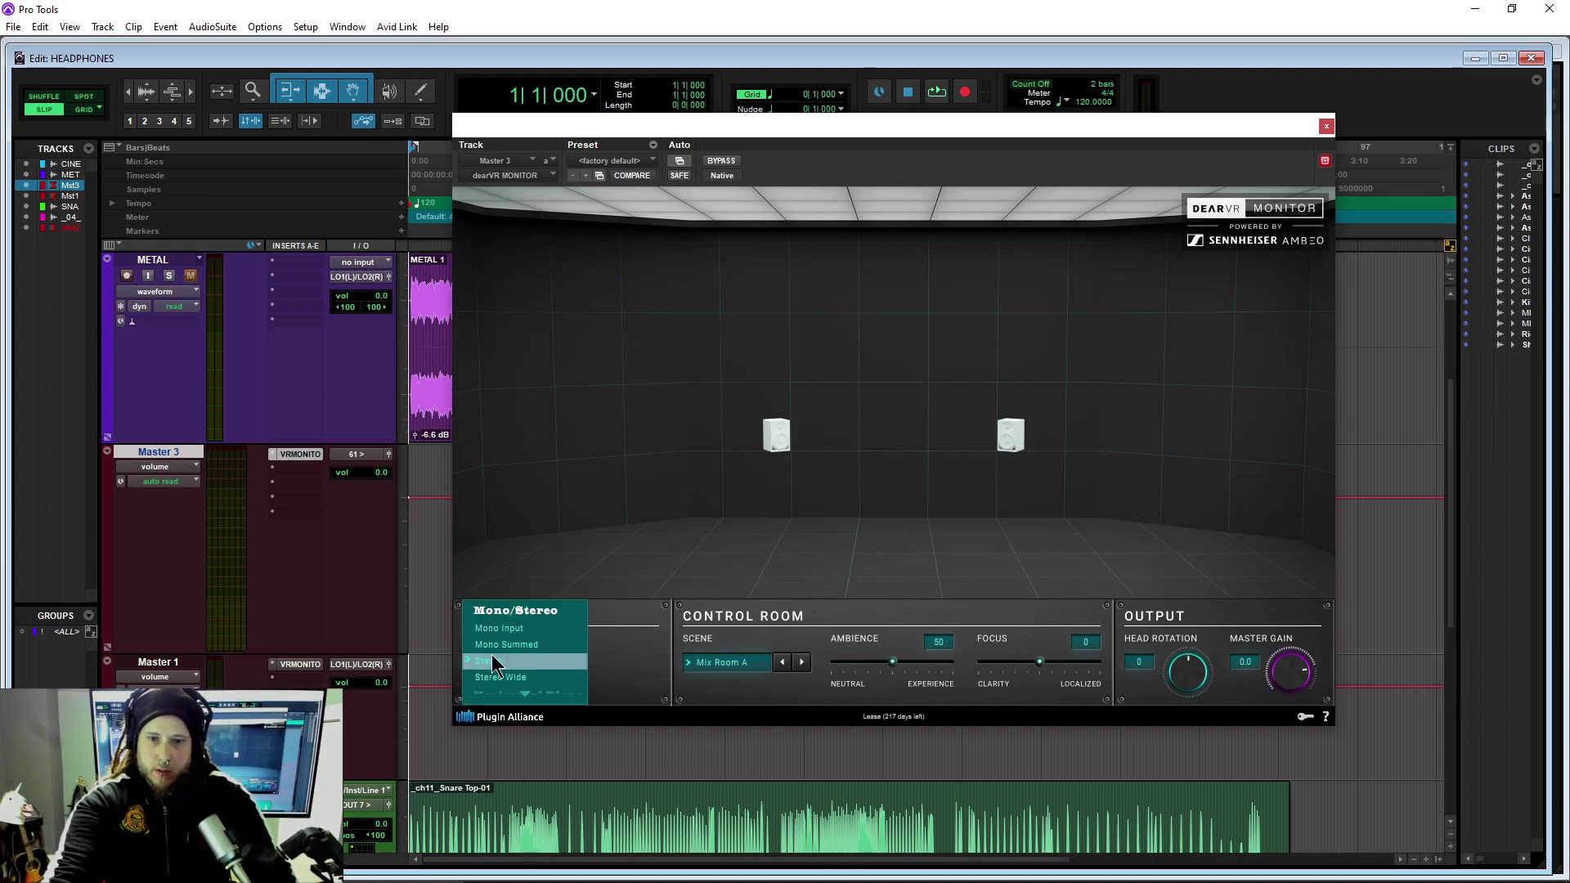
scroll(505, 646, "down", 3)
scroll(499, 491, "up", 3)
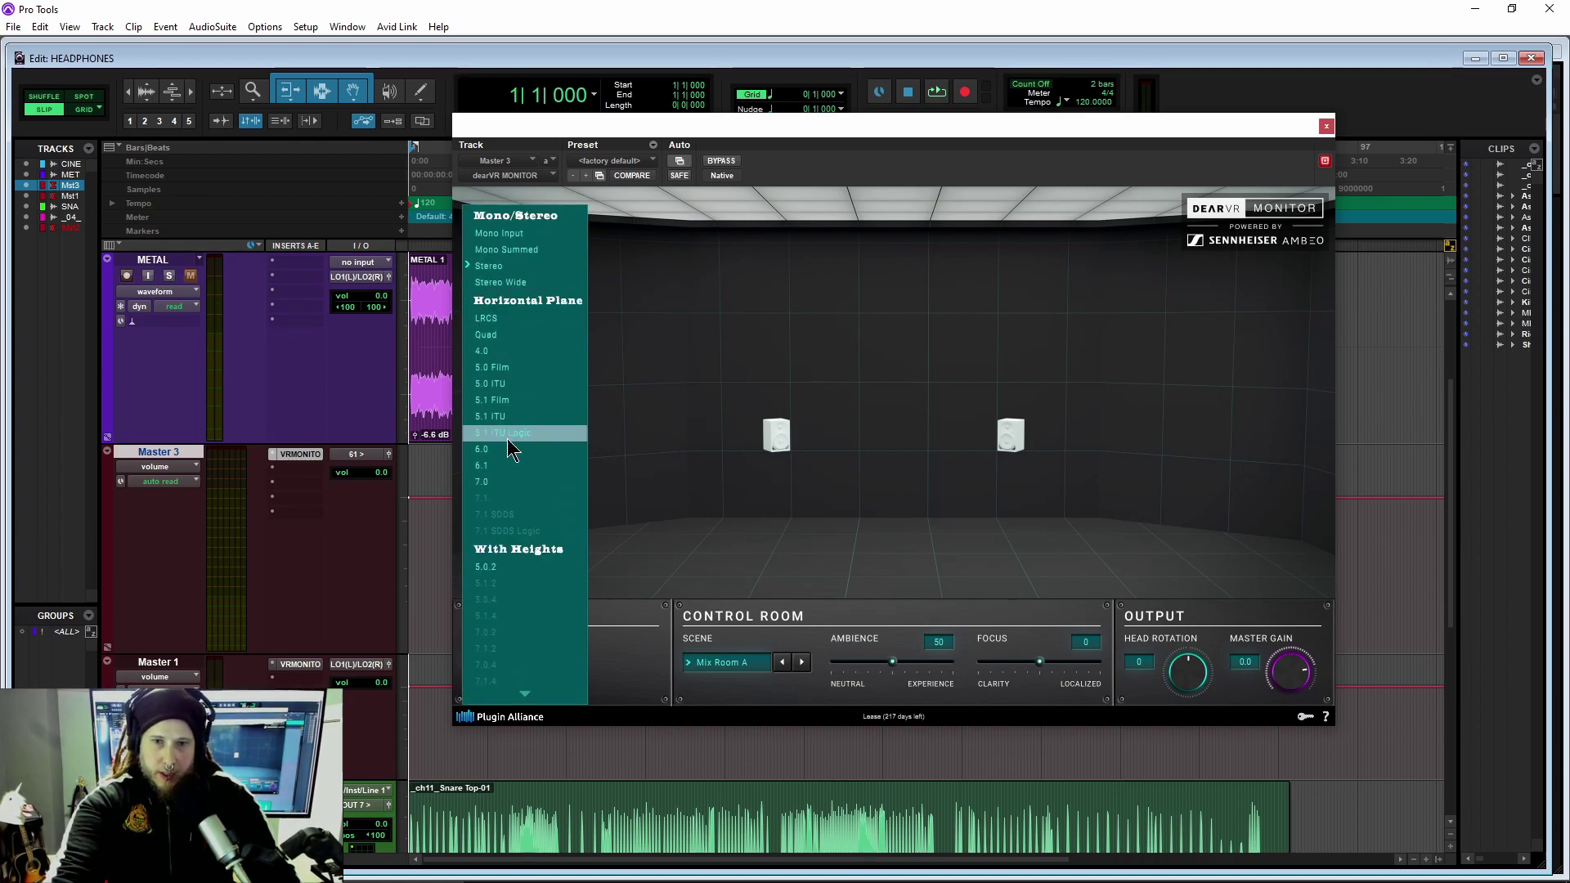
scroll(509, 491, "down", 2)
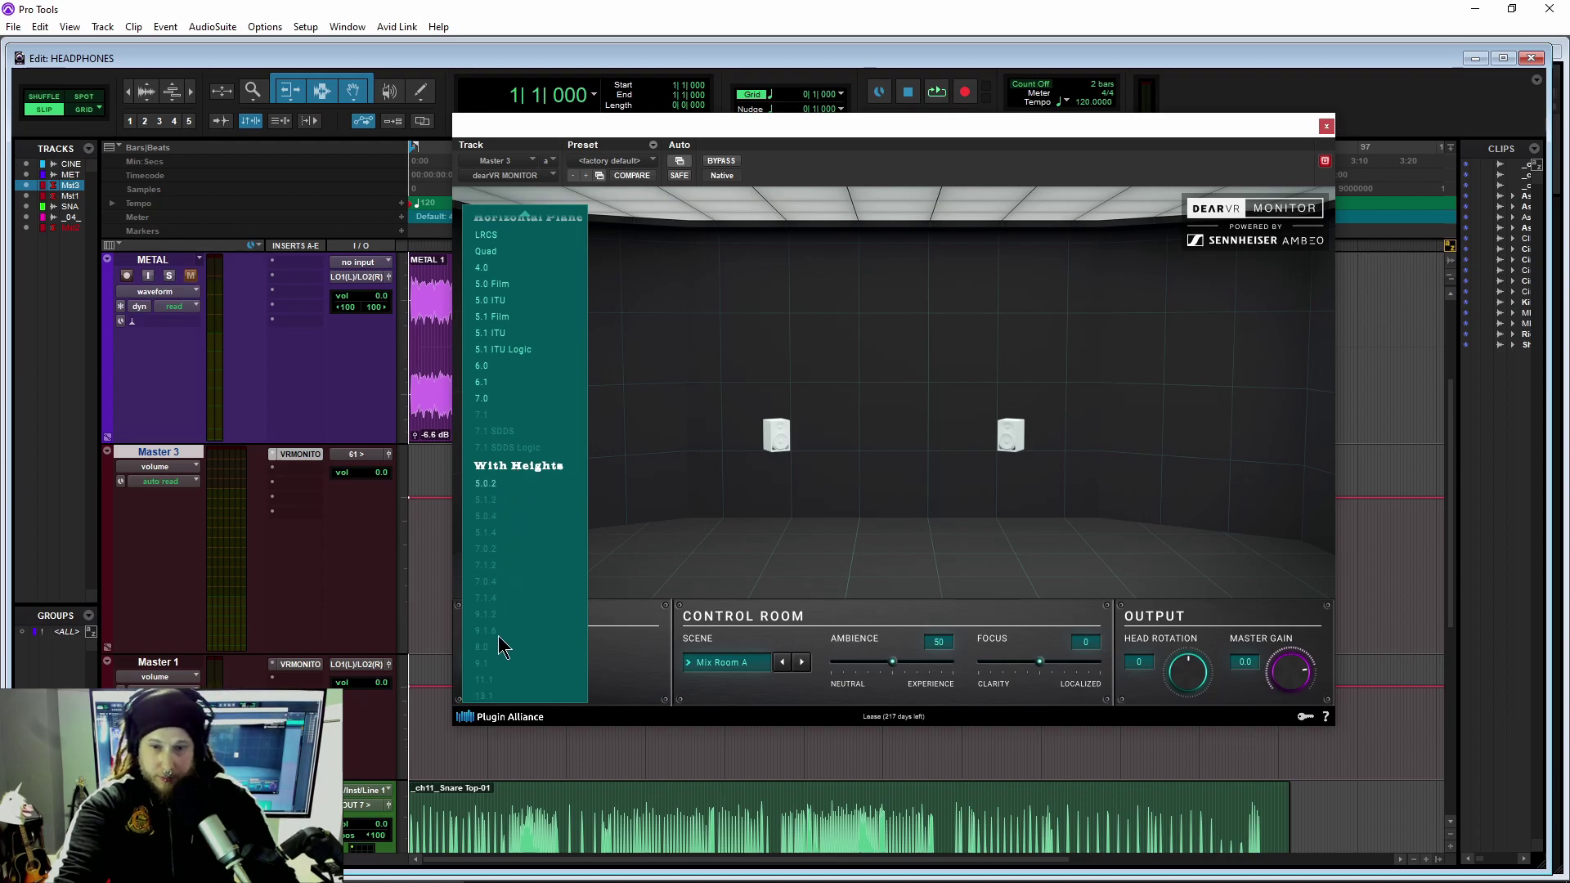
left_click(497, 485)
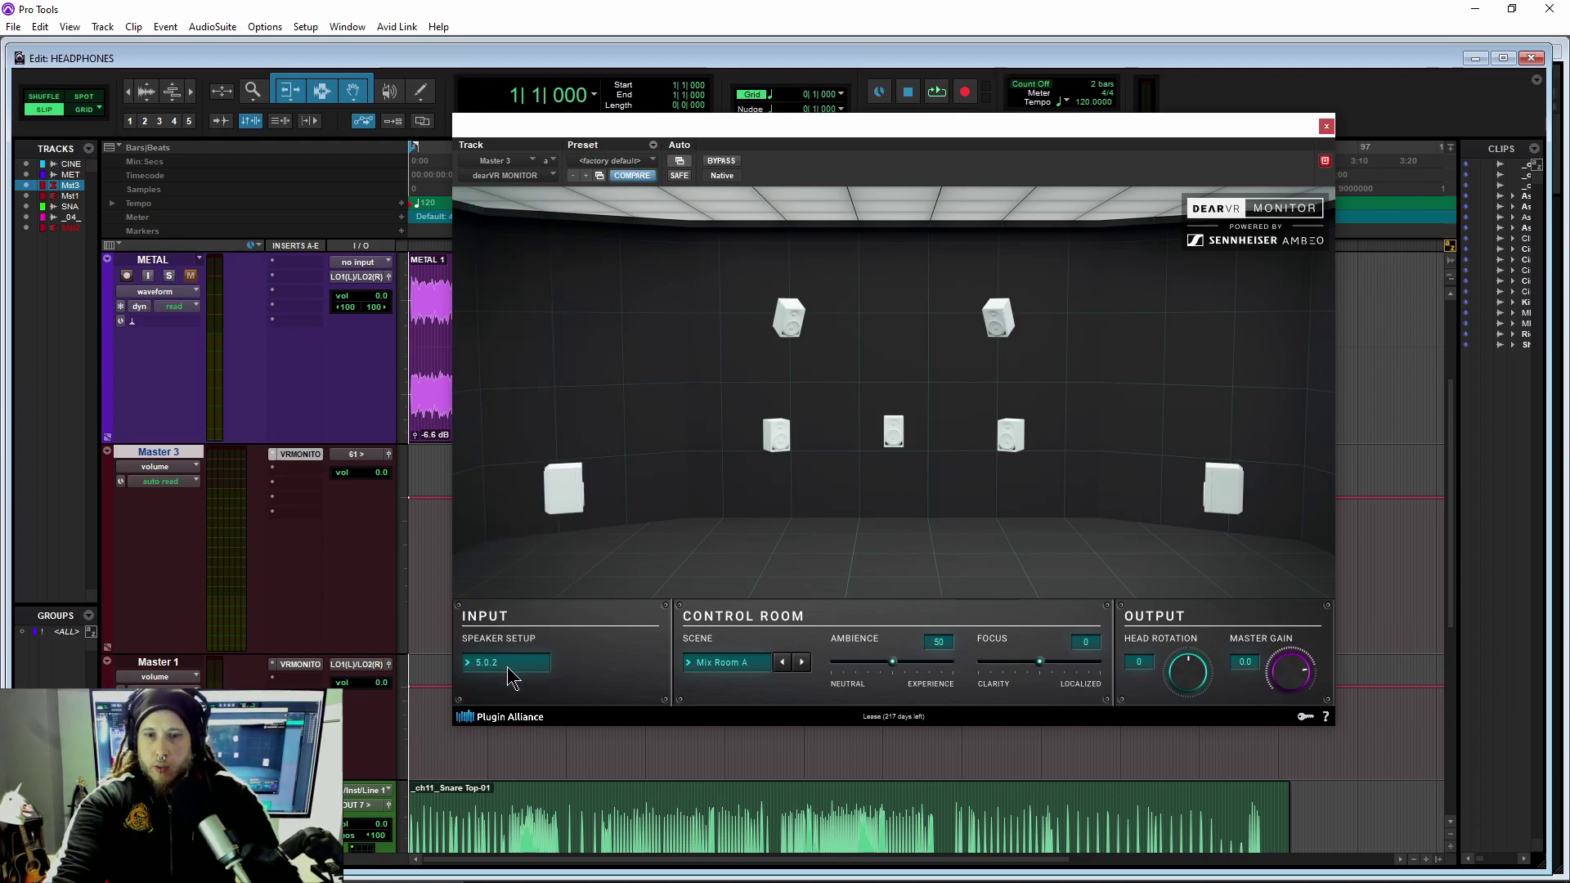
left_click(508, 664)
left_click(514, 571)
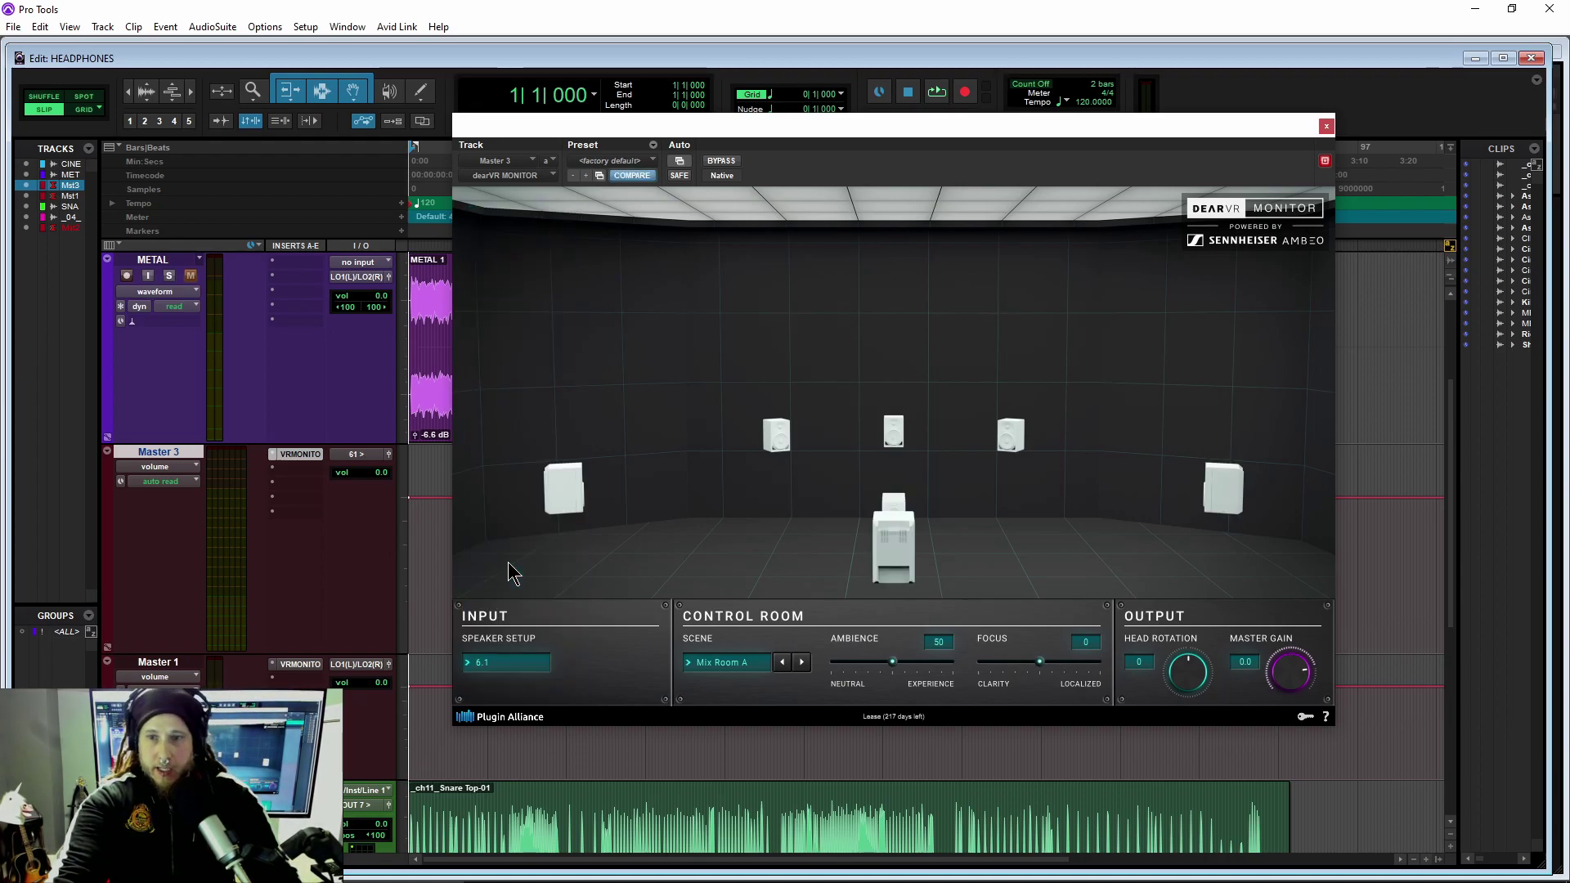
- Close the plug-in and route the CINEMATIC track's output to the 61 (6.1) bus
left_click(1325, 126)
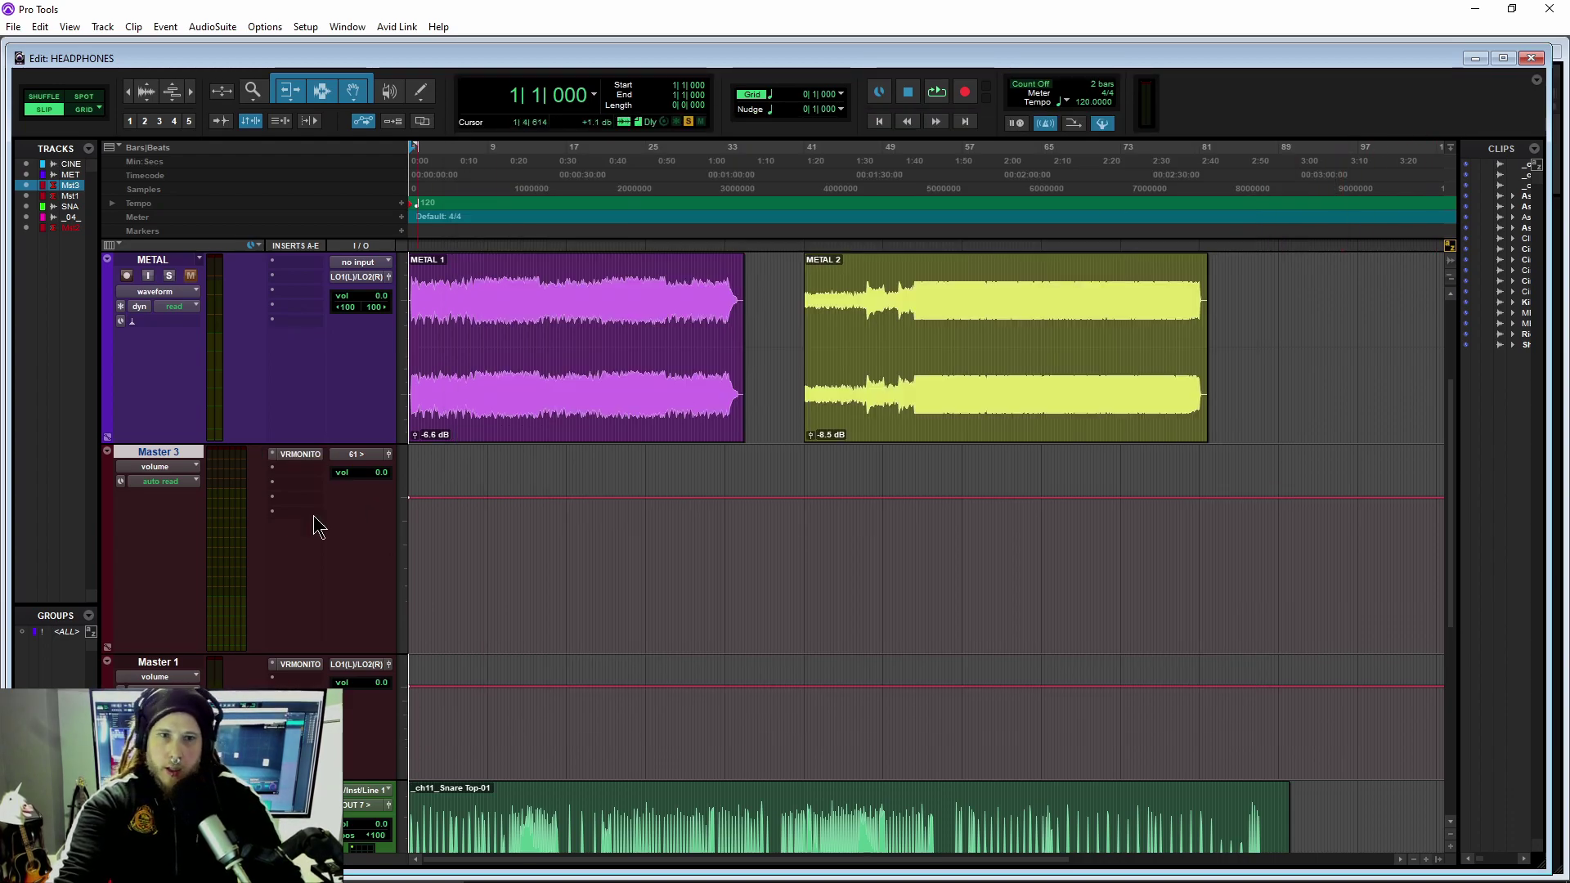
scroll(261, 573, "up", 3)
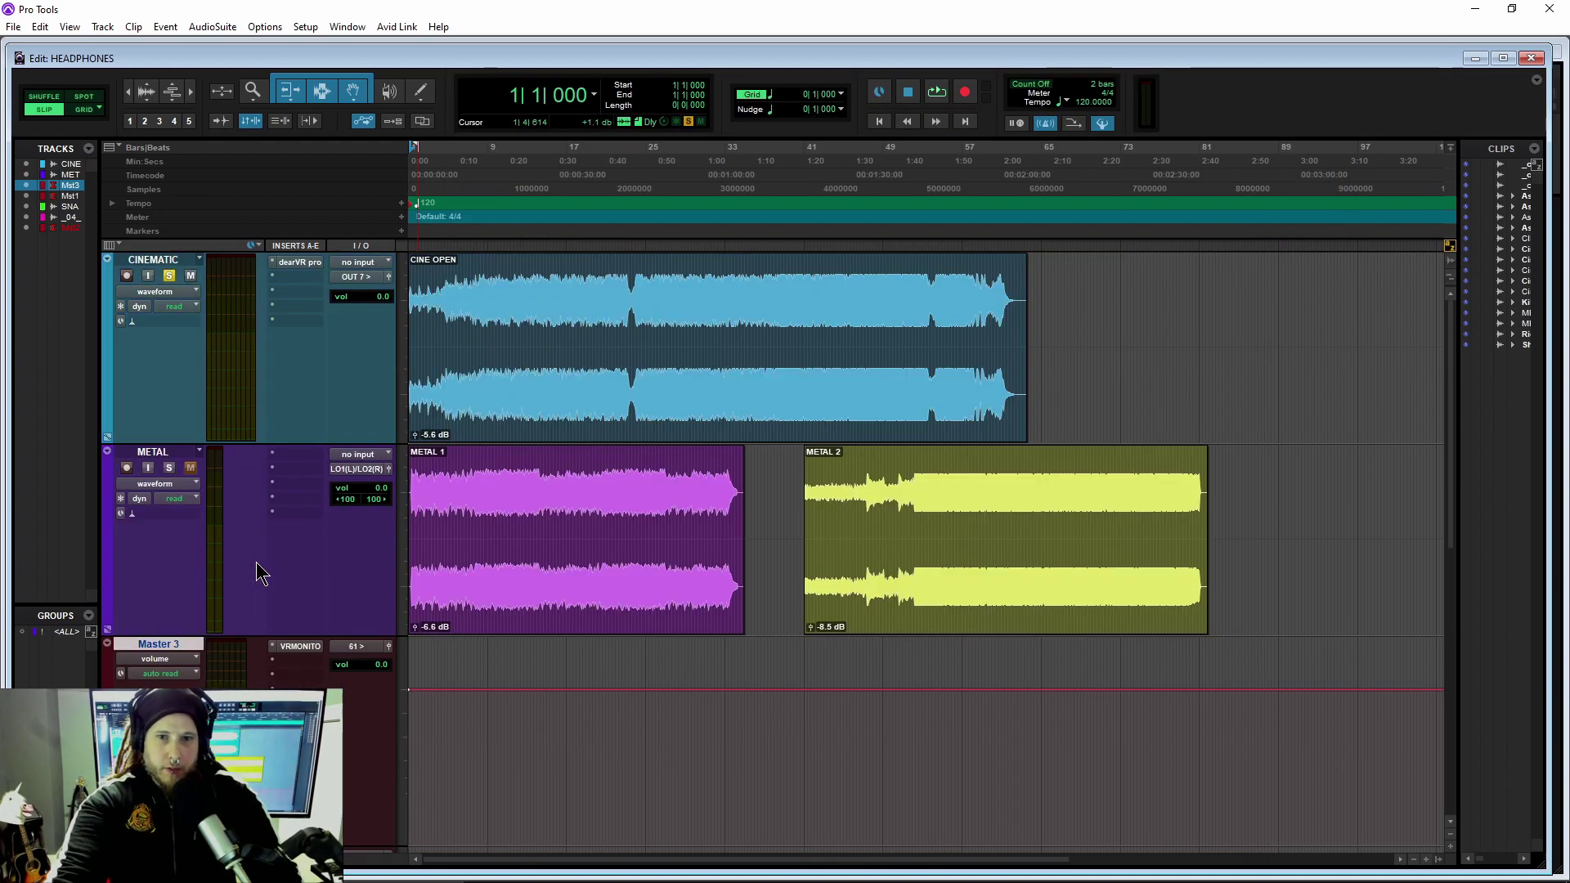
left_click(356, 286)
mouse_move(400, 323)
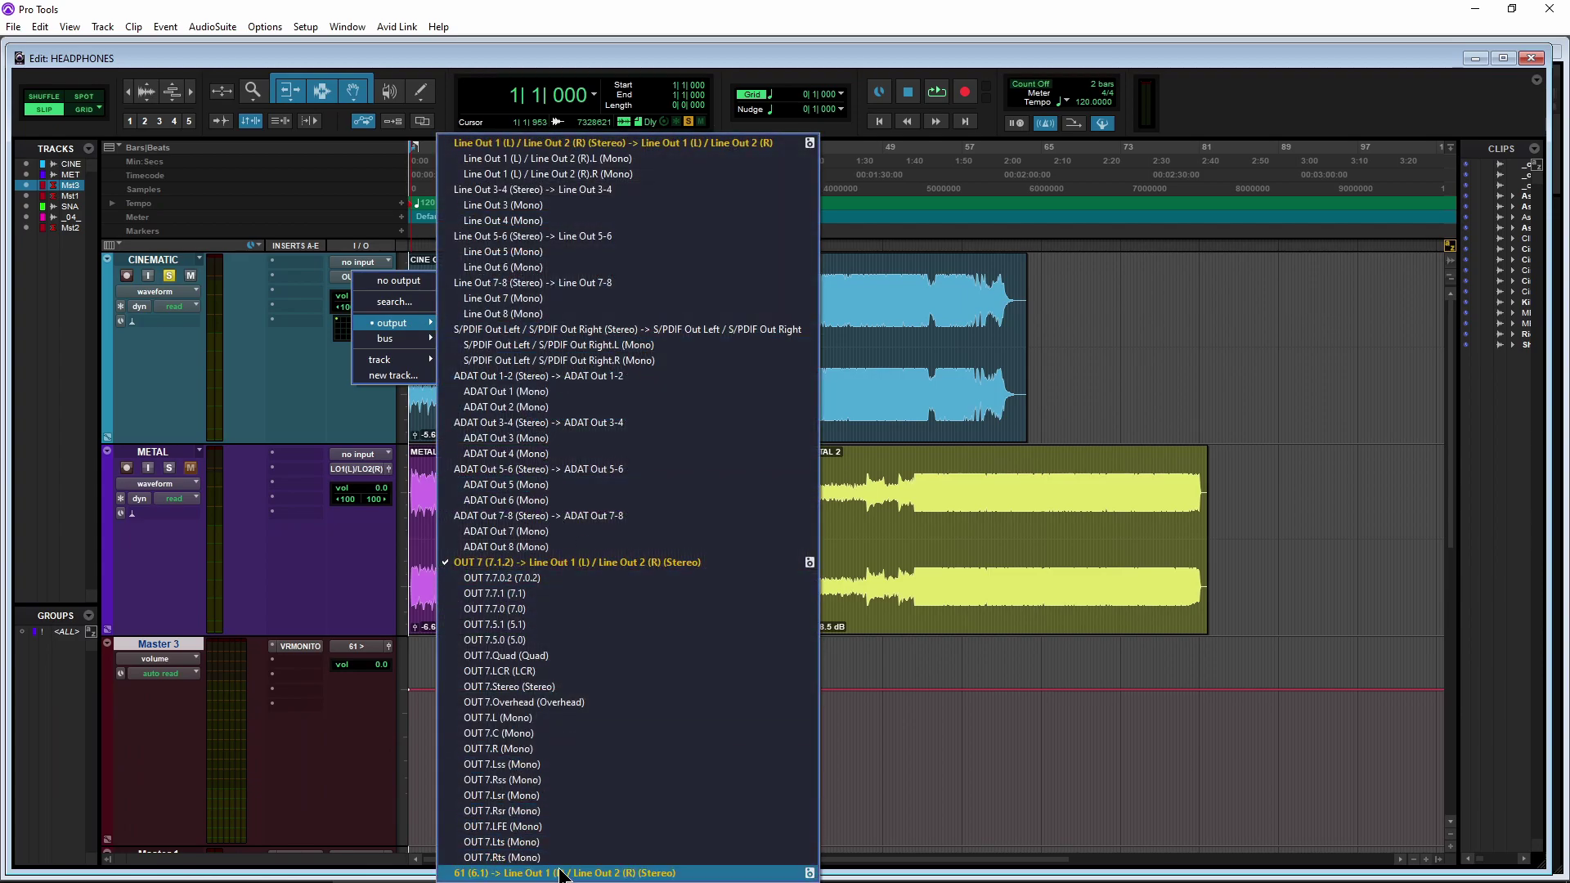
left_click(507, 867)
scroll(444, 374, "down", 5)
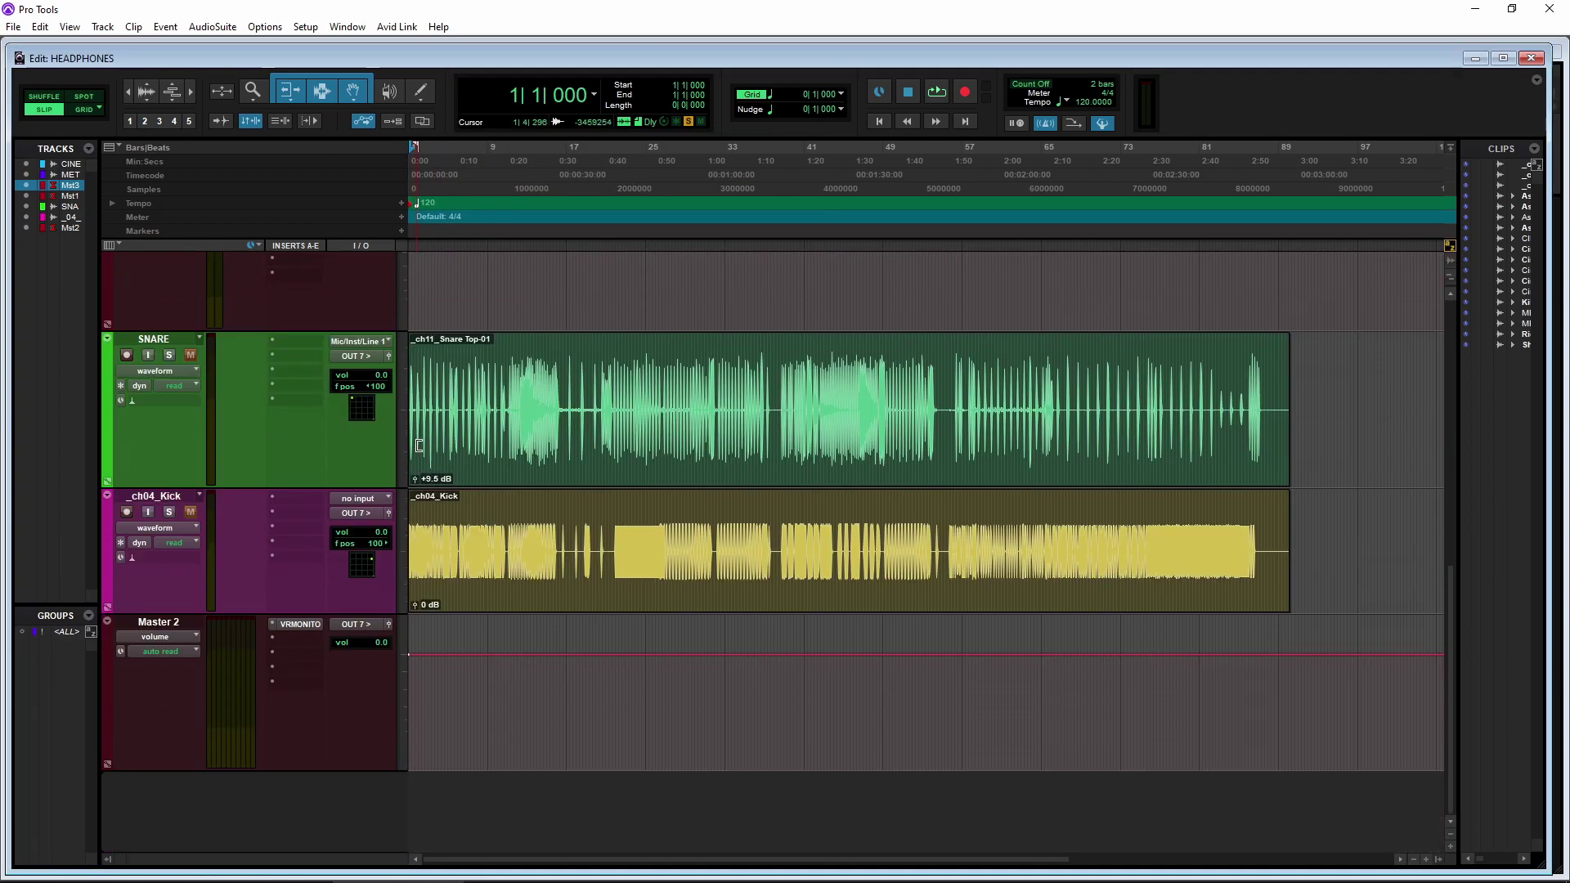
scroll(471, 433, "up", 1)
scroll(497, 576, "up", 4)
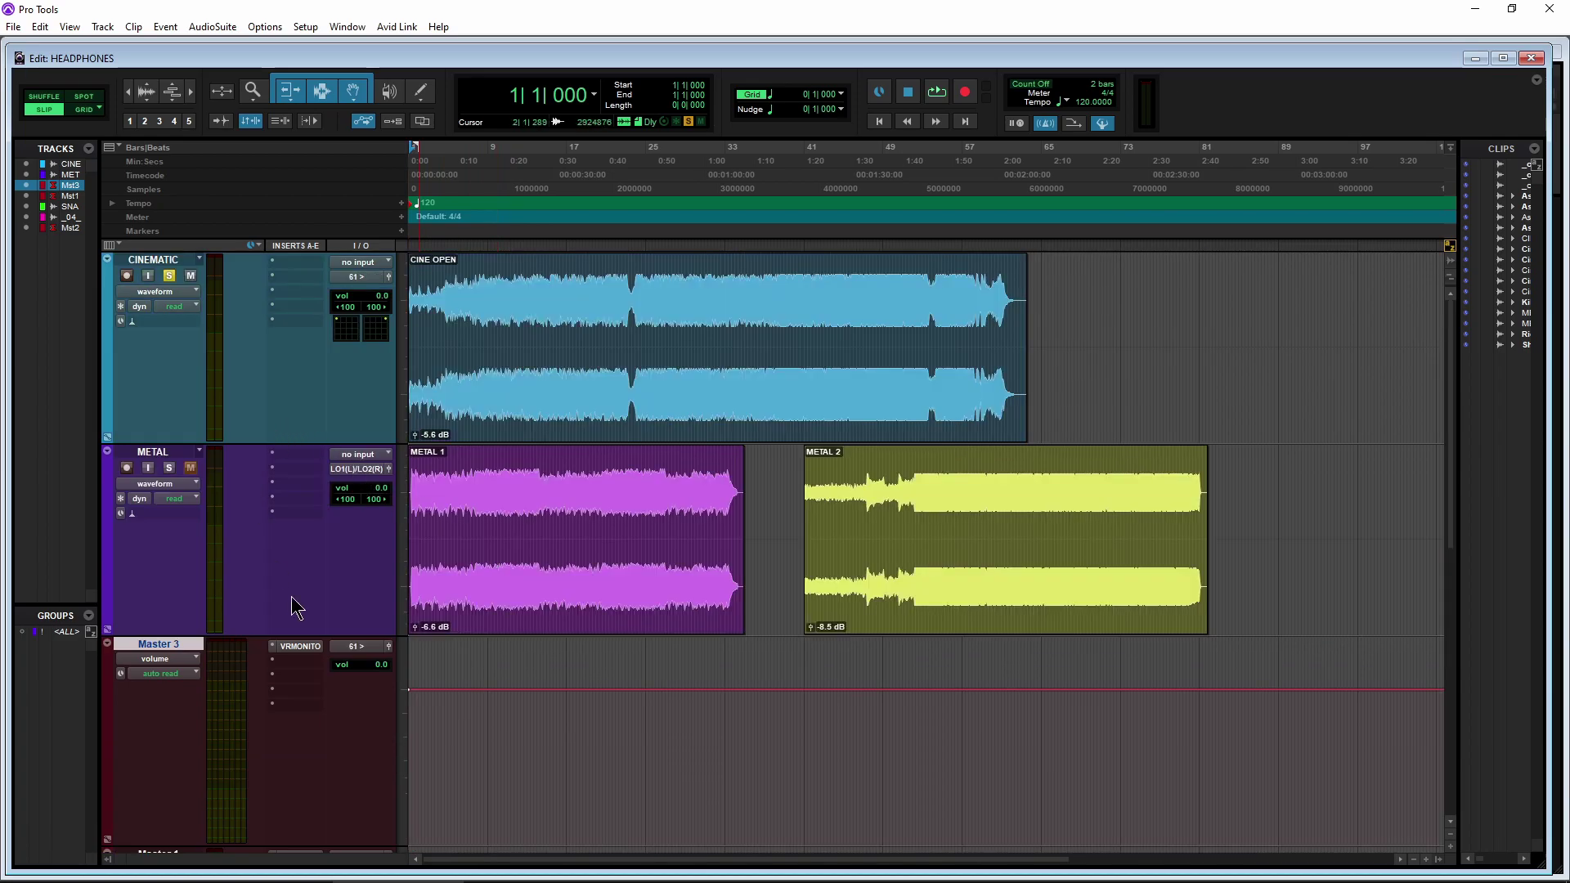
- Audition the 5.1 ITU Logic and 5.0 ITU speaker setups in Master 3's dearVR MONITOR during playback, ending on 5.0 ITU
key("space")
scroll(336, 482, "down", 4)
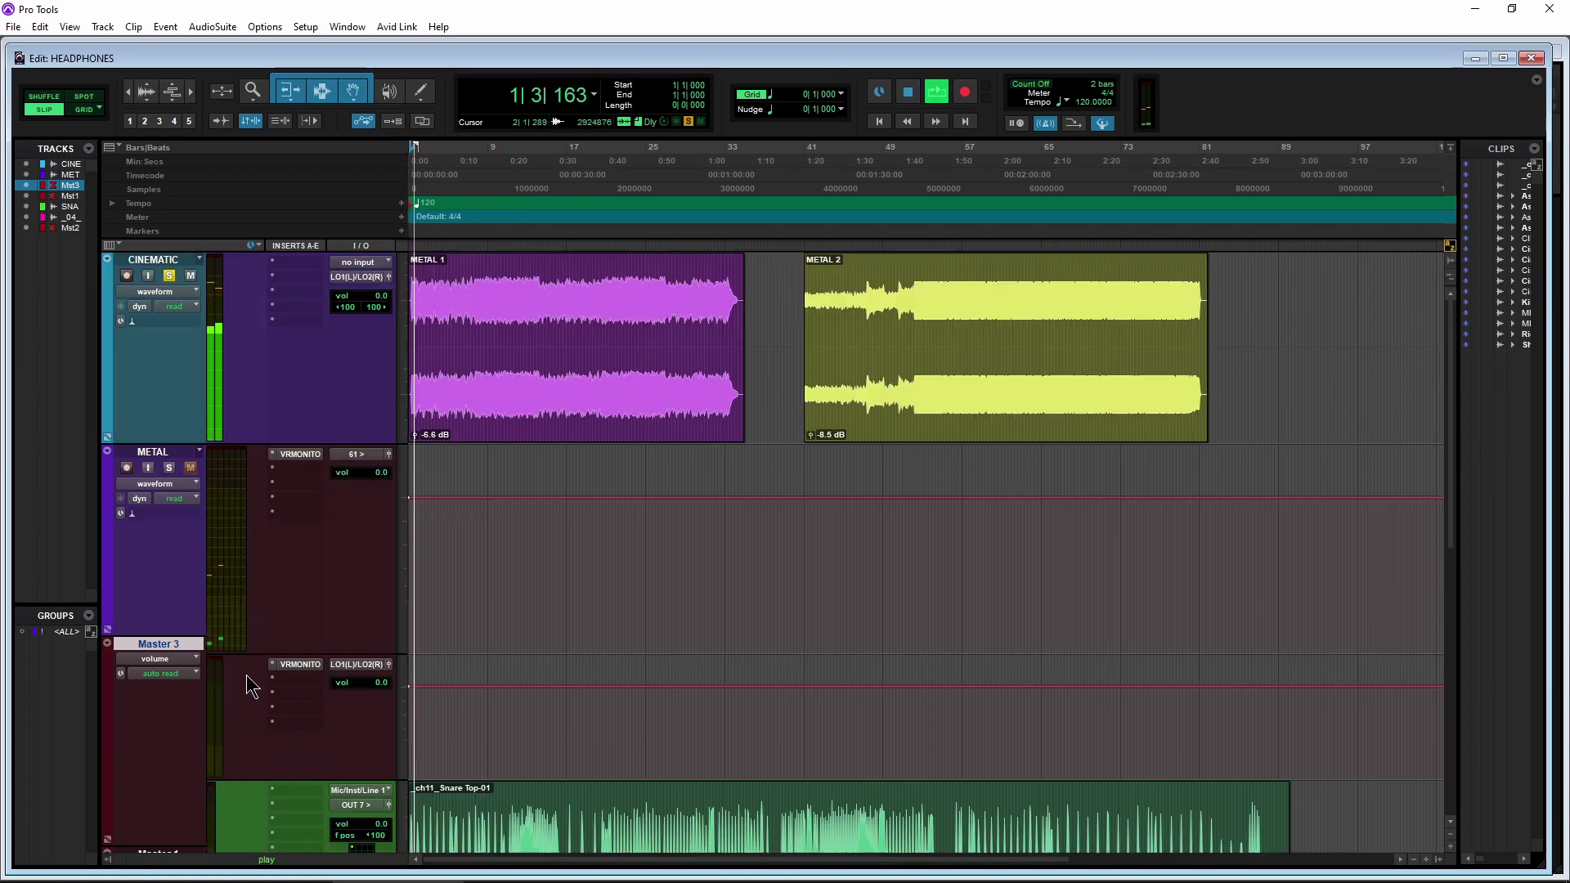
left_click(319, 460)
left_click(523, 663)
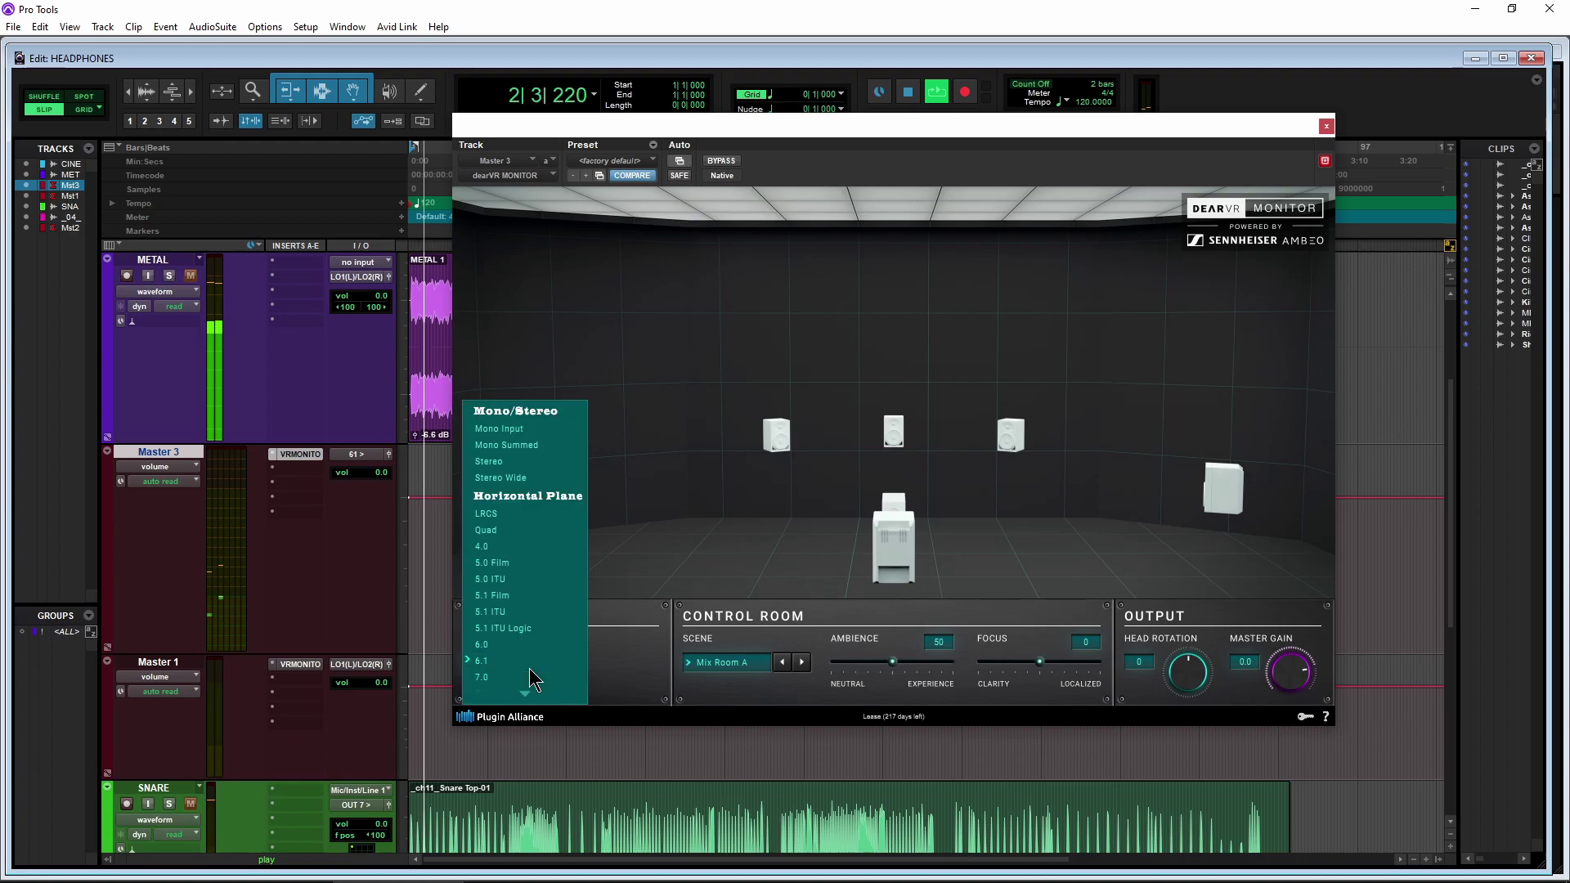
left_click(513, 630)
left_click(509, 663)
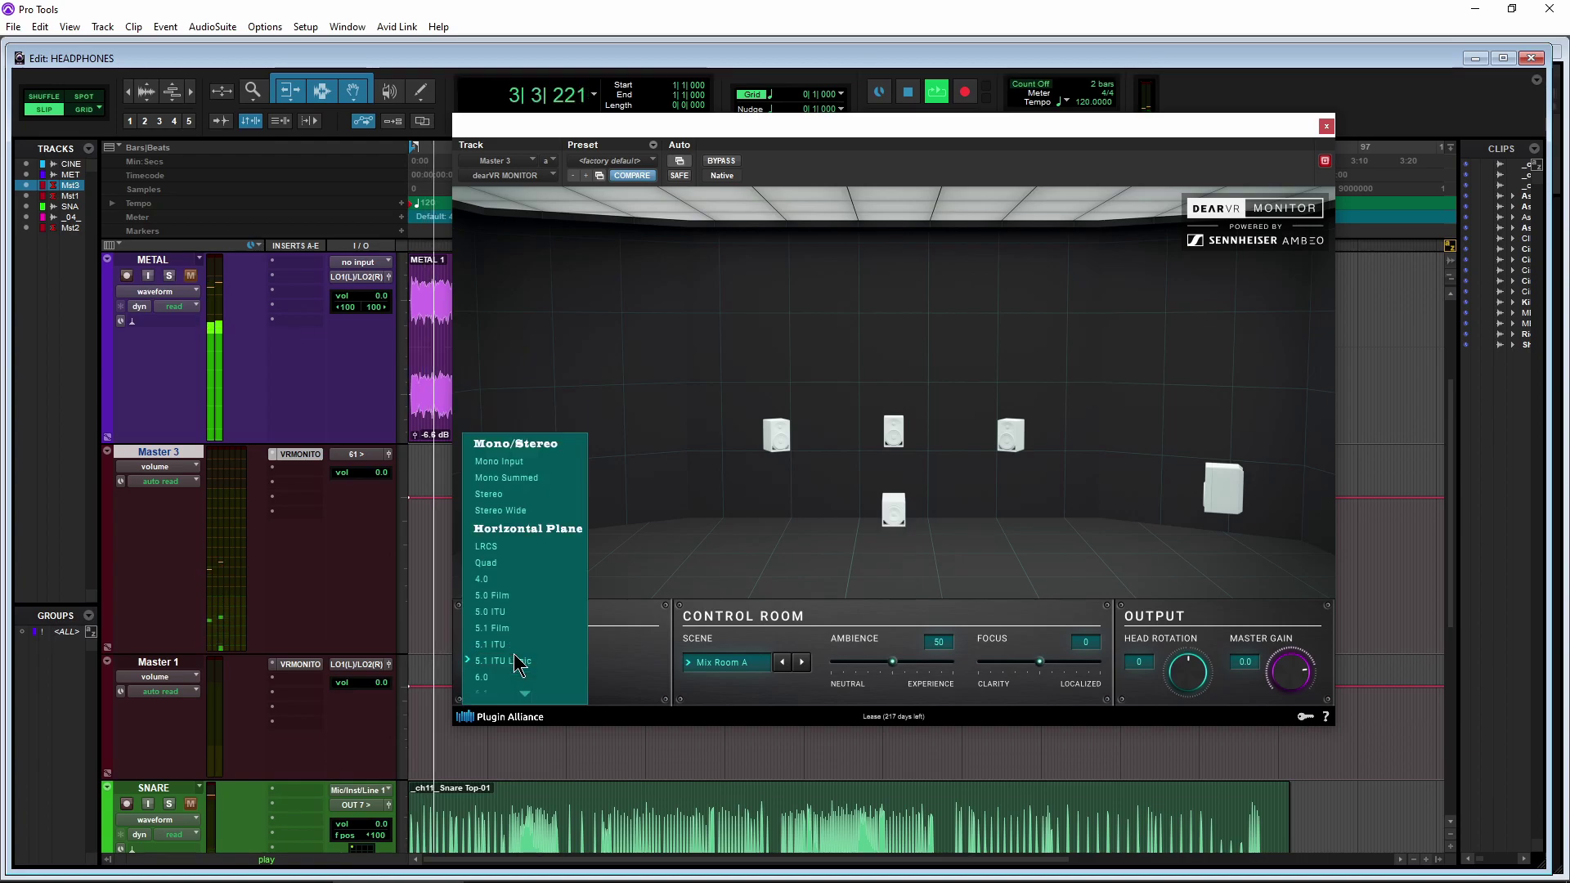
left_click(516, 615)
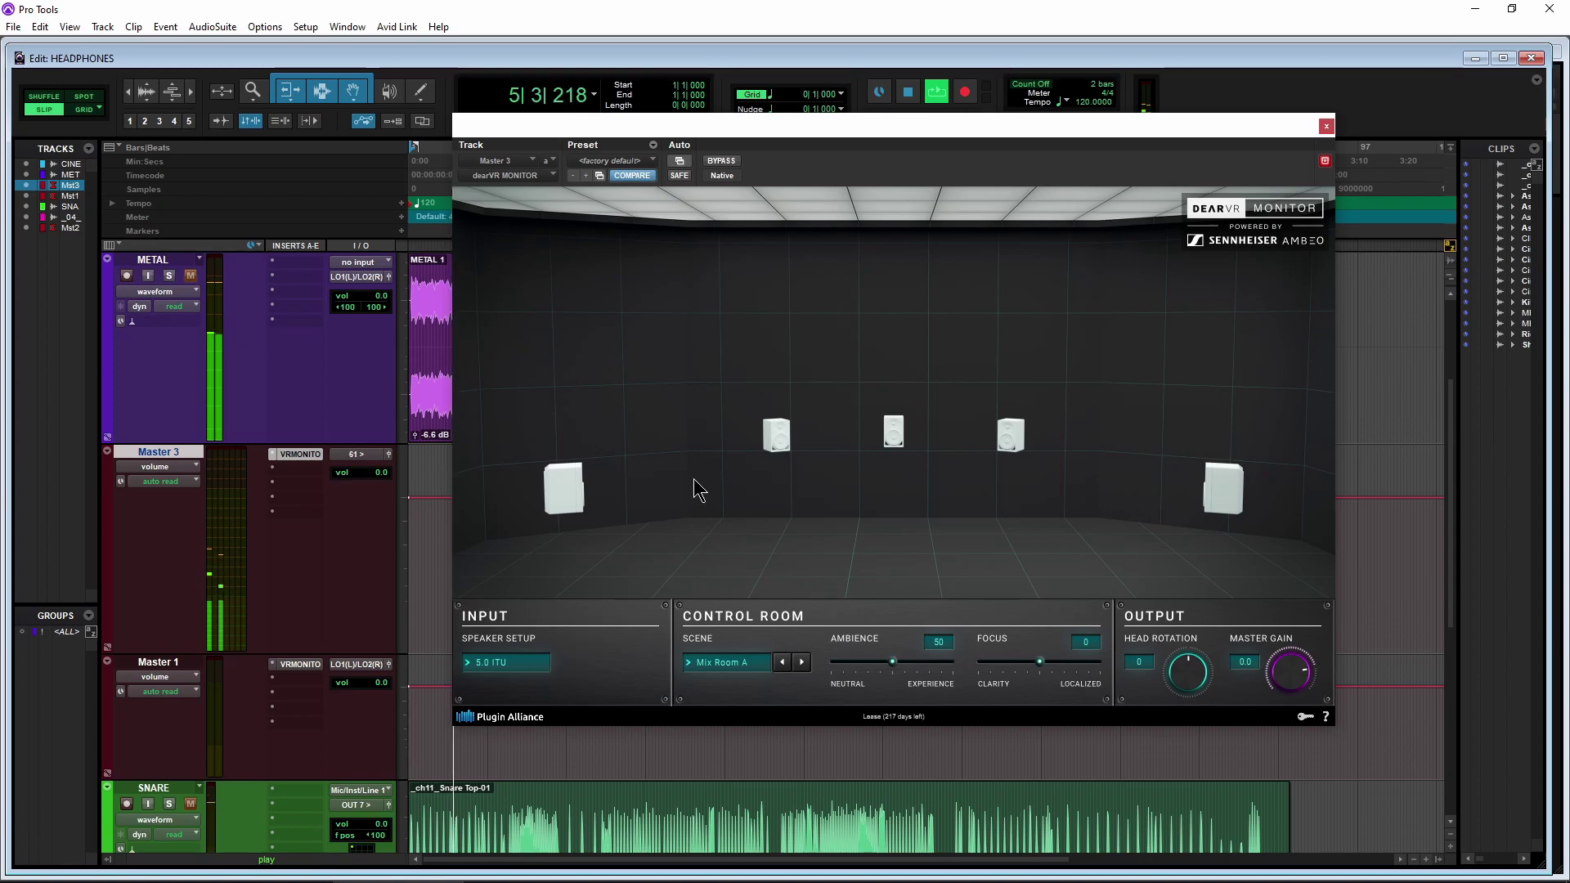
key("space")
left_click(1327, 126)
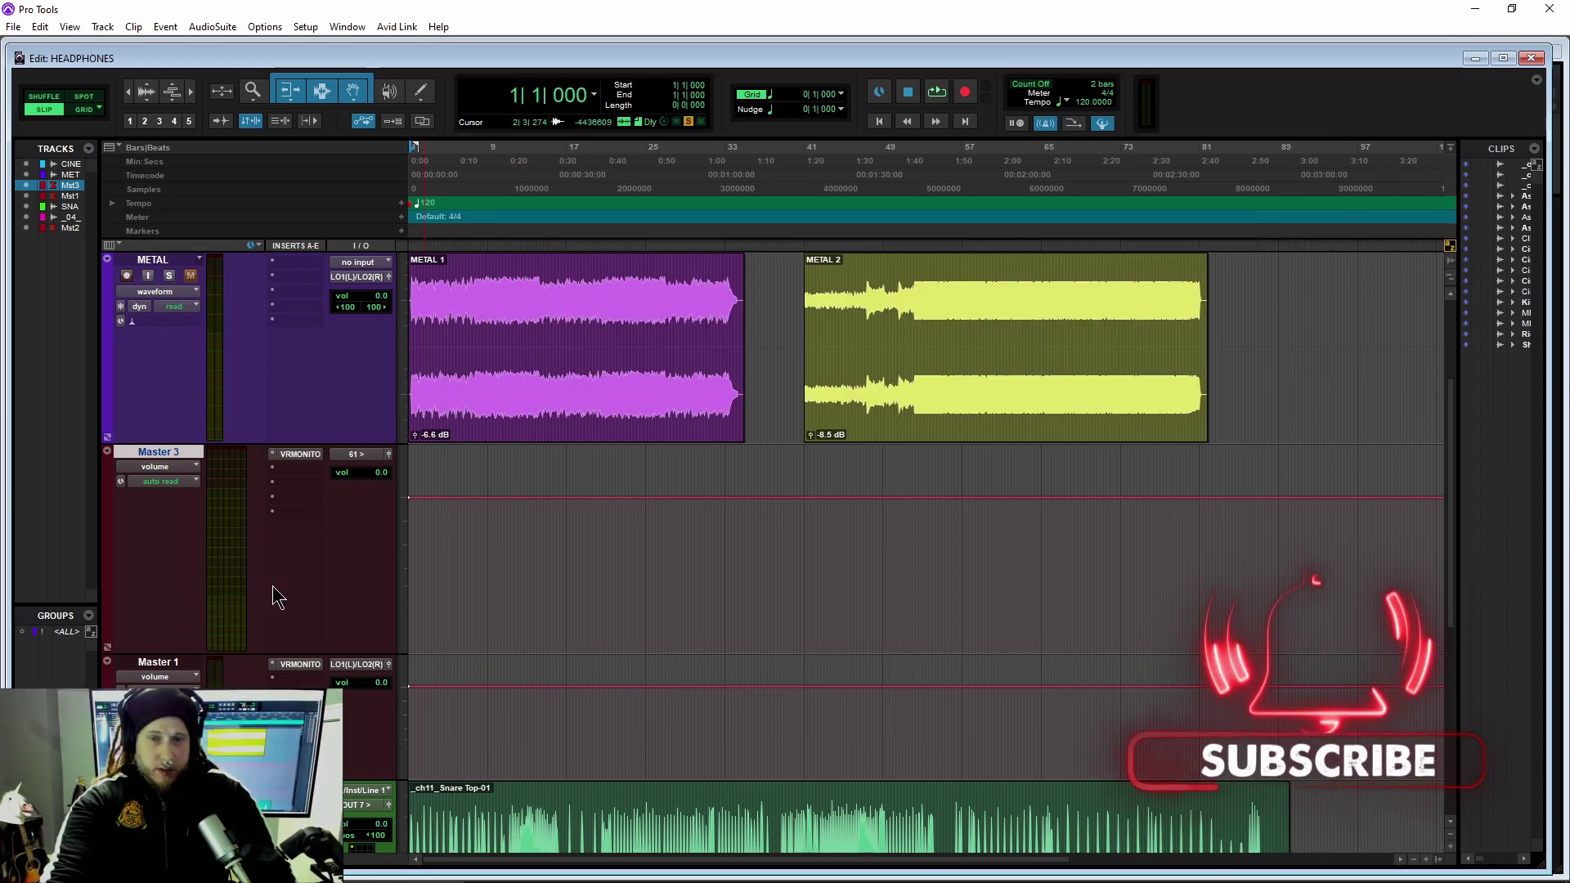
- Unsolo the CINEMATIC track and solo the METAL track
scroll(324, 620, "up", 3)
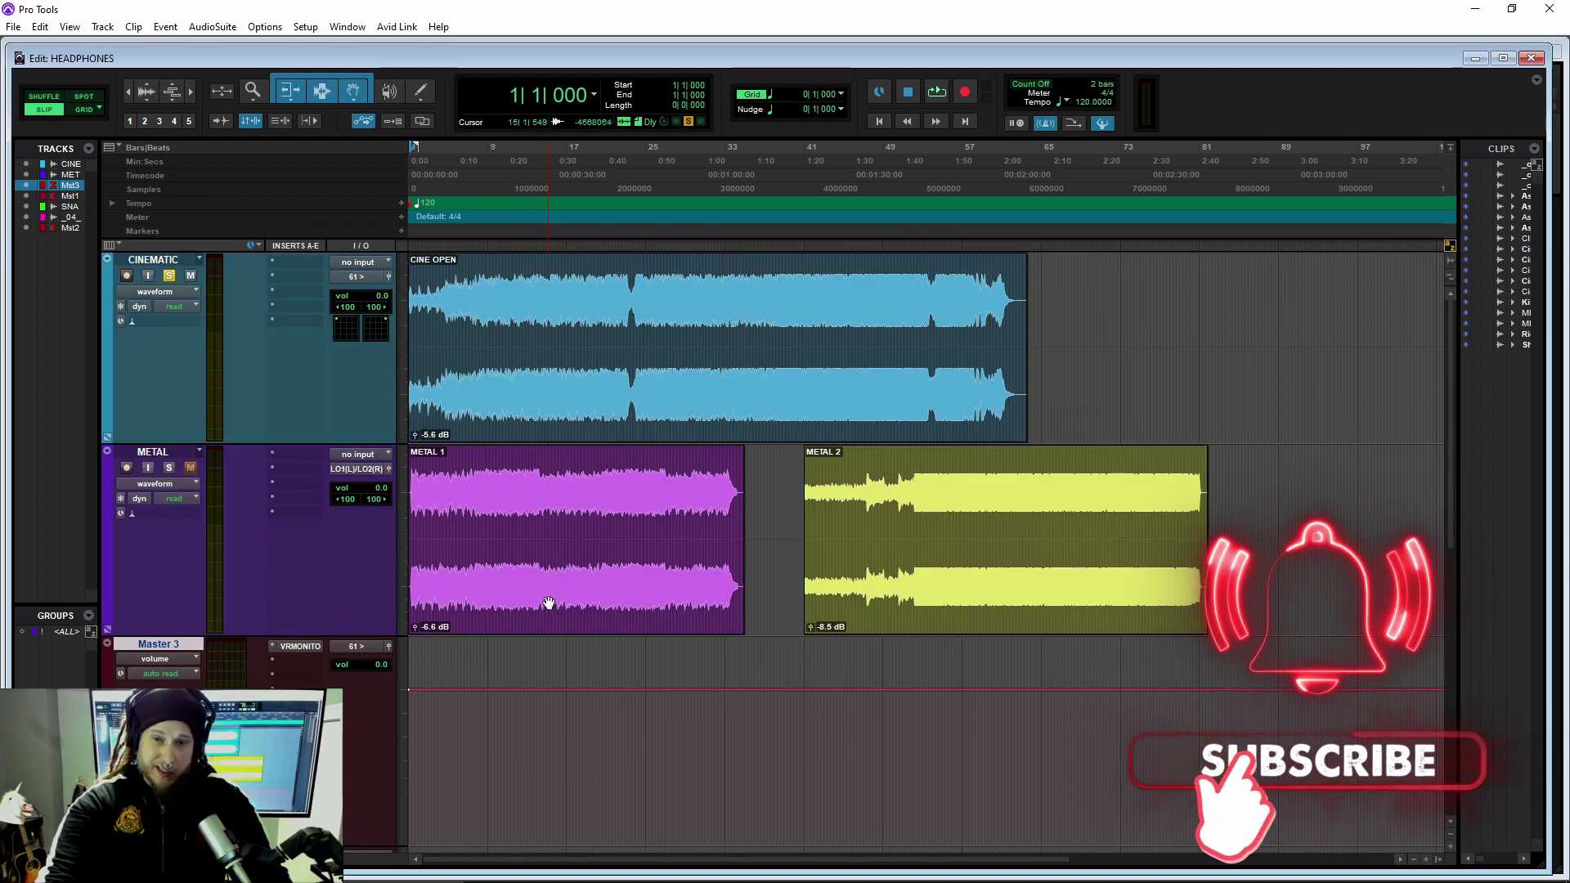
left_click(169, 276)
left_click(168, 466)
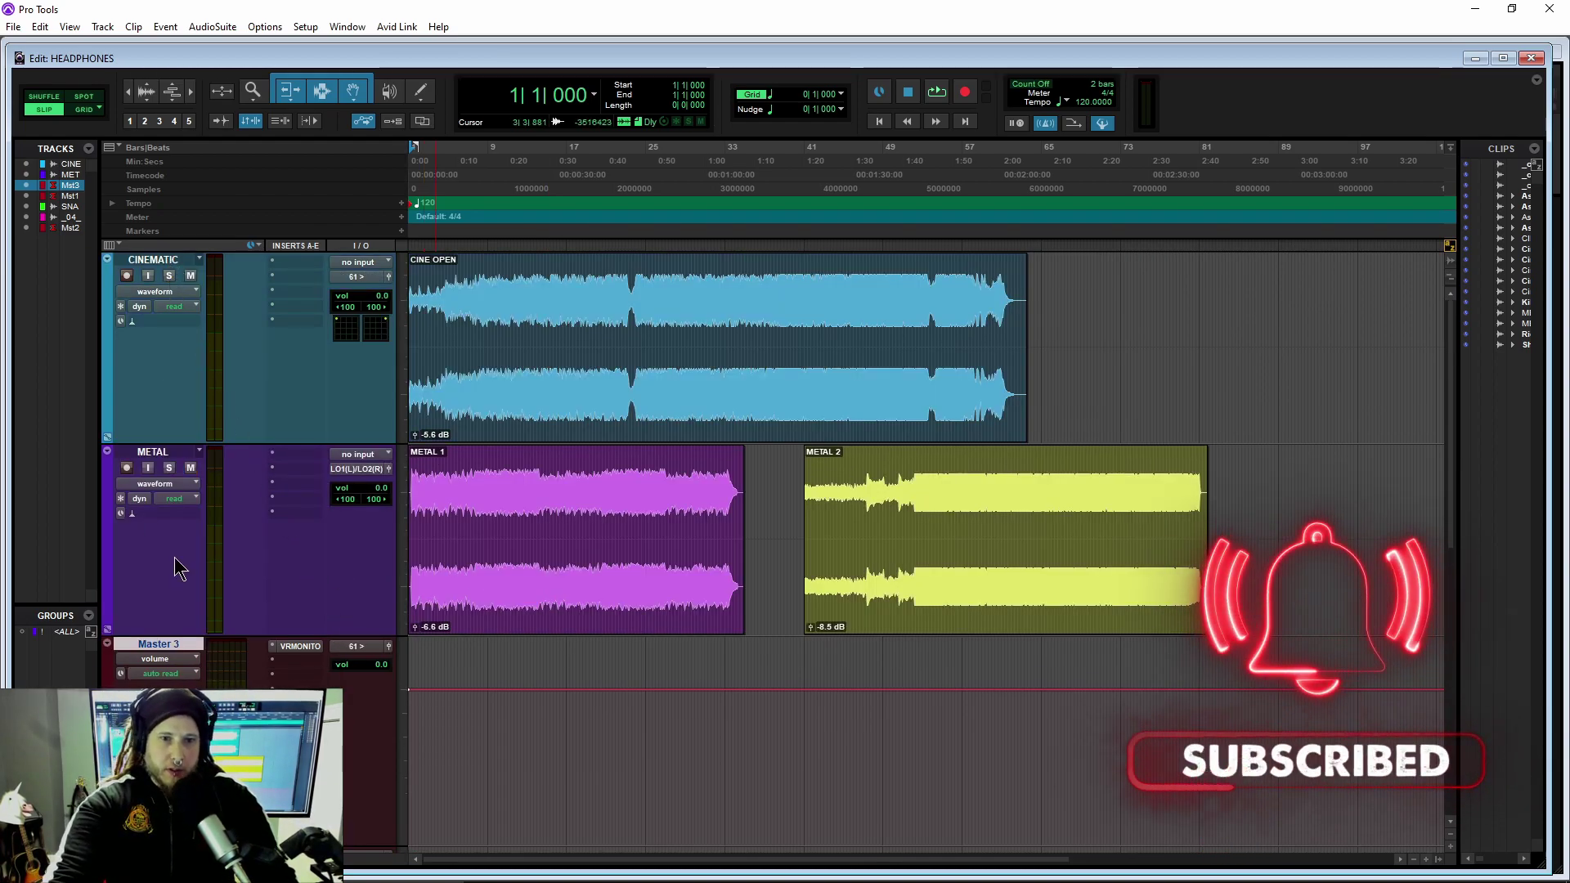
- Open dearVR MONITOR on Master 1, review its Mono/Stereo speaker setups and set Ambience to 53
scroll(411, 523, "down", 3)
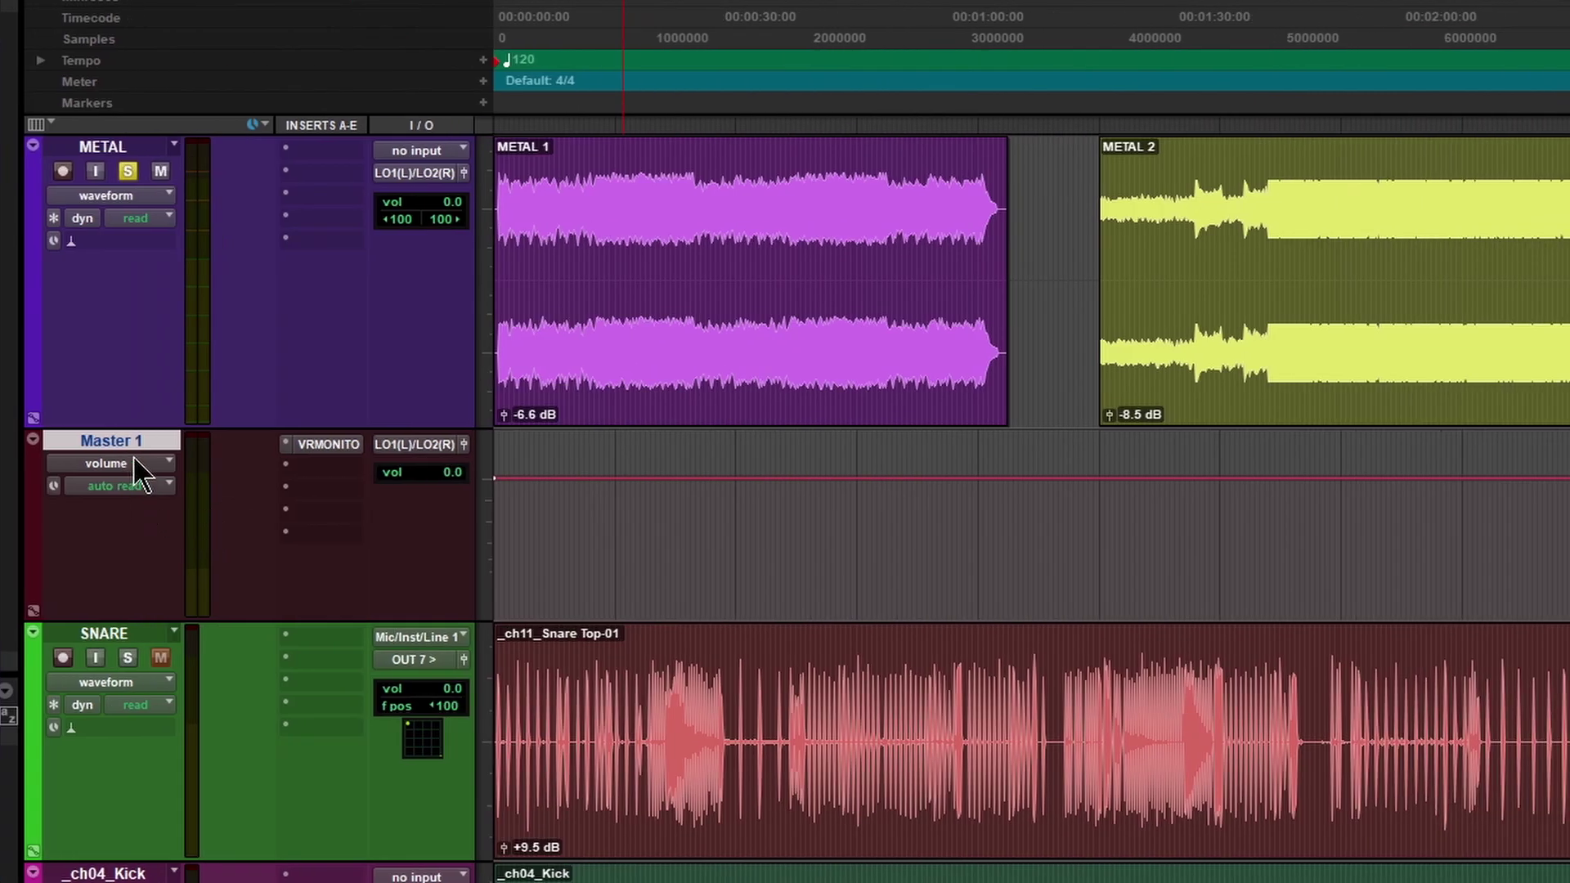
left_click(326, 444)
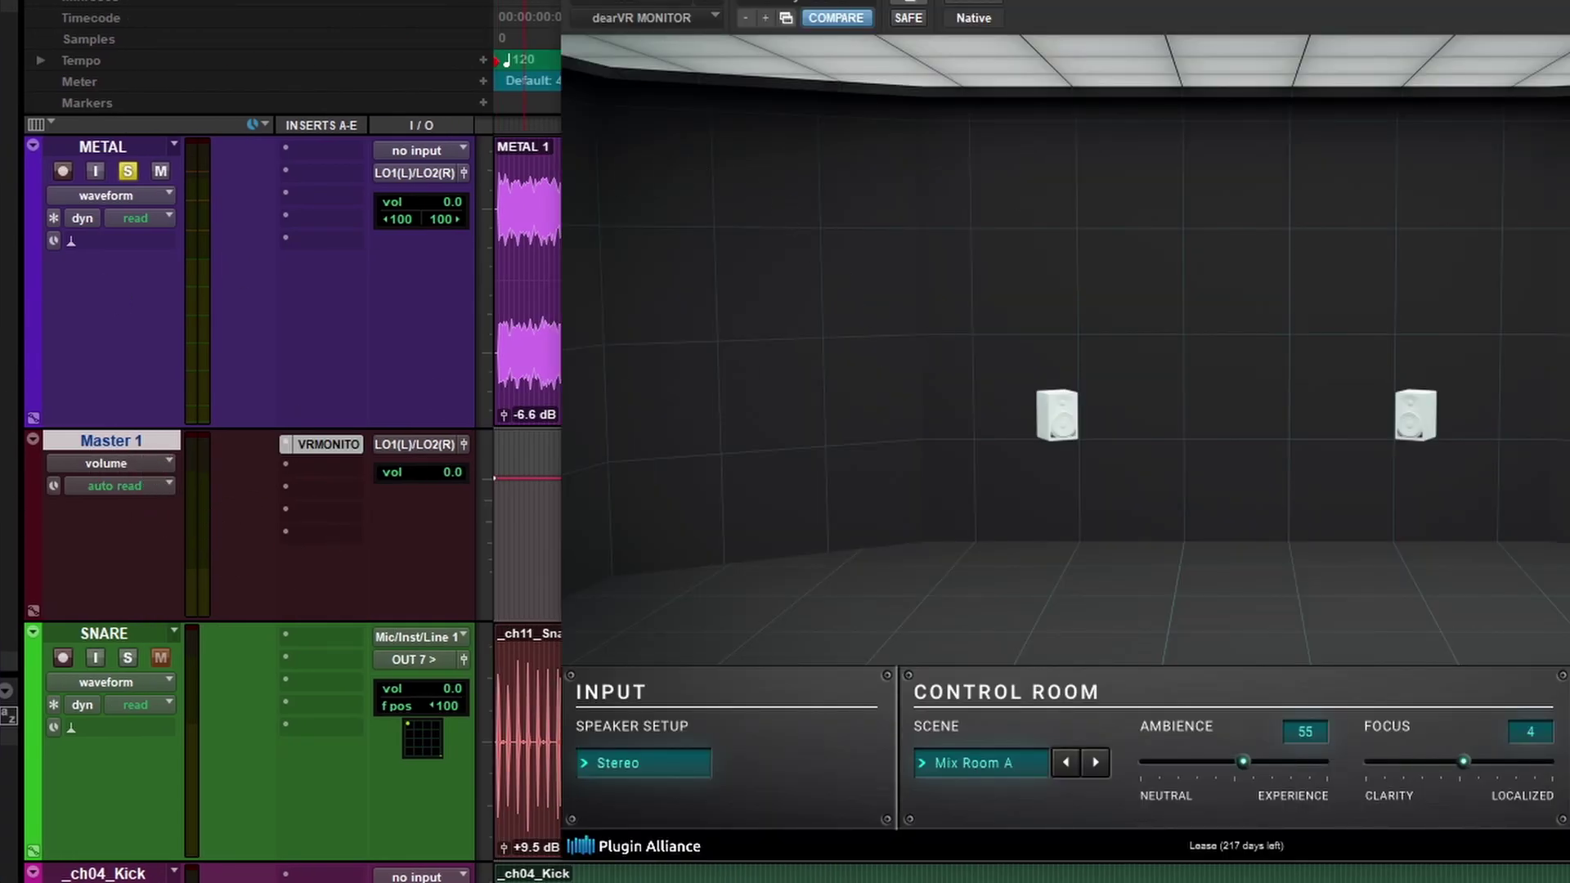
left_click_drag(949, 2, 961, 0)
left_click(703, 756)
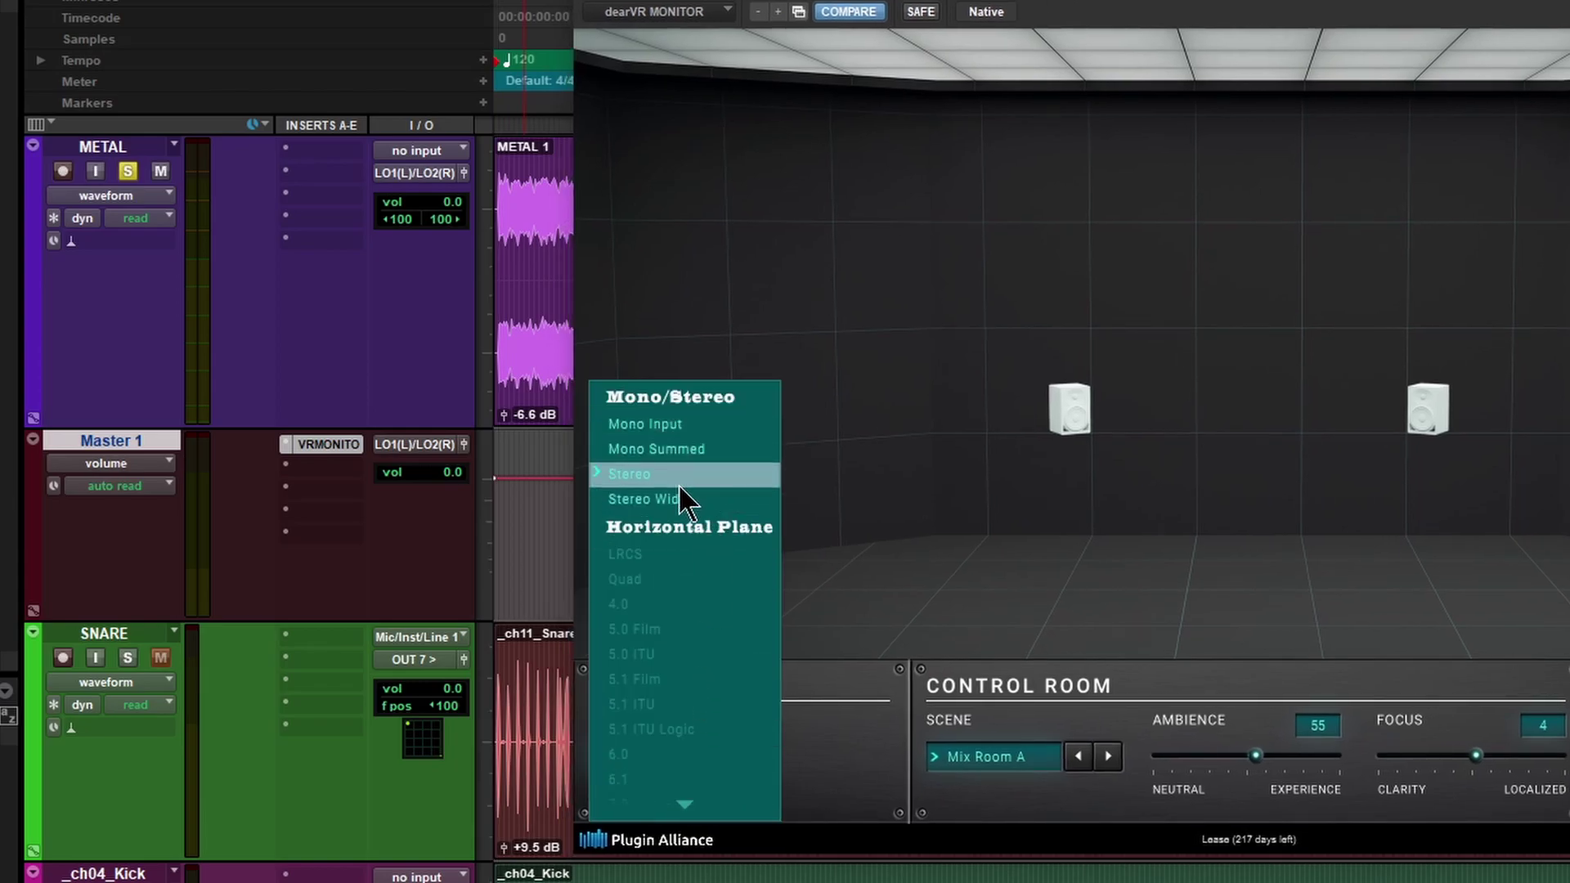
left_click(992, 573)
left_click(1251, 754)
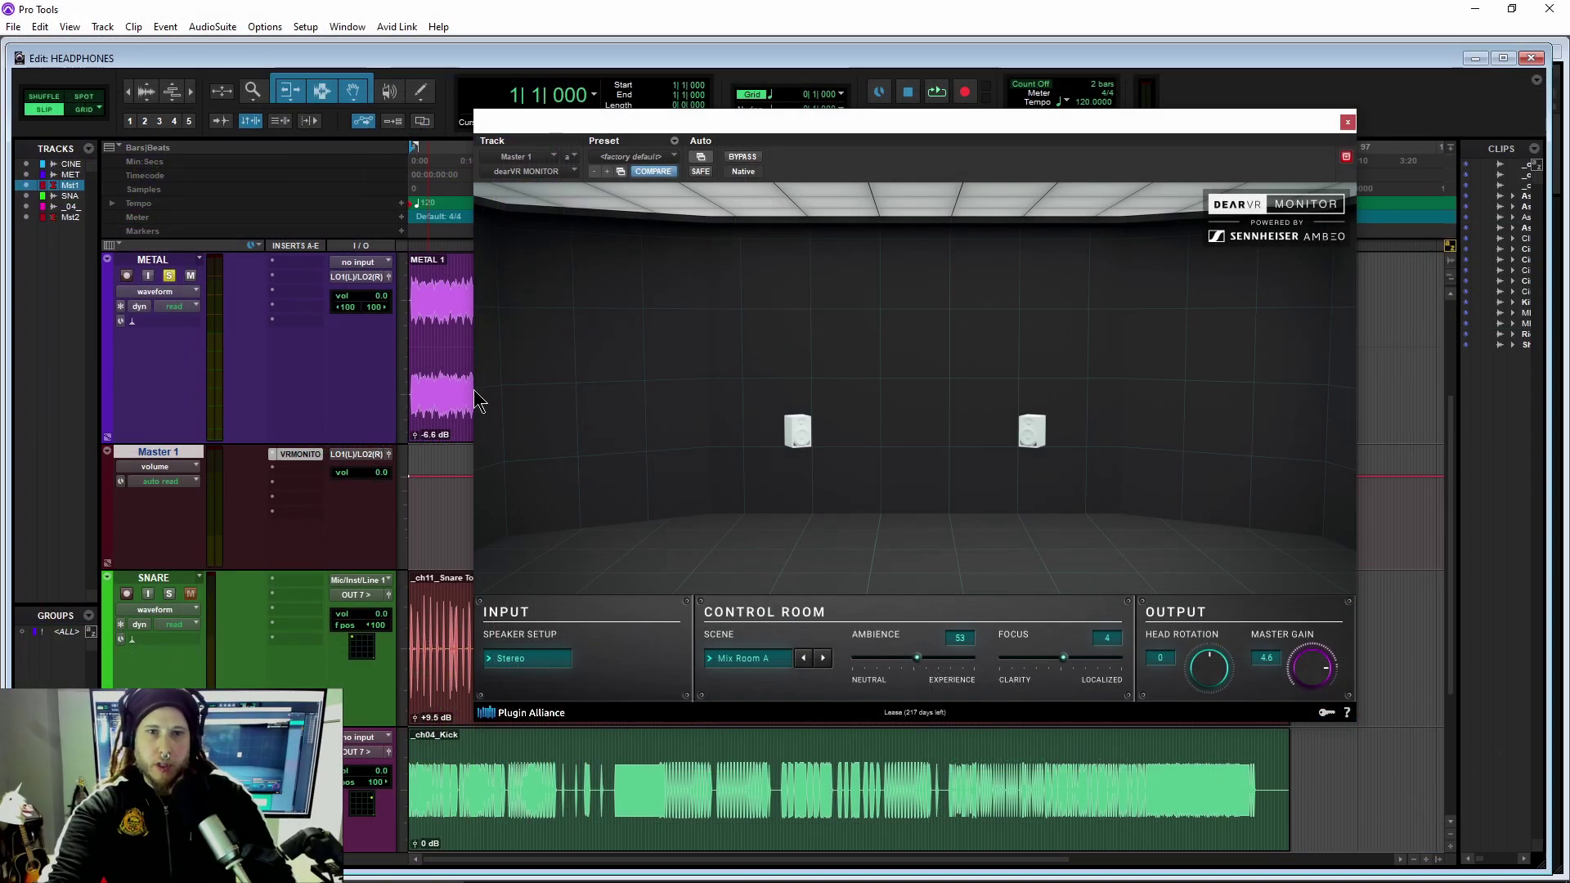
- Play the METAL track and change Master 1's speaker setup to Stereo Wide
key("space")
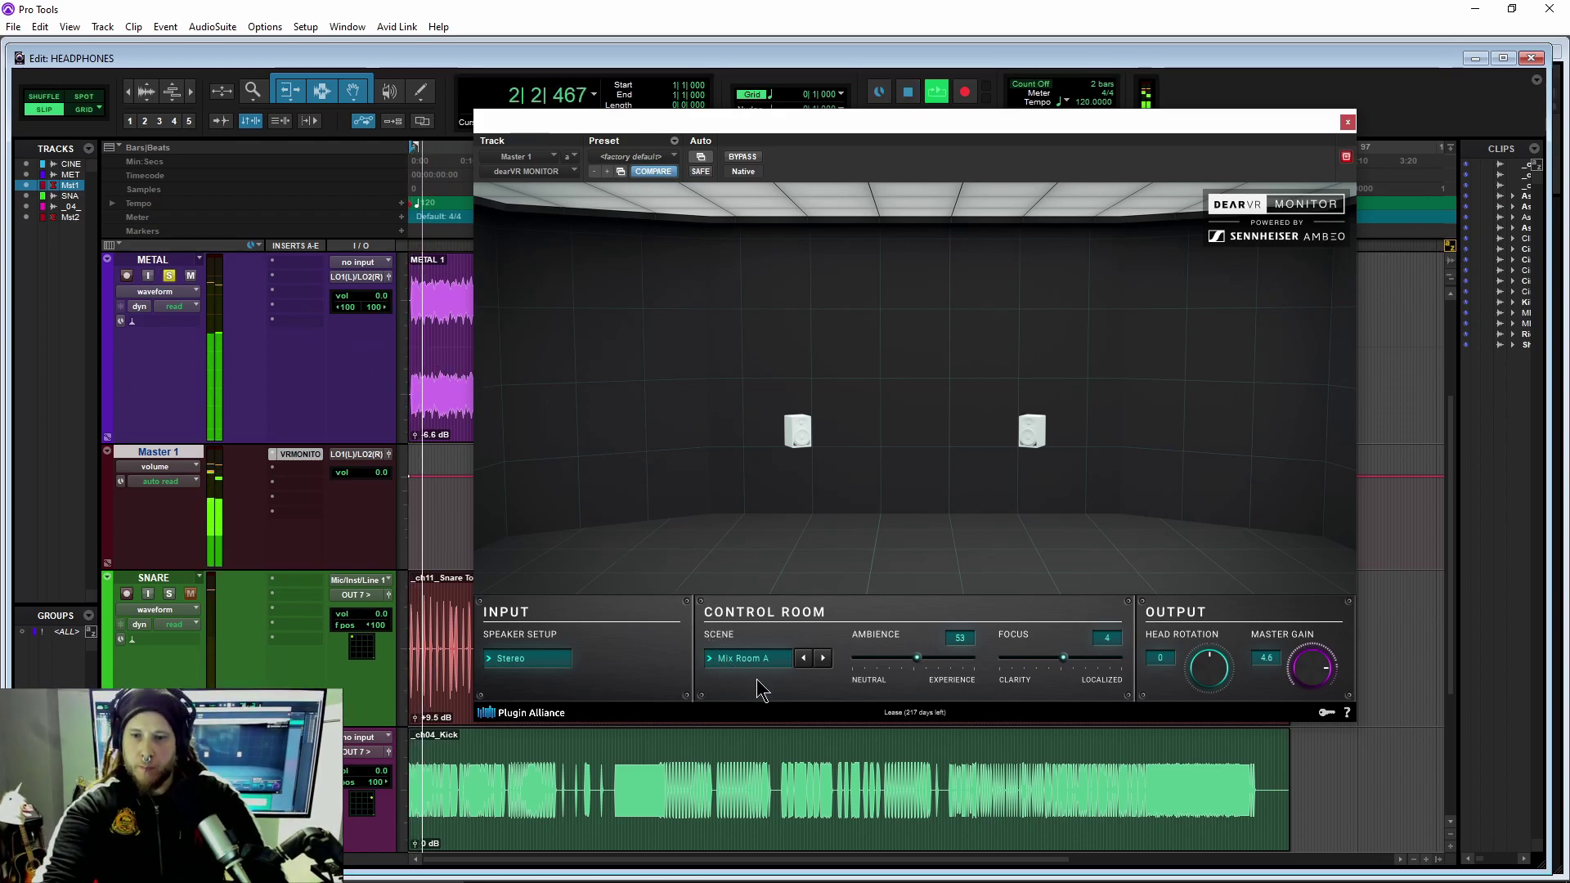
left_click(549, 660)
scroll(553, 671, "down", 2)
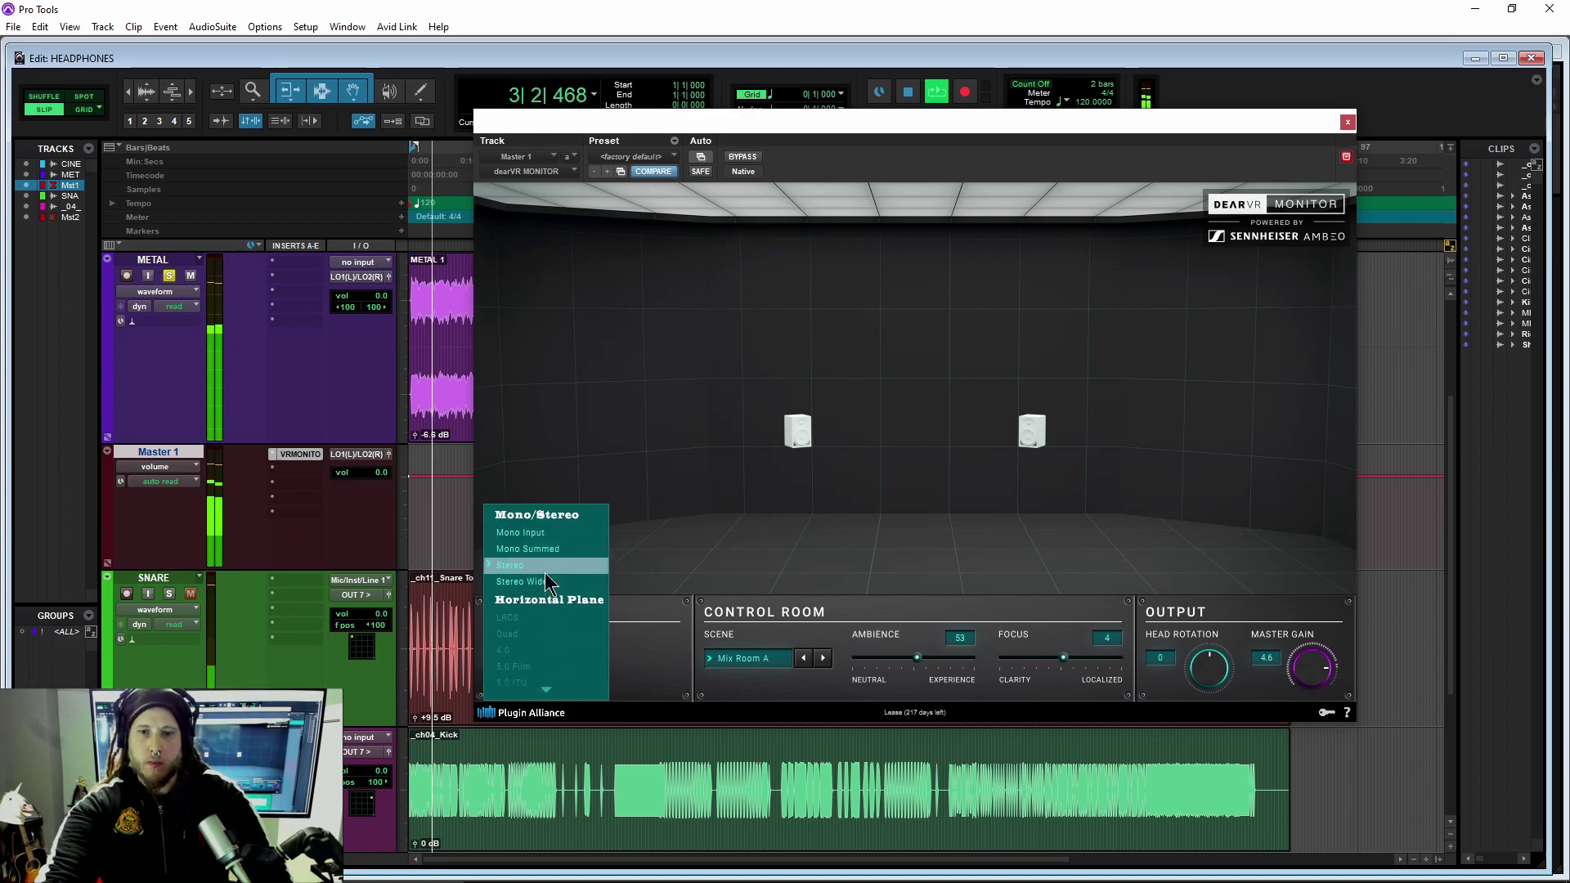
left_click(544, 593)
left_click(540, 659)
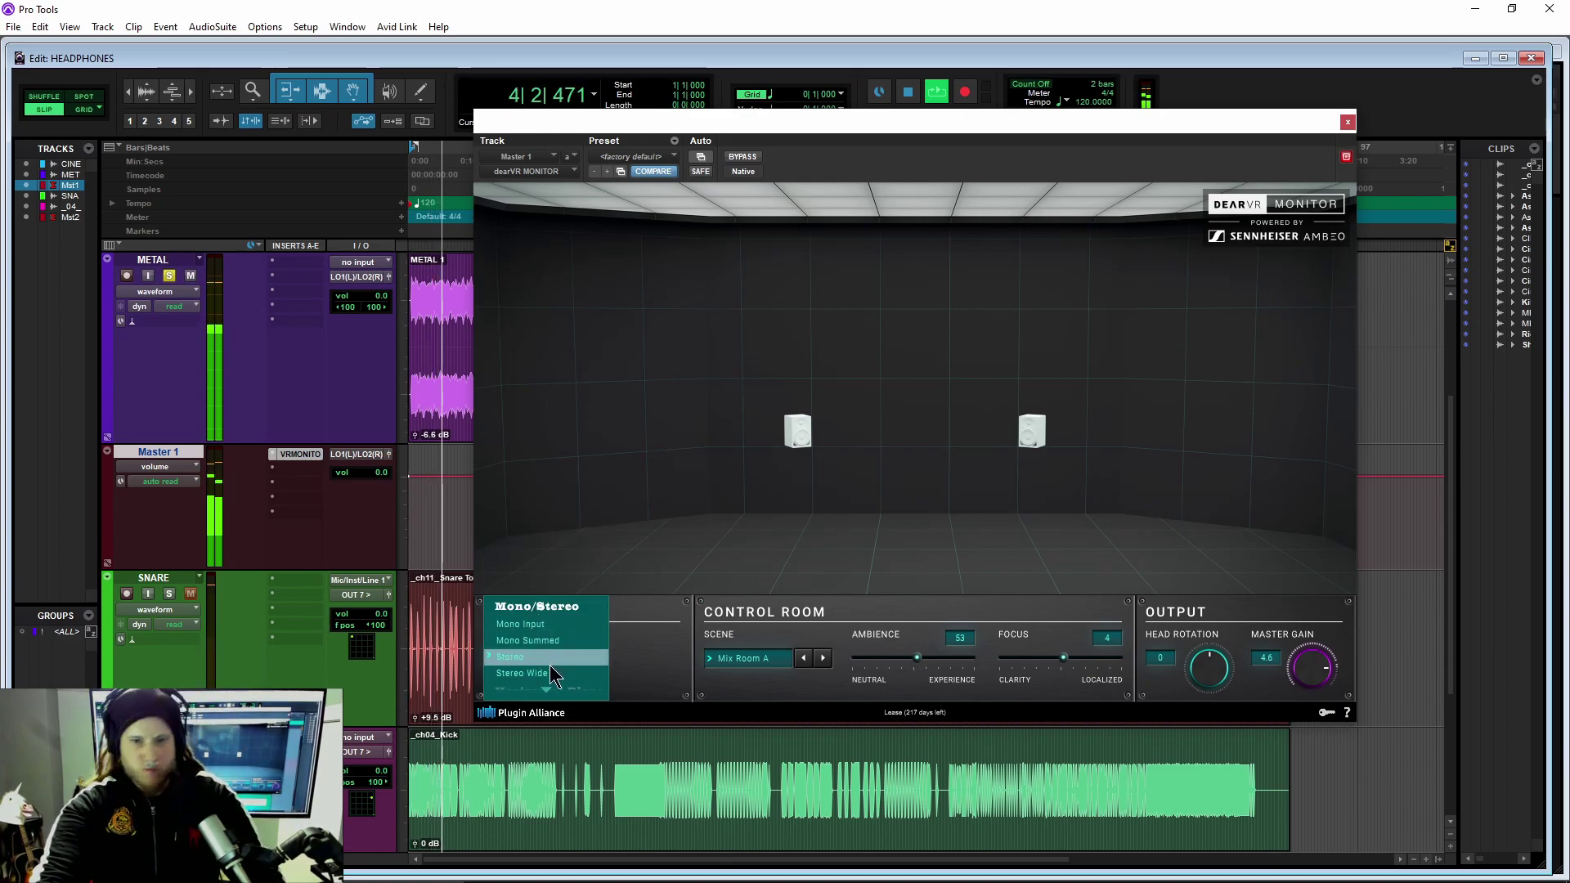
left_click(553, 673)
- Switch the scene to Mix Room B, set Ambience to 44 and Focus to 42, and stop playback
left_click(781, 661)
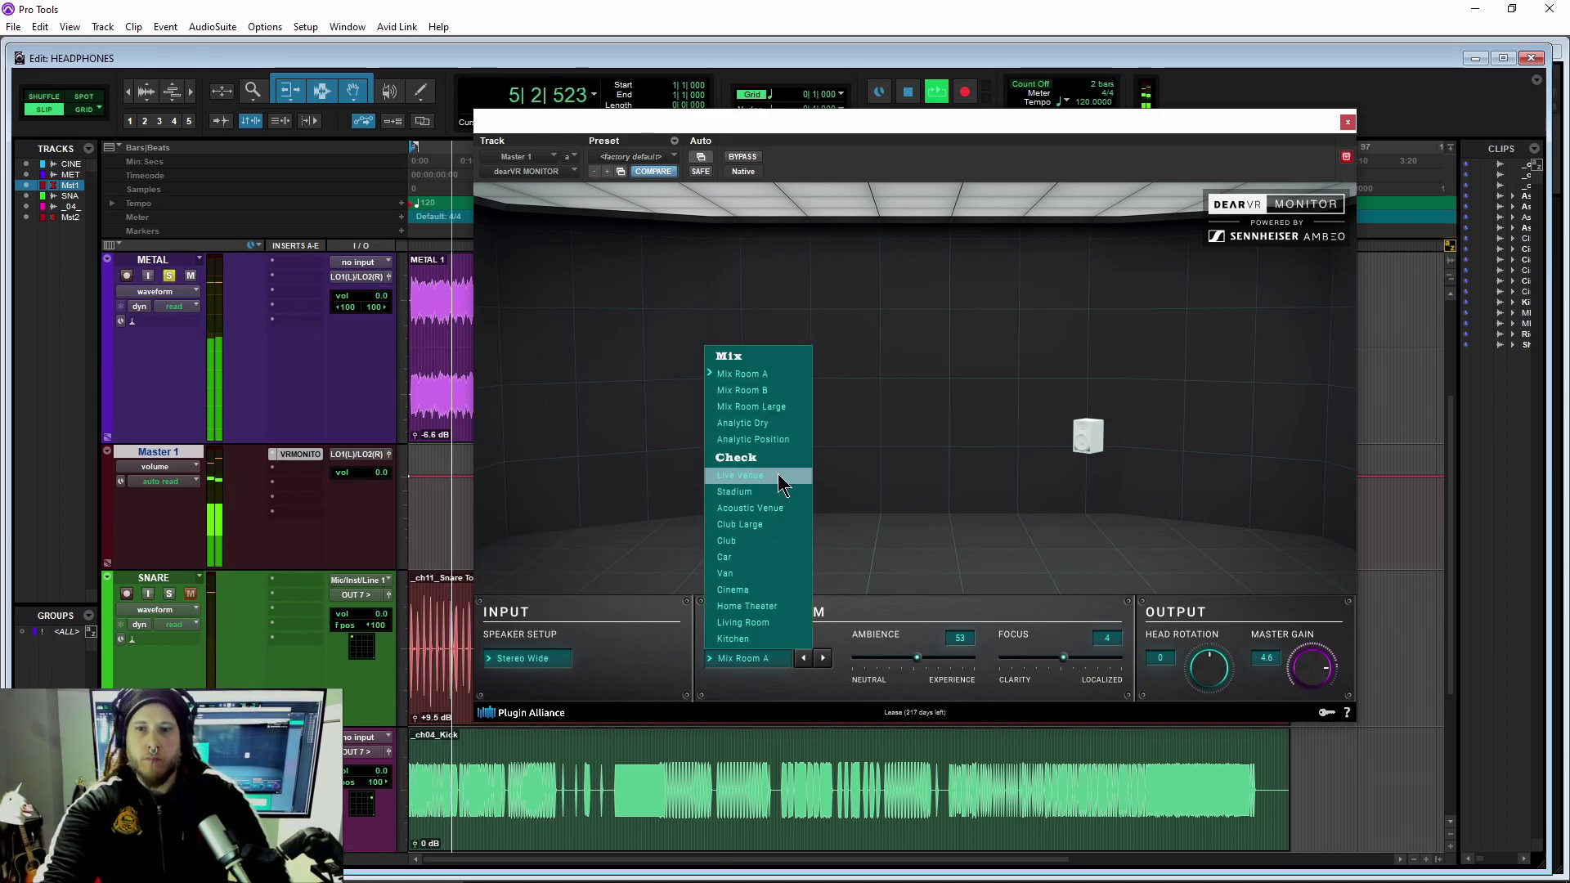
left_click(768, 391)
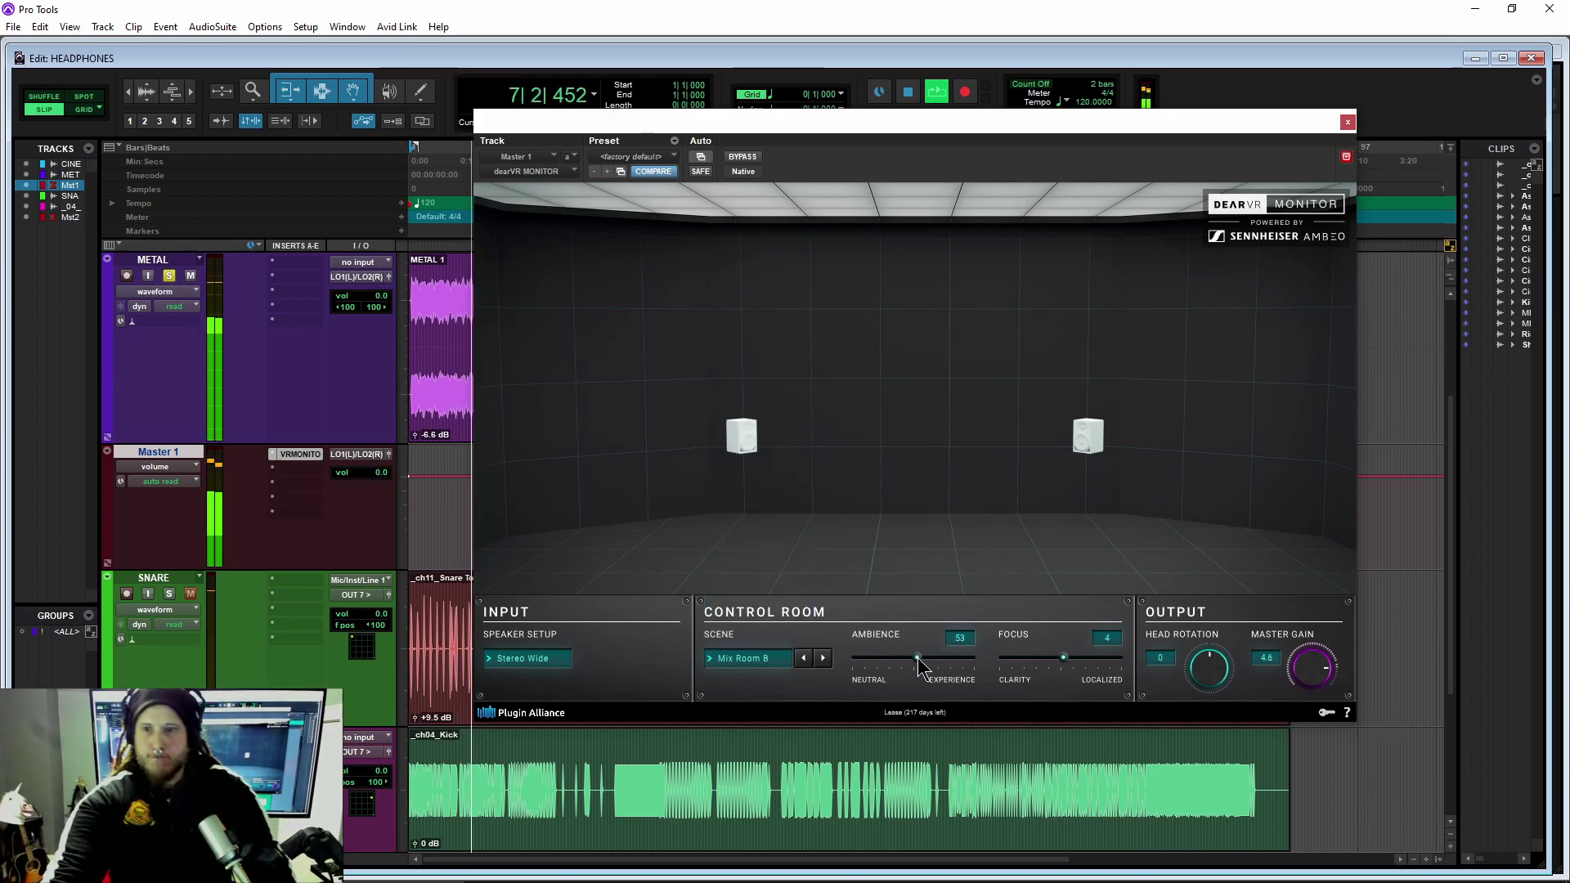
left_click_drag(917, 658, 907, 659)
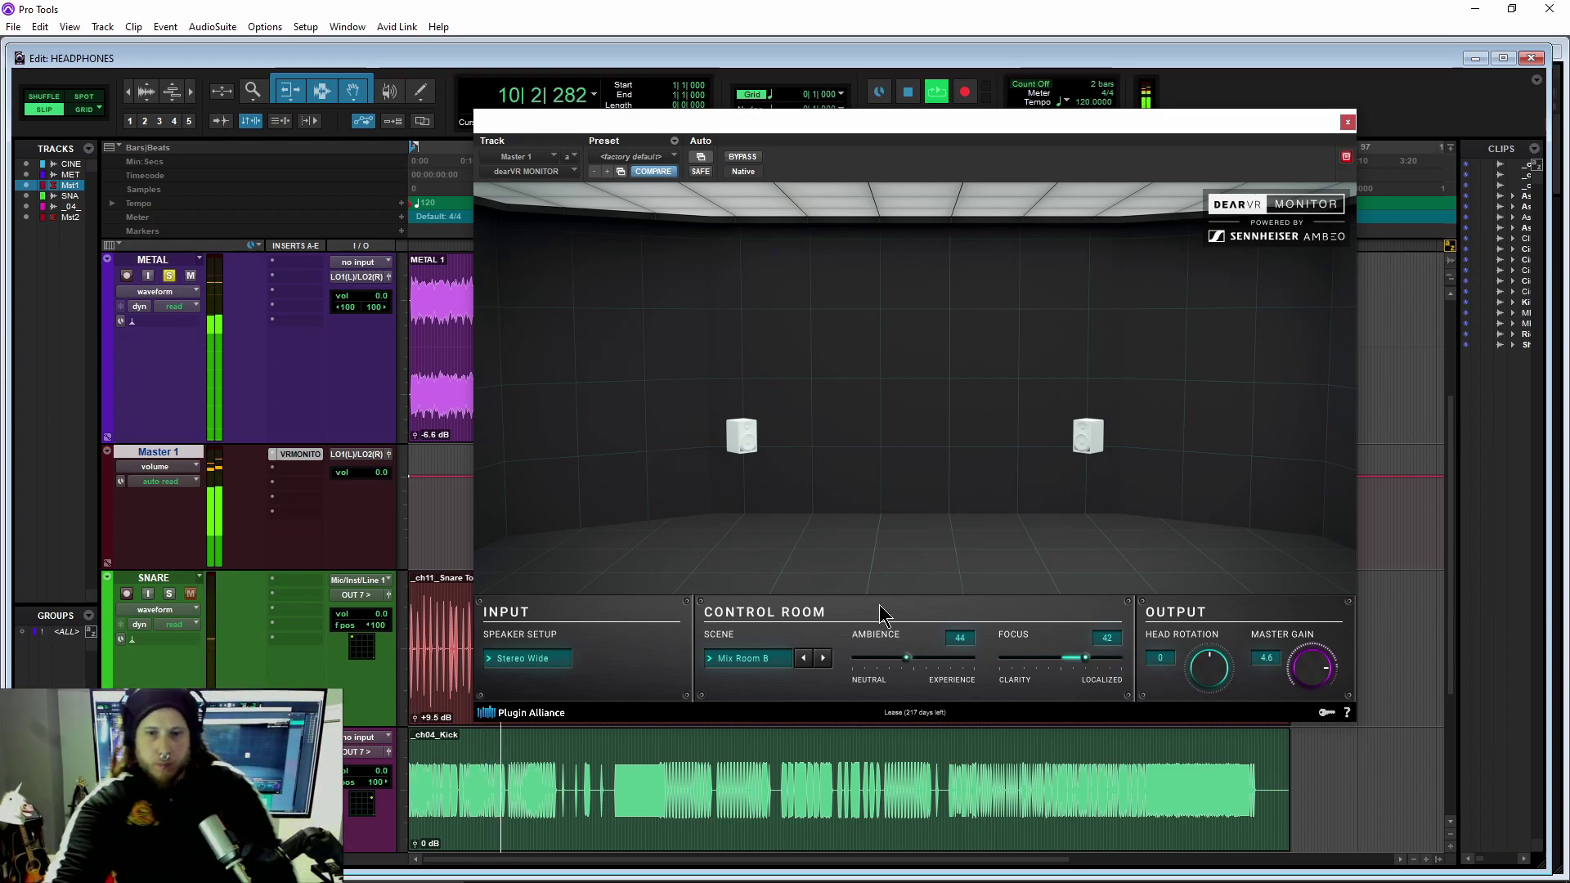
key("space")
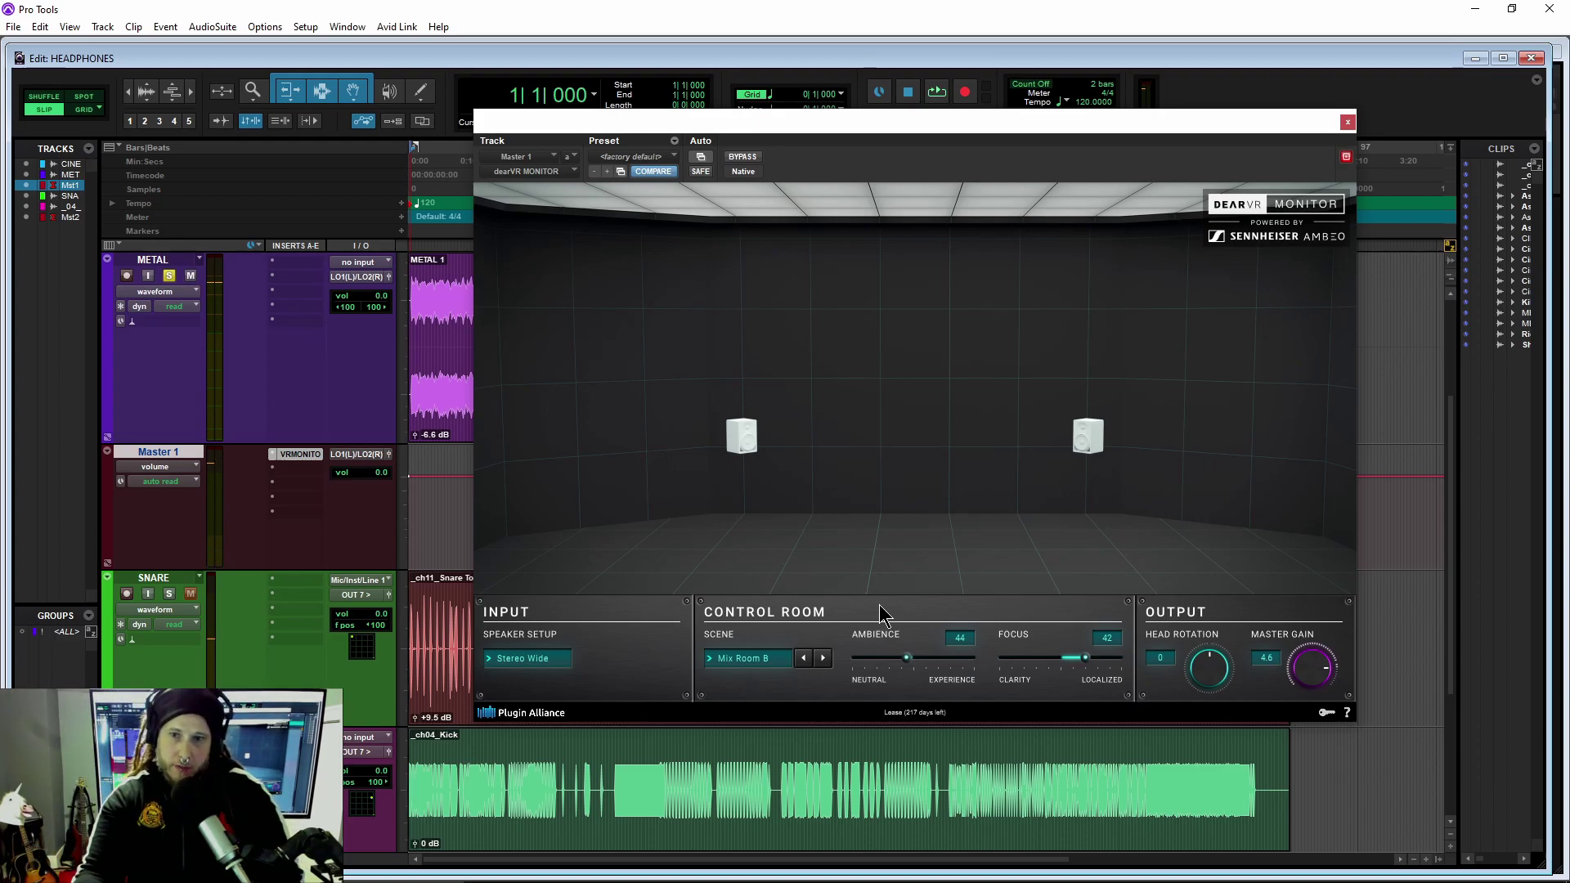
- Play from about bar 4 and compare the Mono Summed, Stereo and Stereo Wide speaker setups, ending on Stereo Wide
left_click(530, 662)
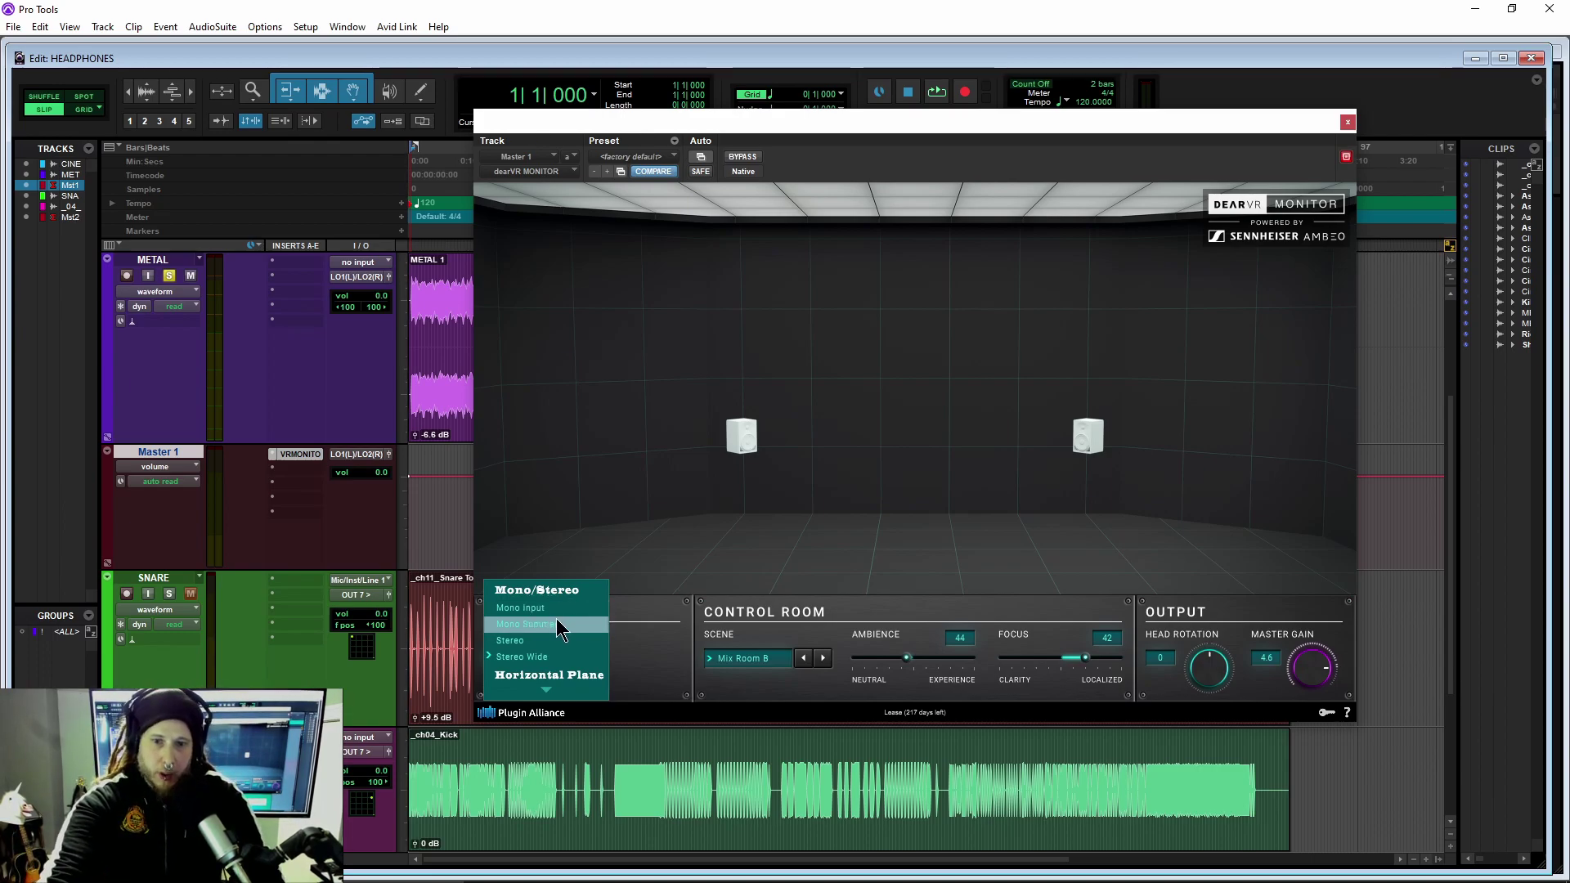
left_click(555, 624)
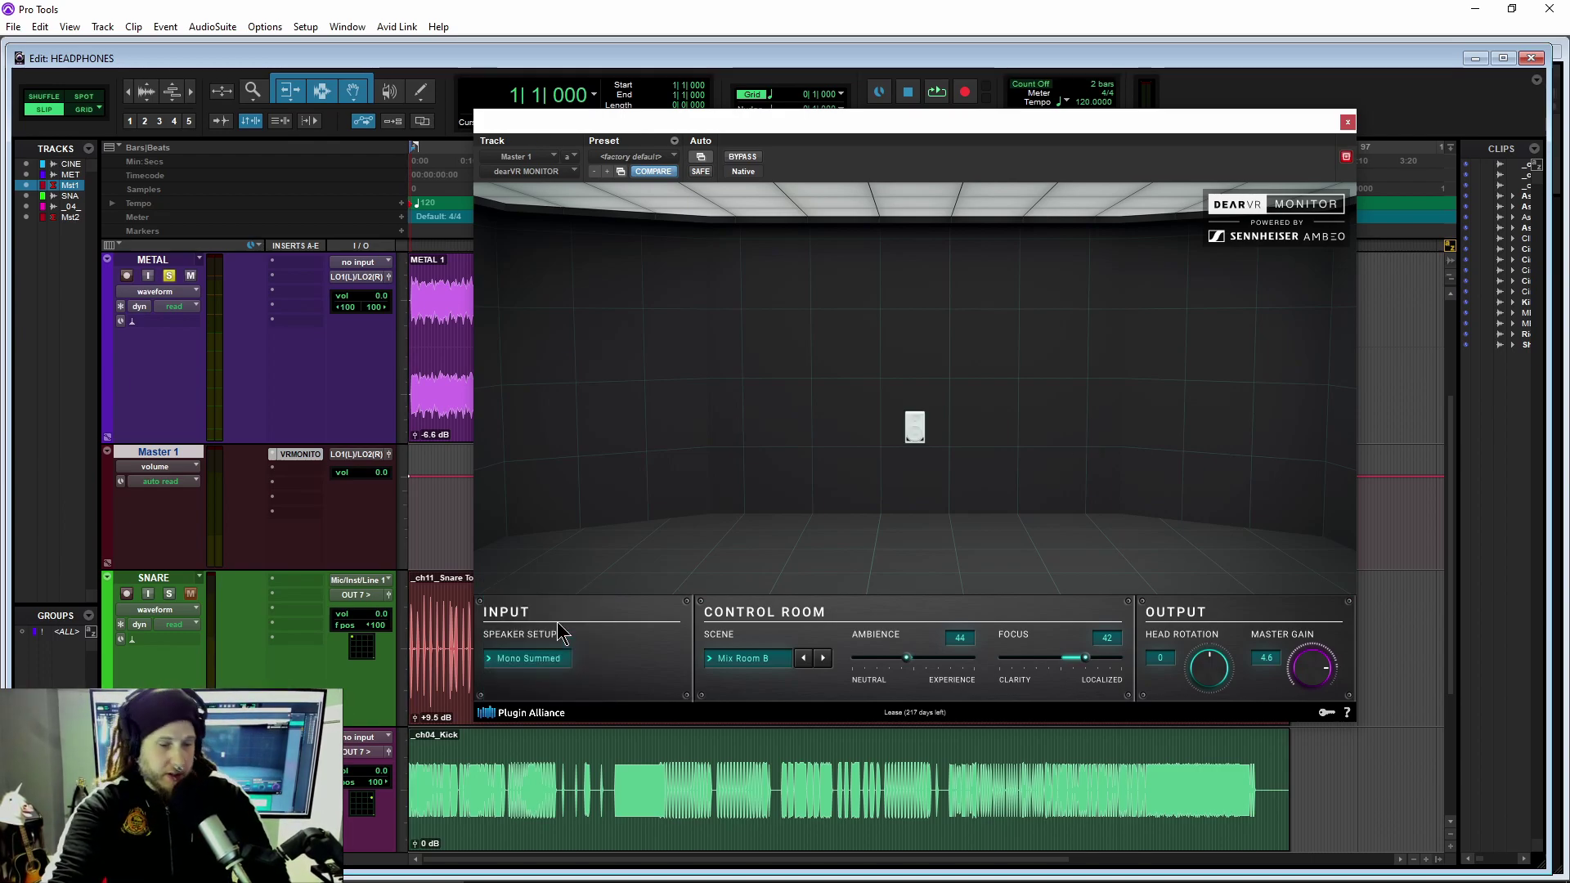
left_click(448, 176)
key("space")
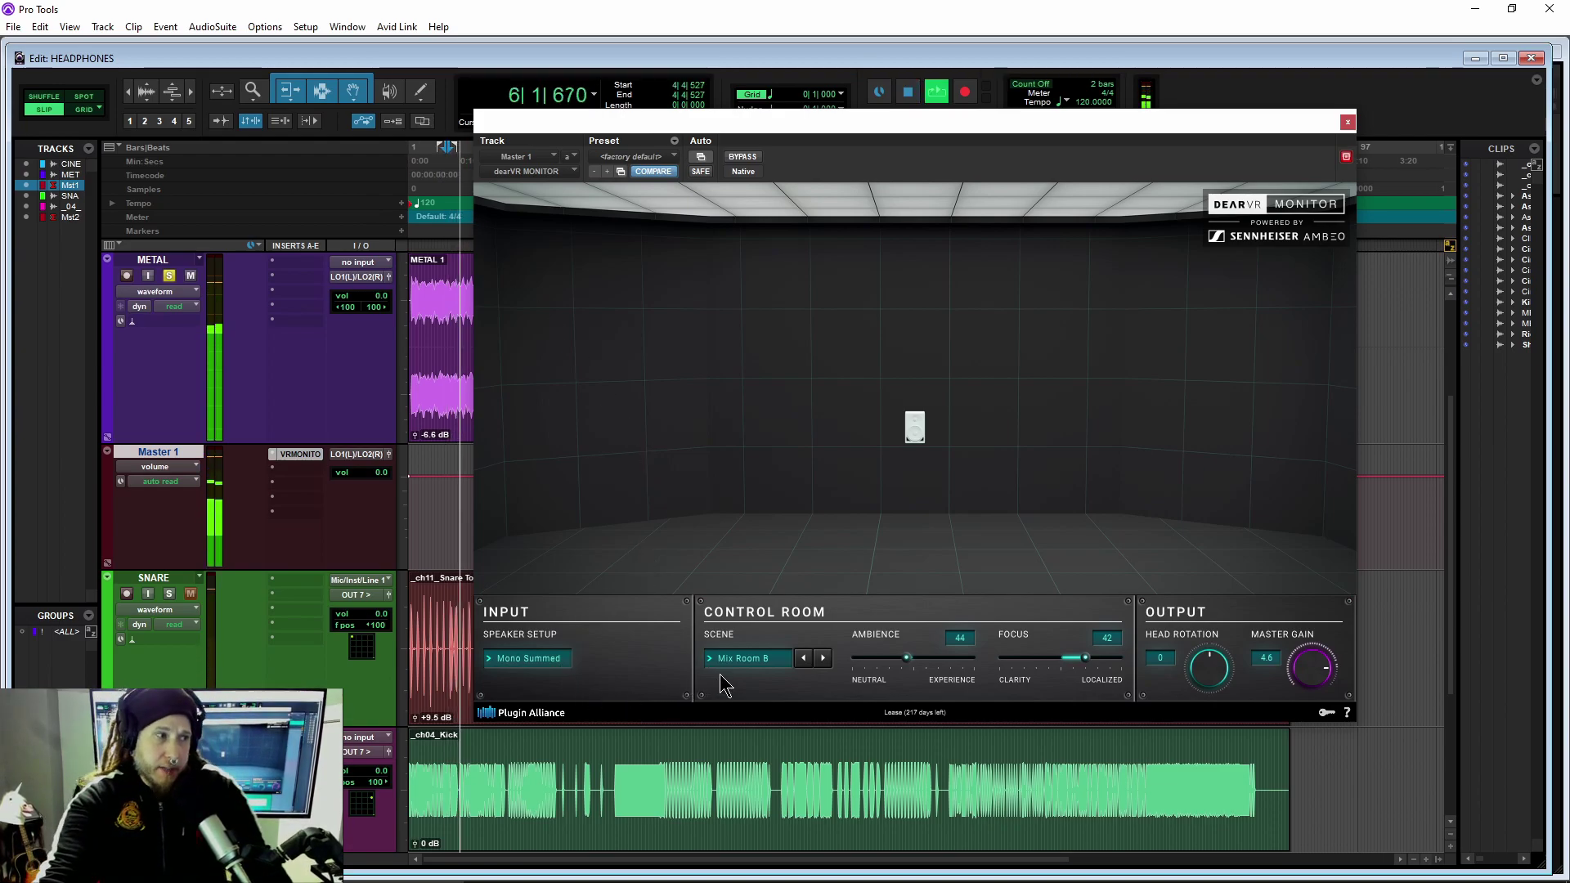
left_click(549, 660)
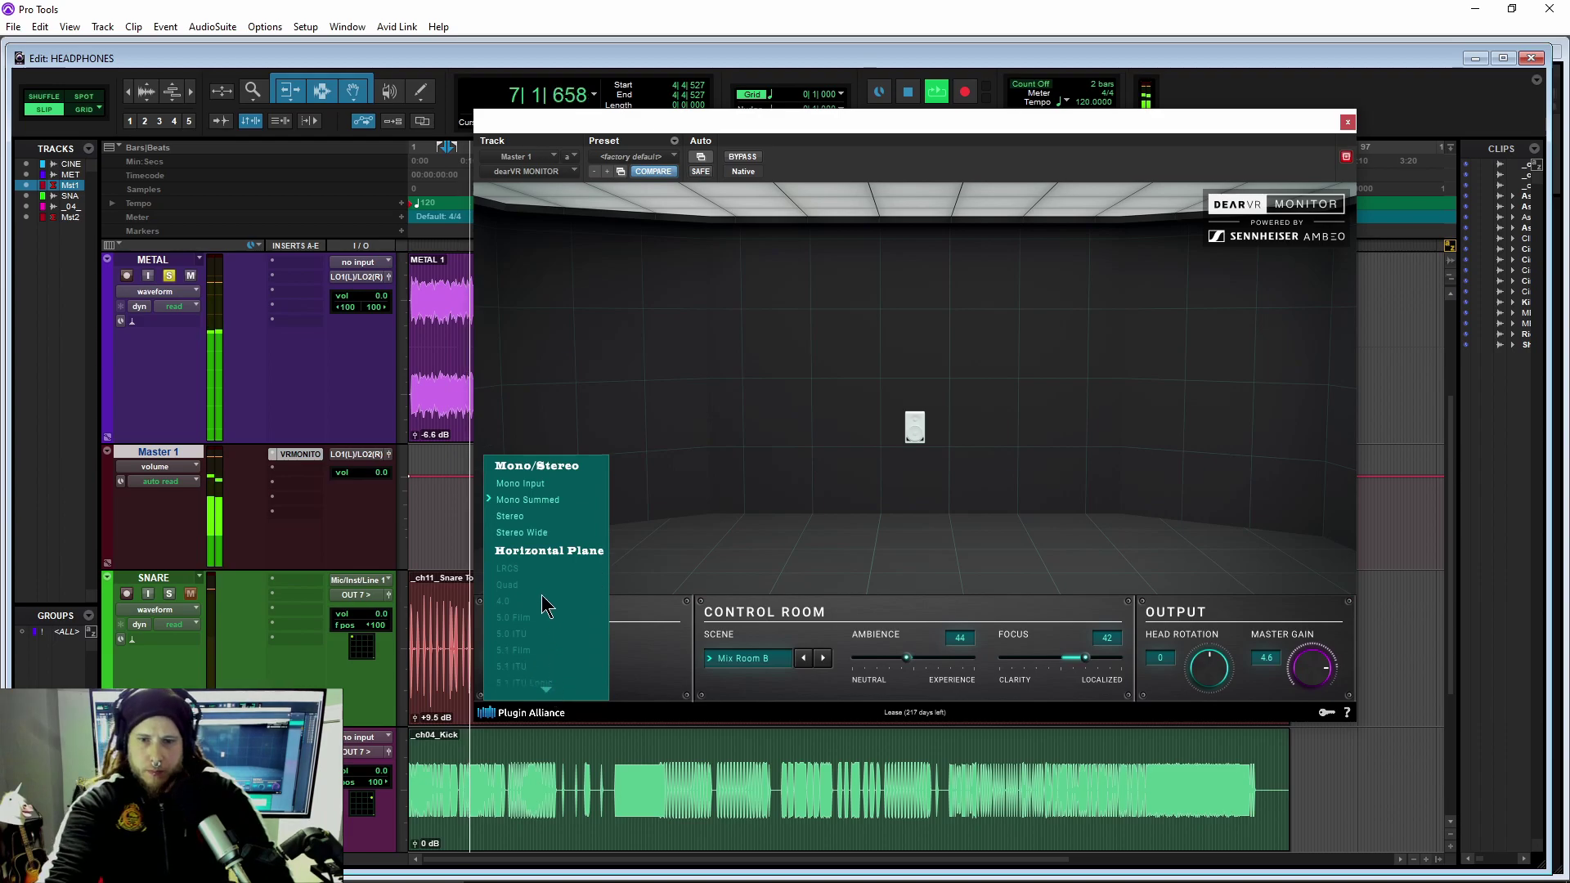
left_click(544, 515)
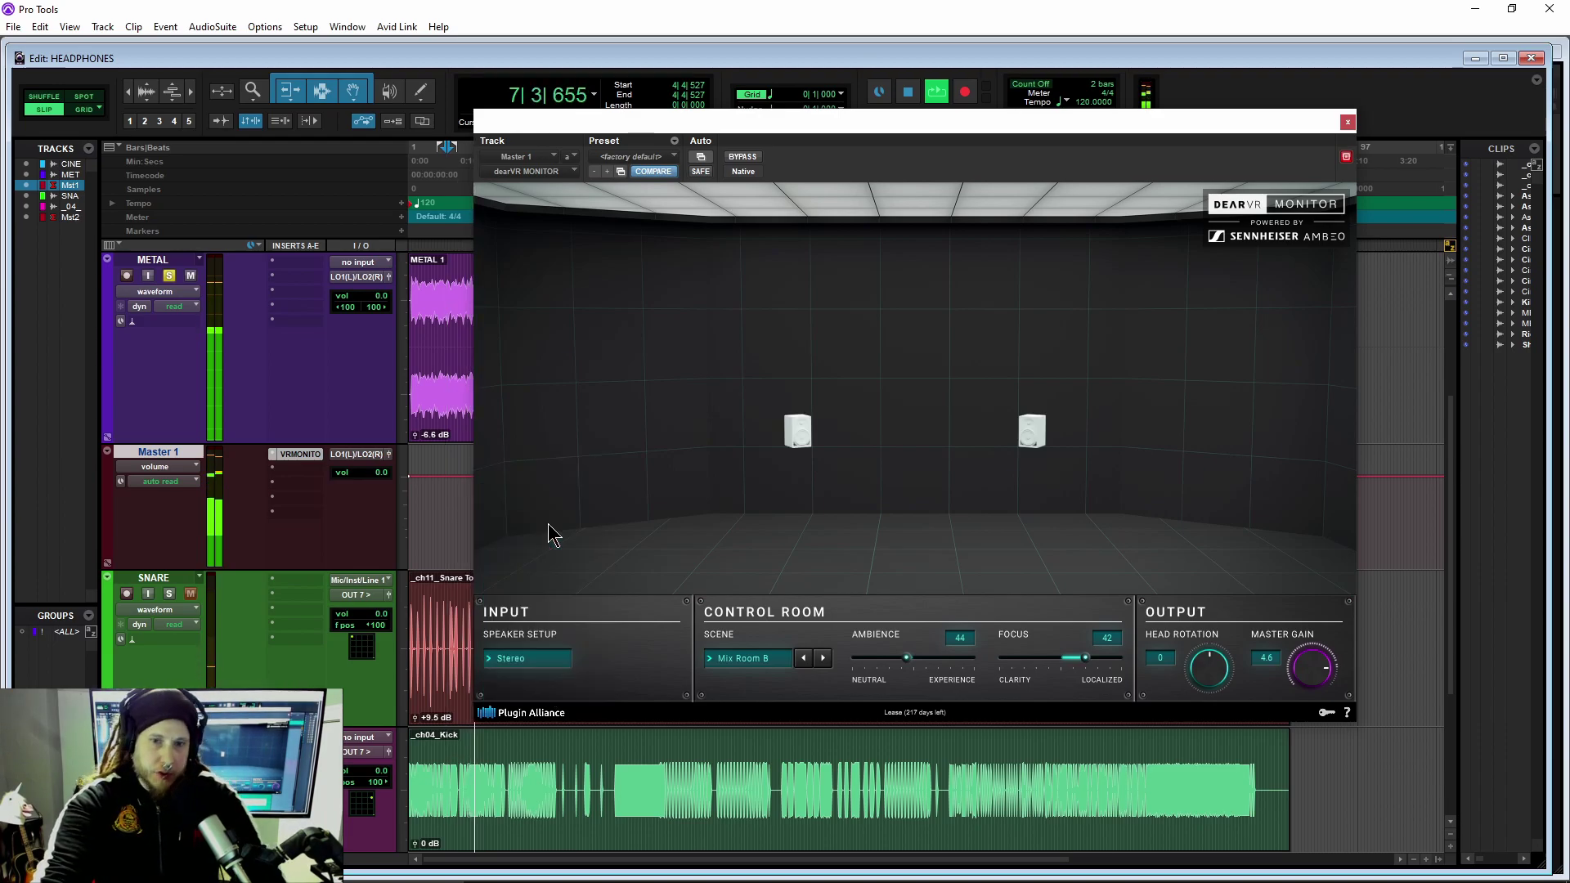
left_click(556, 660)
left_click(555, 675)
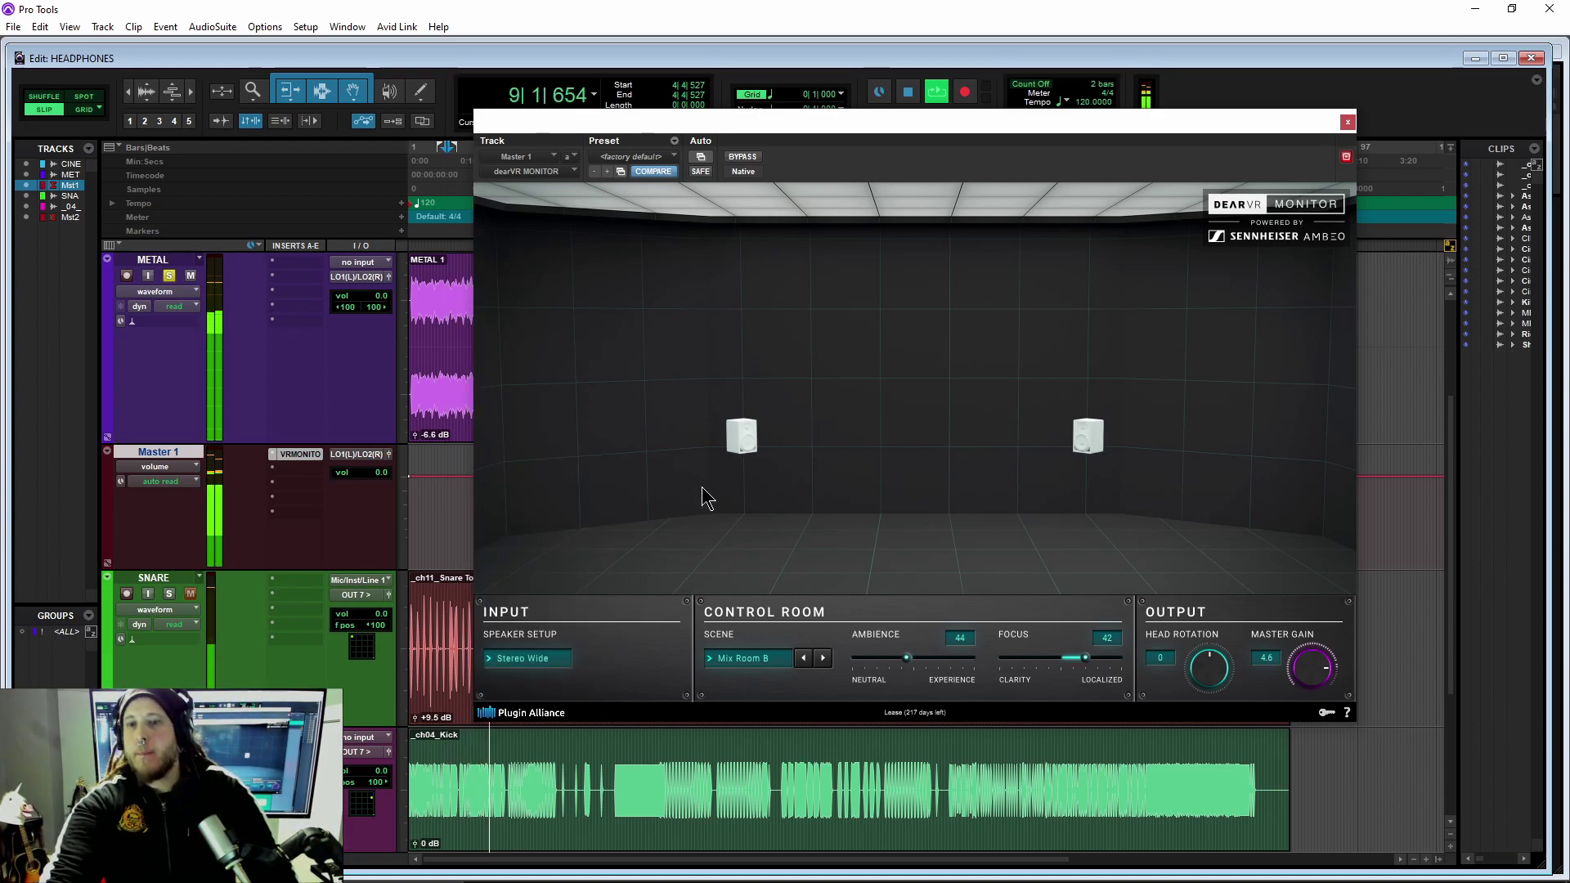
- Play the METAL track in Stereo and compare the Car, Van, Home Theater and Kitchen check scenes
left_click(763, 660)
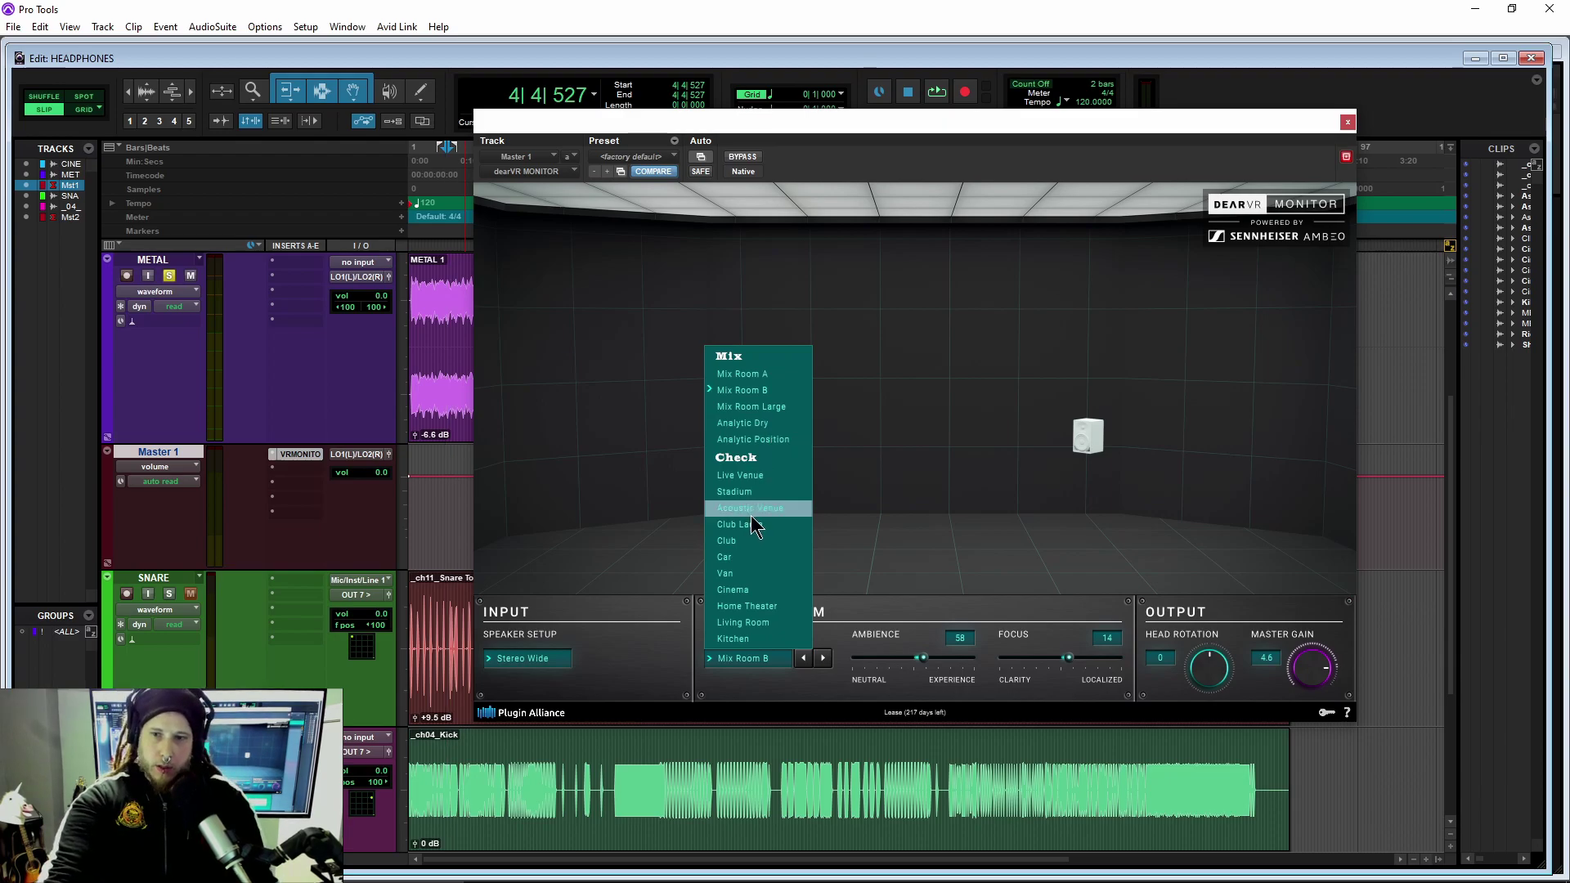
left_click(747, 558)
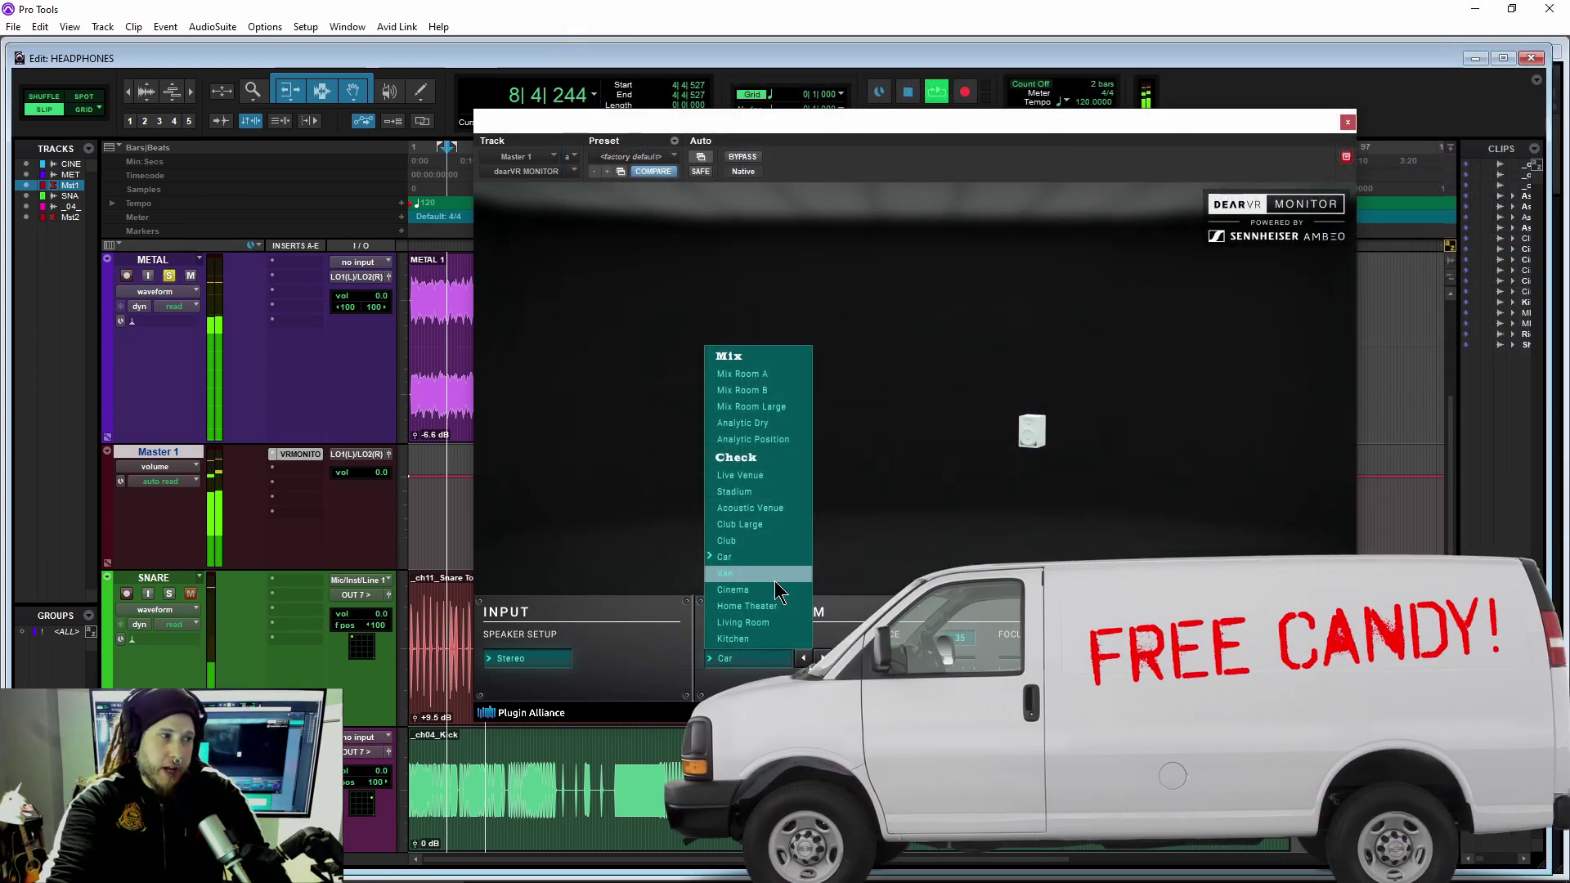
left_click(754, 568)
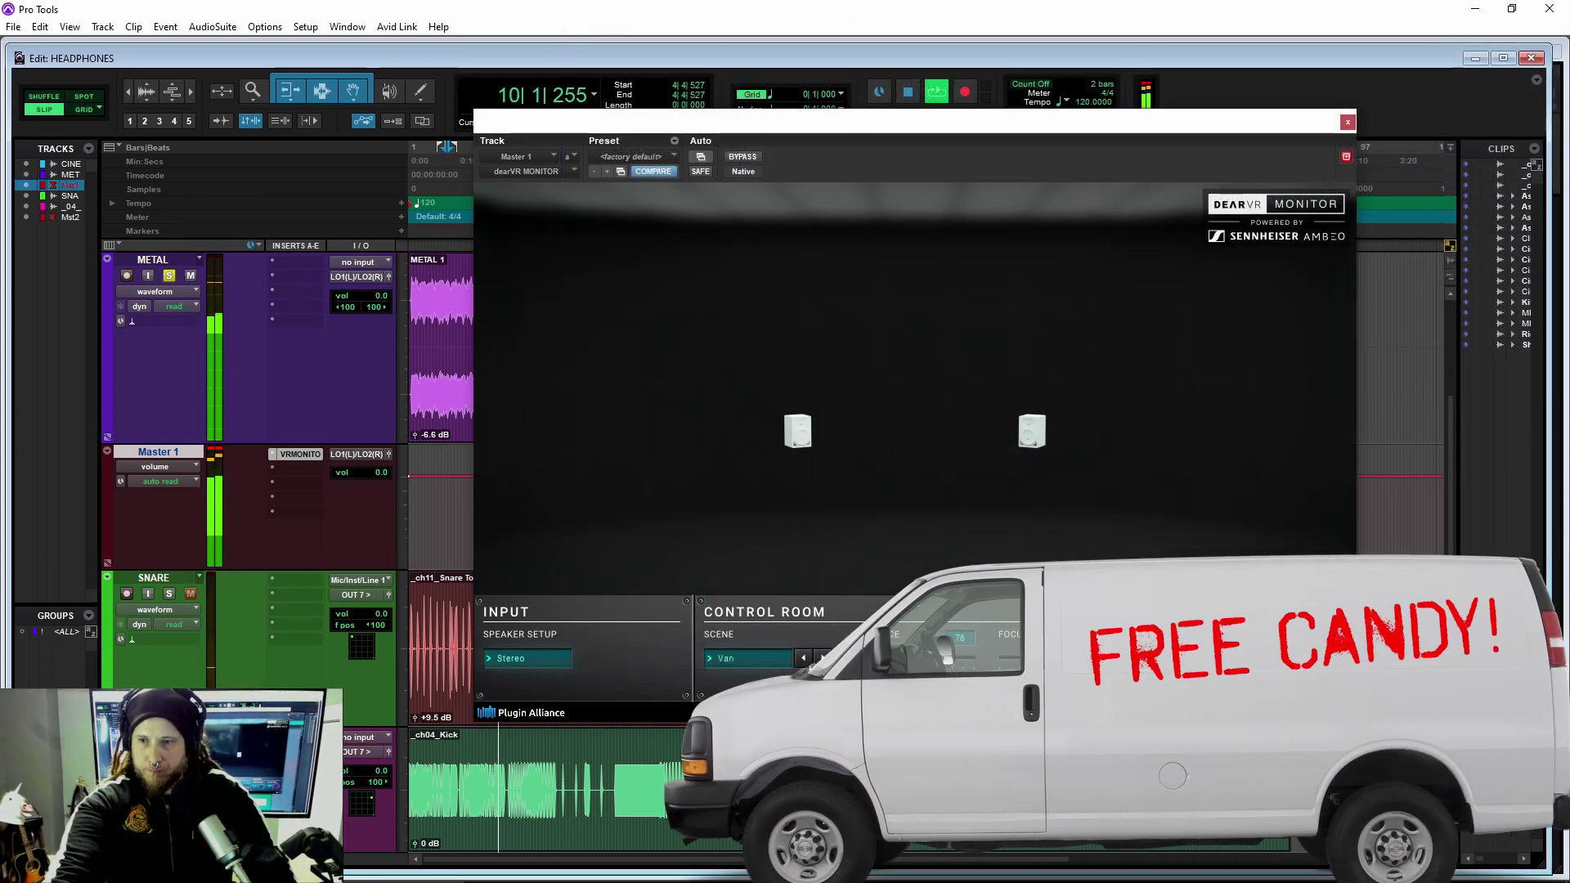
left_click(759, 660)
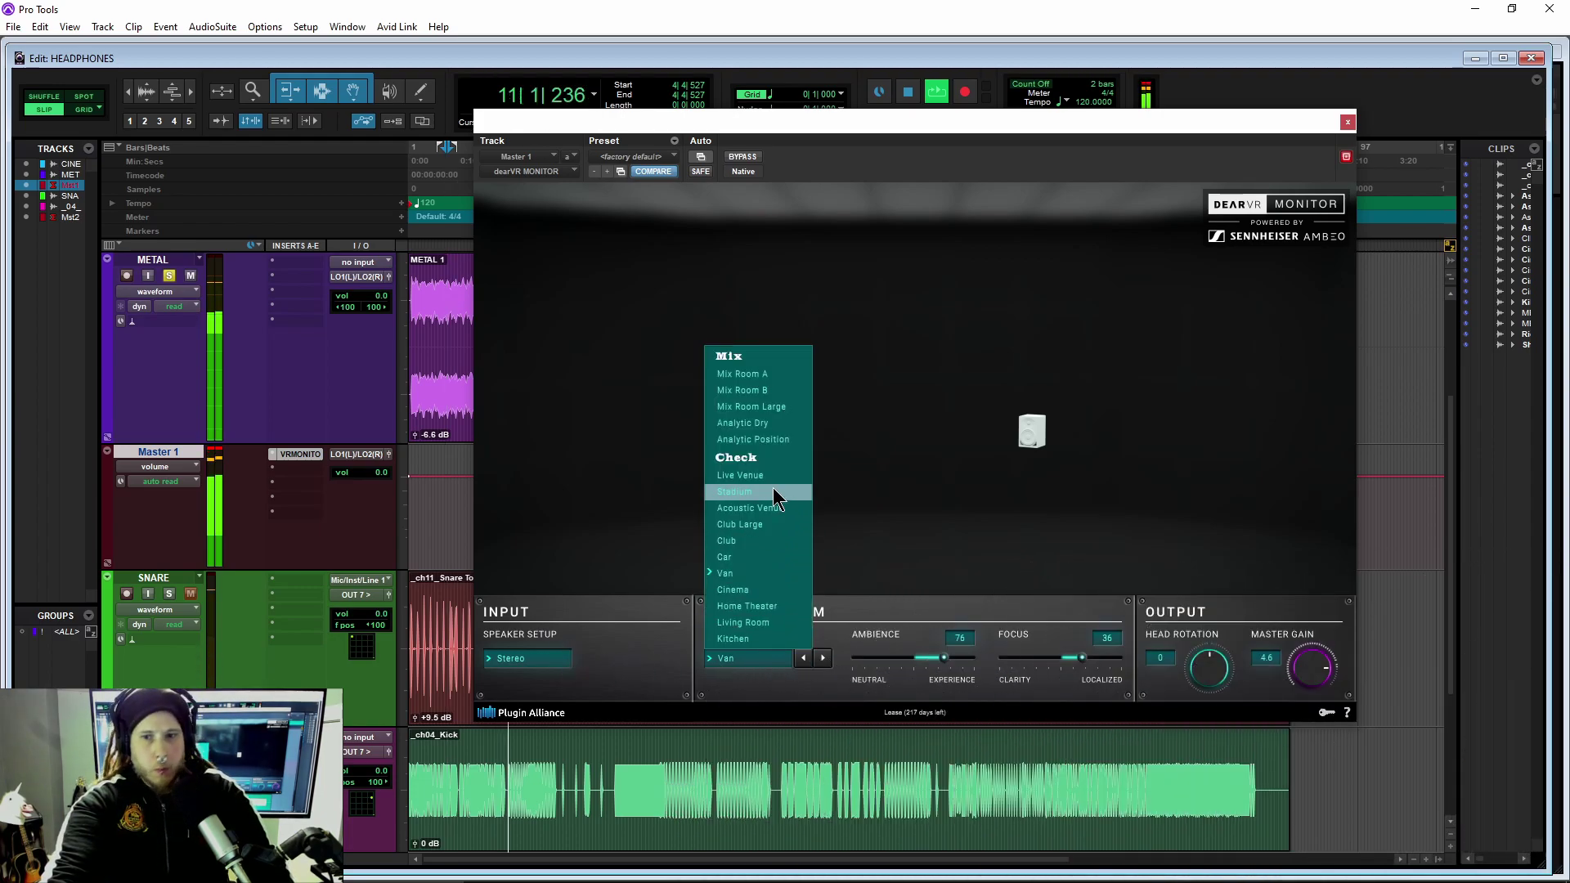
left_click(761, 607)
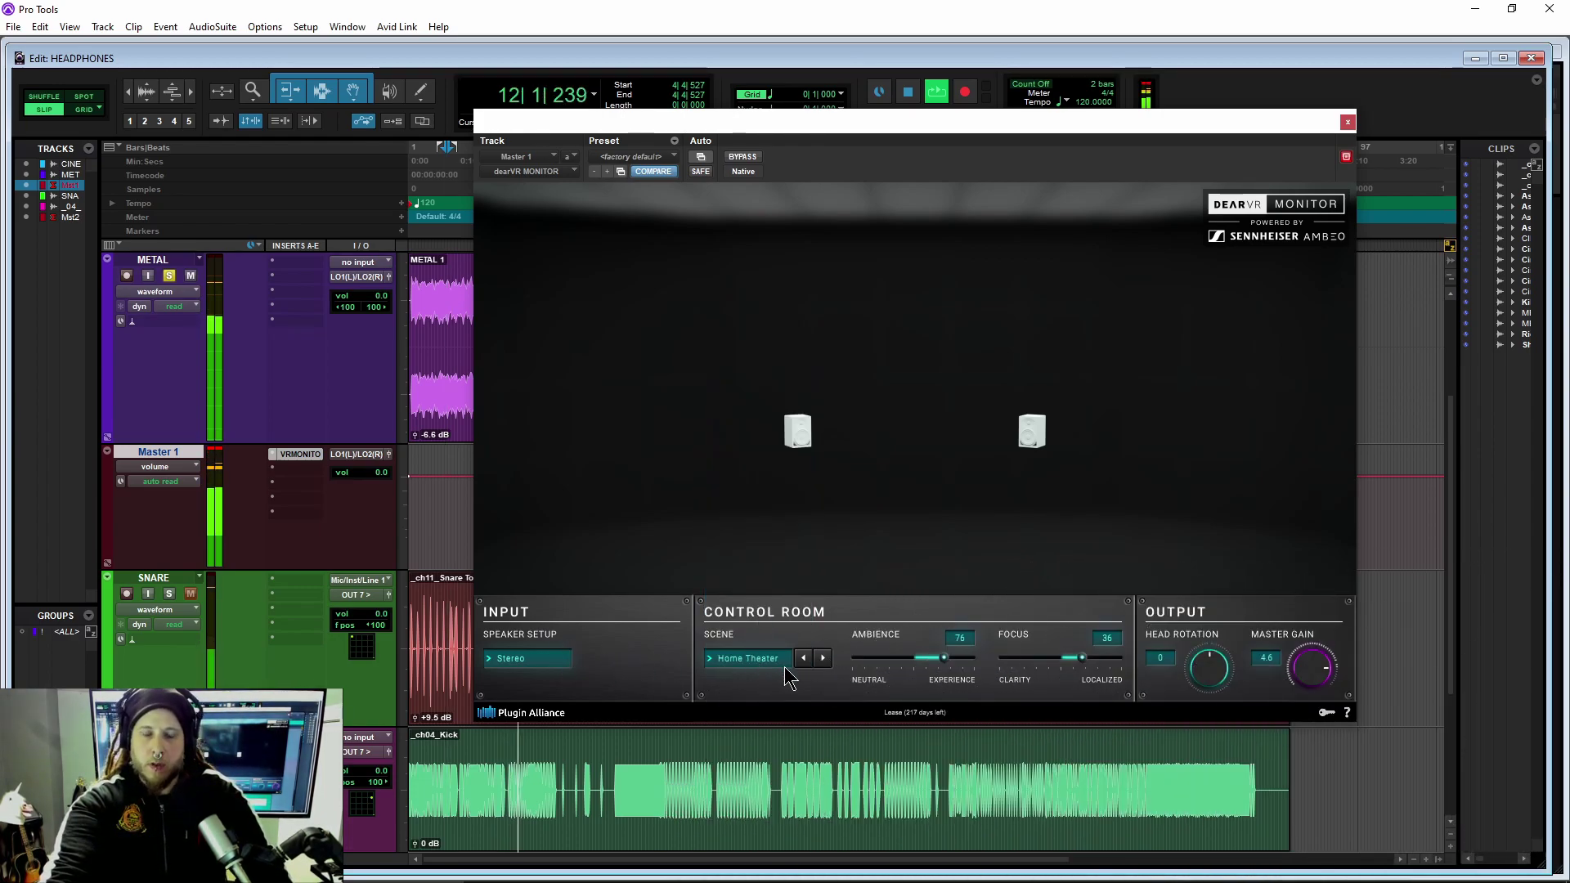
left_click(770, 666)
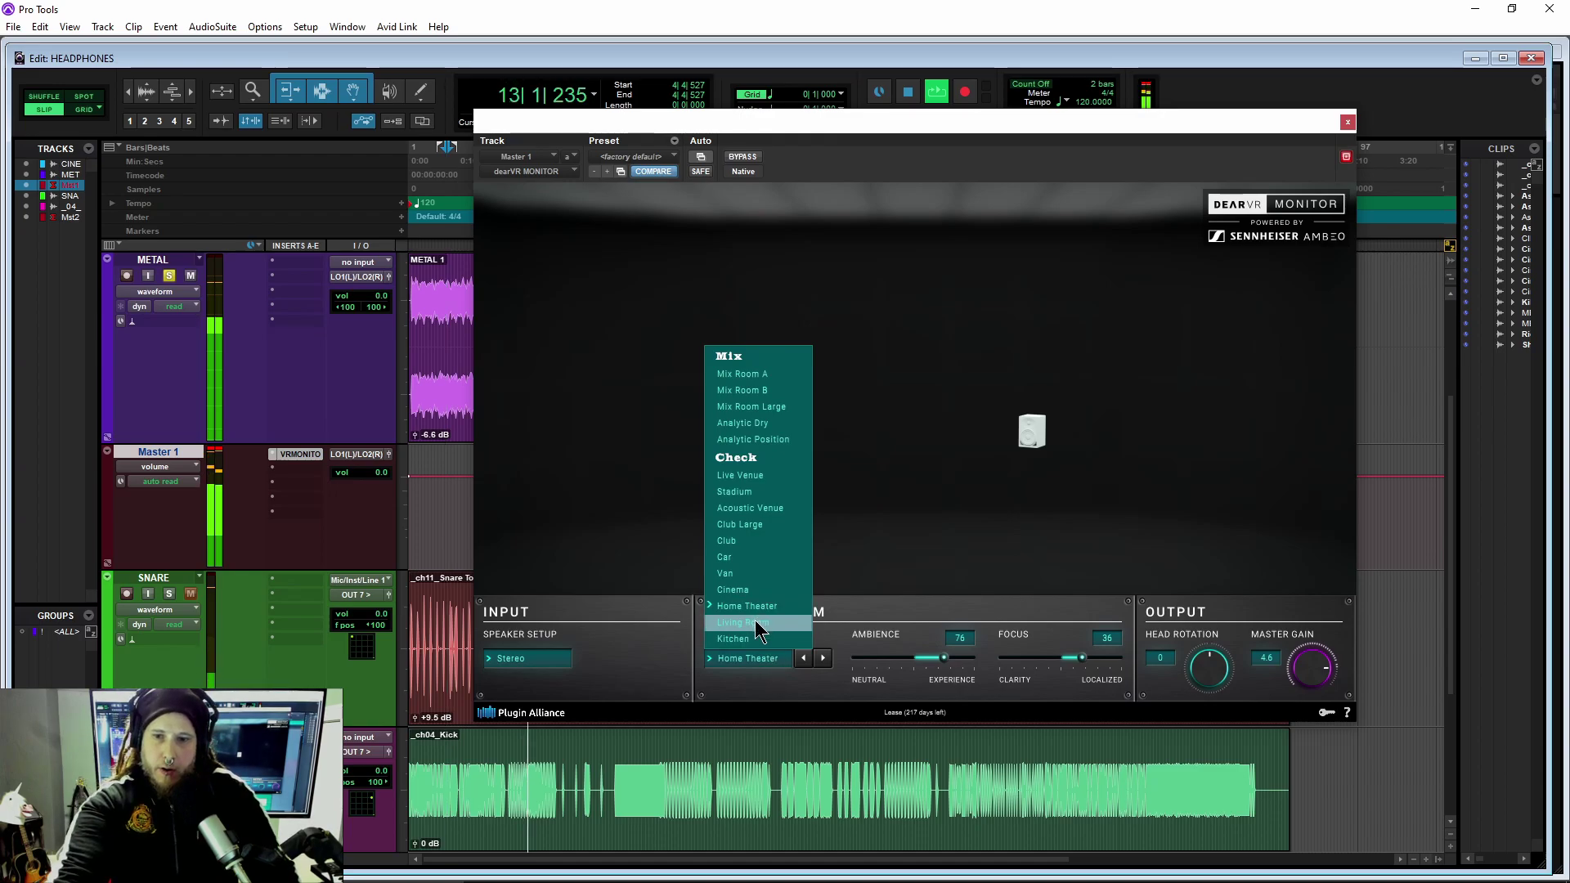
left_click(764, 664)
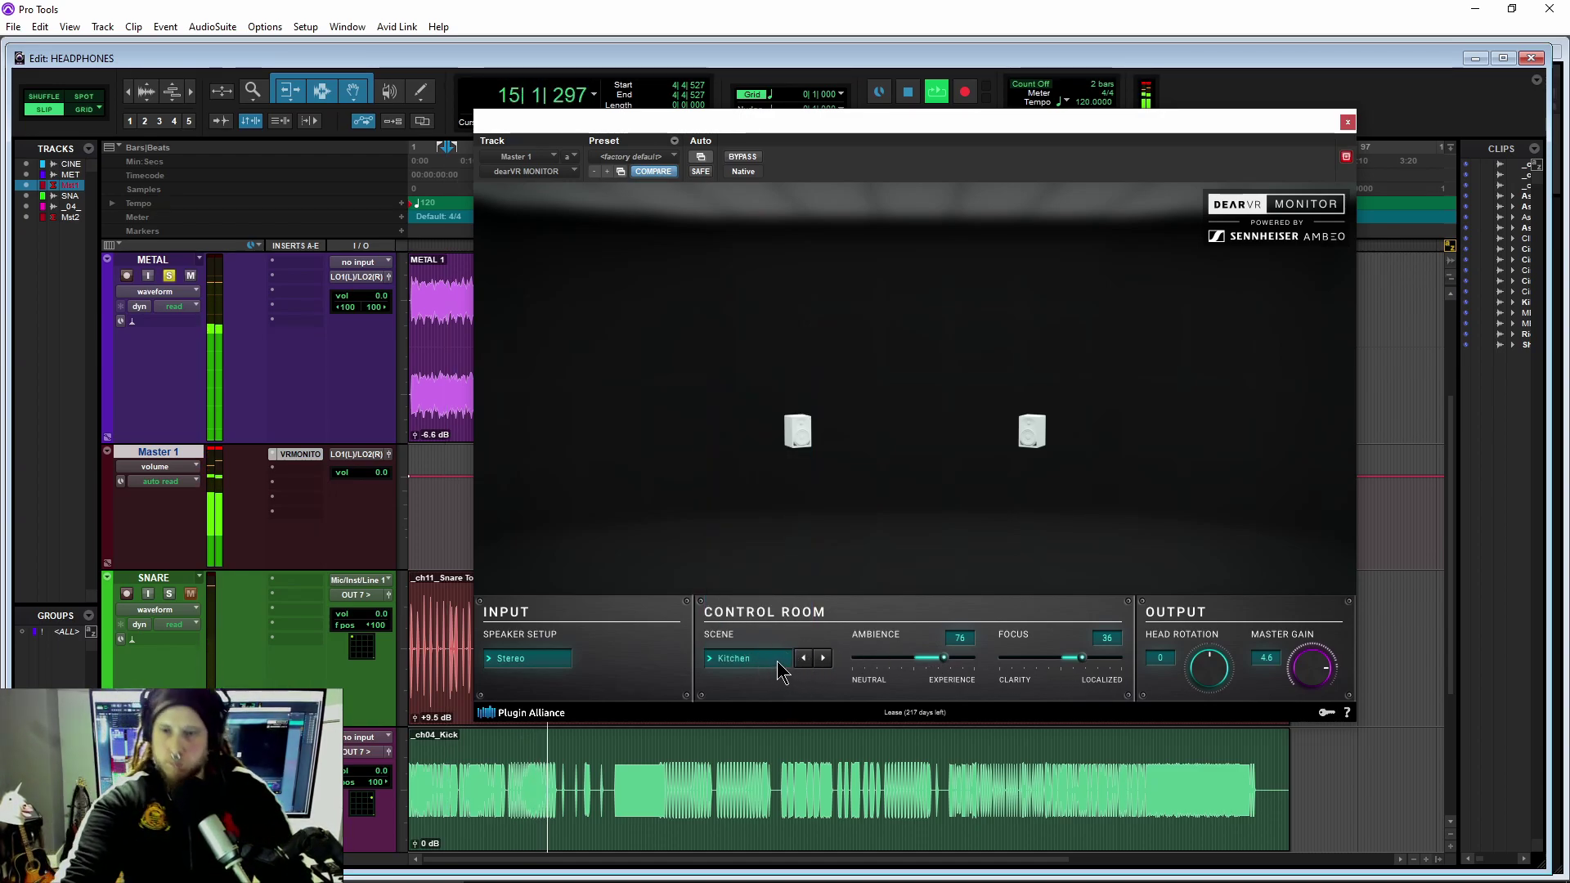
- Switch the scene to Club Large, set Ambience to 58 and stop playback
left_click(781, 661)
left_click(781, 528)
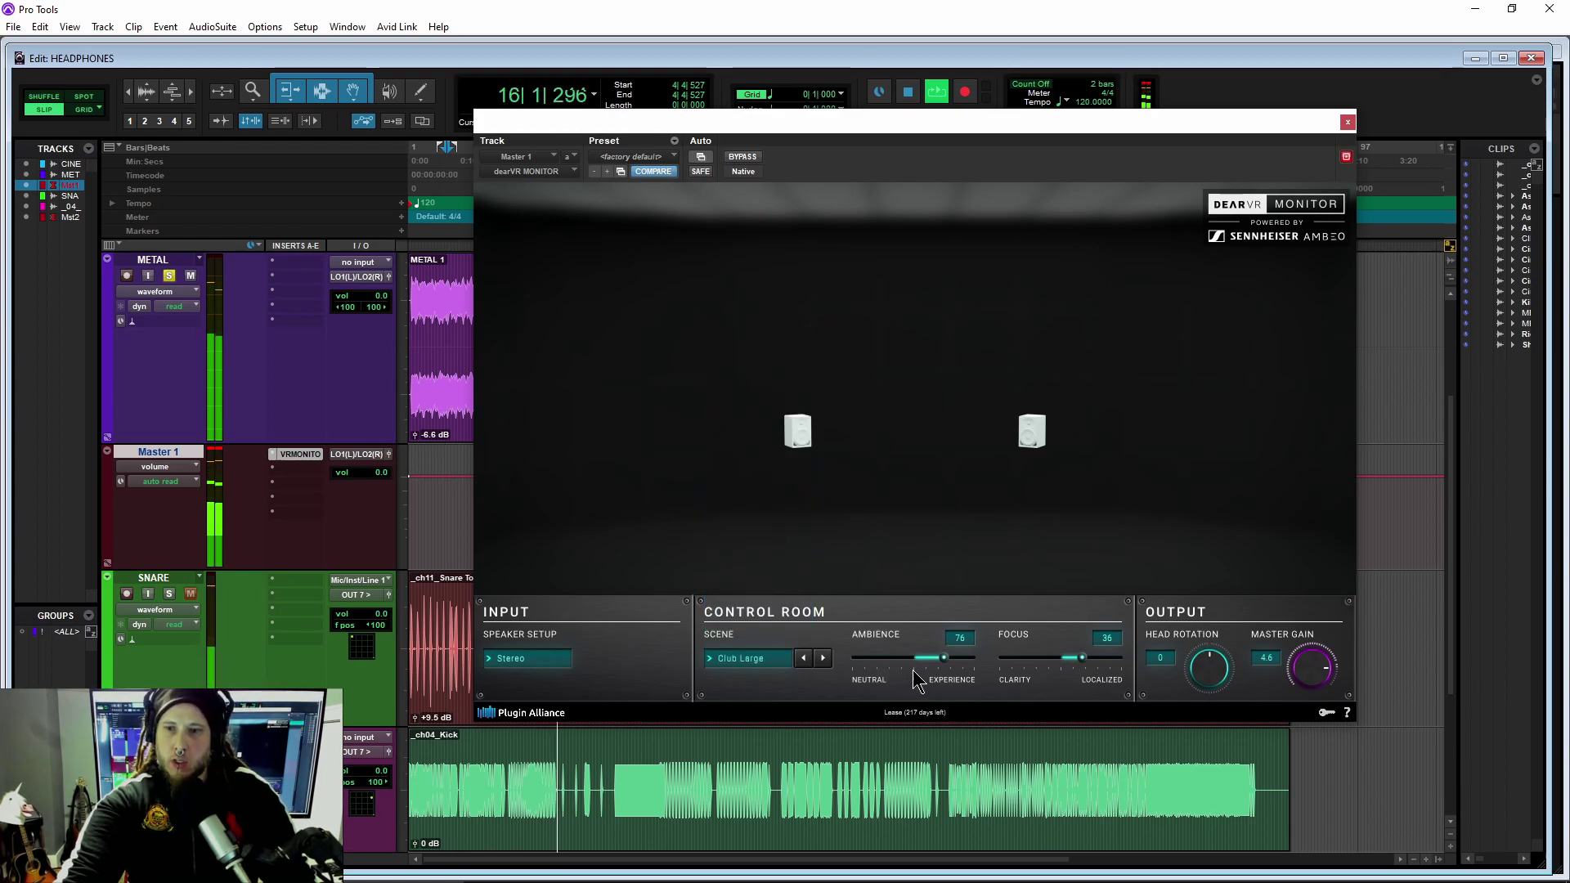
left_click_drag(944, 658, 923, 659)
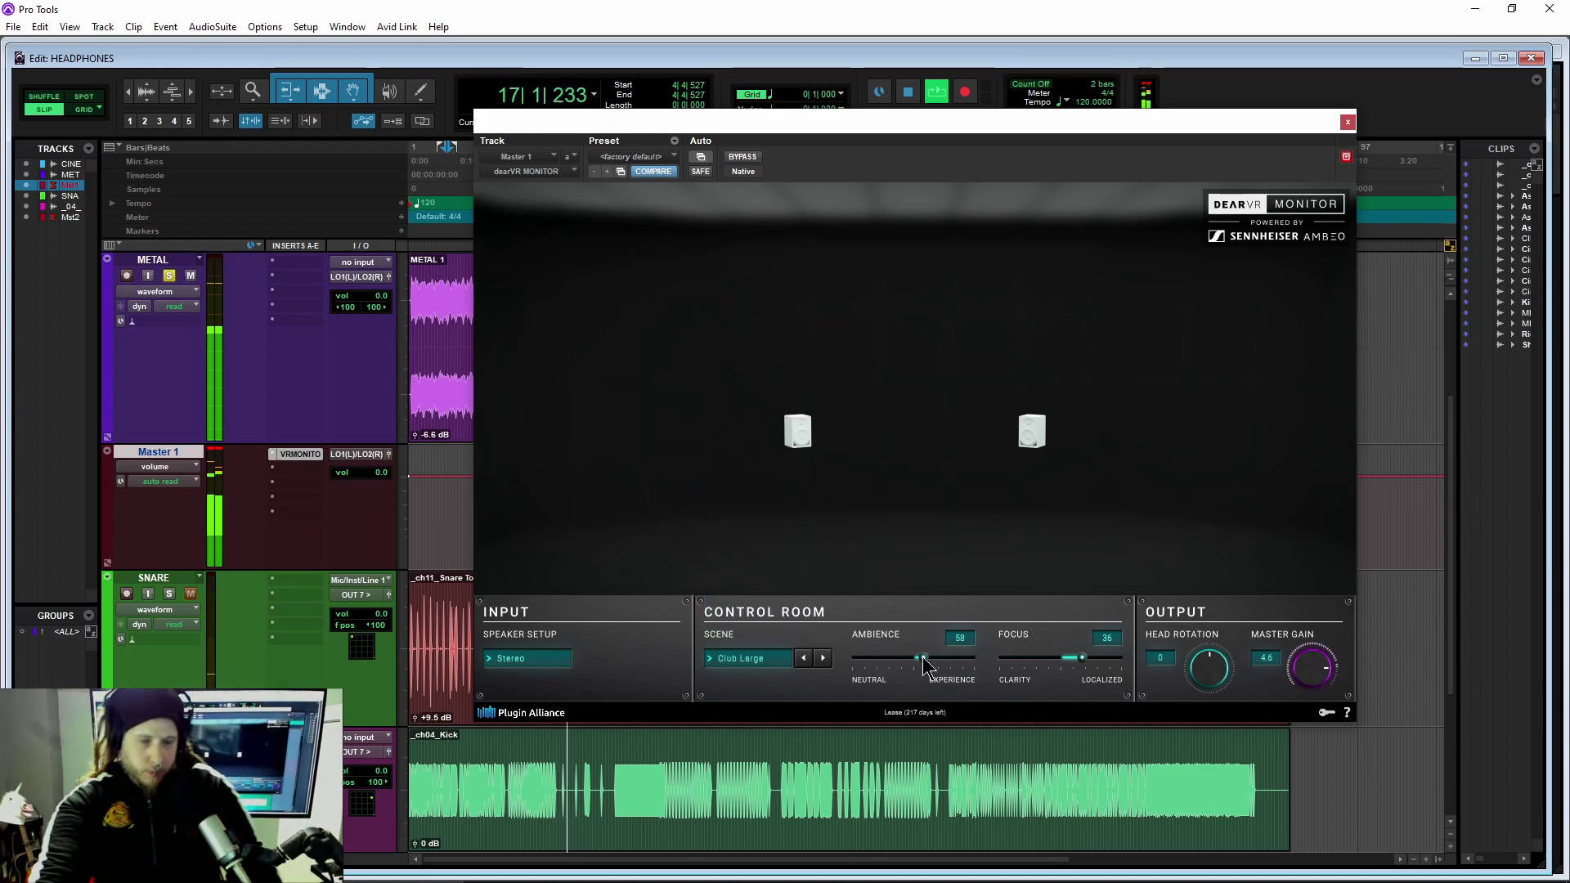
key("space")
- Switch the scene to Analytic Position and start playback
left_click(752, 659)
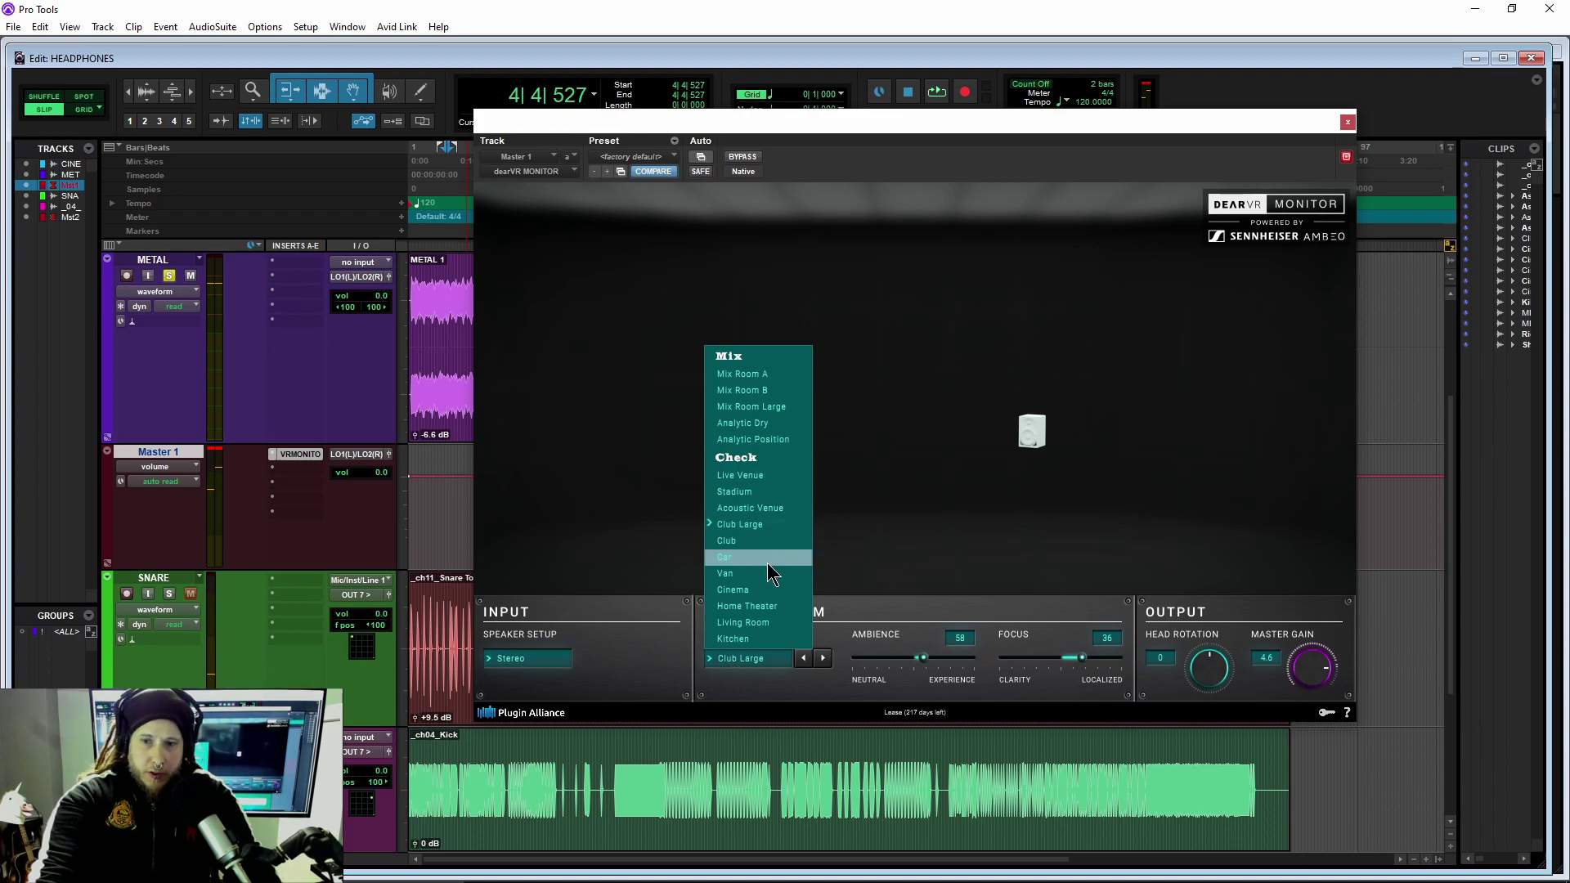
left_click(761, 691)
left_click(822, 659)
left_click(822, 659)
left_click(748, 659)
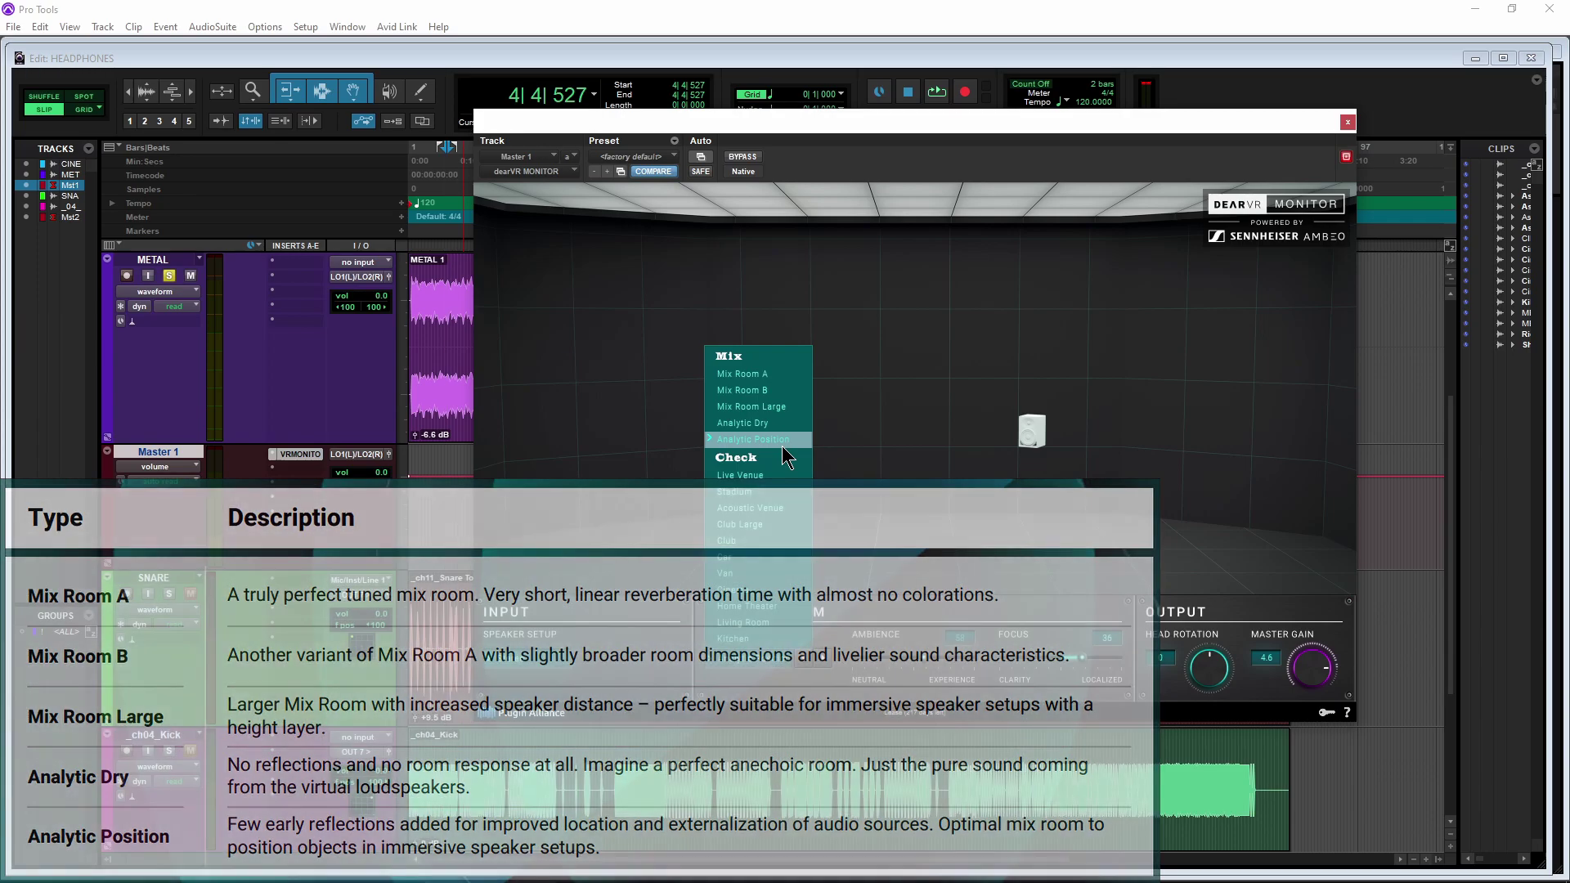
left_click(782, 445)
key("space")
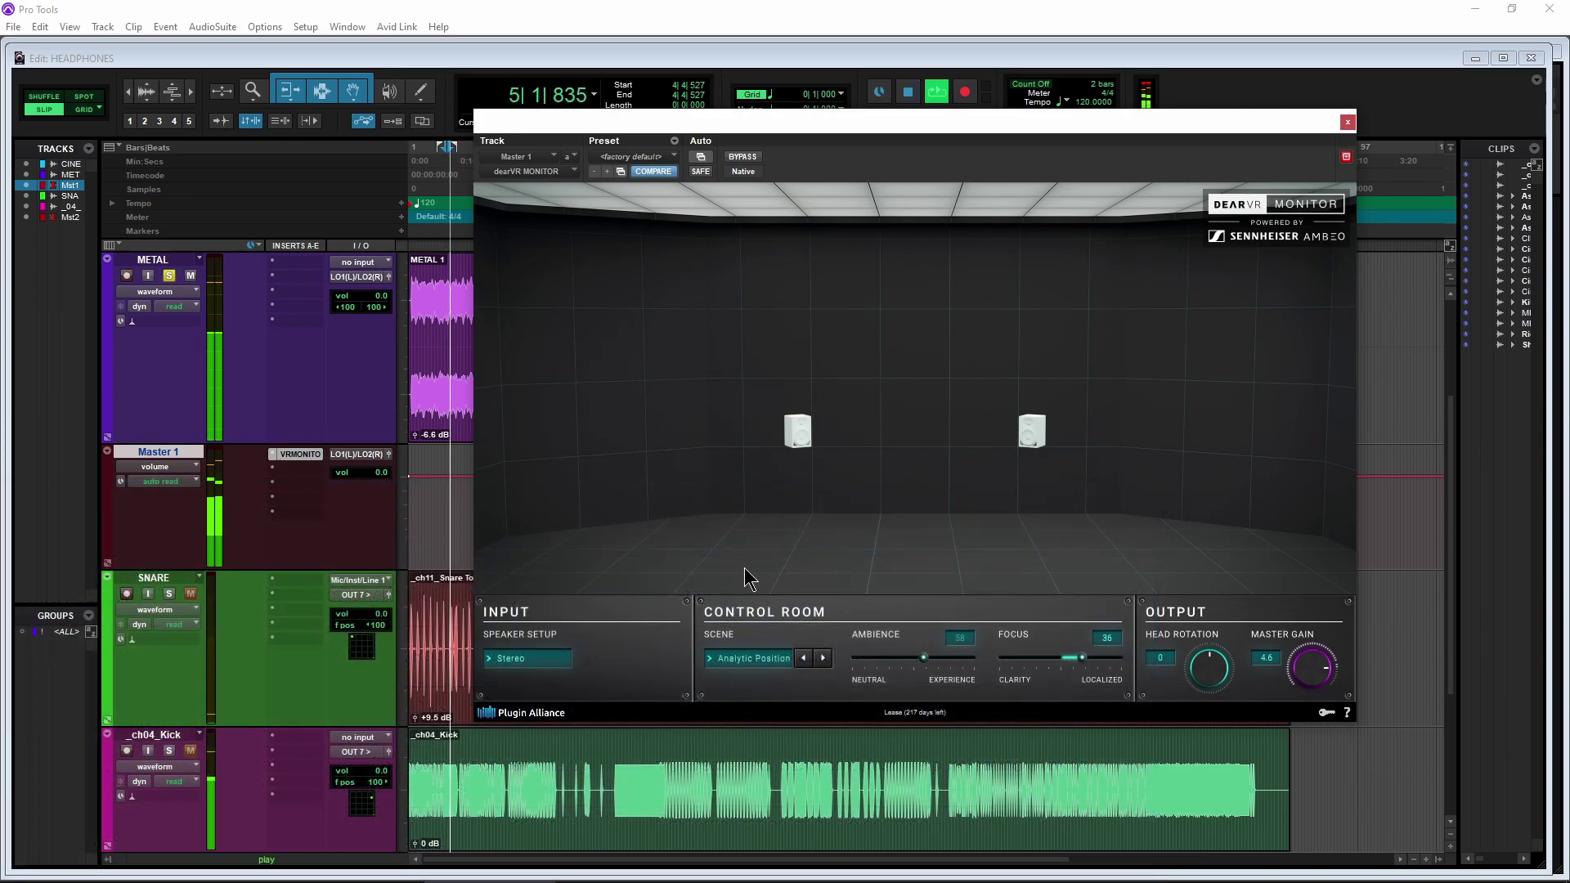
- Audition the Analytic Dry scene during playback, ending on Mix Room Large with Ambience at 60
left_click(779, 658)
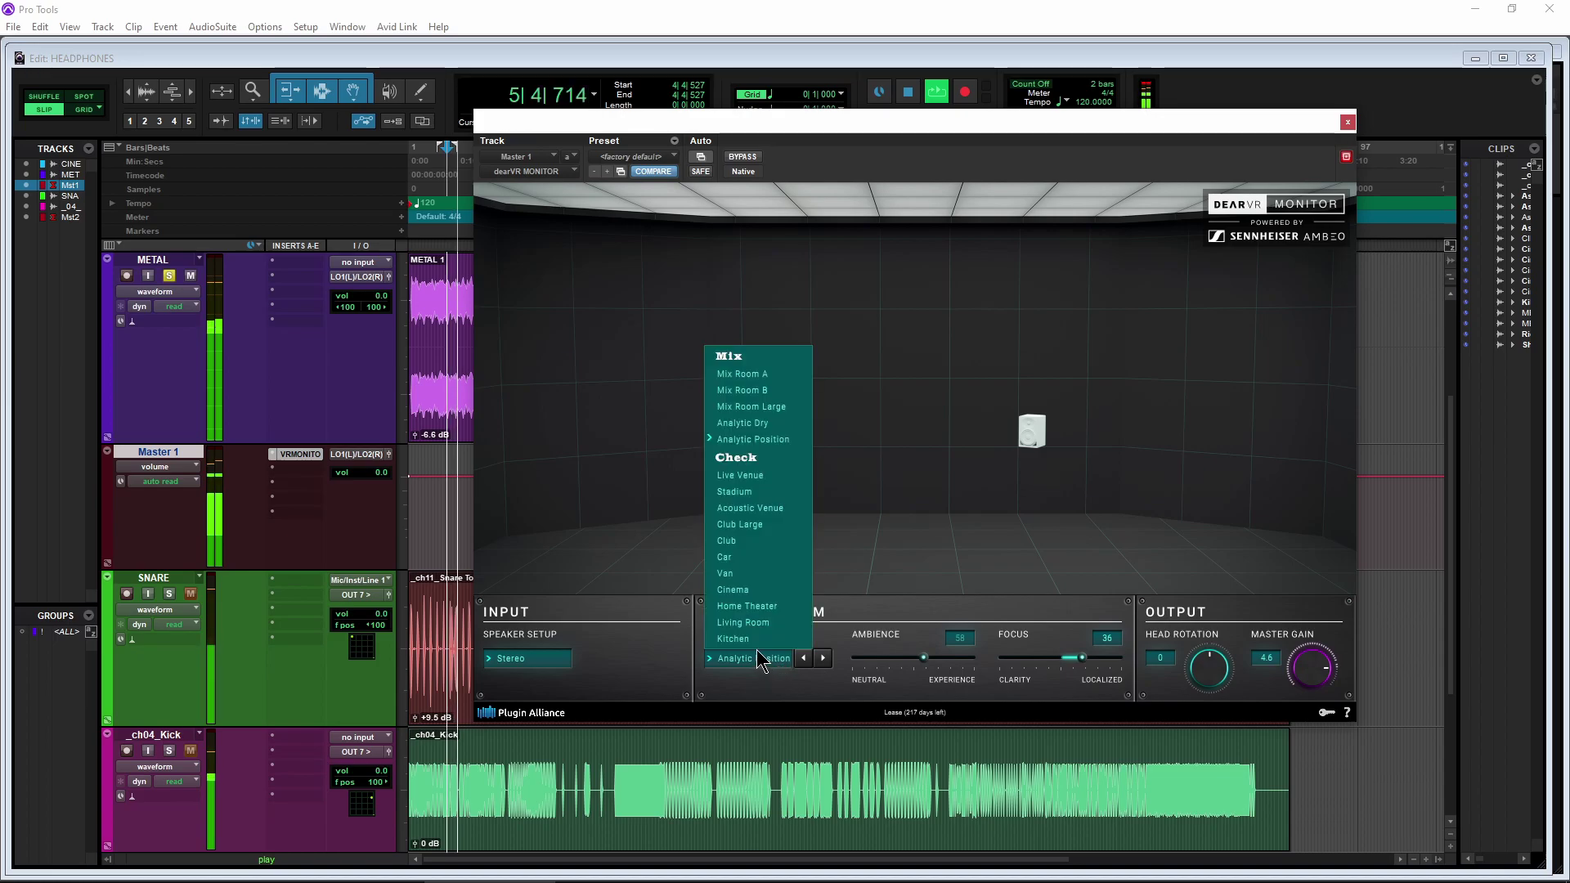
left_click(760, 425)
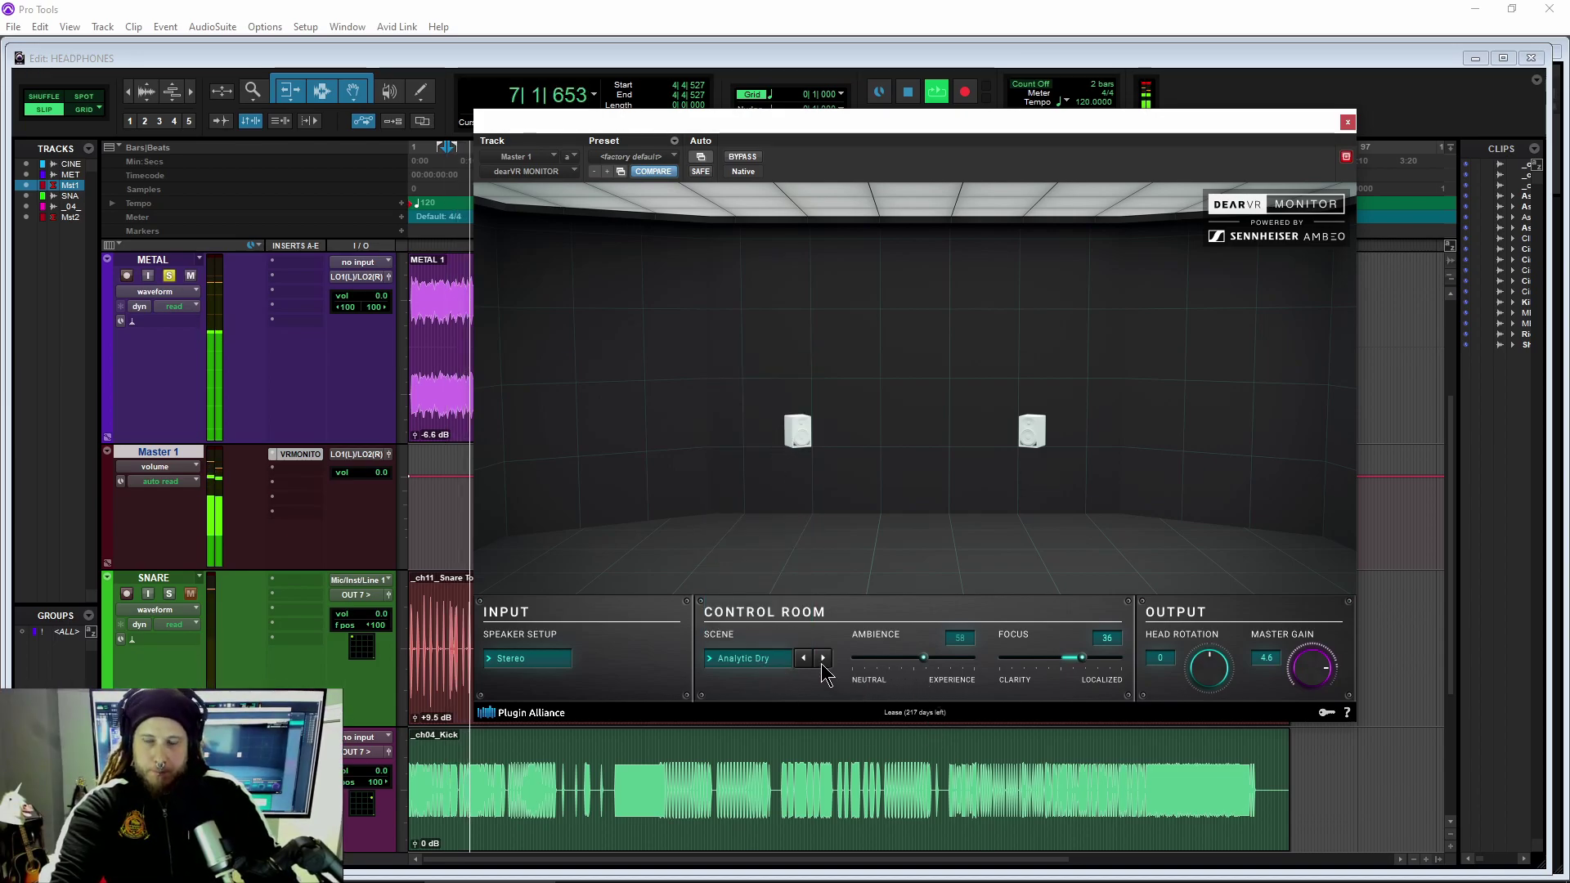
left_click(773, 656)
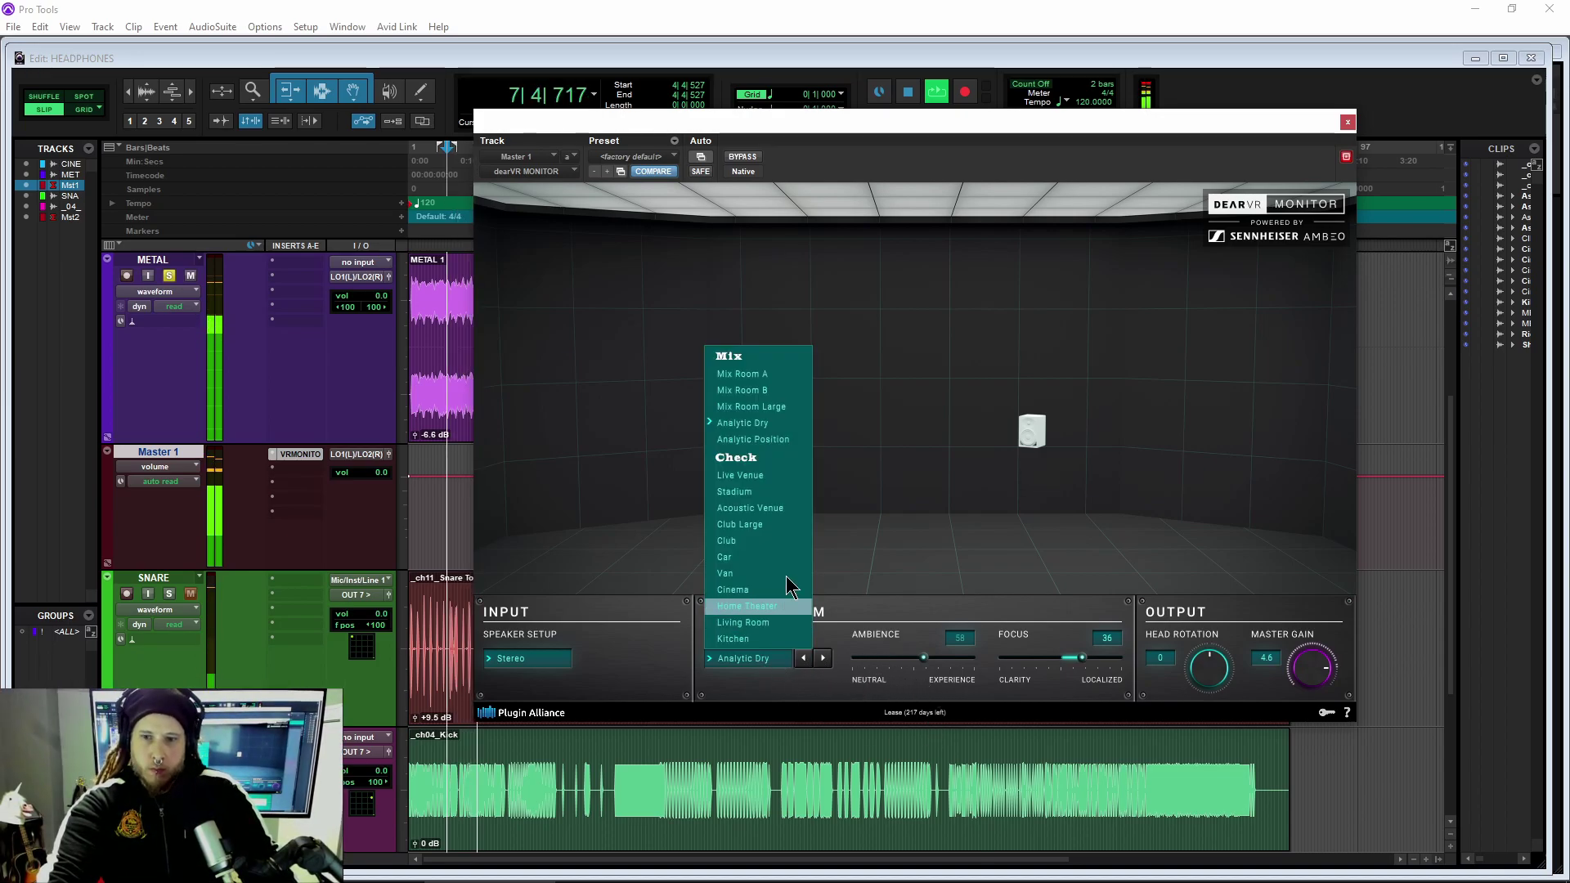
left_click(784, 407)
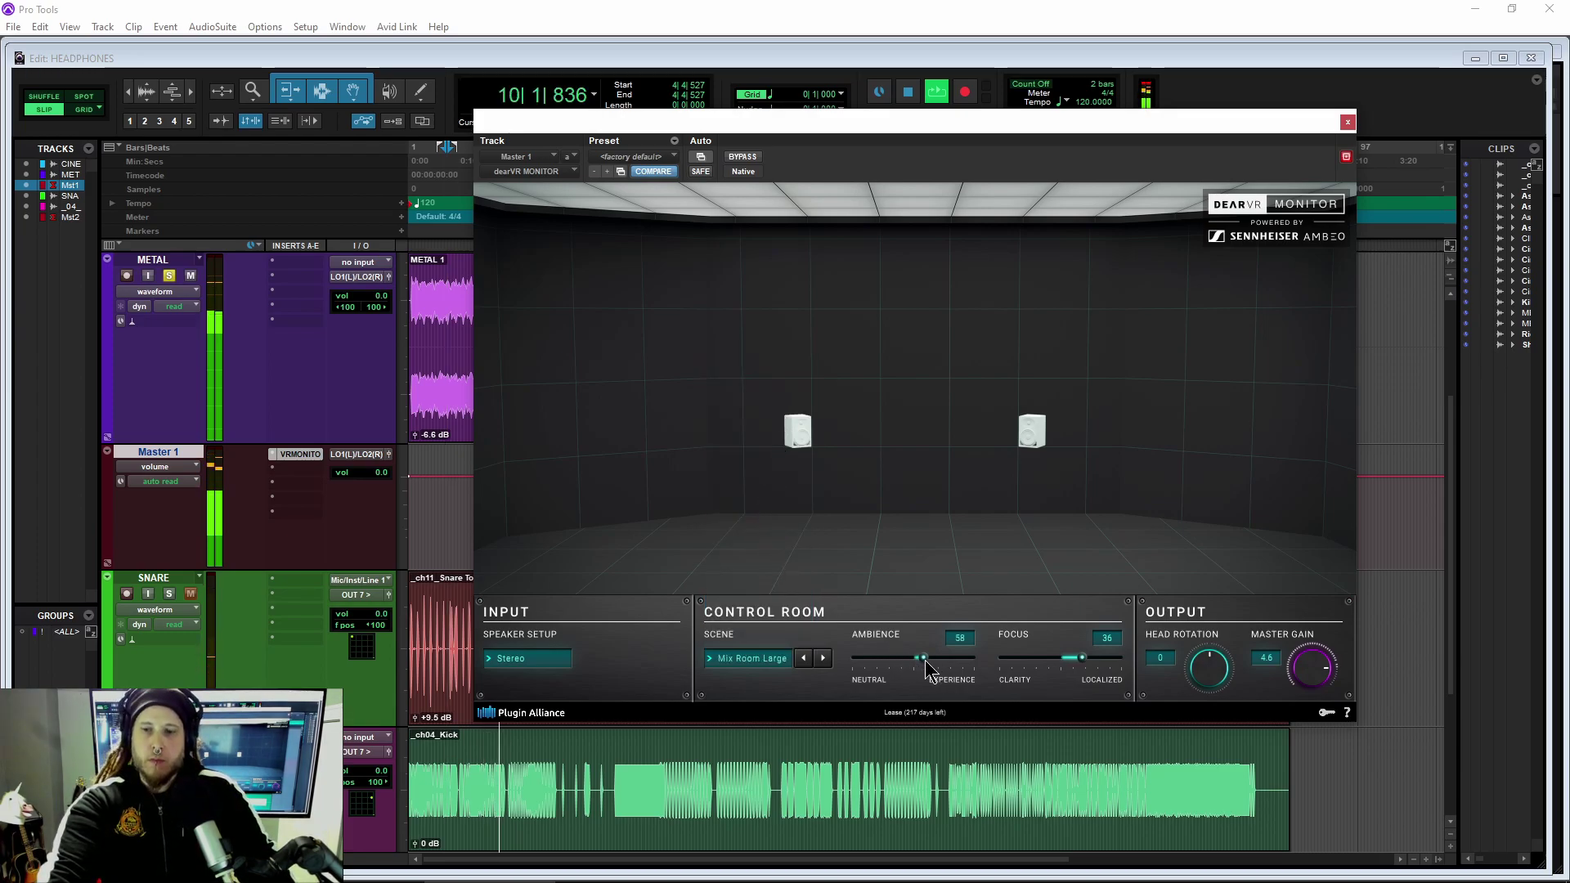
- Switch the scene to Mix Room B and the speaker setup to Stereo Wide
left_click(764, 658)
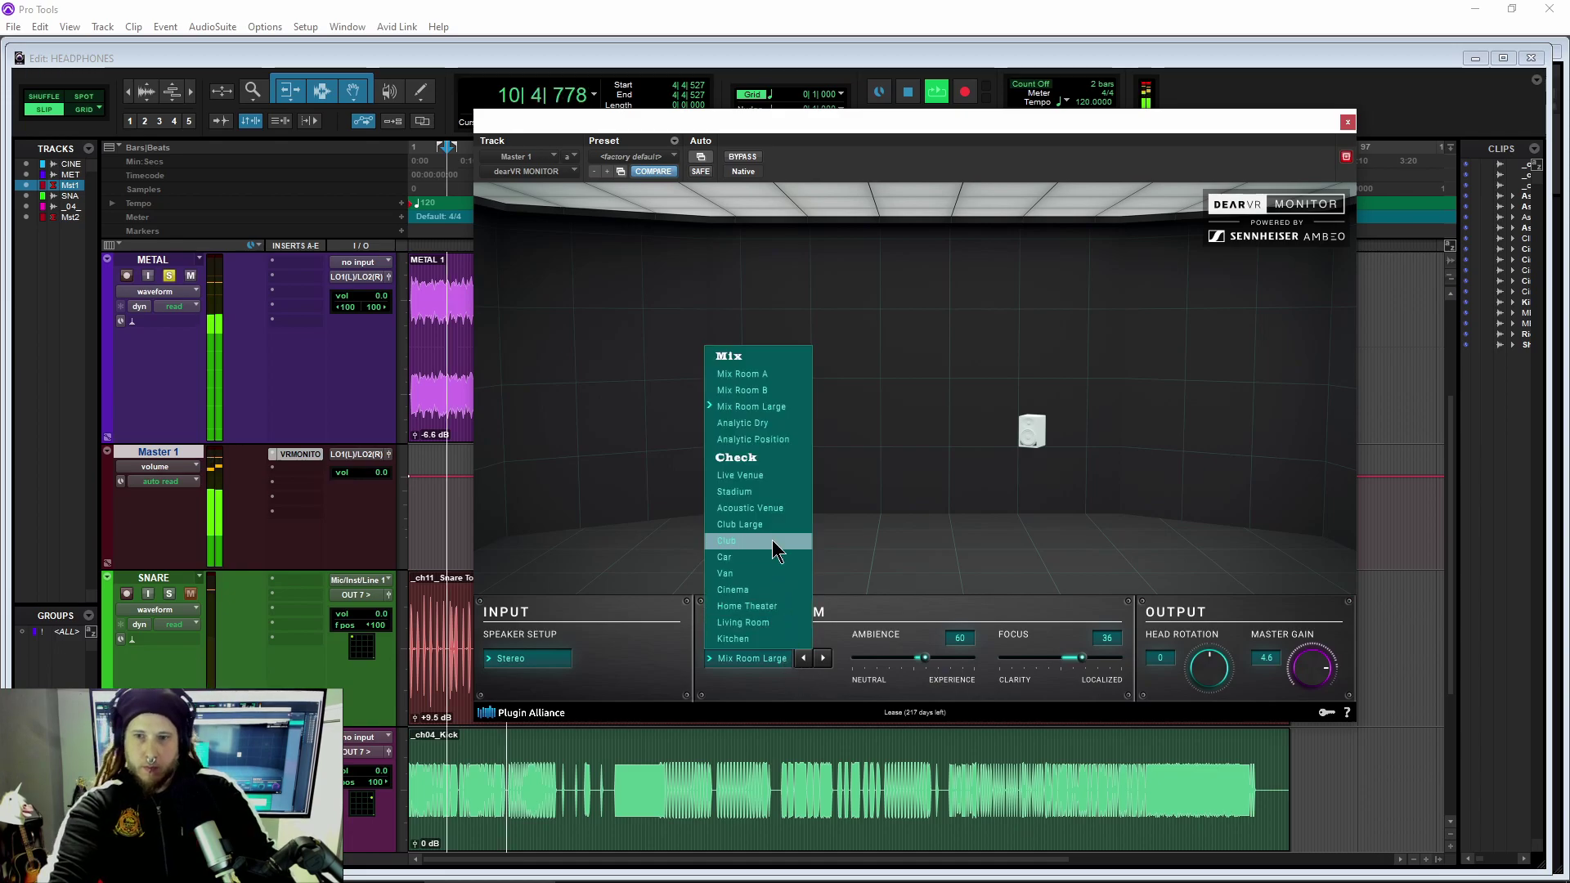
left_click(756, 393)
left_click(540, 659)
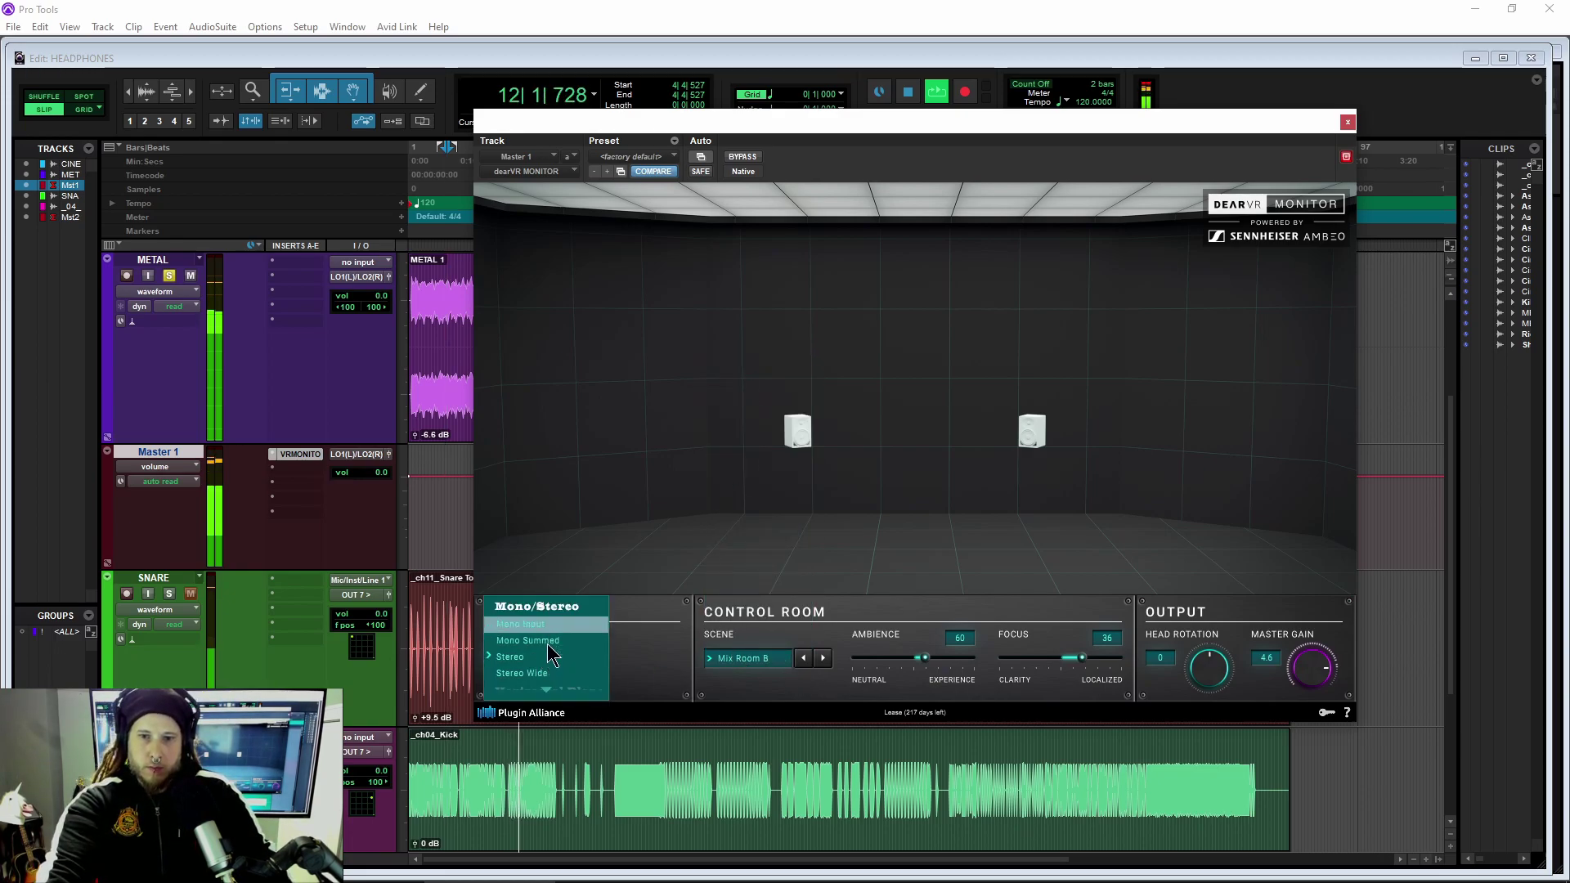
left_click(548, 669)
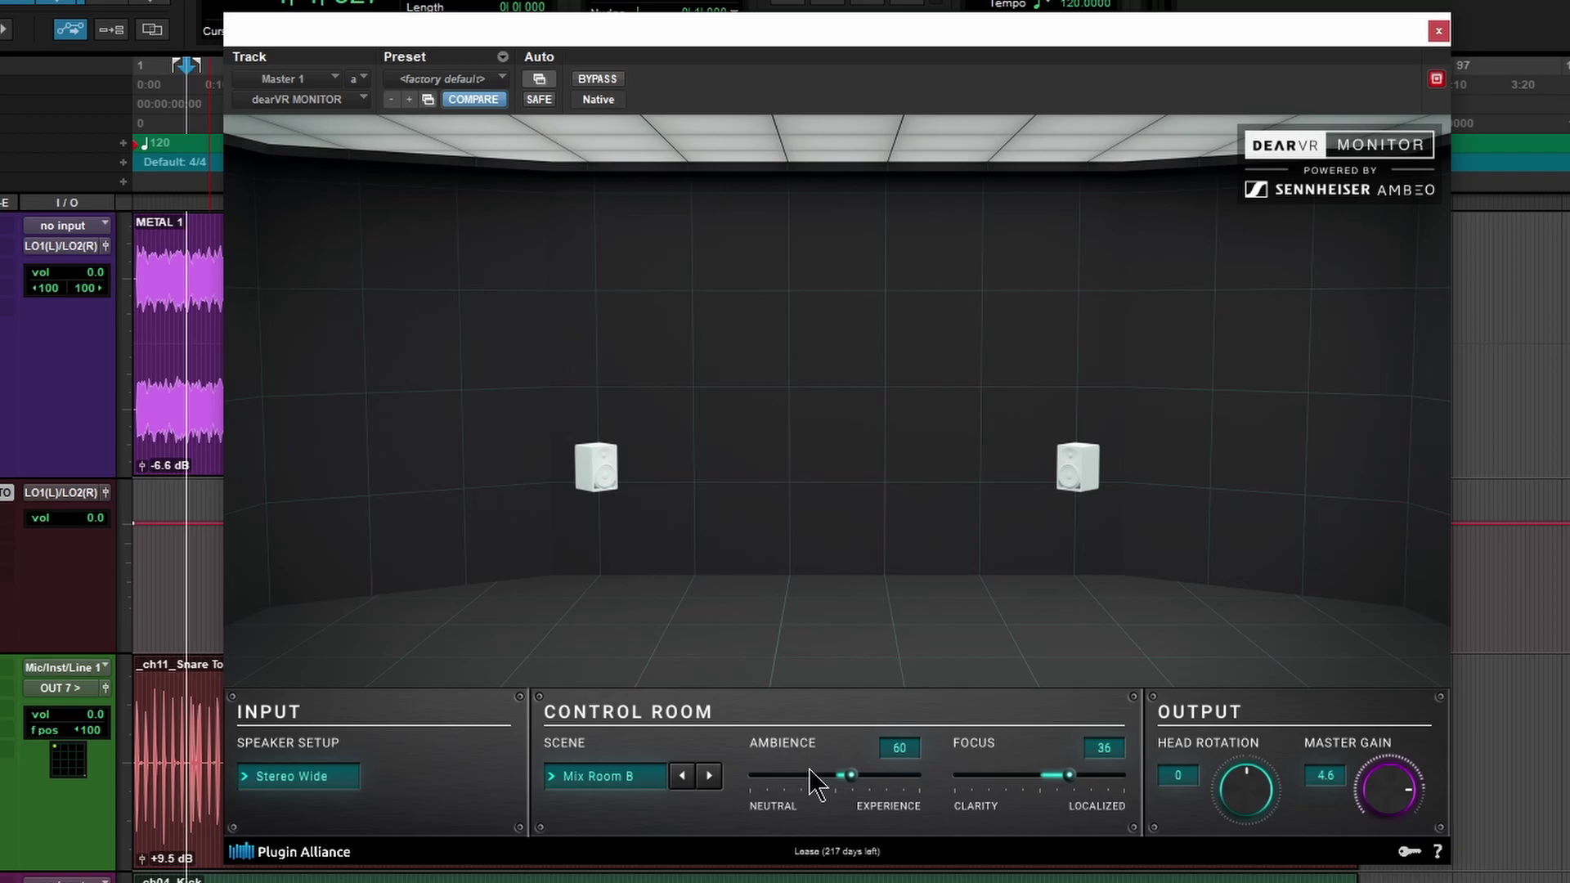
- Switch the scene to Car and compare Ambience settings of 40, 0 and 100 during playback
left_click(586, 781)
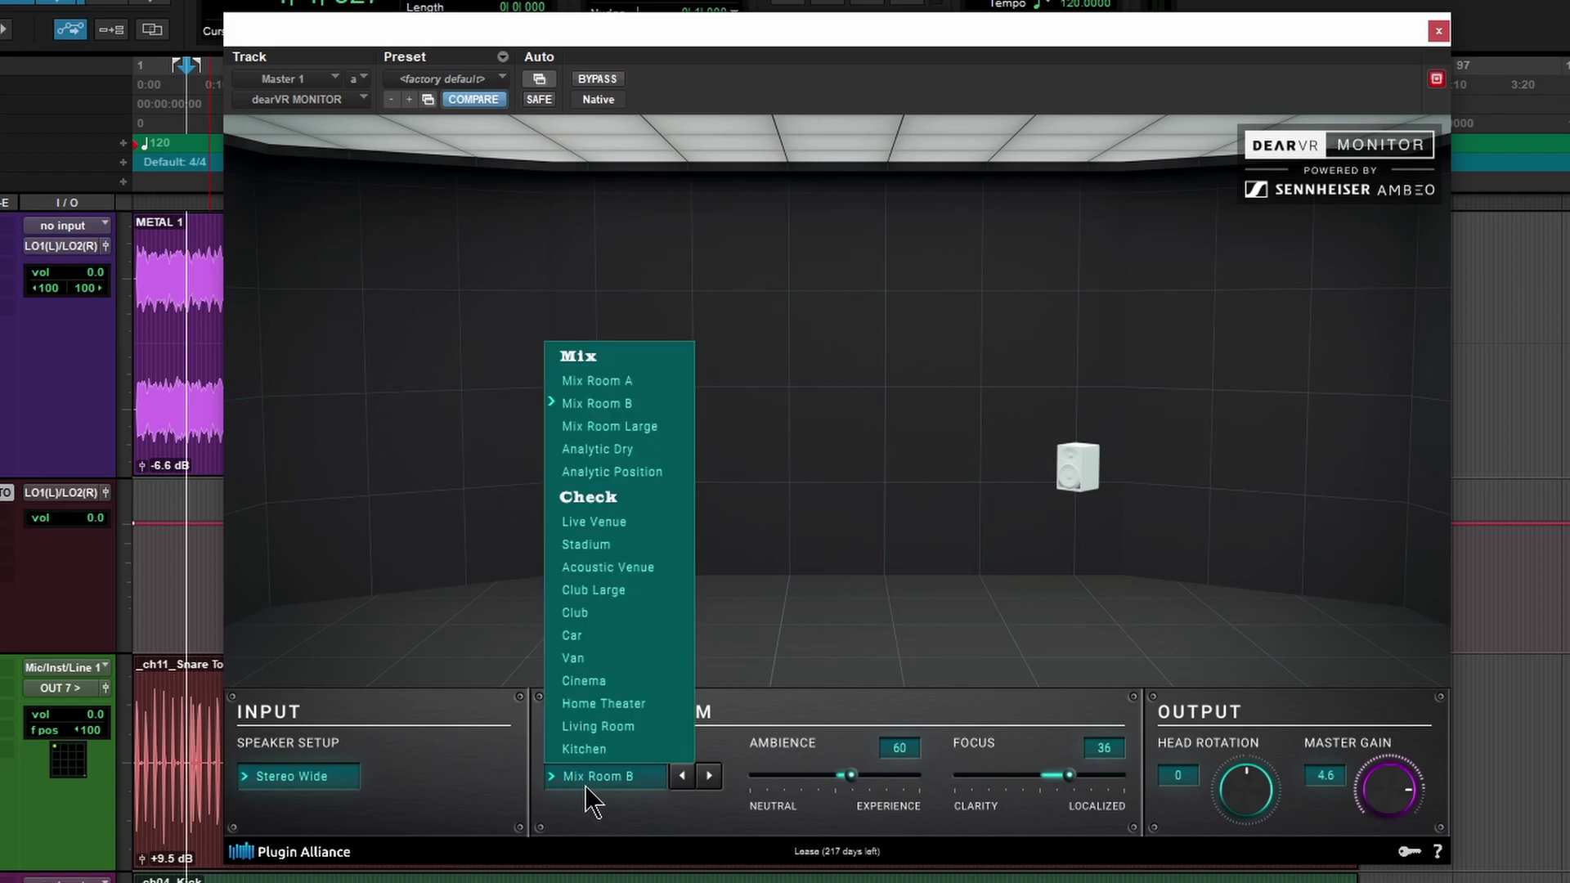
left_click(609, 637)
left_click_drag(850, 777, 821, 775)
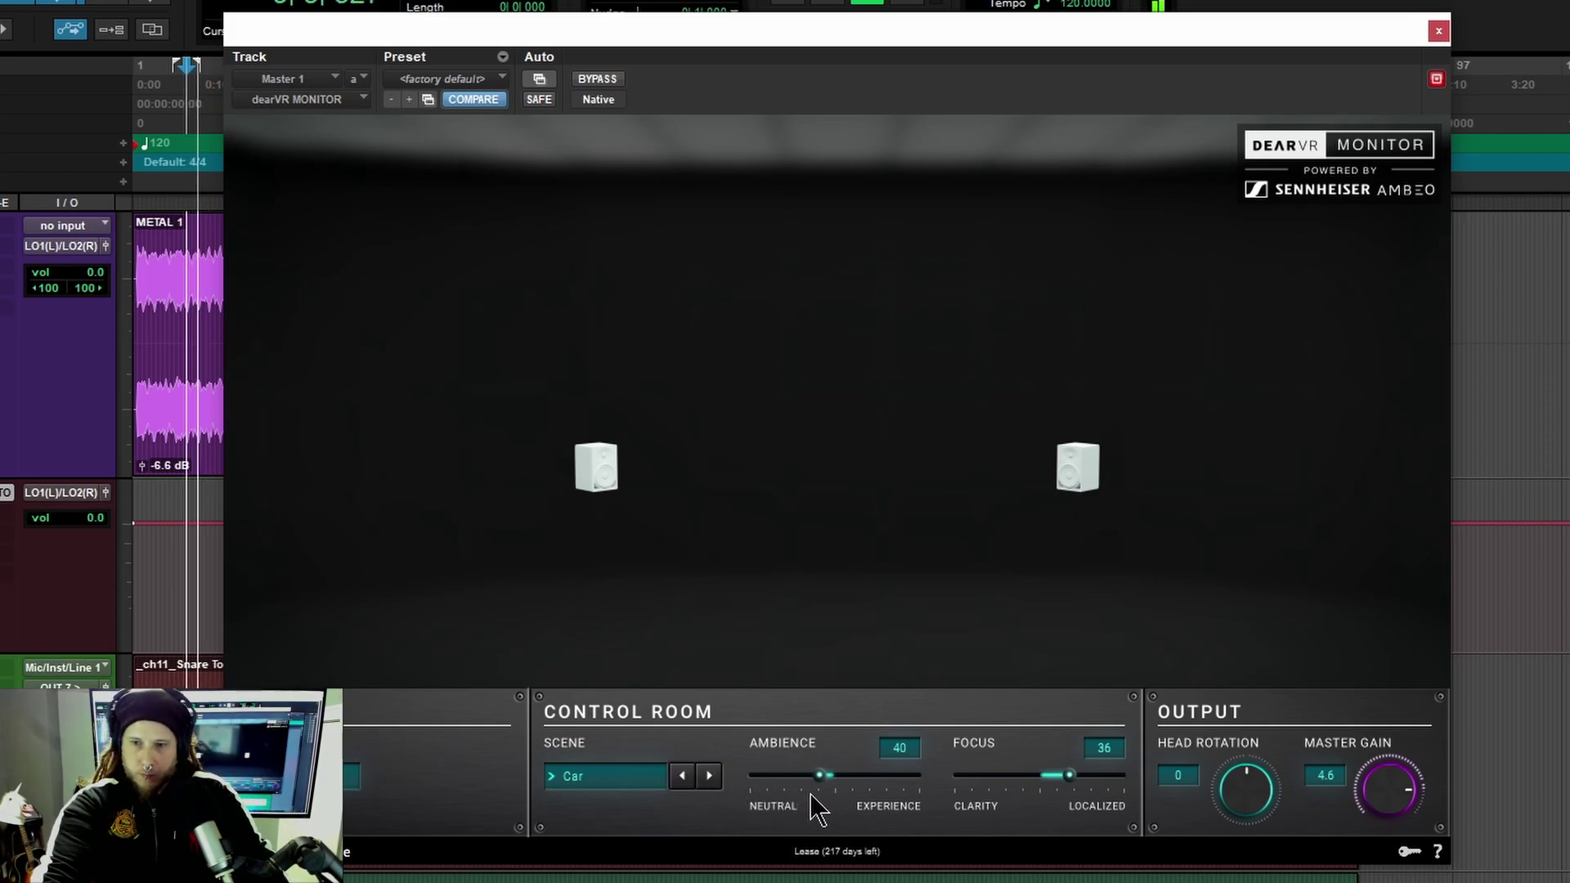
left_click_drag(814, 778, 750, 773)
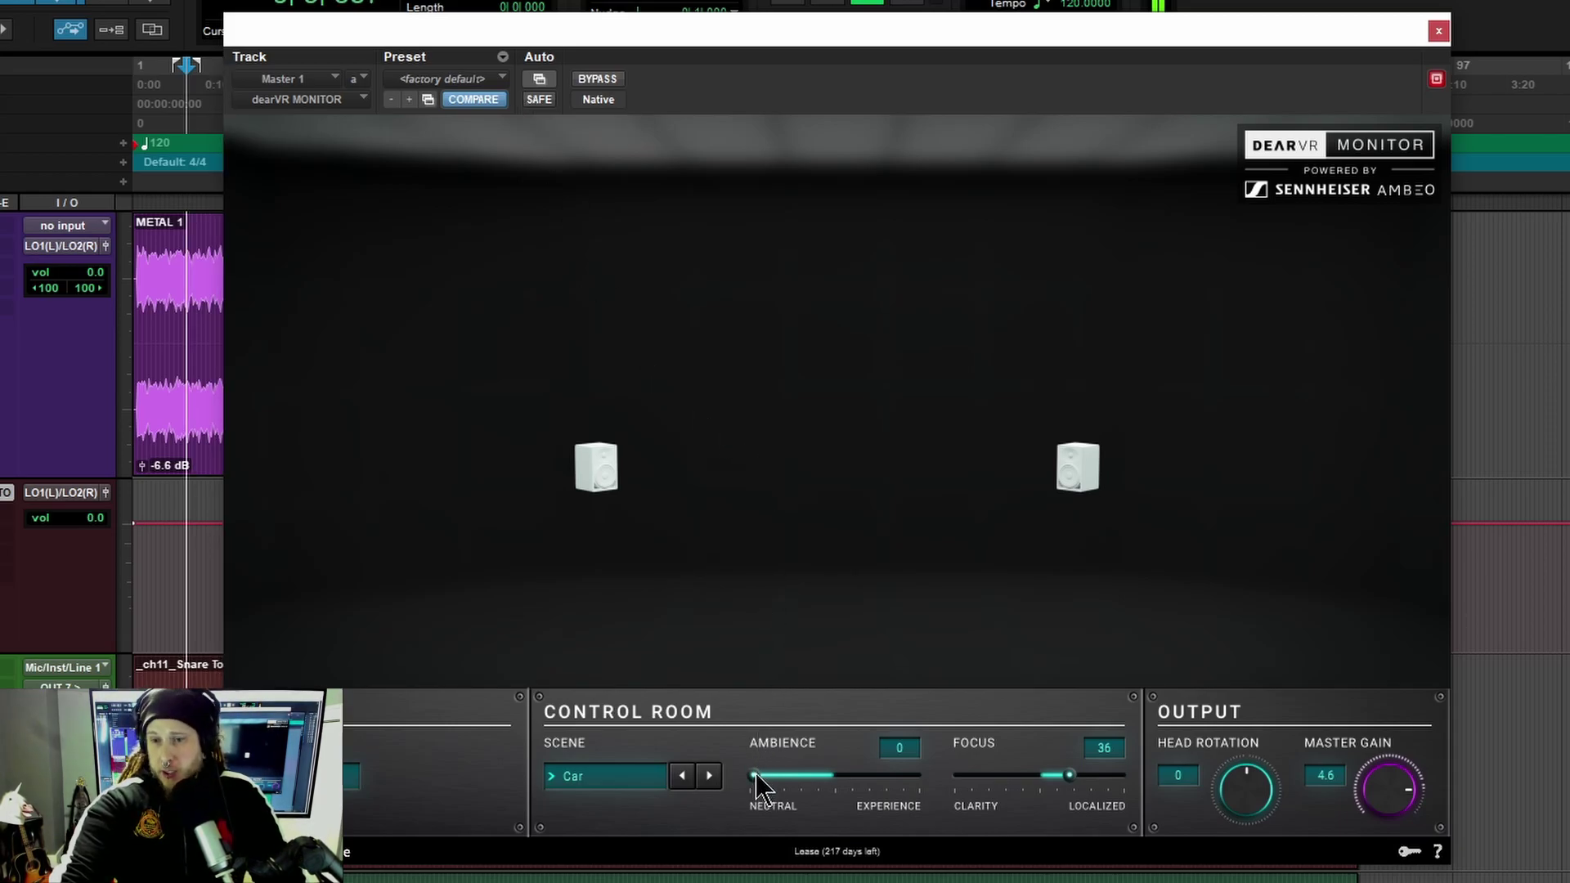
left_click_drag(755, 773, 919, 772)
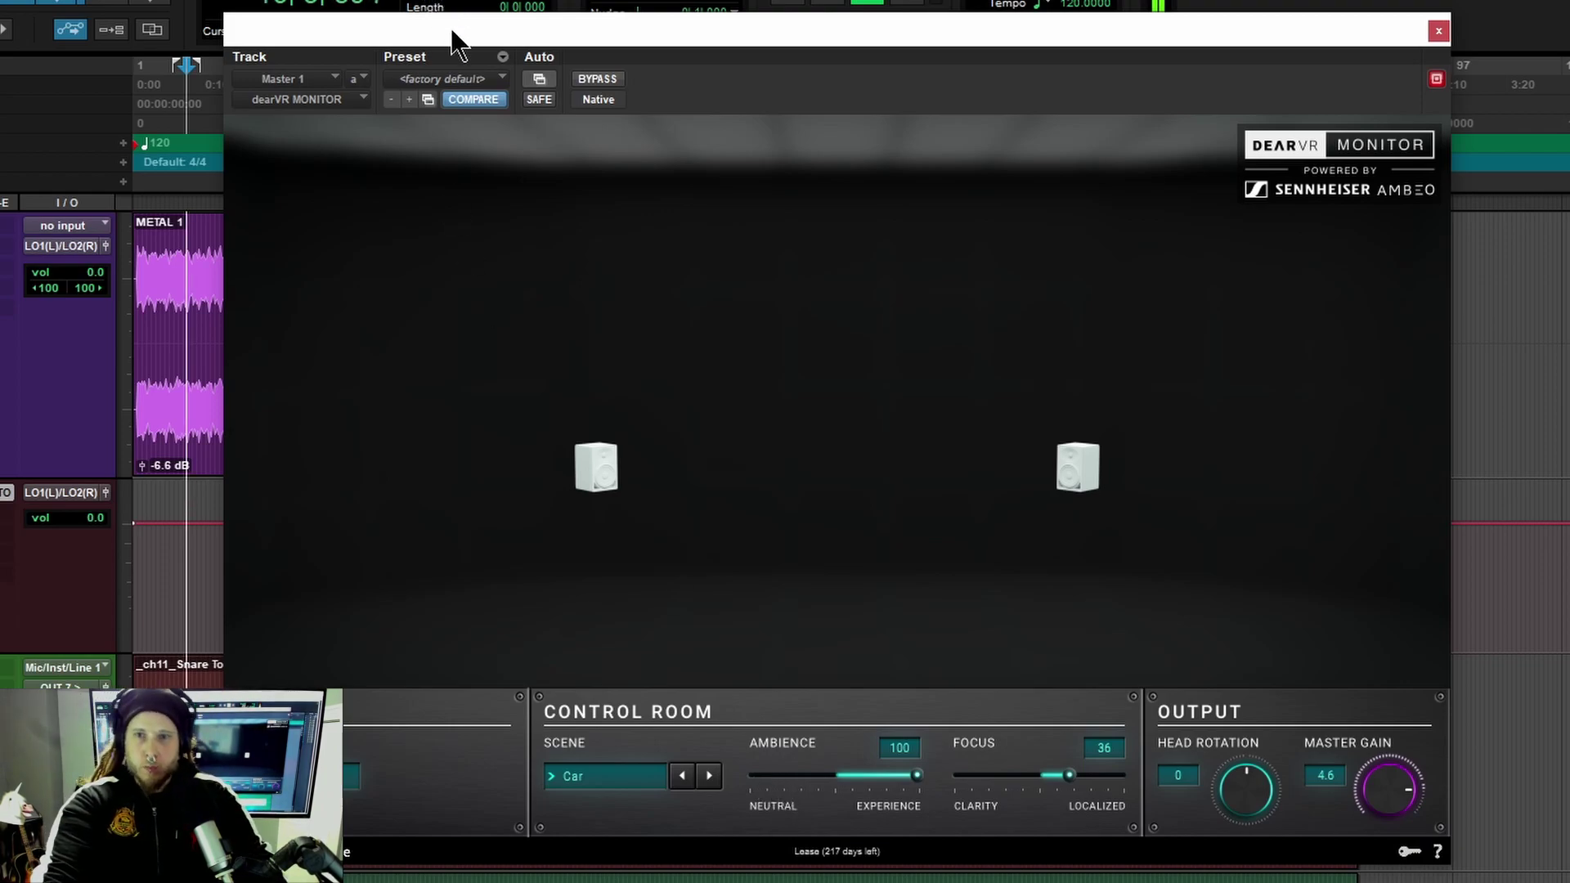
- Reposition the plug-in window, set Ambience to 63 and stop playback
left_click_drag(459, 44, 486, 58)
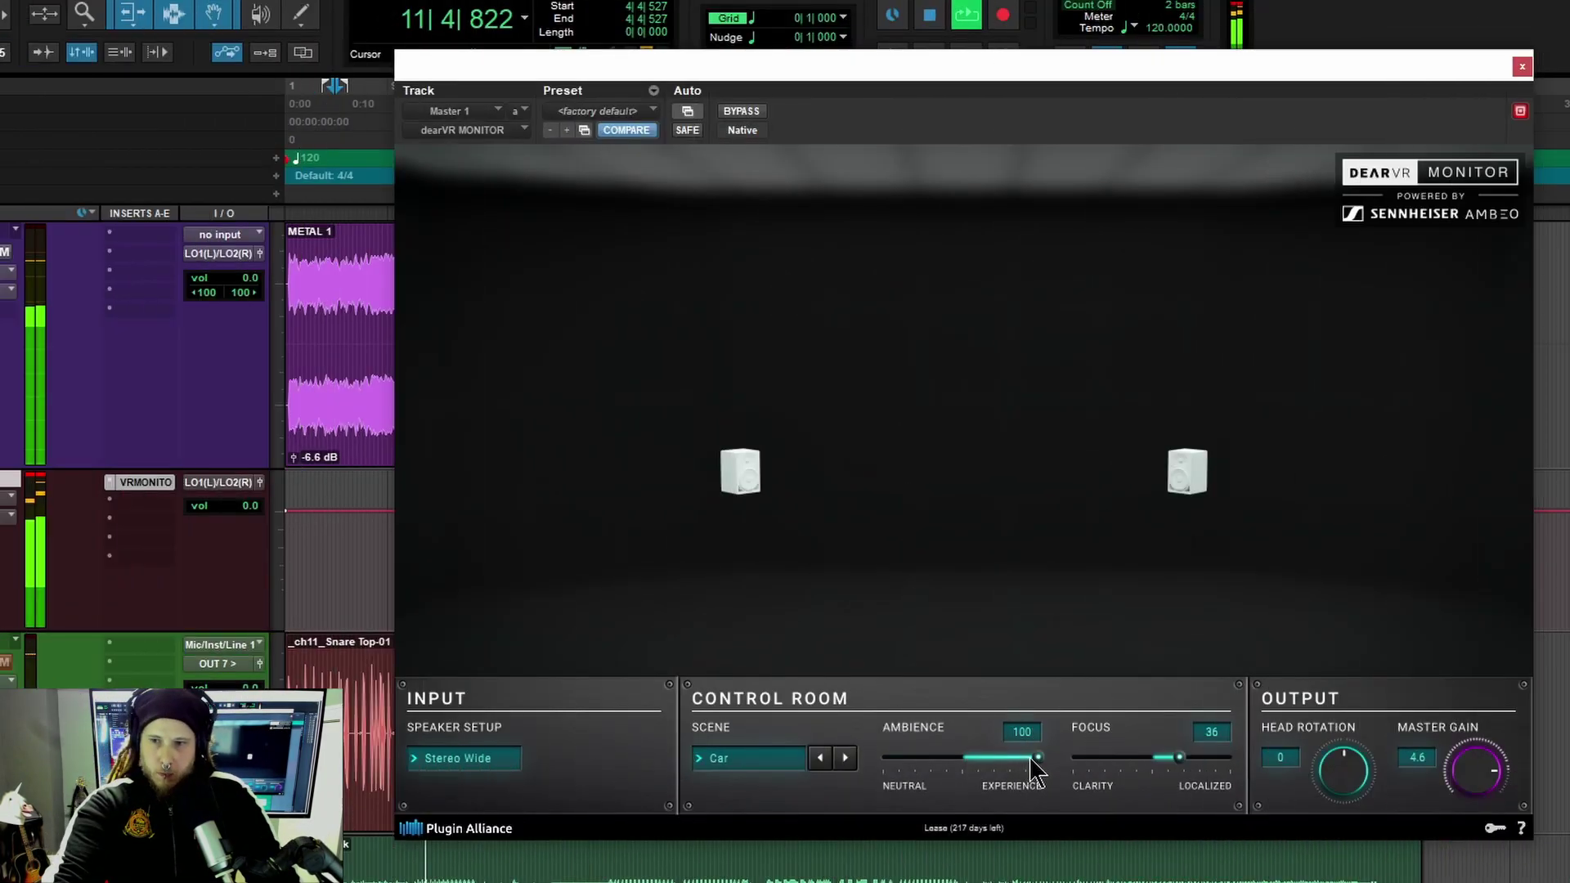
left_click_drag(944, 789, 872, 790)
mouse_move(971, 757)
left_mouse_down()
mouse_move(1019, 765)
mouse_move(982, 766)
left_mouse_up()
key("space")
- Switch the scene to Cinema and play the track from about bar 55
left_click(721, 760)
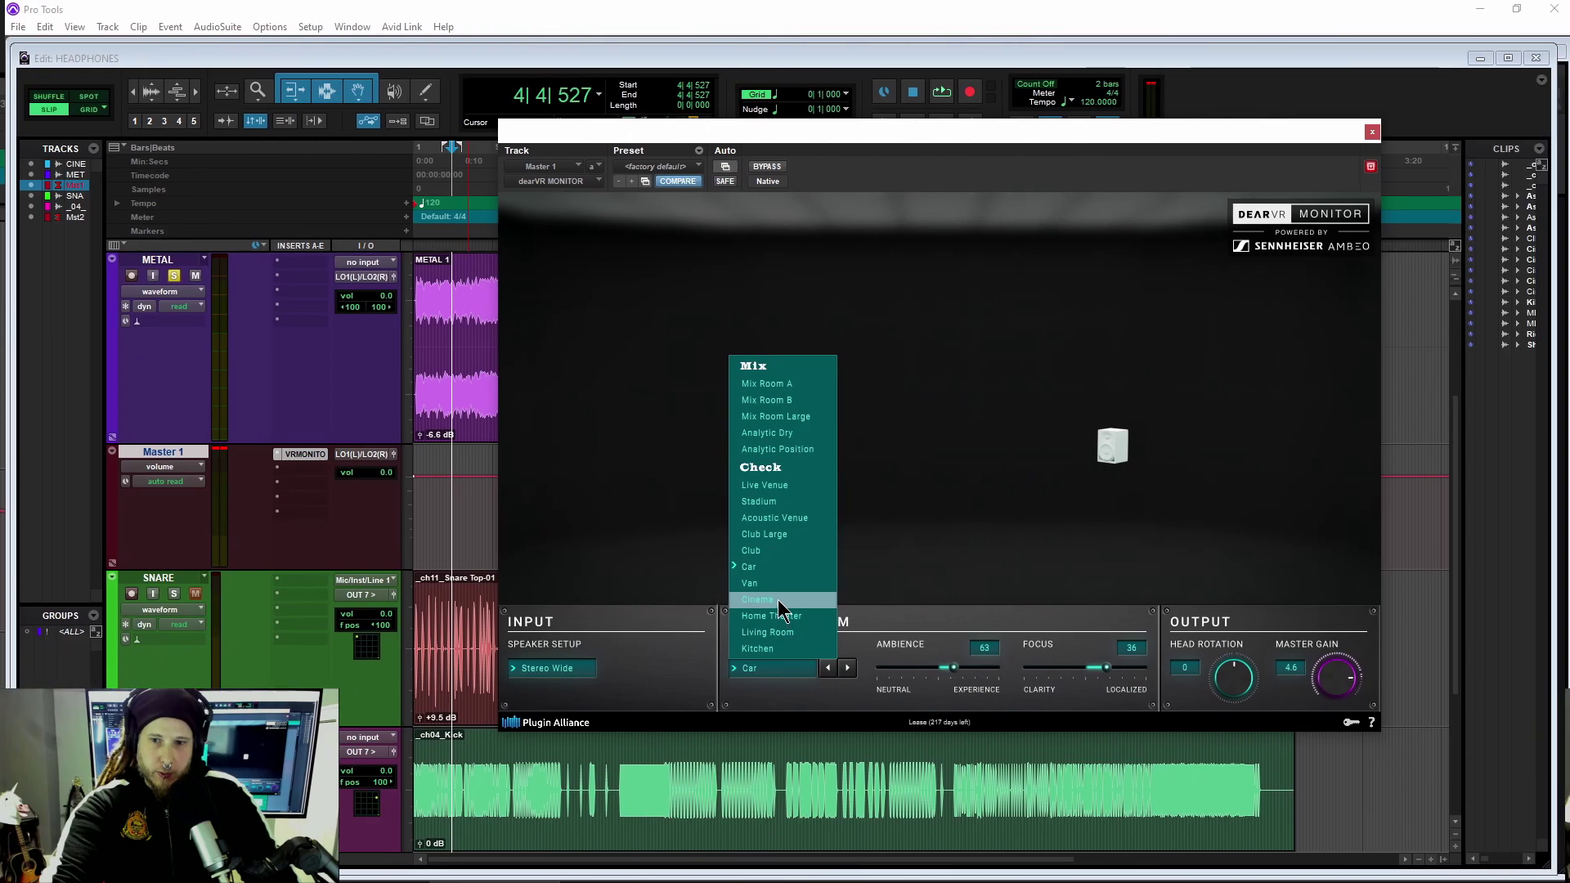
left_click(762, 671)
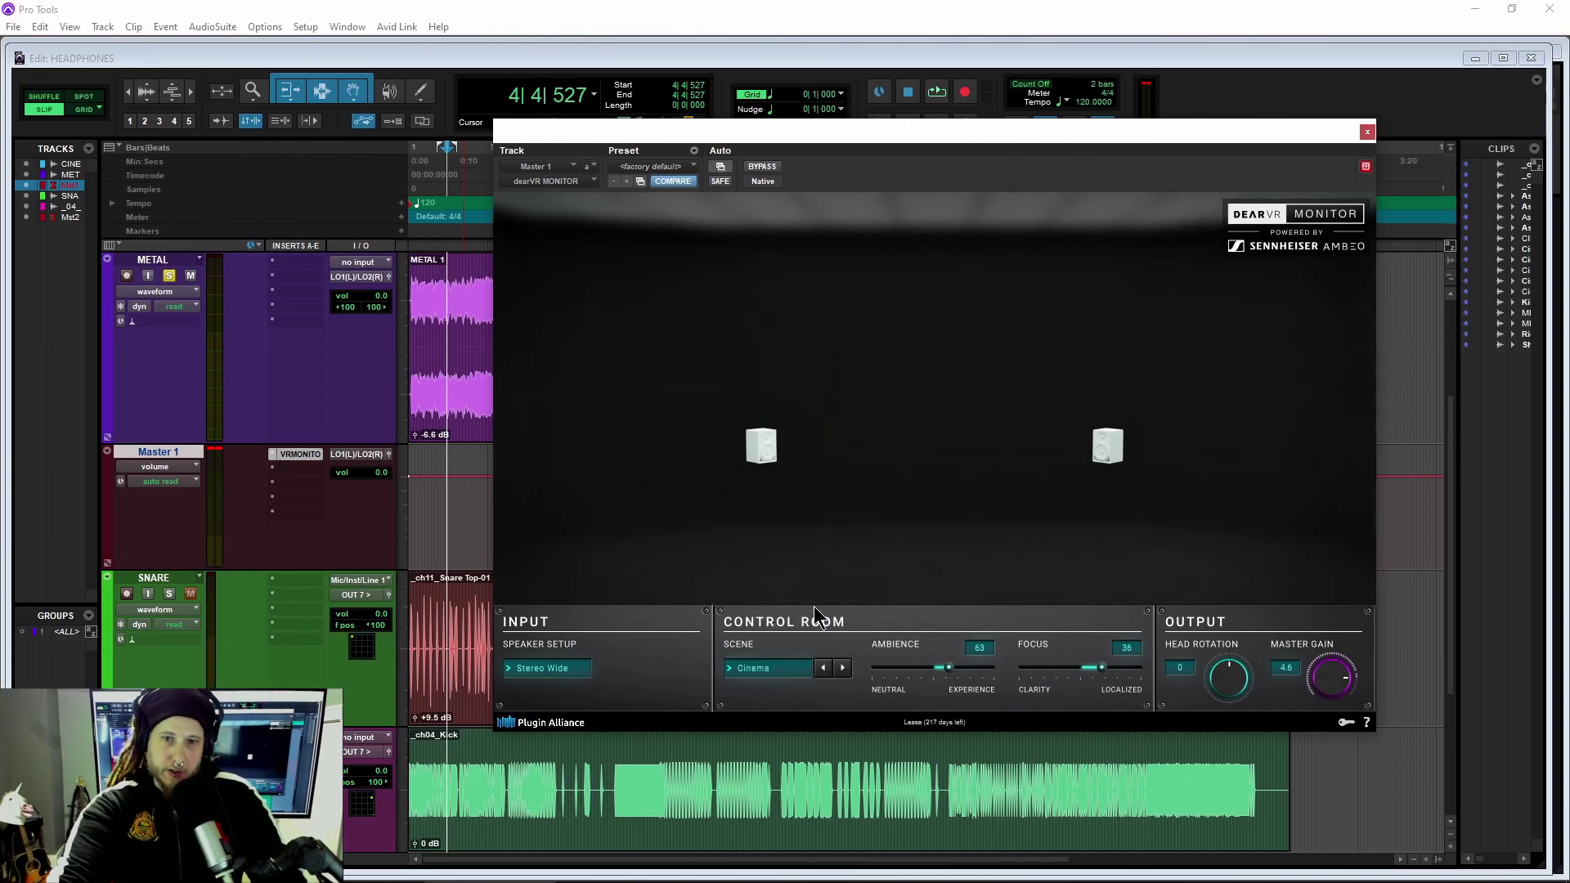
left_click_drag(803, 132, 826, 414)
left_click(947, 160)
key("space")
left_click_drag(936, 409, 842, 148)
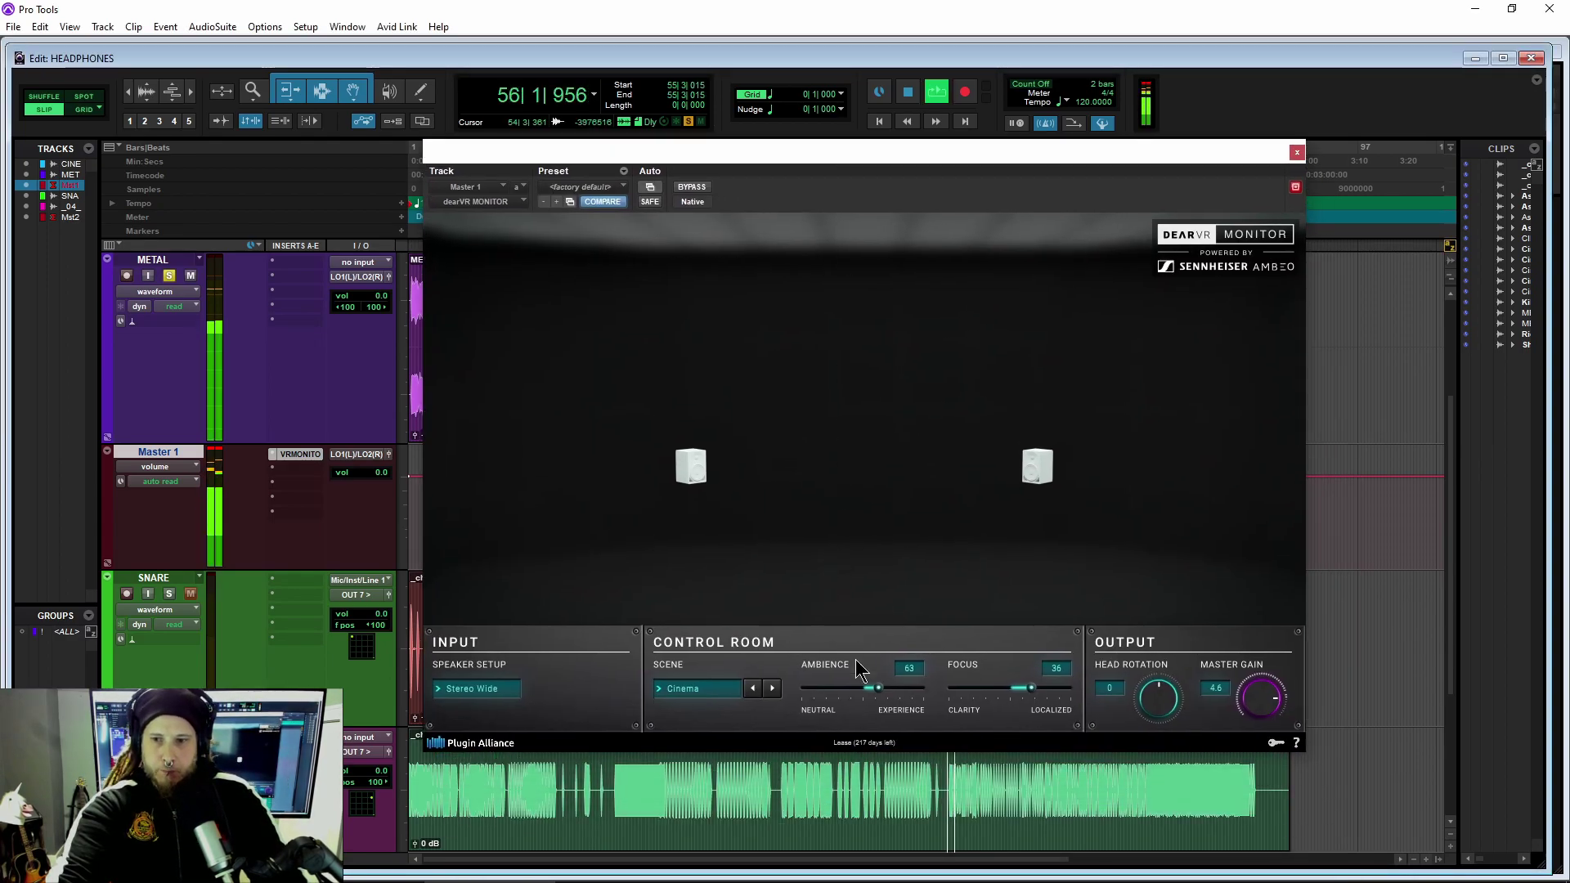
- Change the speaker setup to Stereo and compare Ambience at 97 and 0 in the Cinema scene, ending at 49
left_click_drag(880, 691, 914, 688)
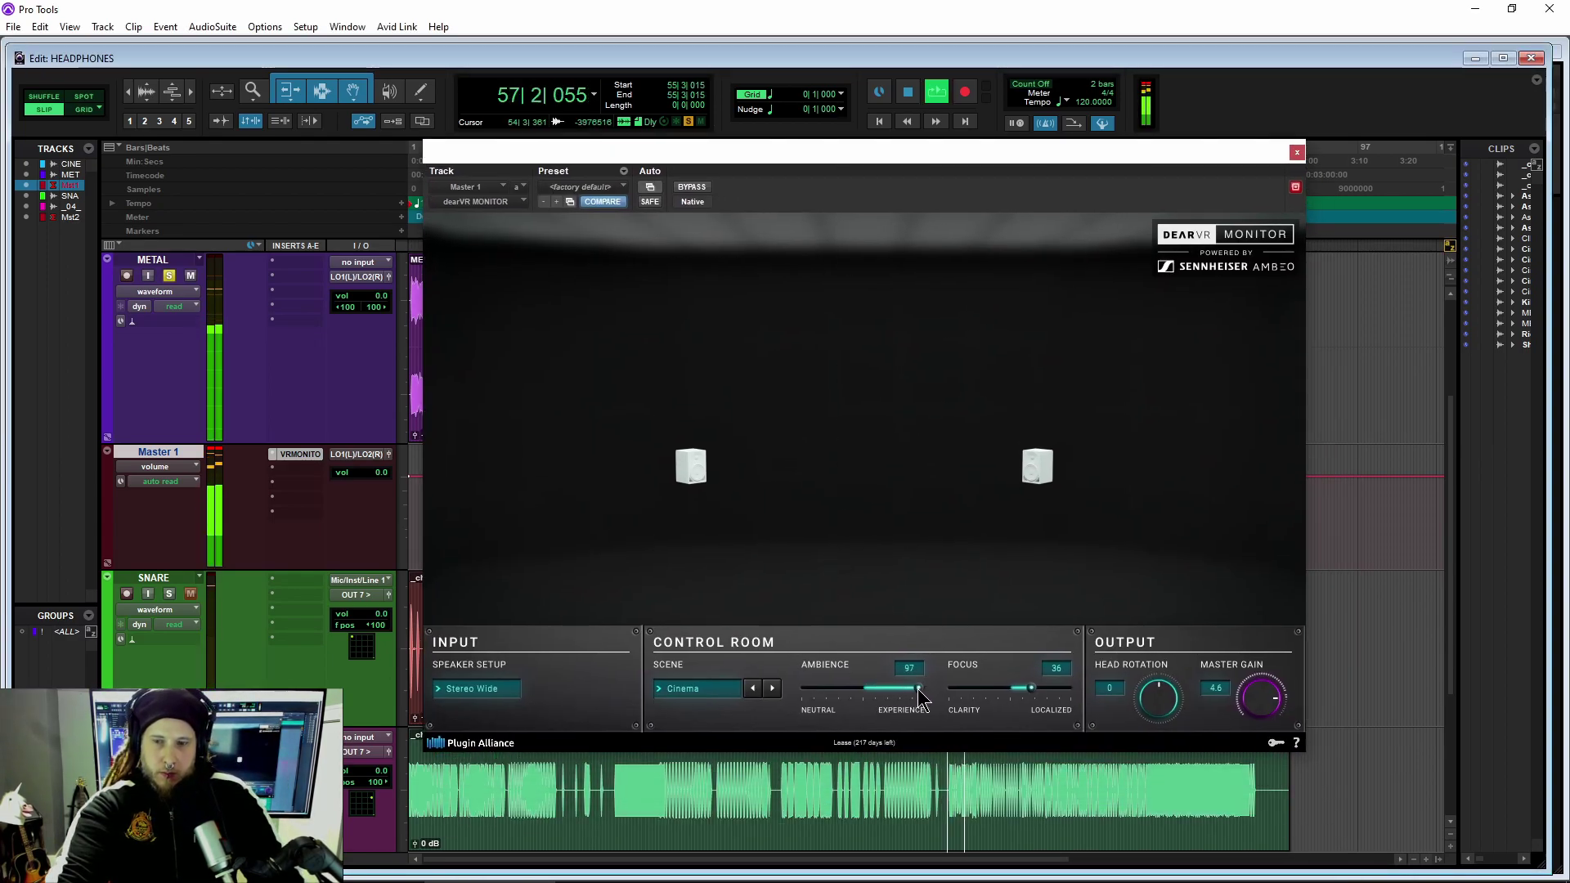
left_click(477, 689)
left_click(507, 675)
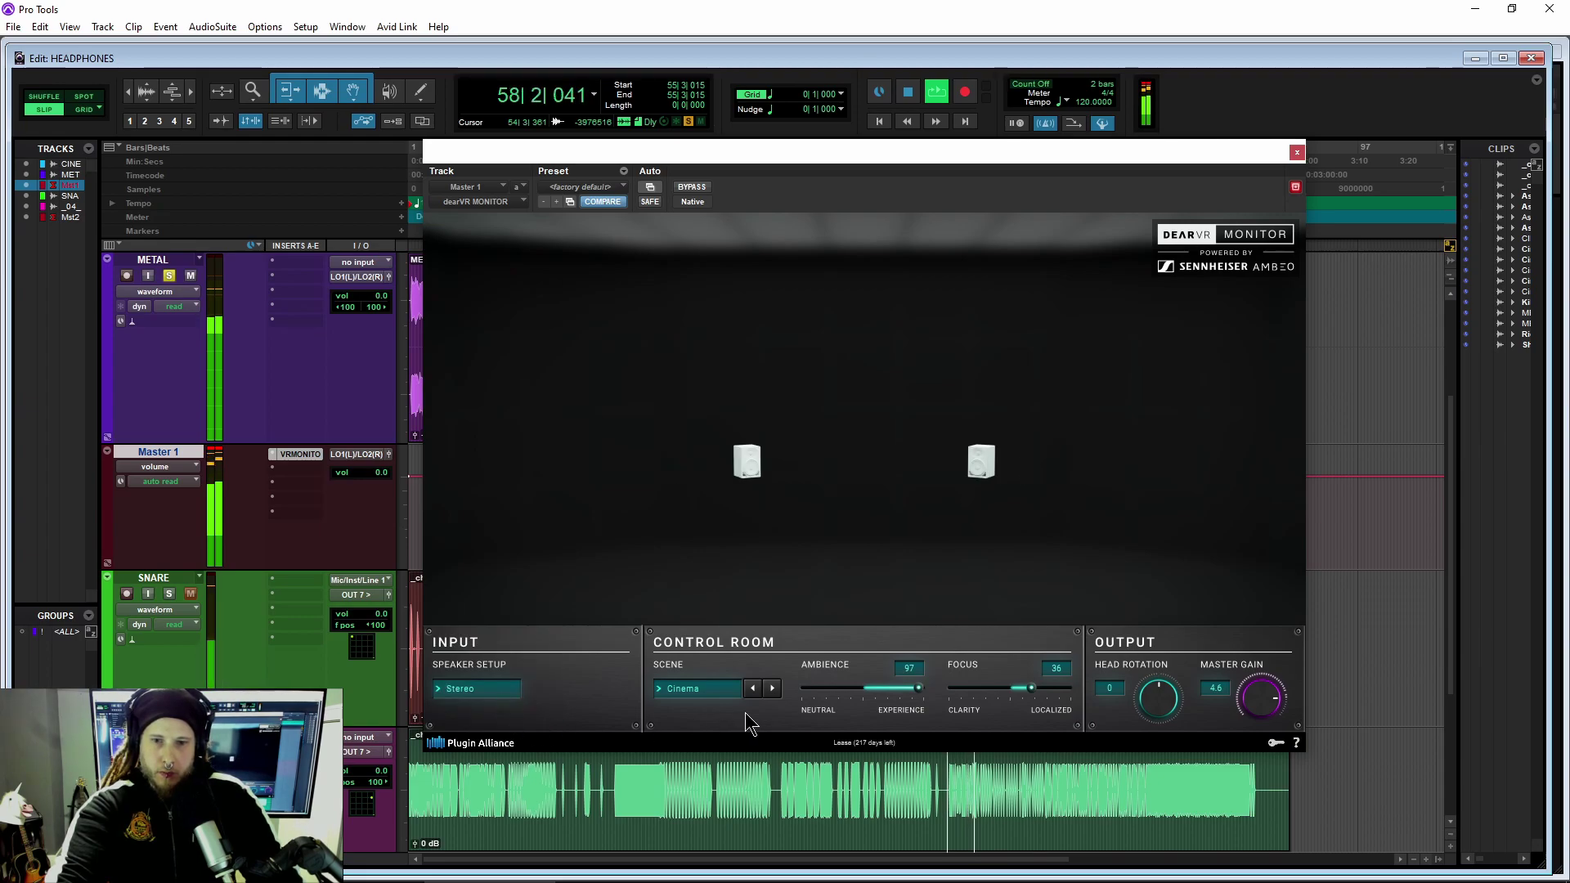
left_click_drag(919, 688, 799, 697)
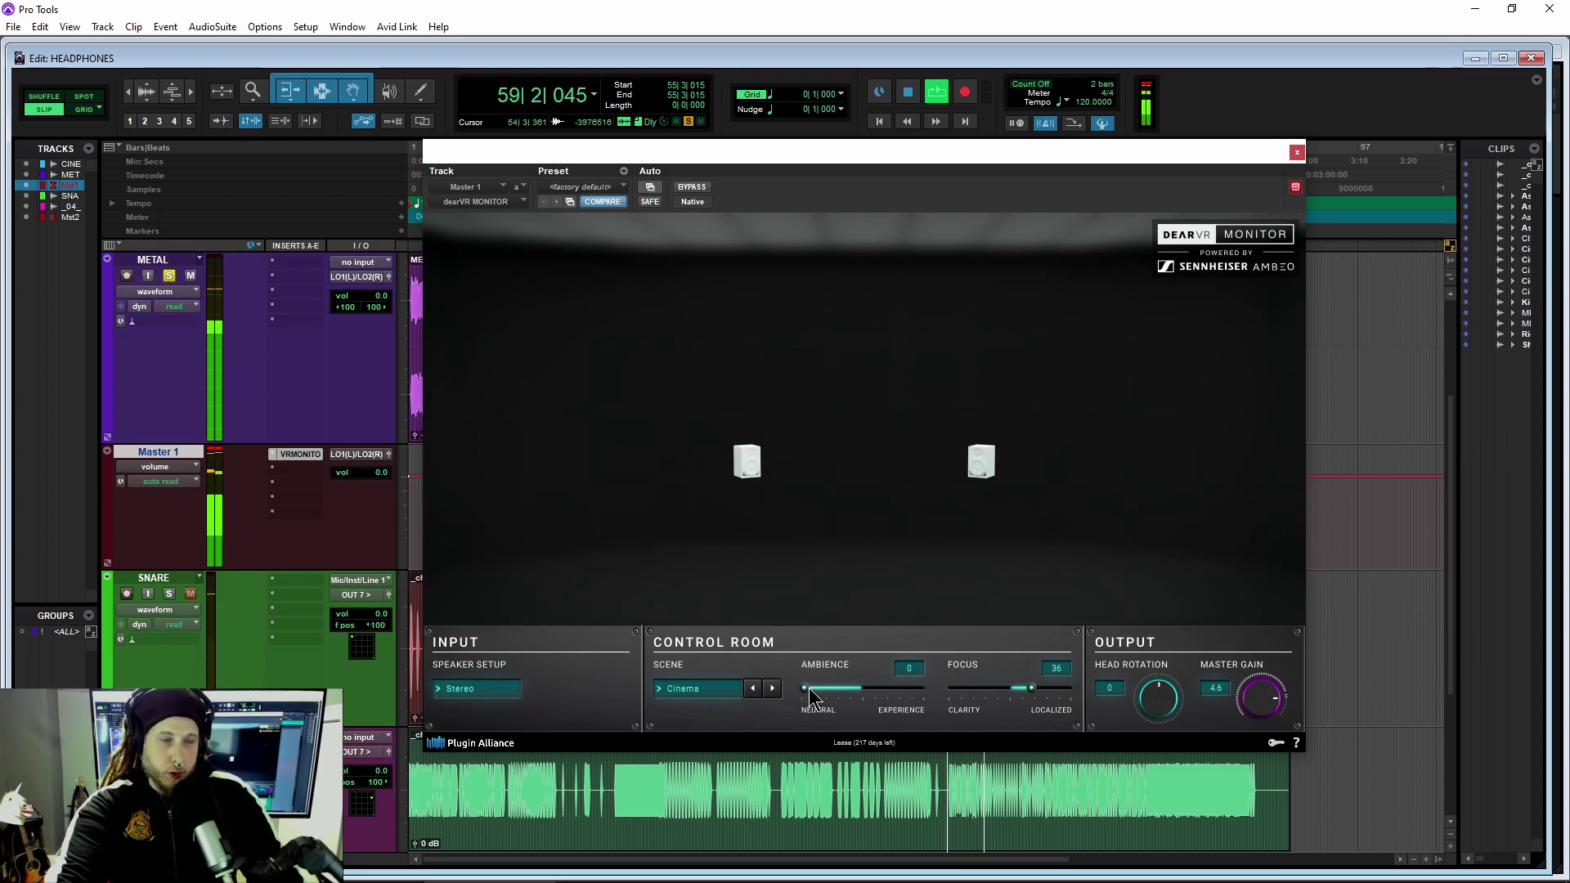
left_click_drag(813, 696, 862, 696)
- Audition Mix Room B, switch the scene to Mix Room A and set Focus to 10
left_click(710, 689)
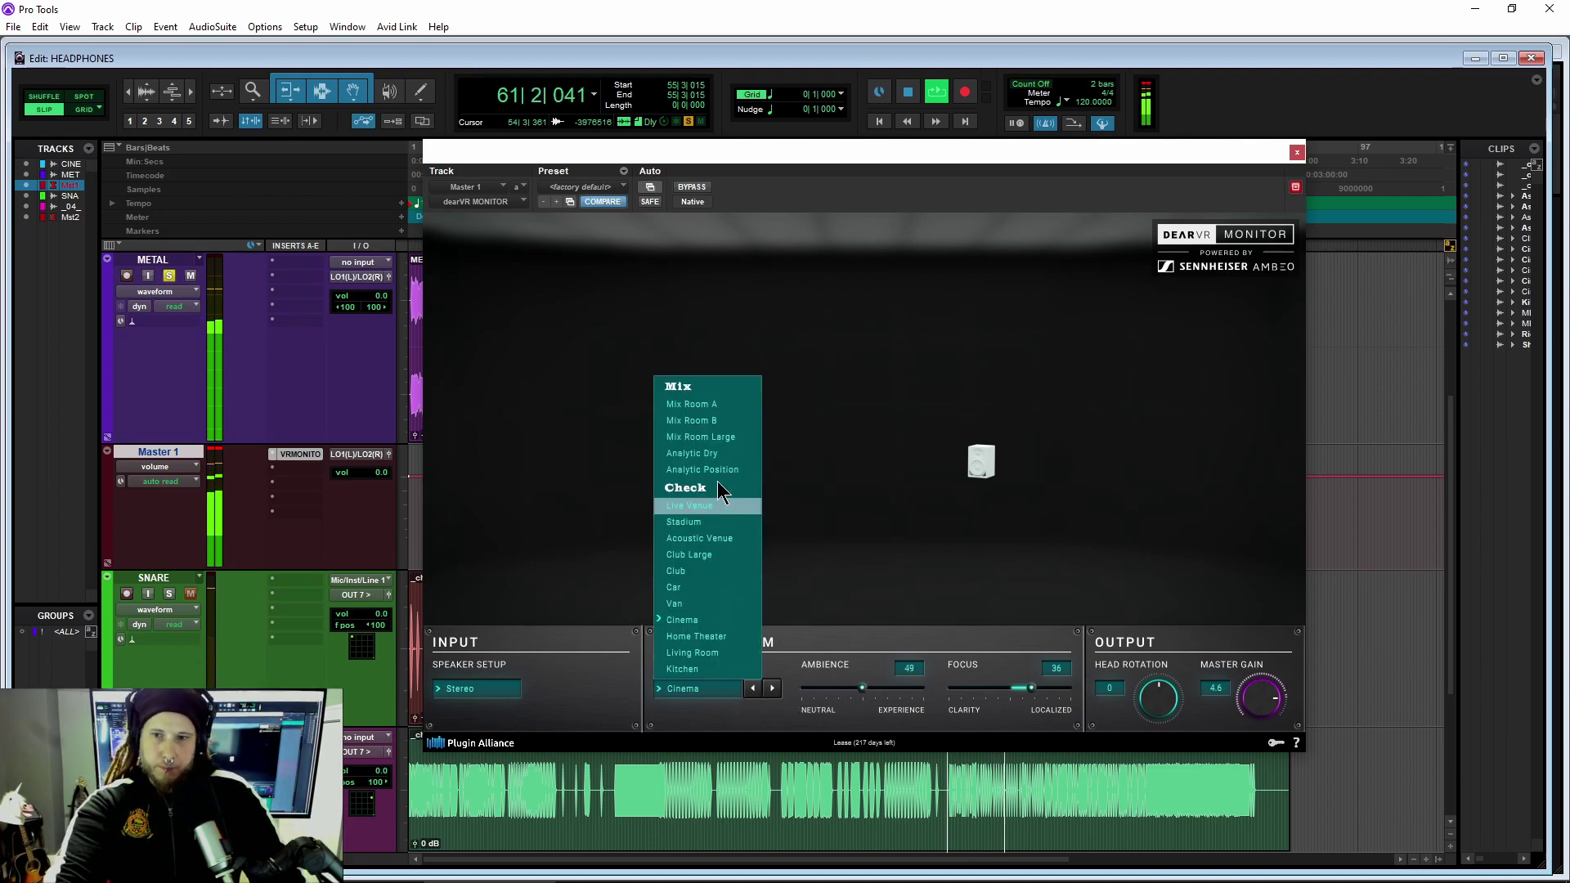
left_click(714, 421)
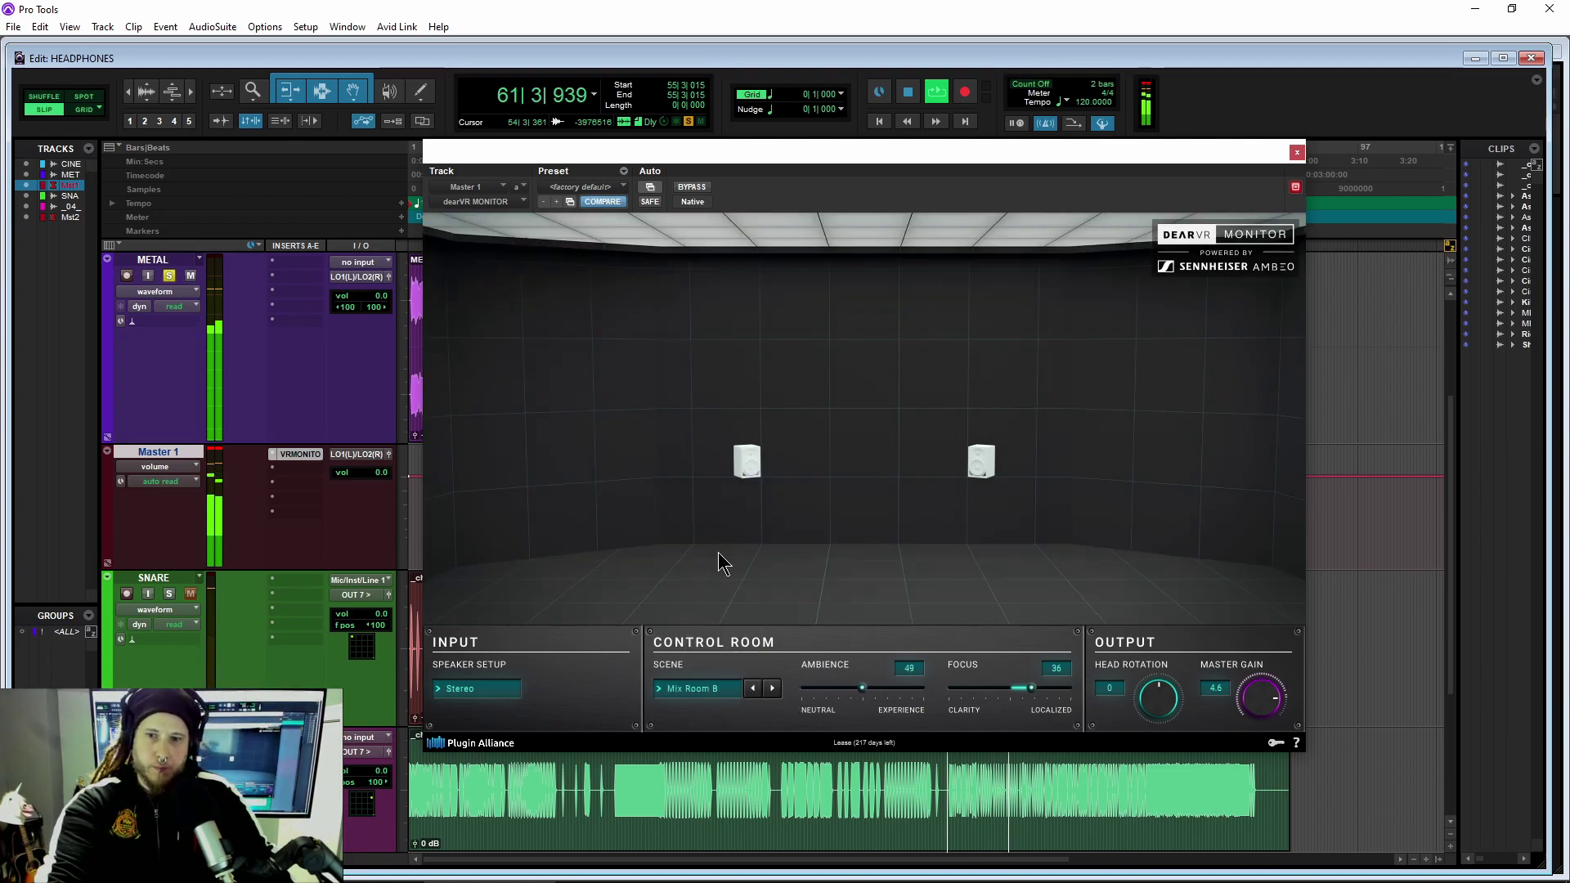
left_click(703, 688)
left_click(691, 404)
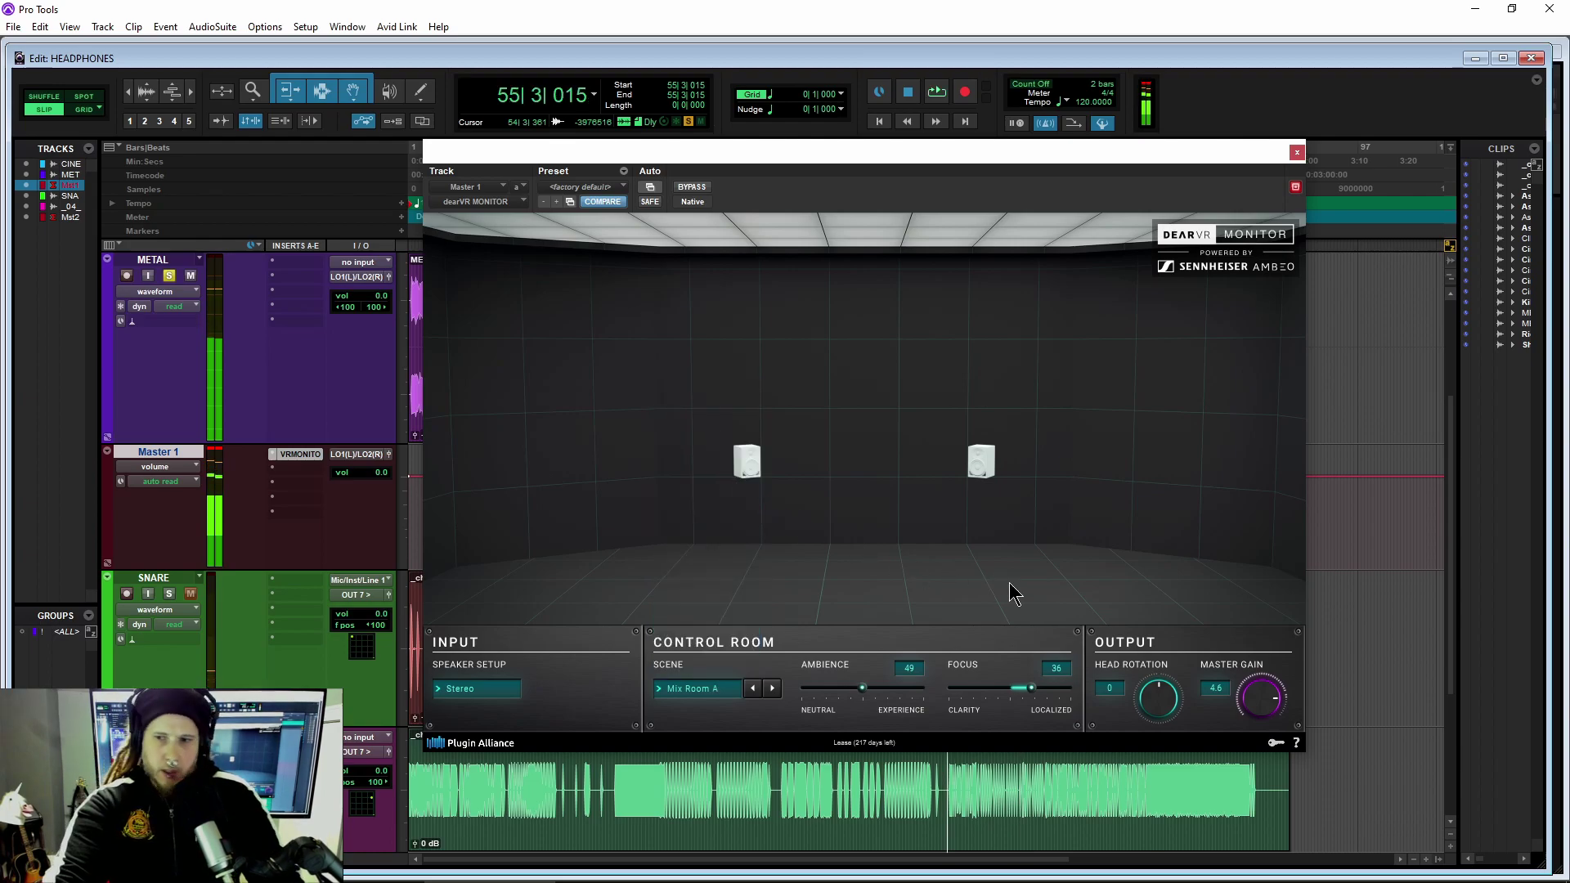
mouse_move(1016, 703)
left_mouse_down()
mouse_move(969, 699)
mouse_move(999, 699)
left_mouse_up()
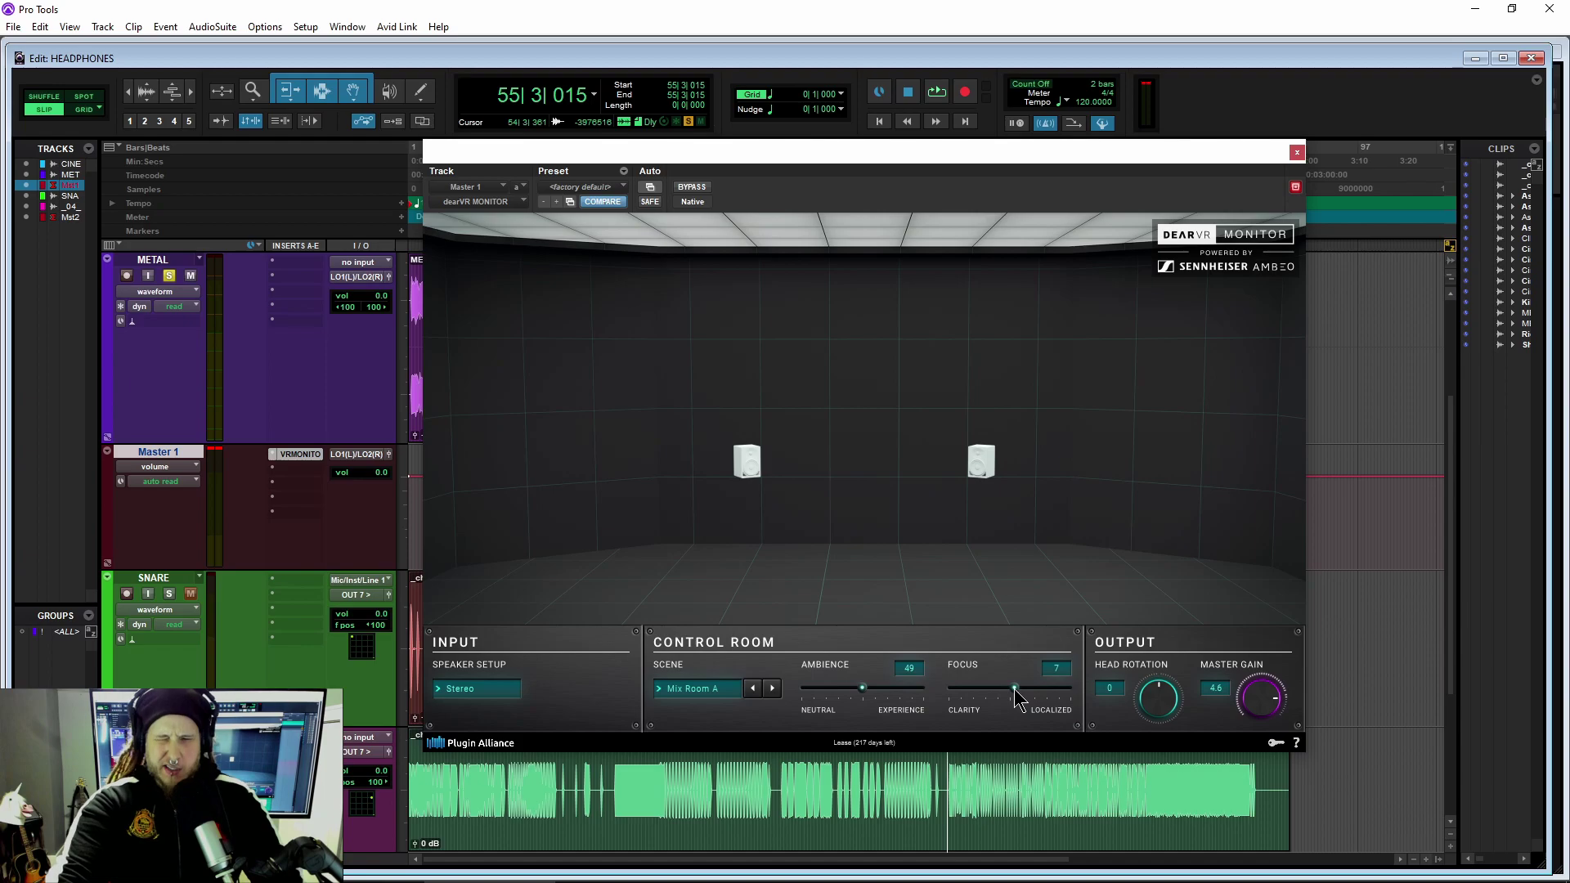
left_click_drag(1020, 701, 1016, 701)
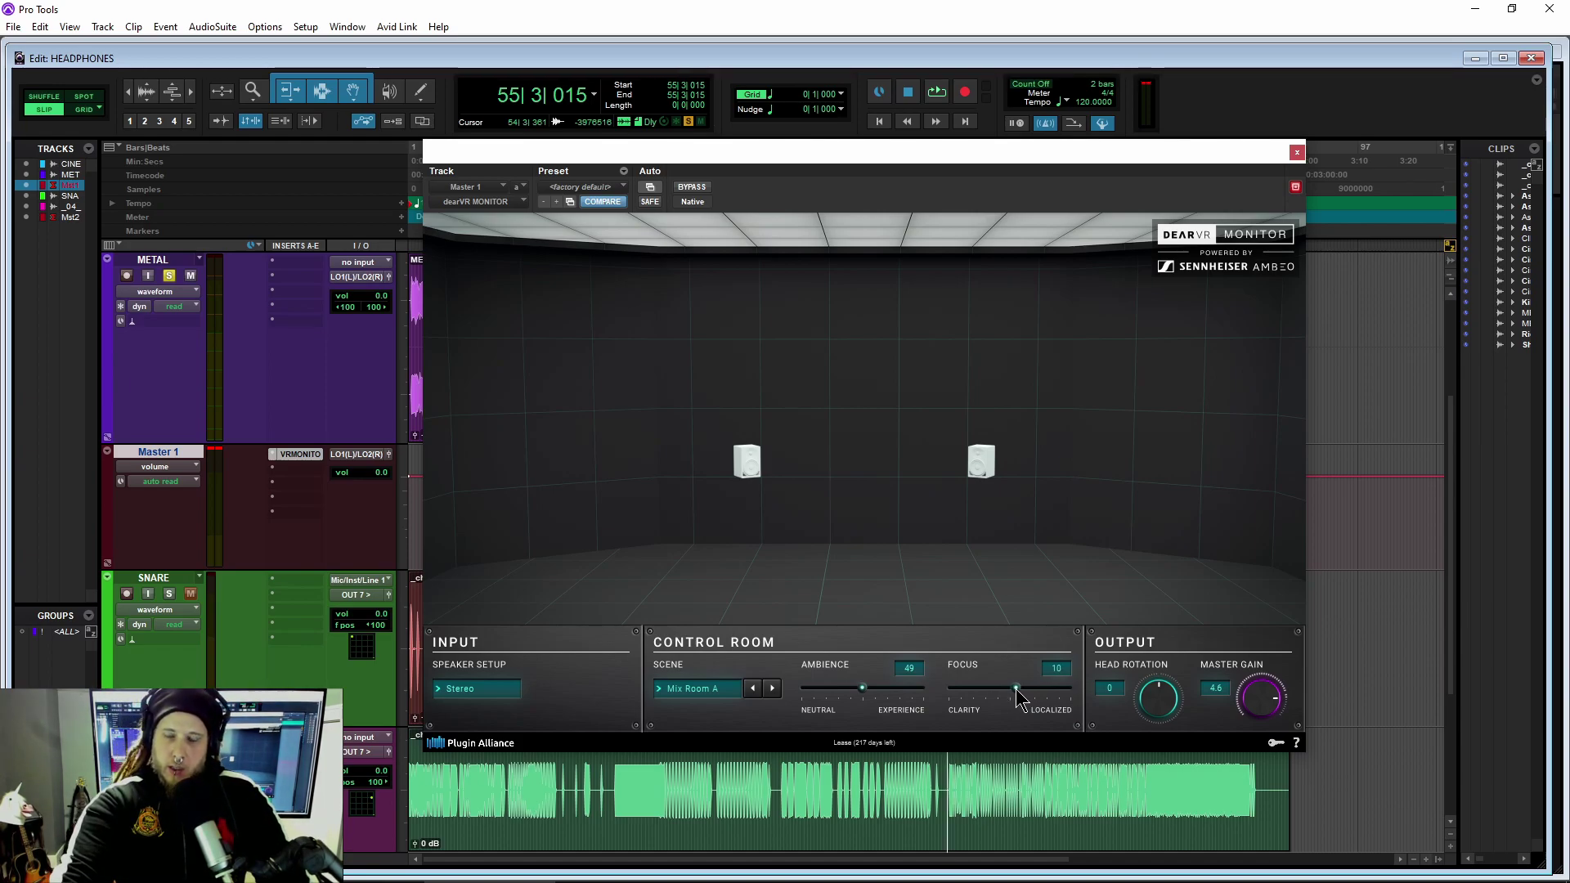
- Move the Focus control in Mix Room A to 76, then to -99, and leave it at -57
left_click_drag(1054, 700, 1059, 701)
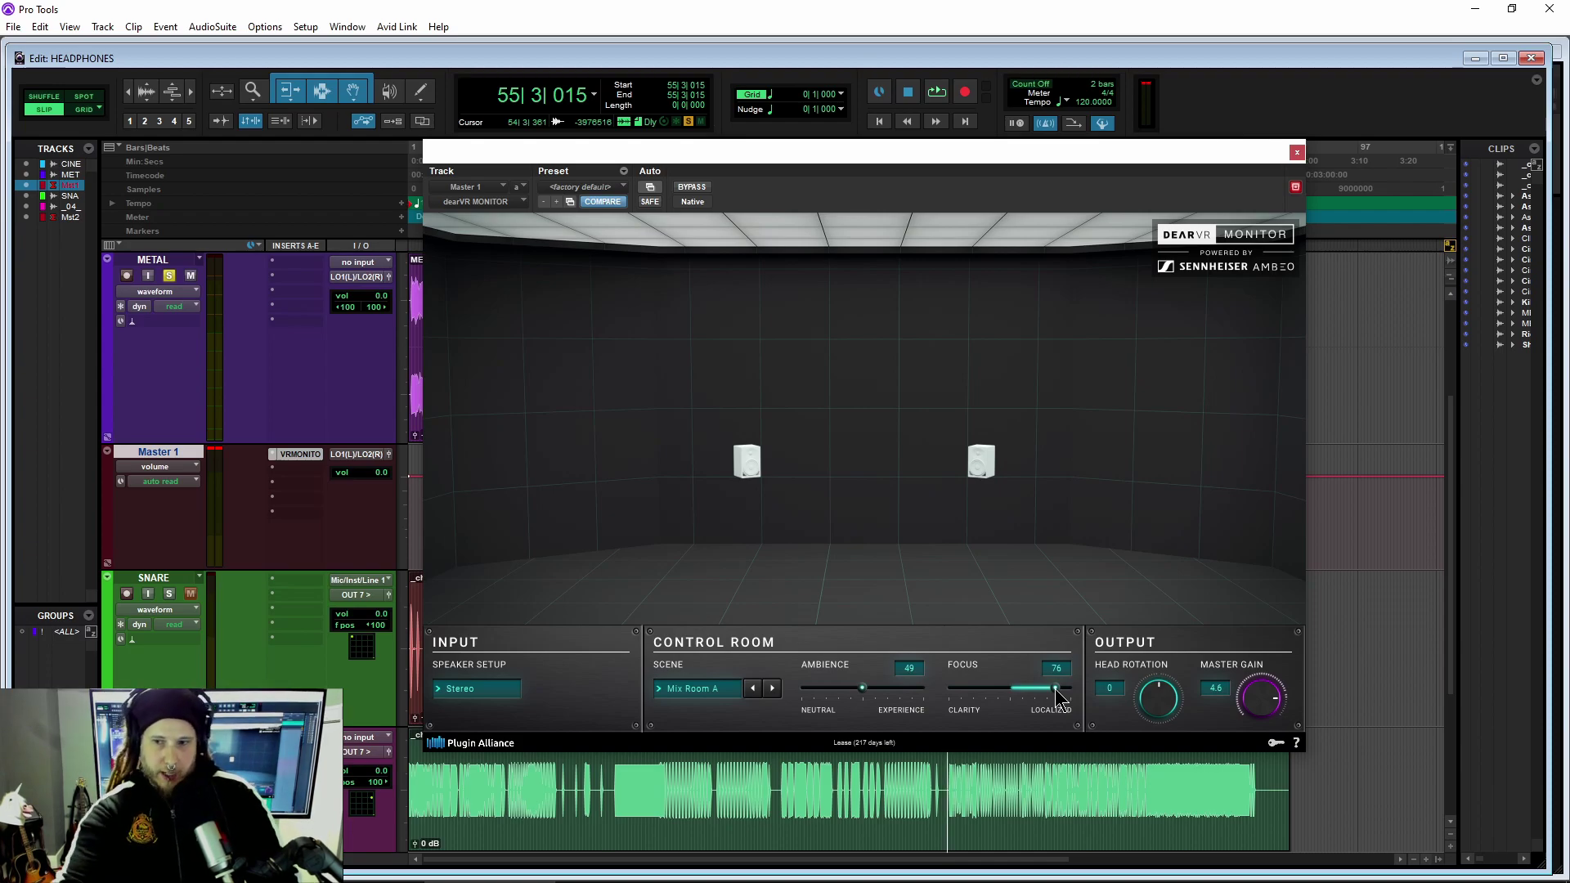
left_click_drag(1057, 691, 951, 685)
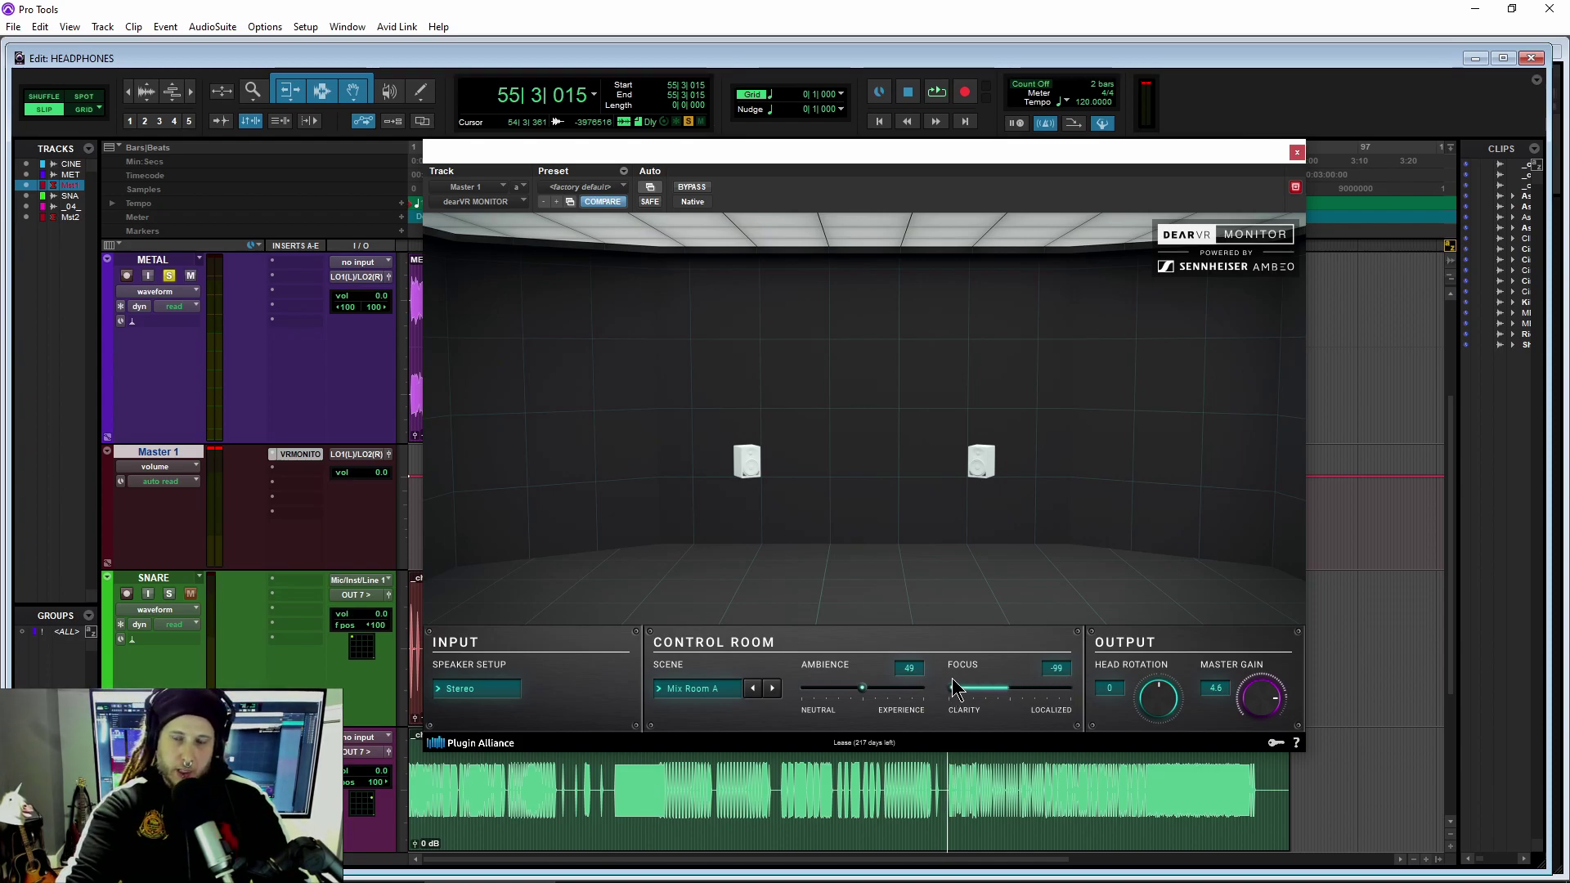
left_click_drag(951, 686, 985, 701)
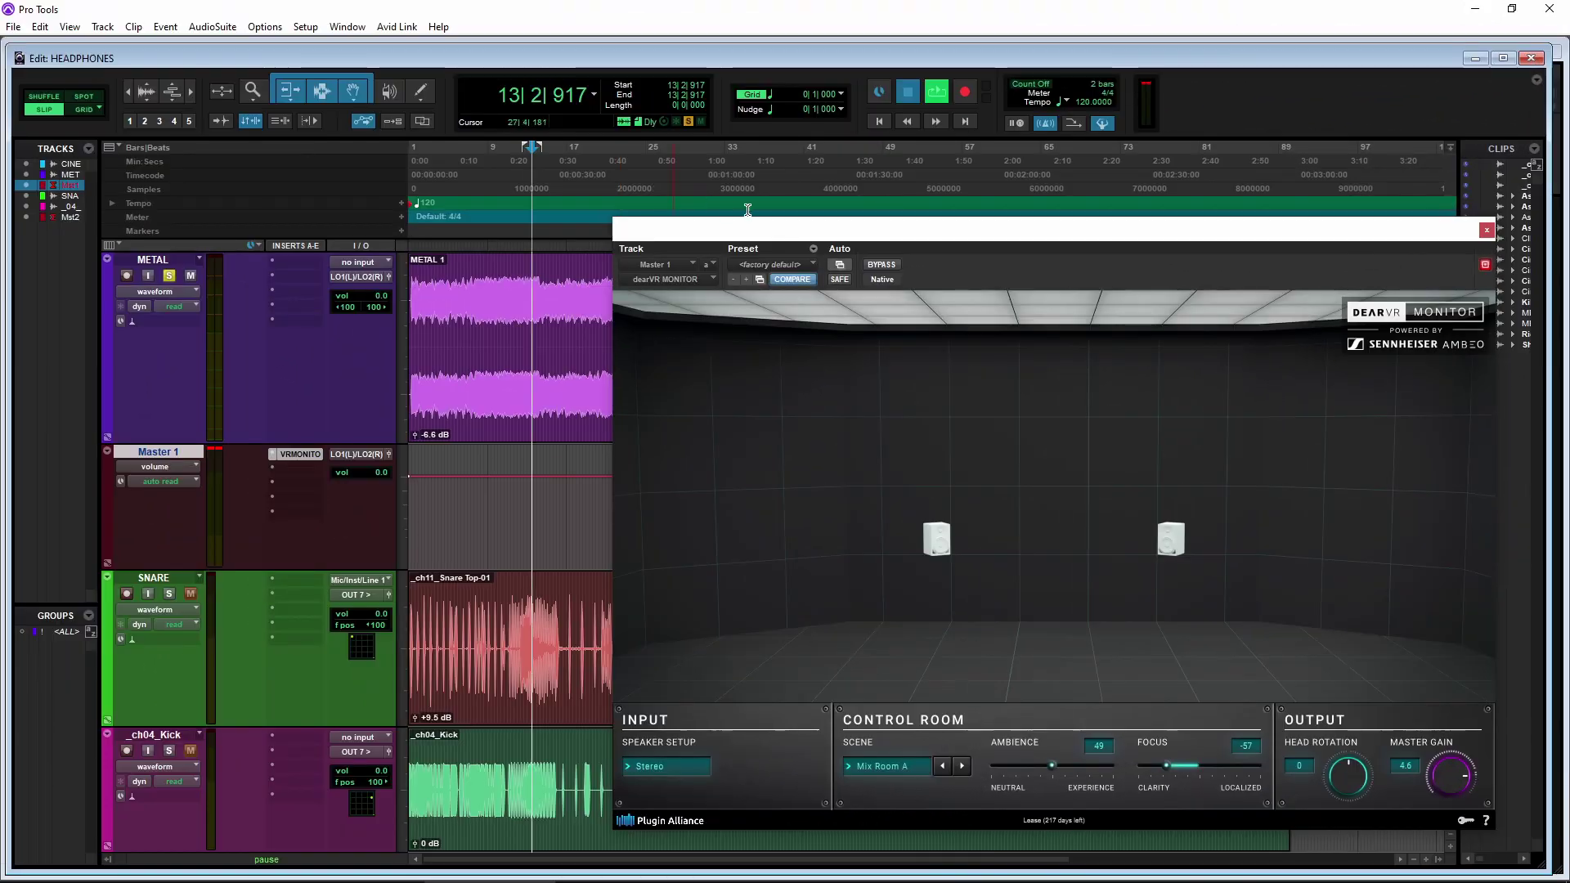
- Play the track from bar 13 and compare Focus at -100 and 100, ending with Ambience 81 and Focus 7, and stop playback
key("space")
left_click_drag(712, 225, 507, 155)
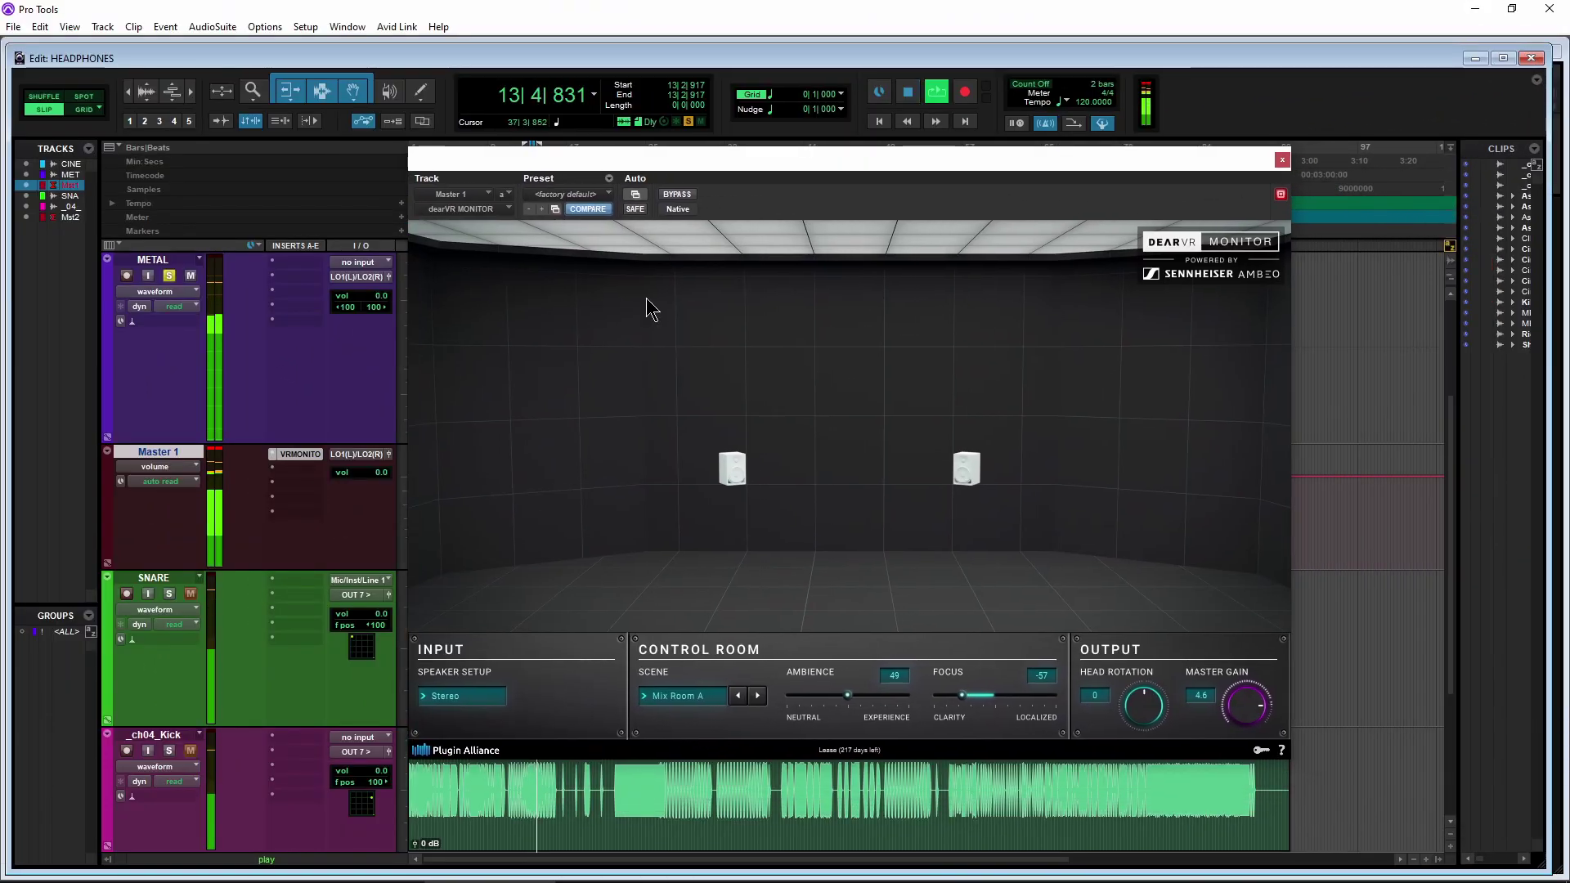
left_click_drag(964, 695, 883, 703)
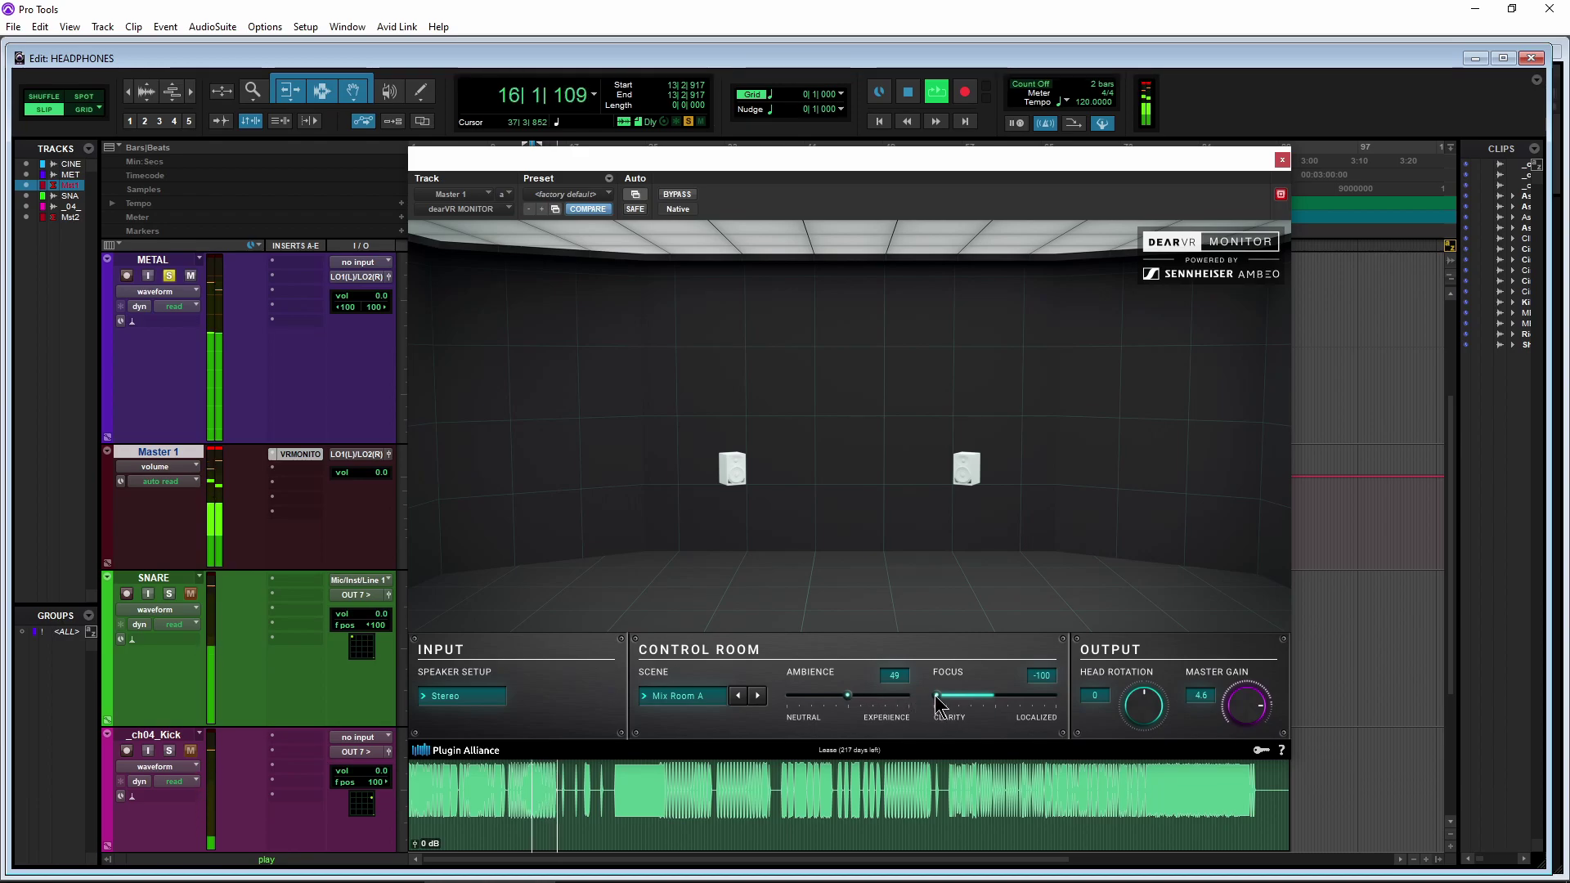
left_click_drag(937, 703, 1038, 708)
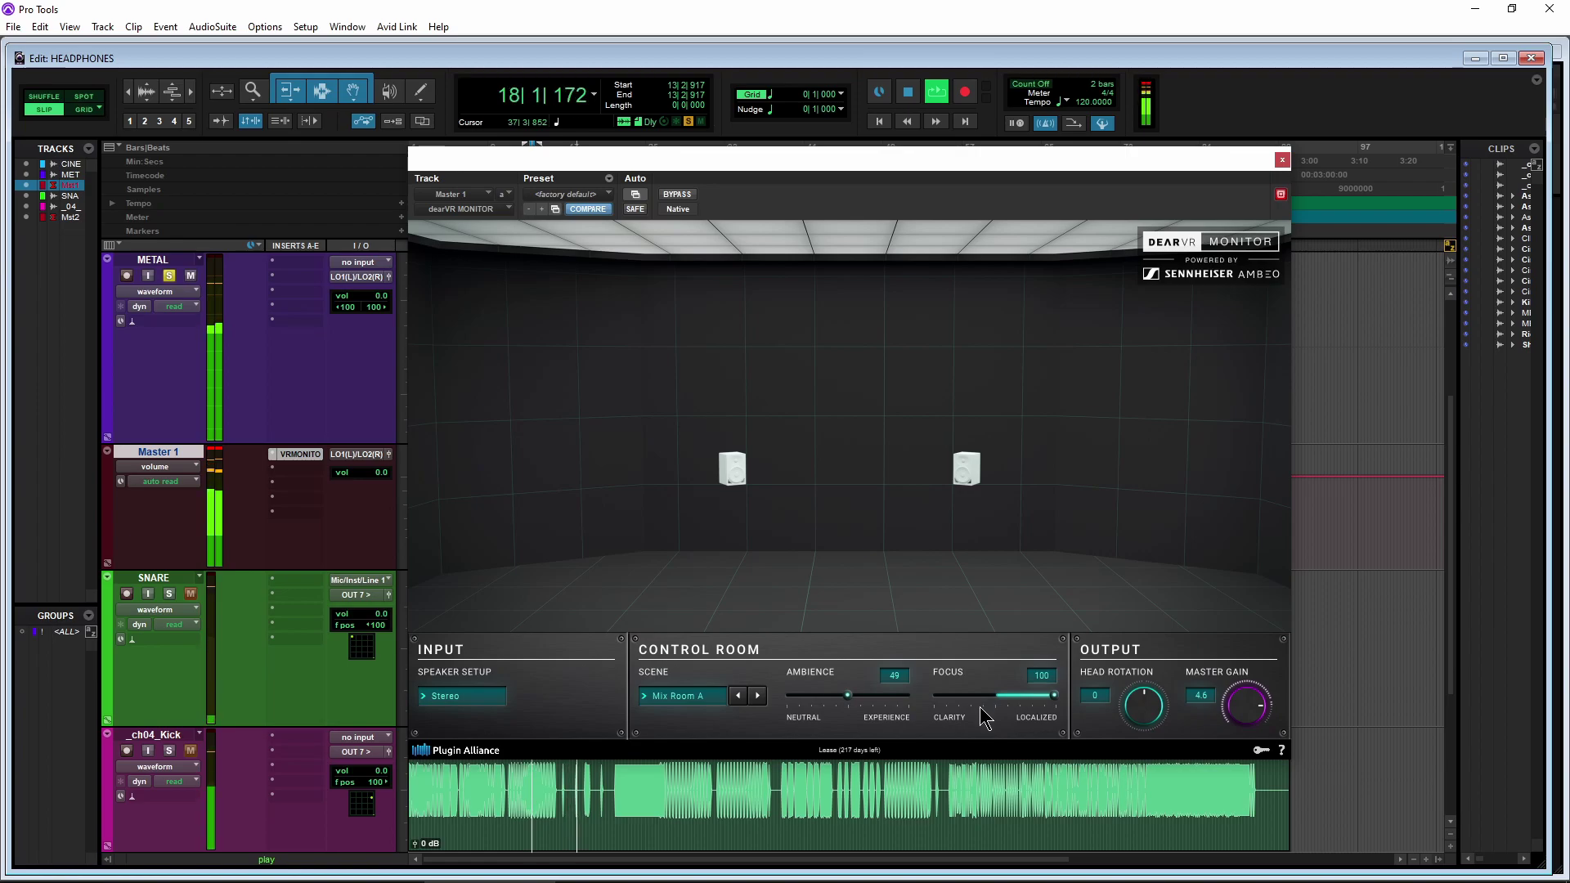
left_click_drag(1054, 703, 1000, 705)
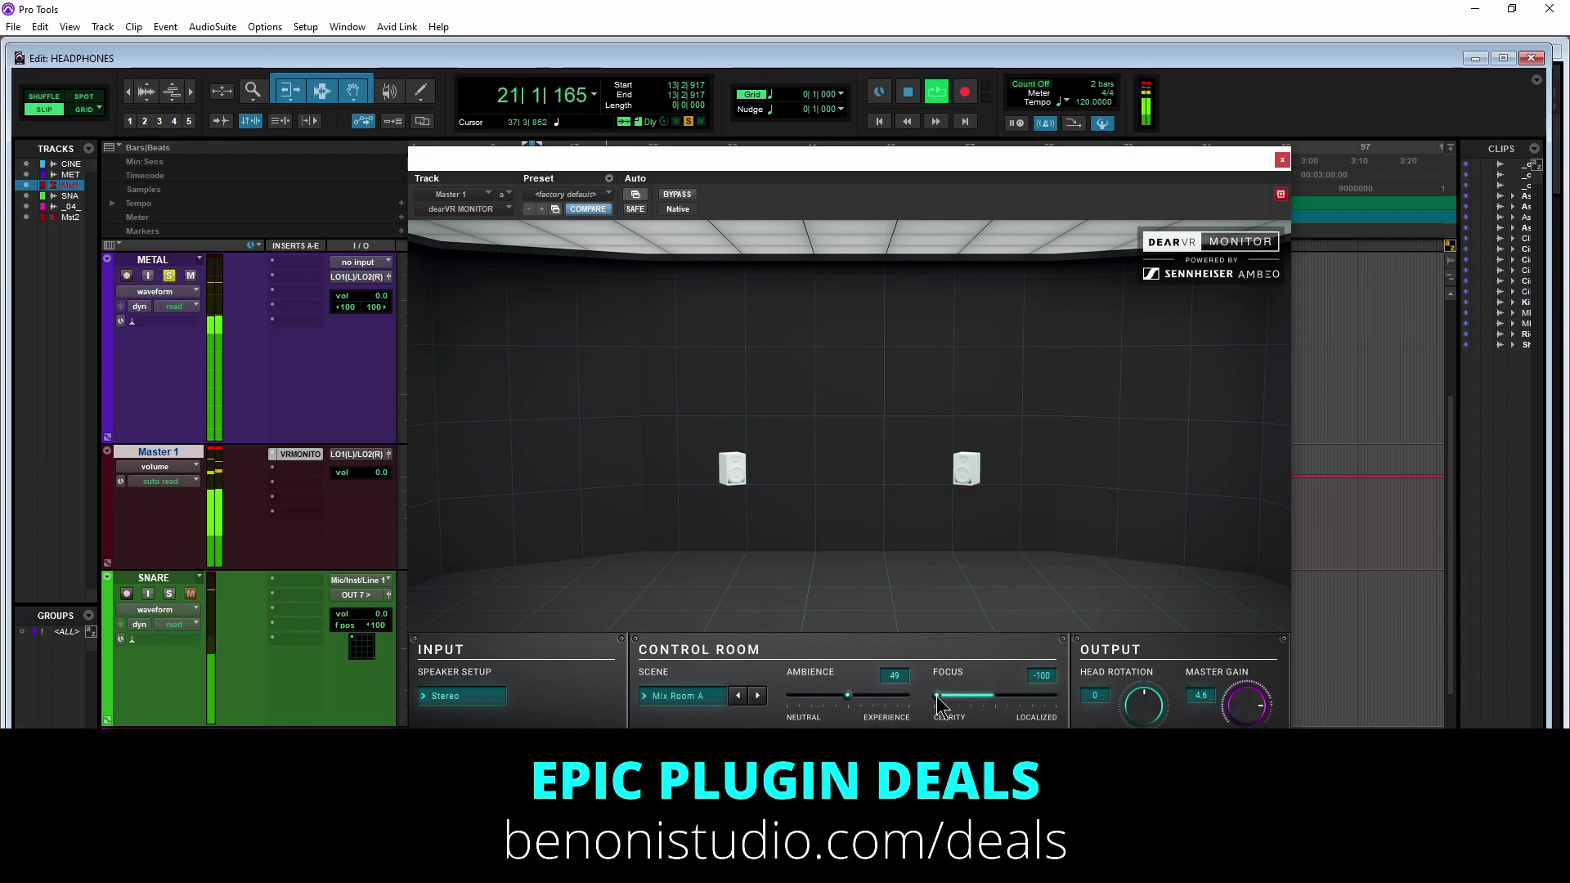
left_click_drag(851, 703, 999, 701)
key("space")
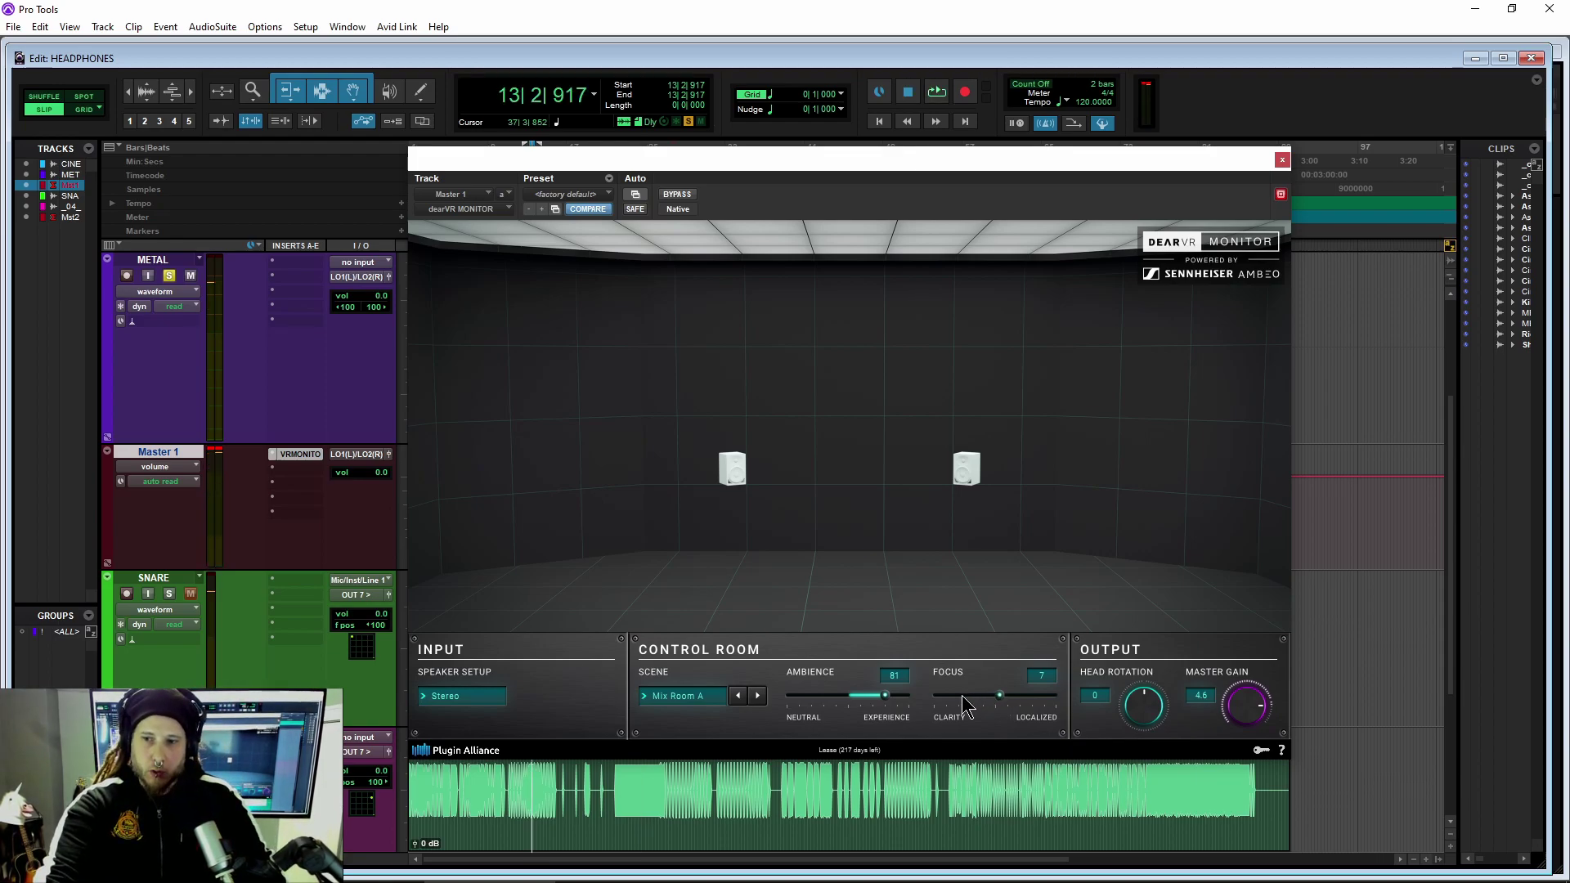
- Set Ambience to 67 and Focus to 28, then open the scene list and close it, keeping Mix Room A
left_click_drag(853, 705, 867, 710)
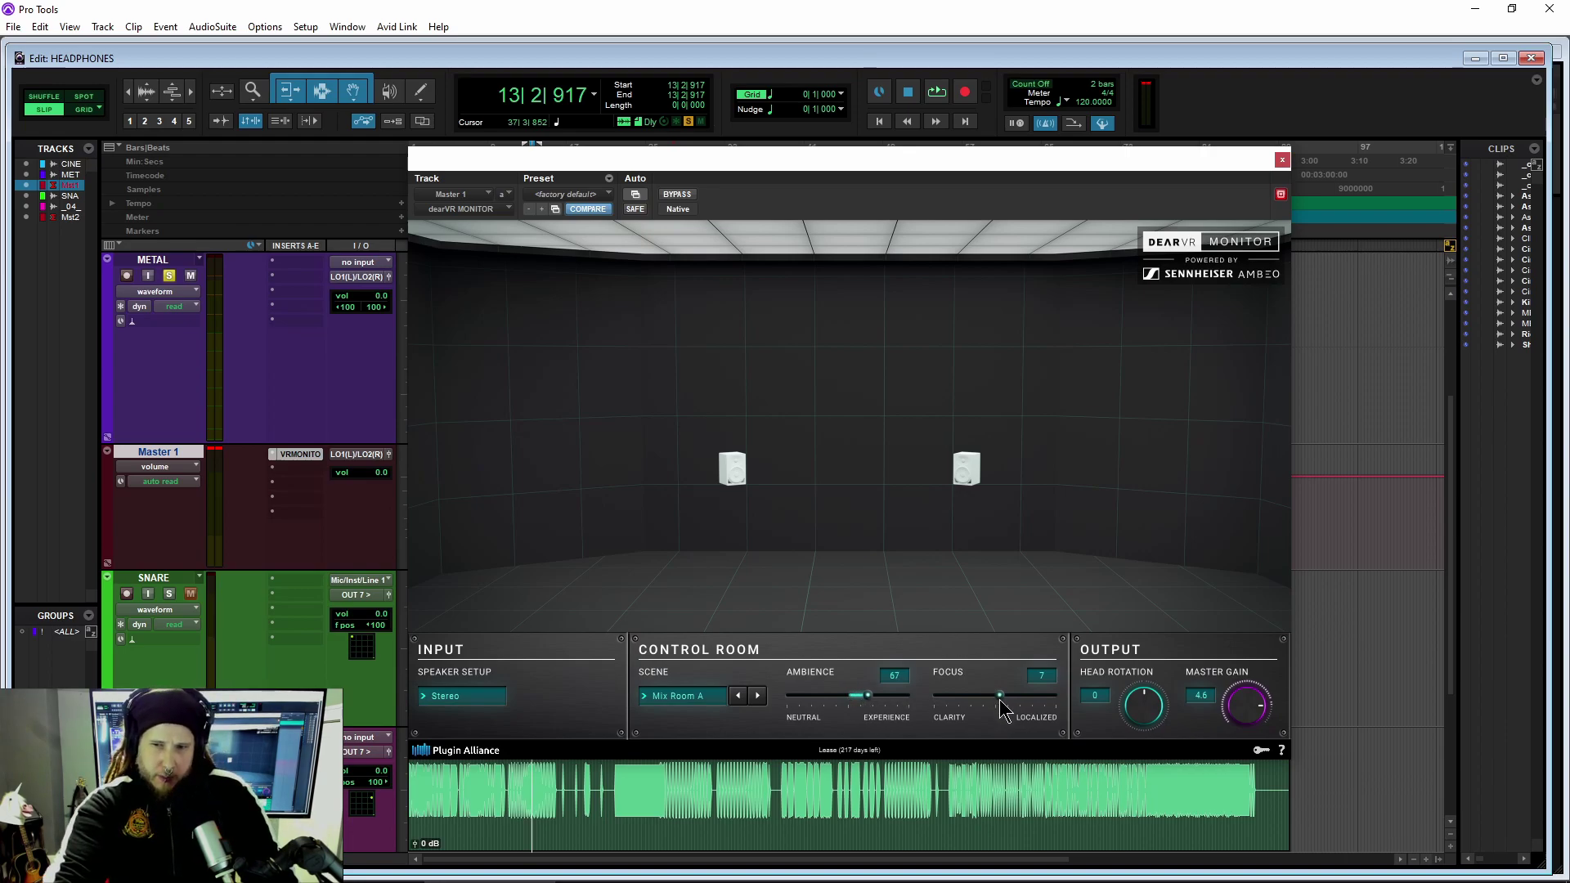
left_click_drag(1012, 705, 1014, 705)
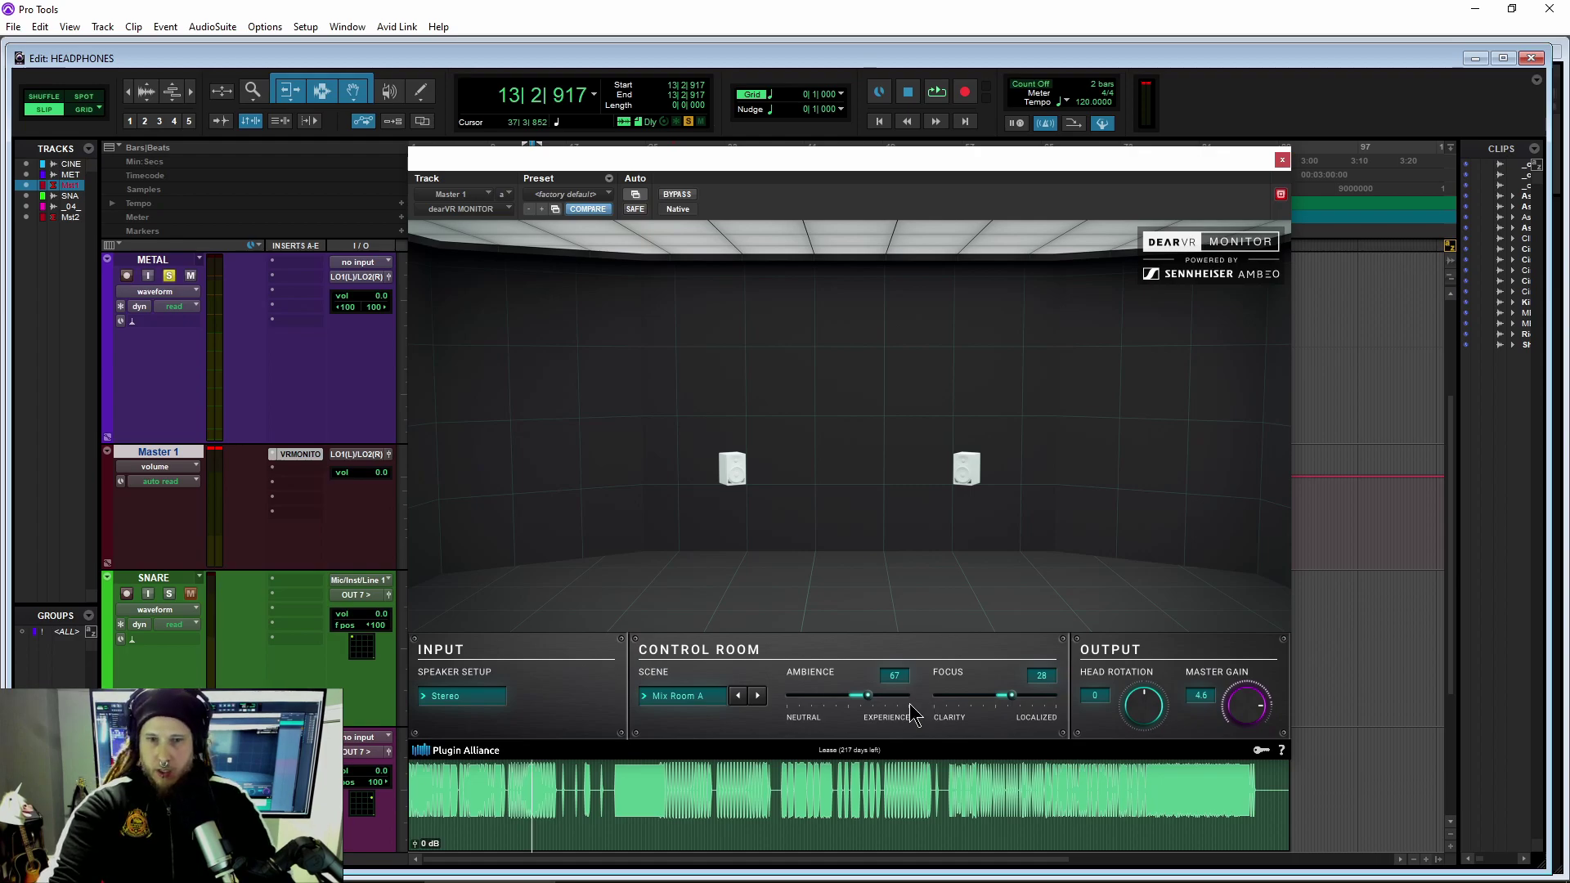
left_click(473, 698)
left_click(473, 701)
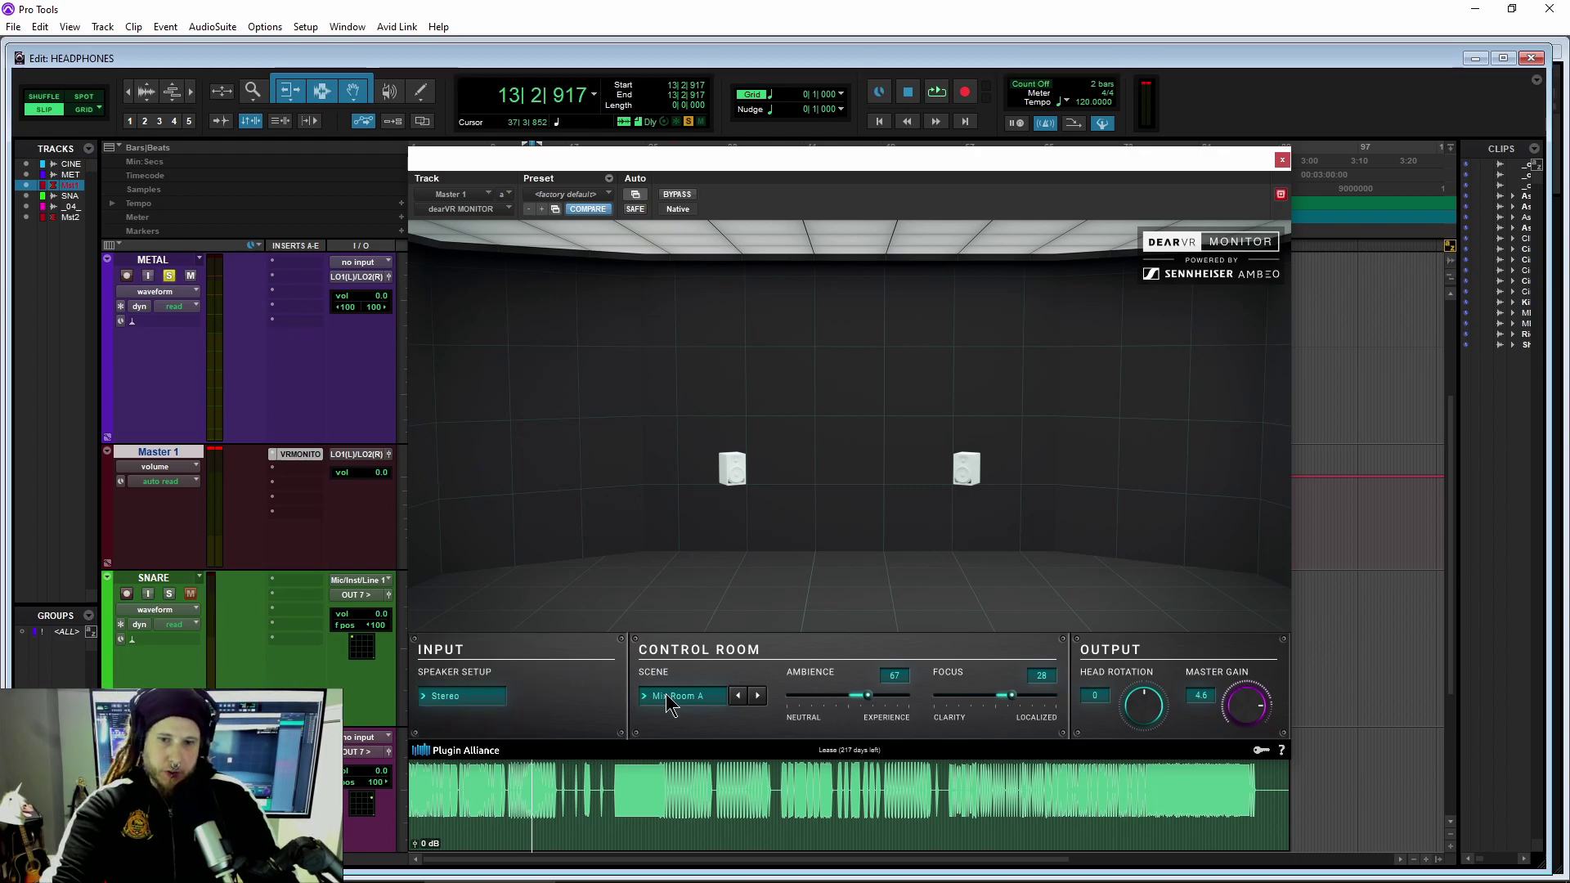
left_click(669, 697)
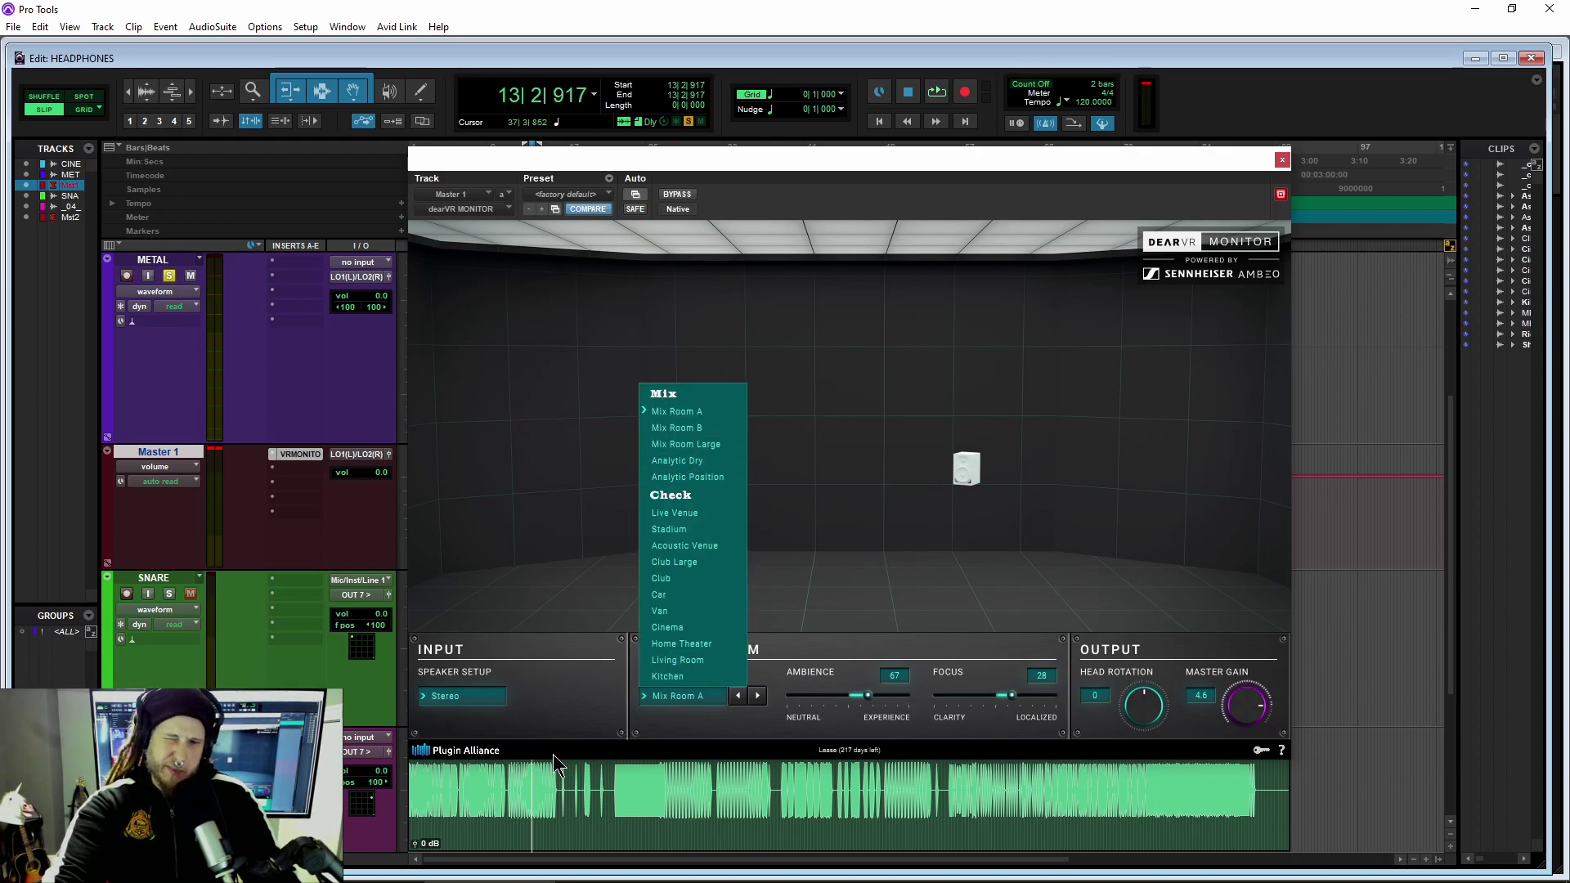
left_click(640, 709)
- Set Ambience to 0 and Focus to -100, play the track and compare the plug-in with and without bypass
left_click_drag(867, 696, 902, 714)
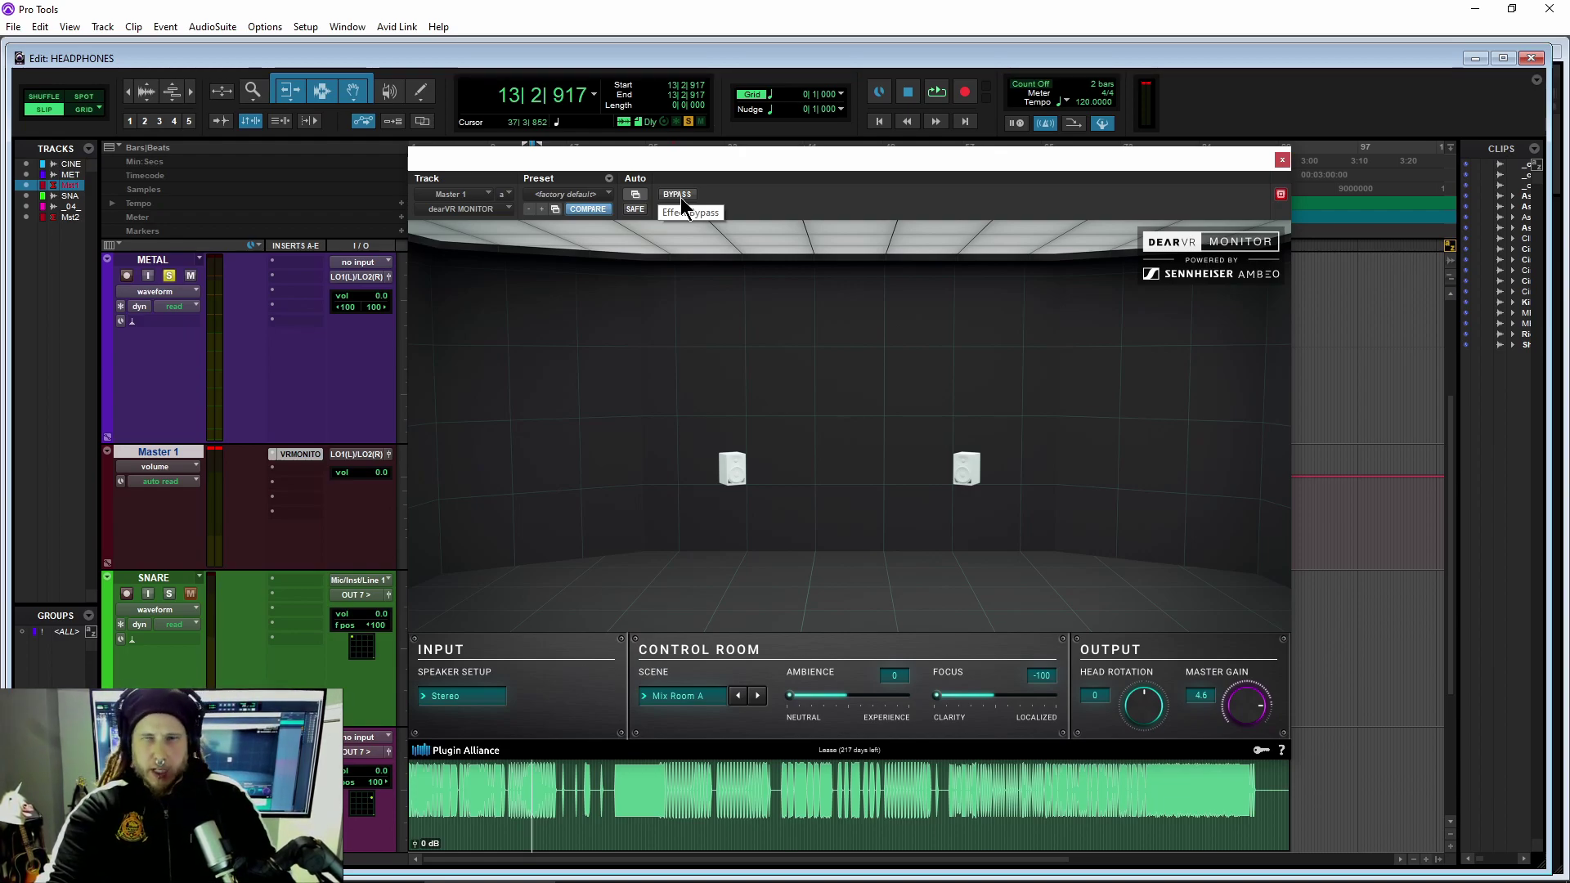
key("space")
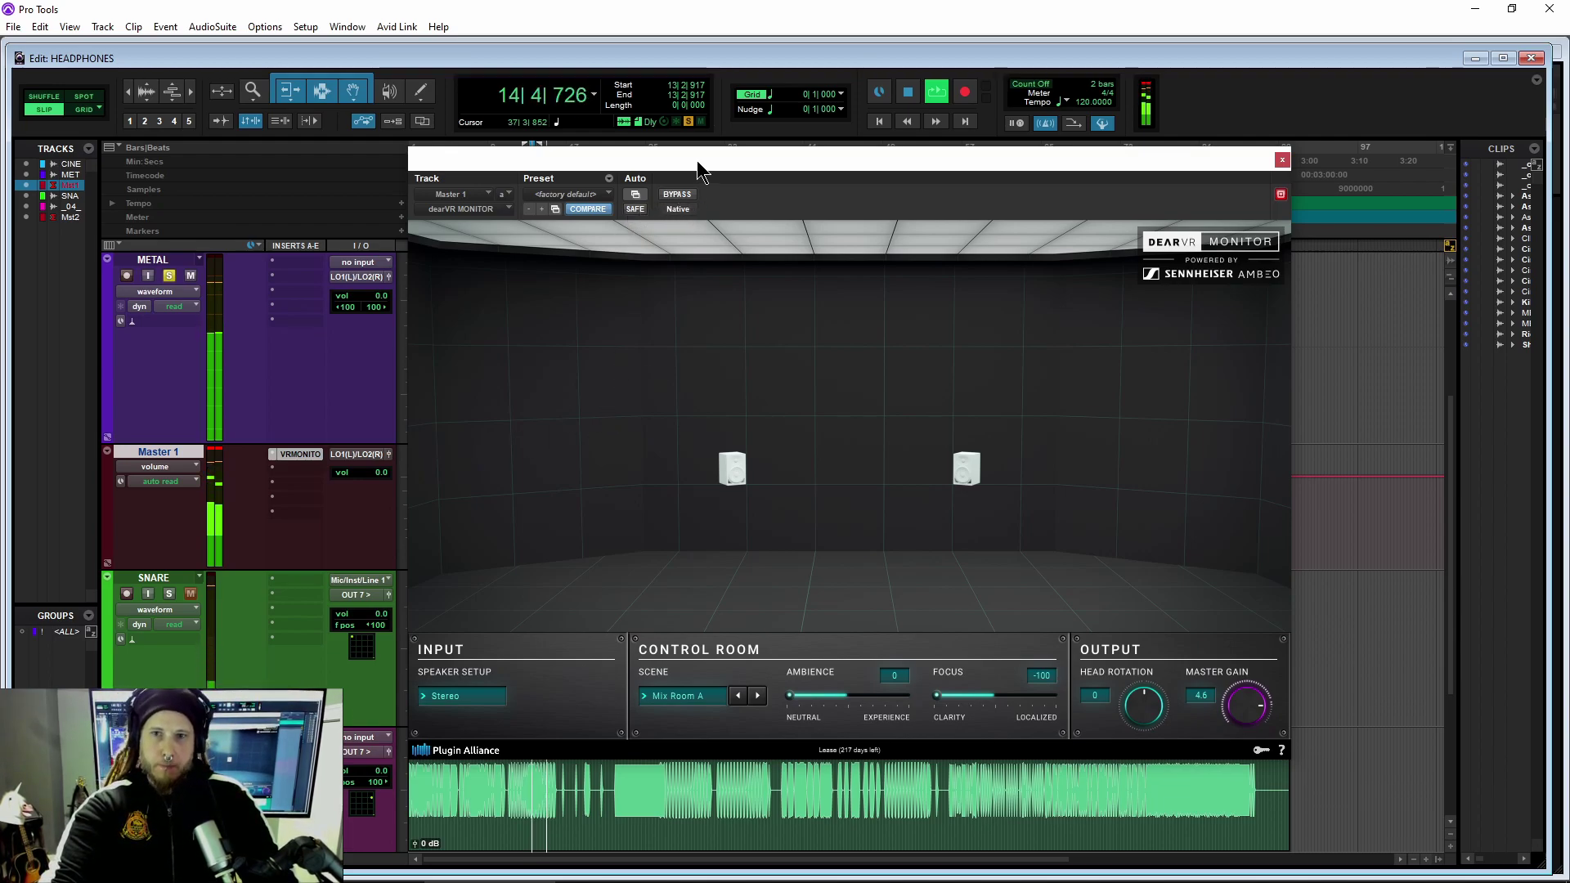
left_click_drag(698, 165, 882, 207)
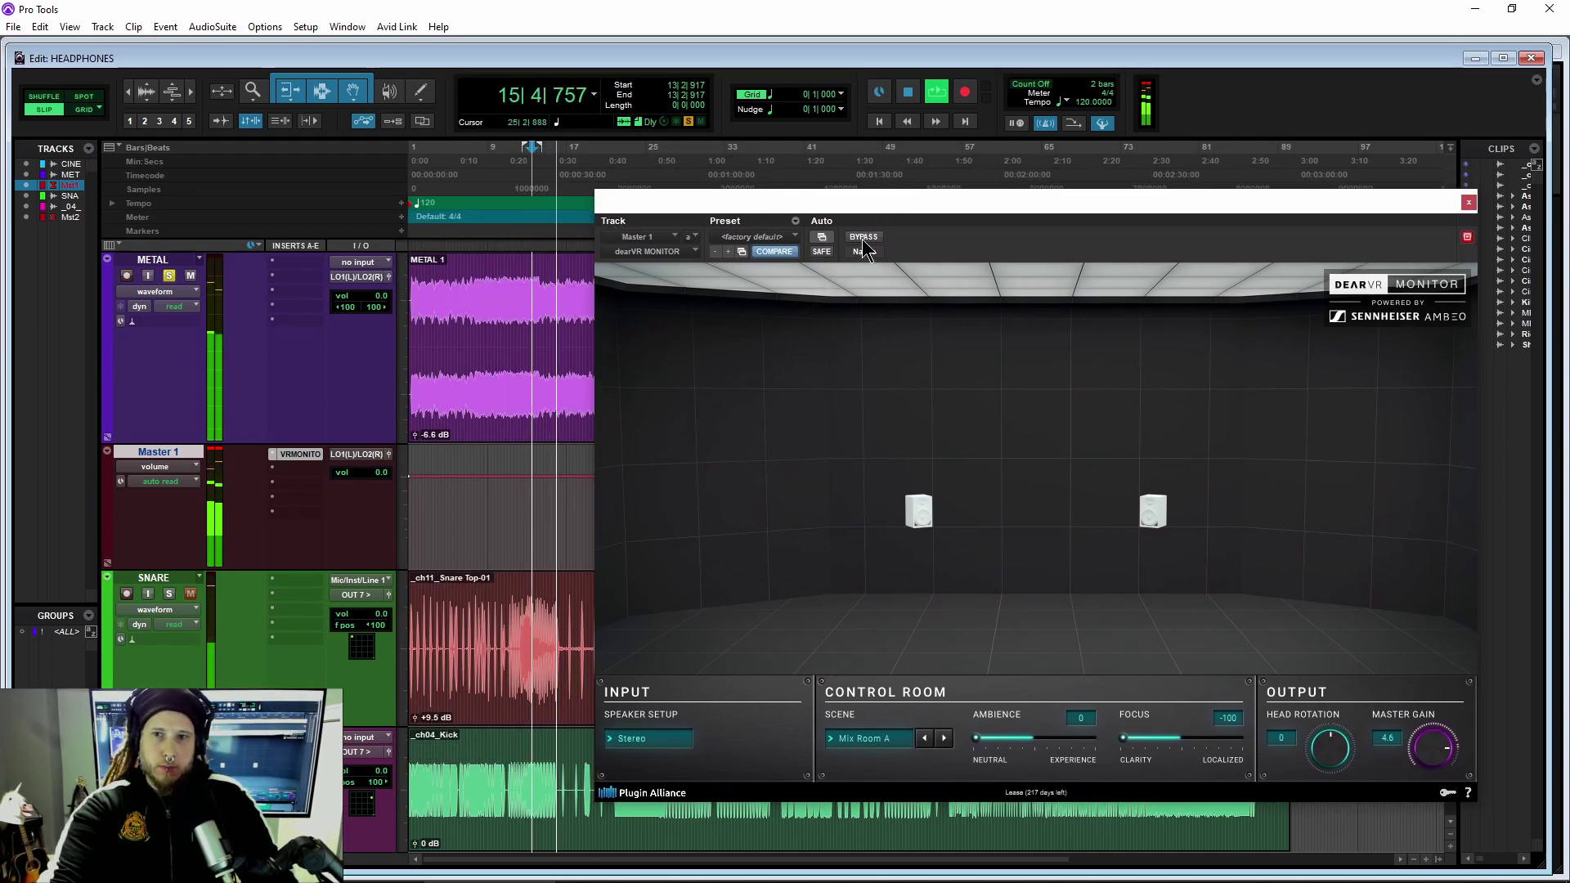
left_click(863, 238)
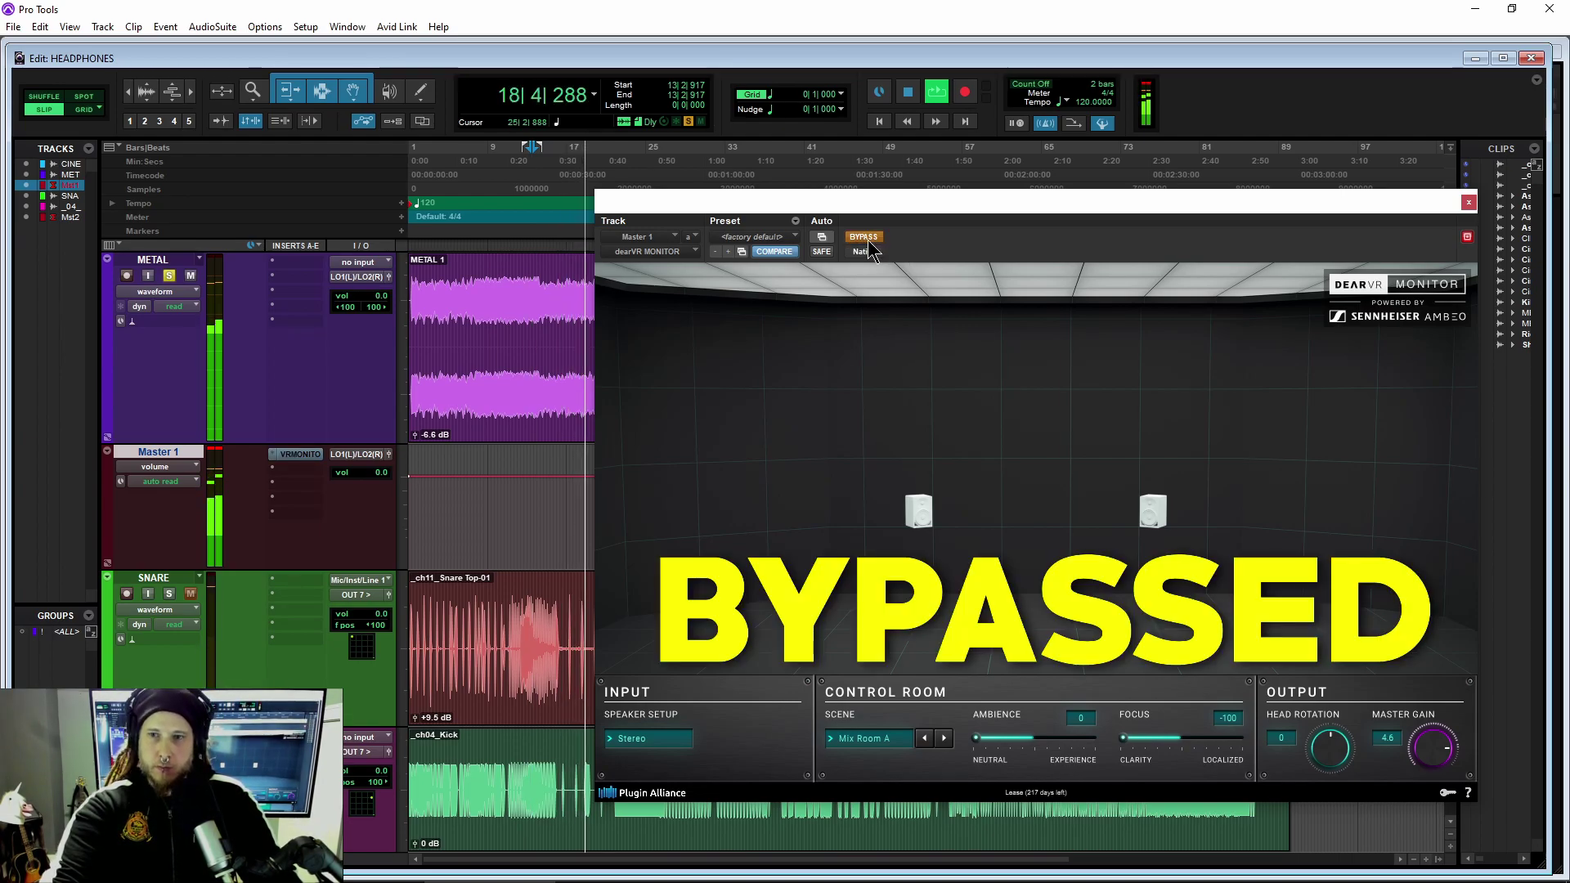
left_click(867, 239)
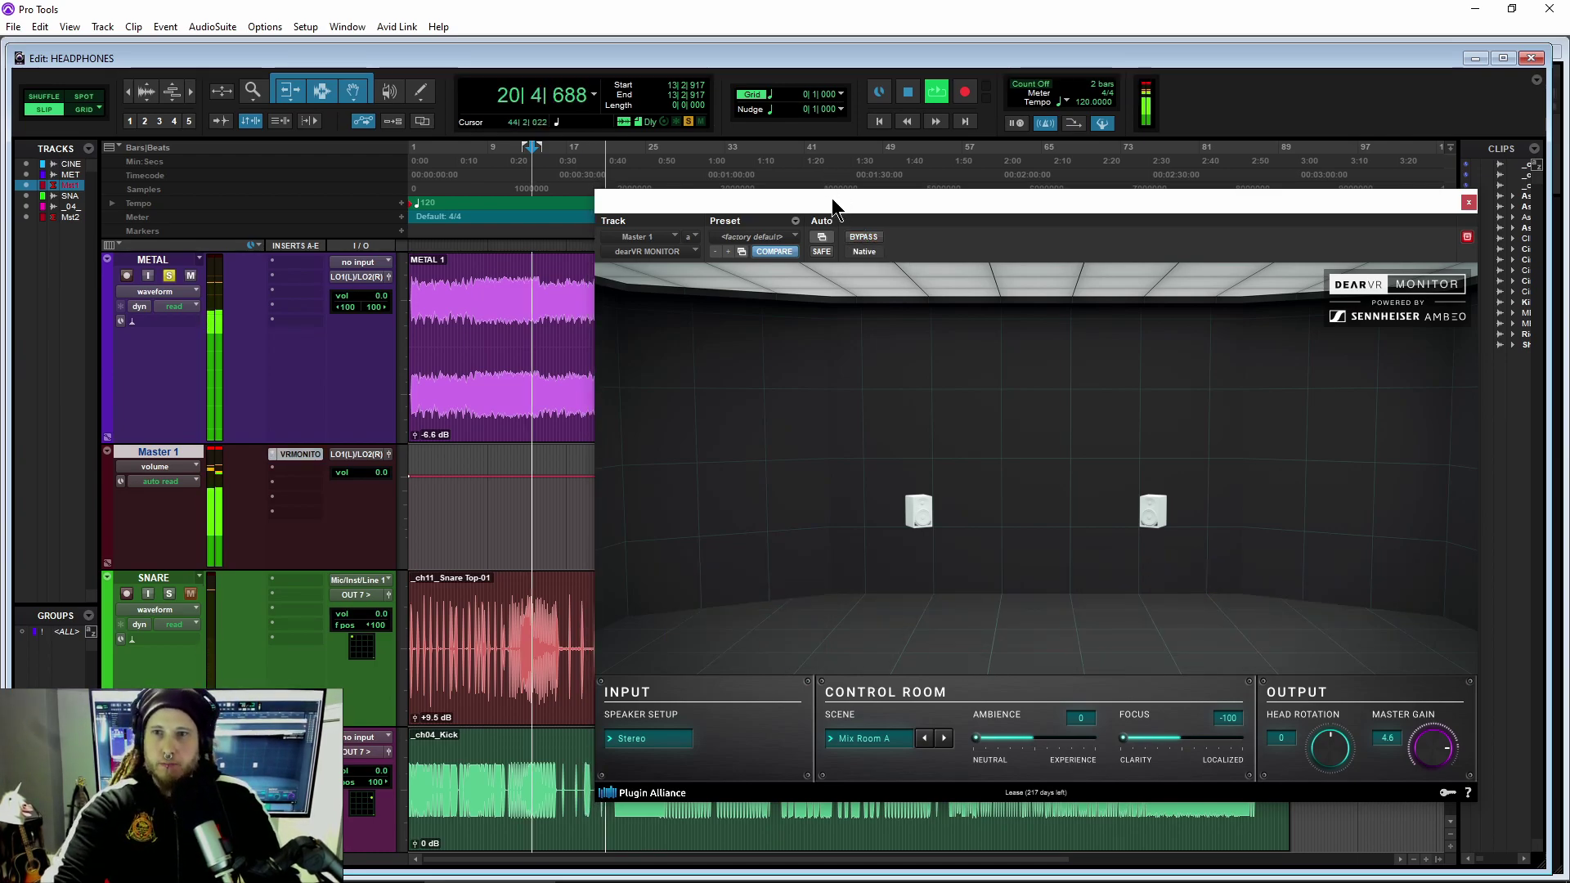
left_click_drag(846, 211, 646, 131)
left_click(663, 155)
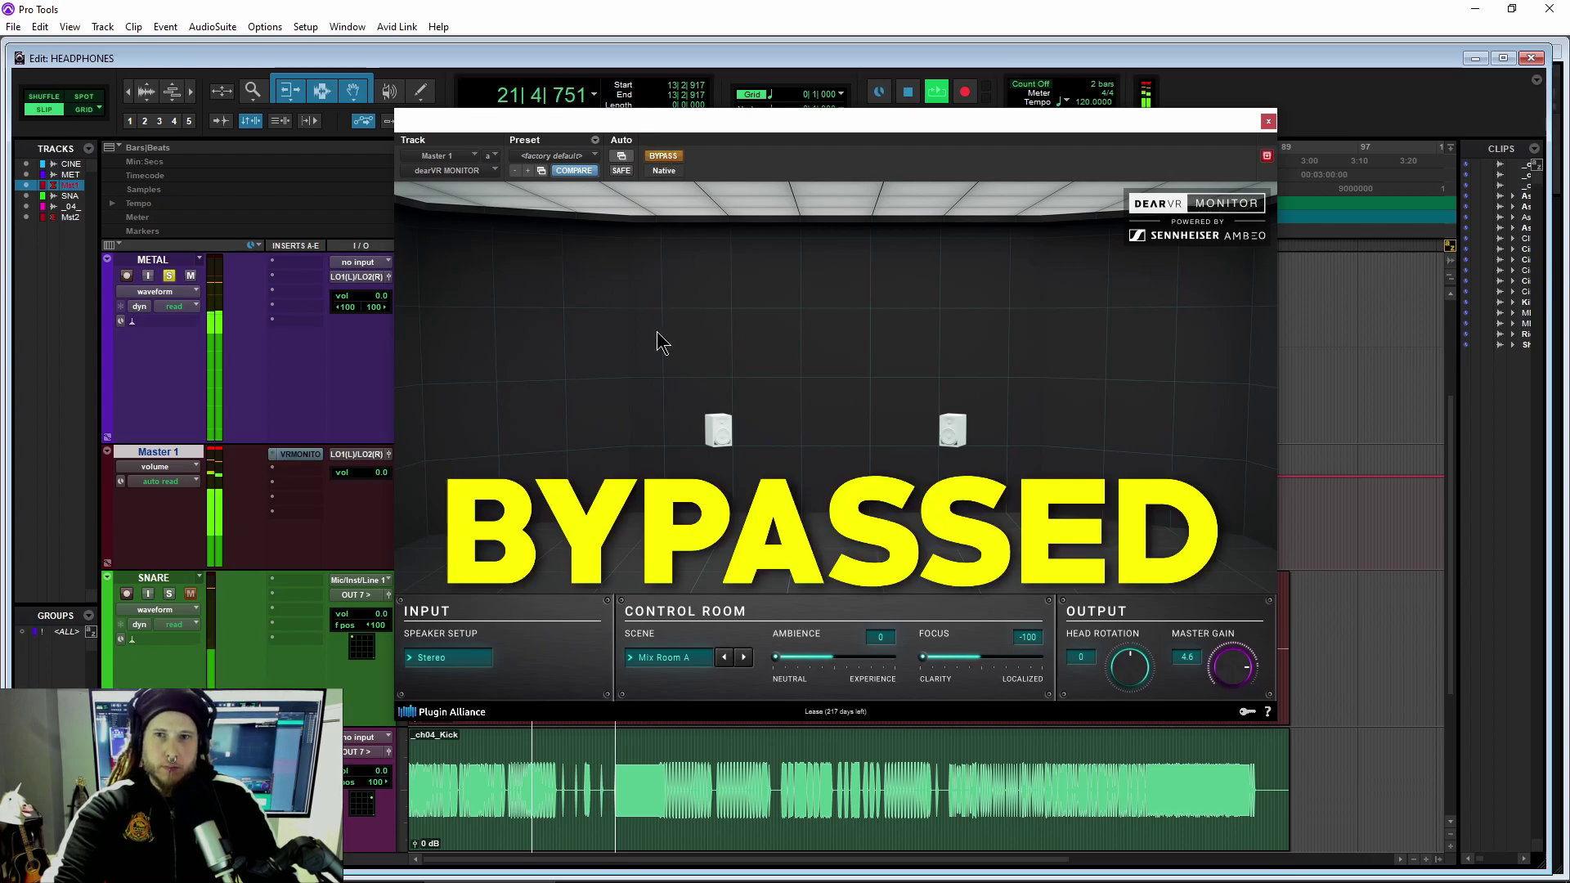
left_click(665, 156)
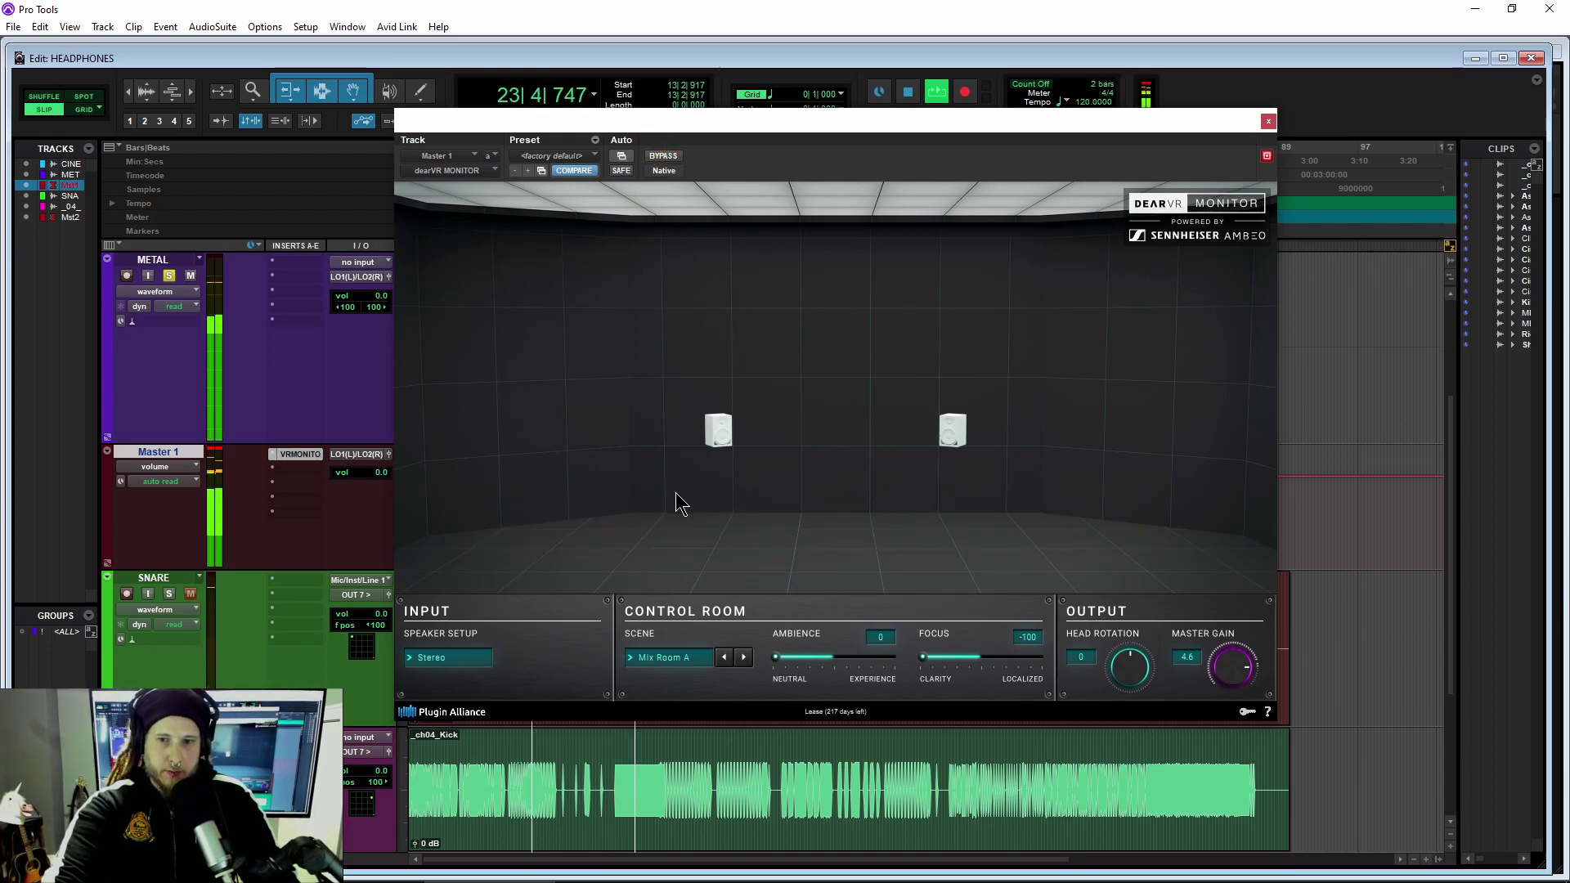
key("space")
- Raise Ambience to 88 and Focus to 64, and compare the effect with bypass during playback from bar 13
left_click_drag(775, 658, 908, 664)
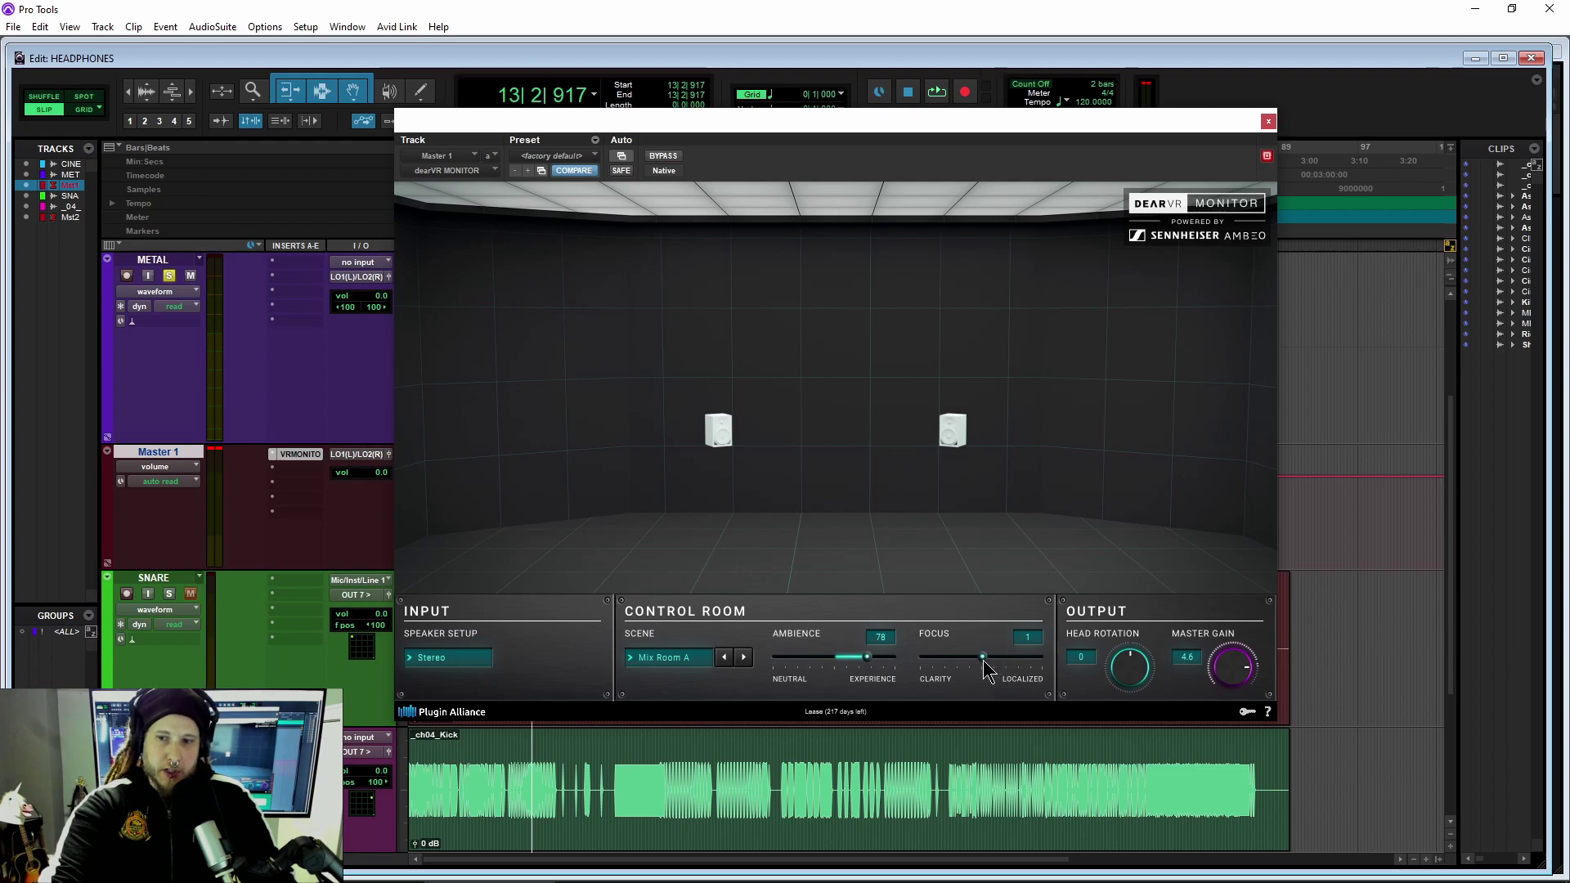
left_click_drag(1011, 669, 991, 667)
key("space")
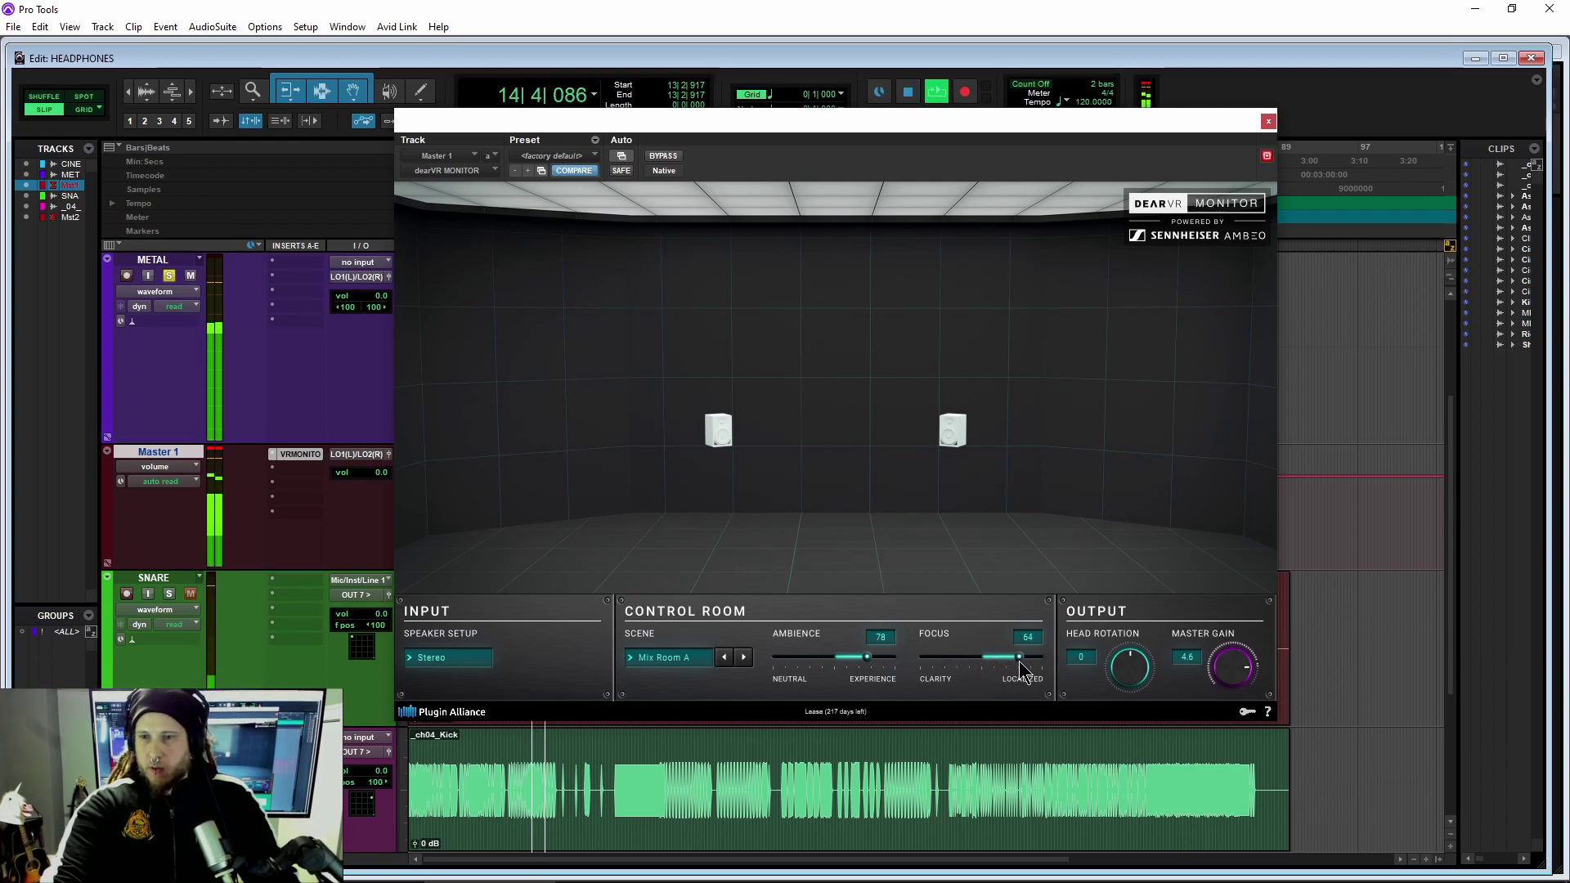
left_click_drag(867, 658, 887, 660)
left_click(672, 157)
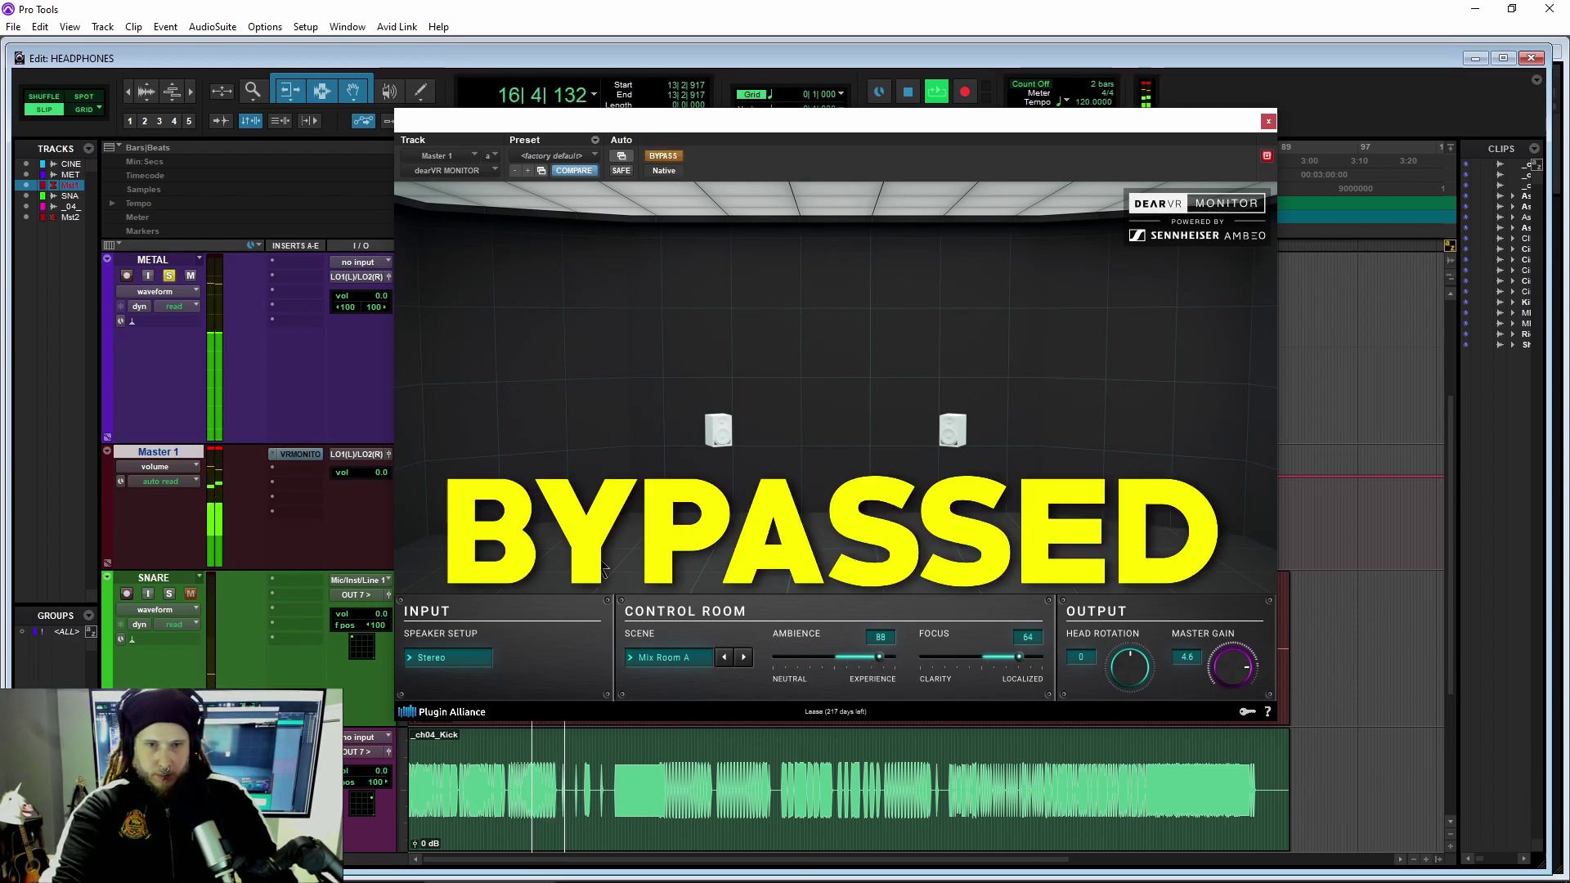
left_click(672, 156)
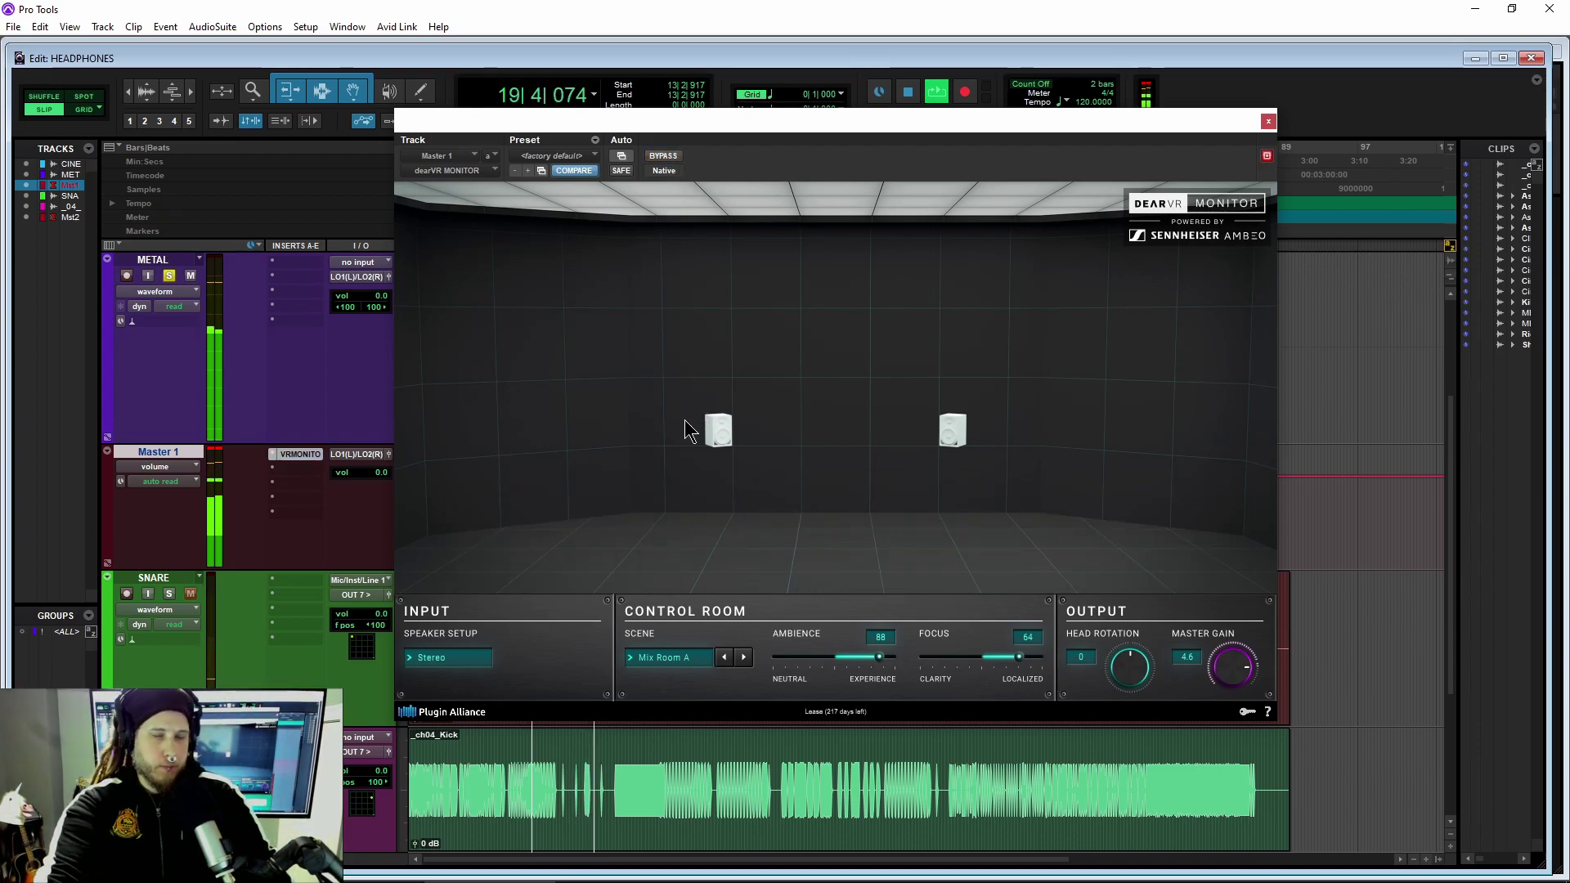
key("space")
- Set Ambience to 65 and Focus to 31, and close the plug-in window
left_click_drag(879, 657, 852, 667)
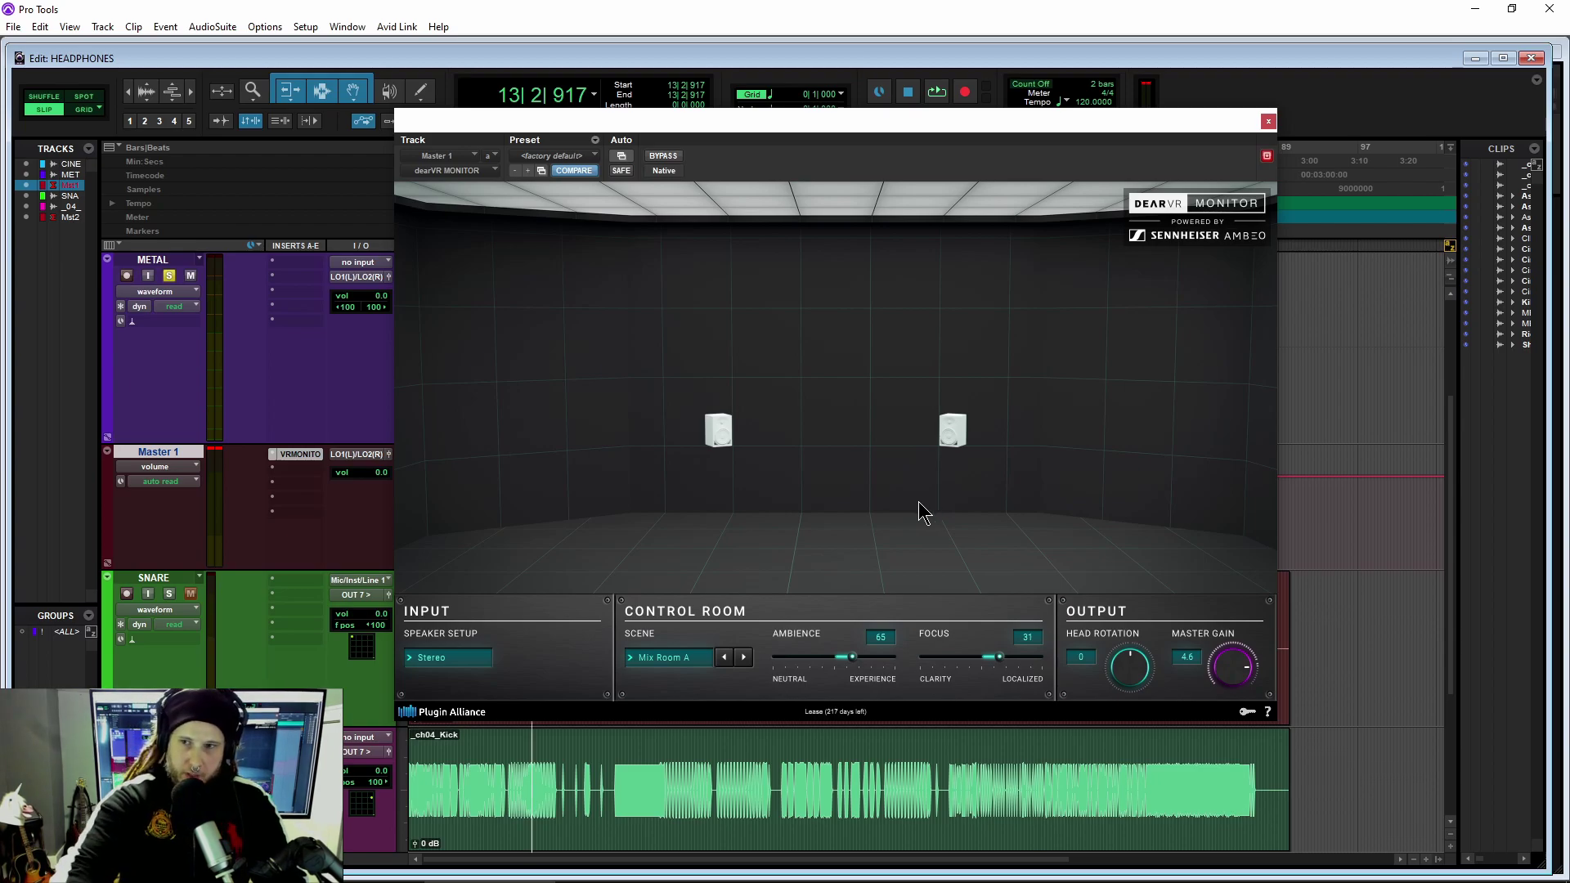
left_click(1268, 121)
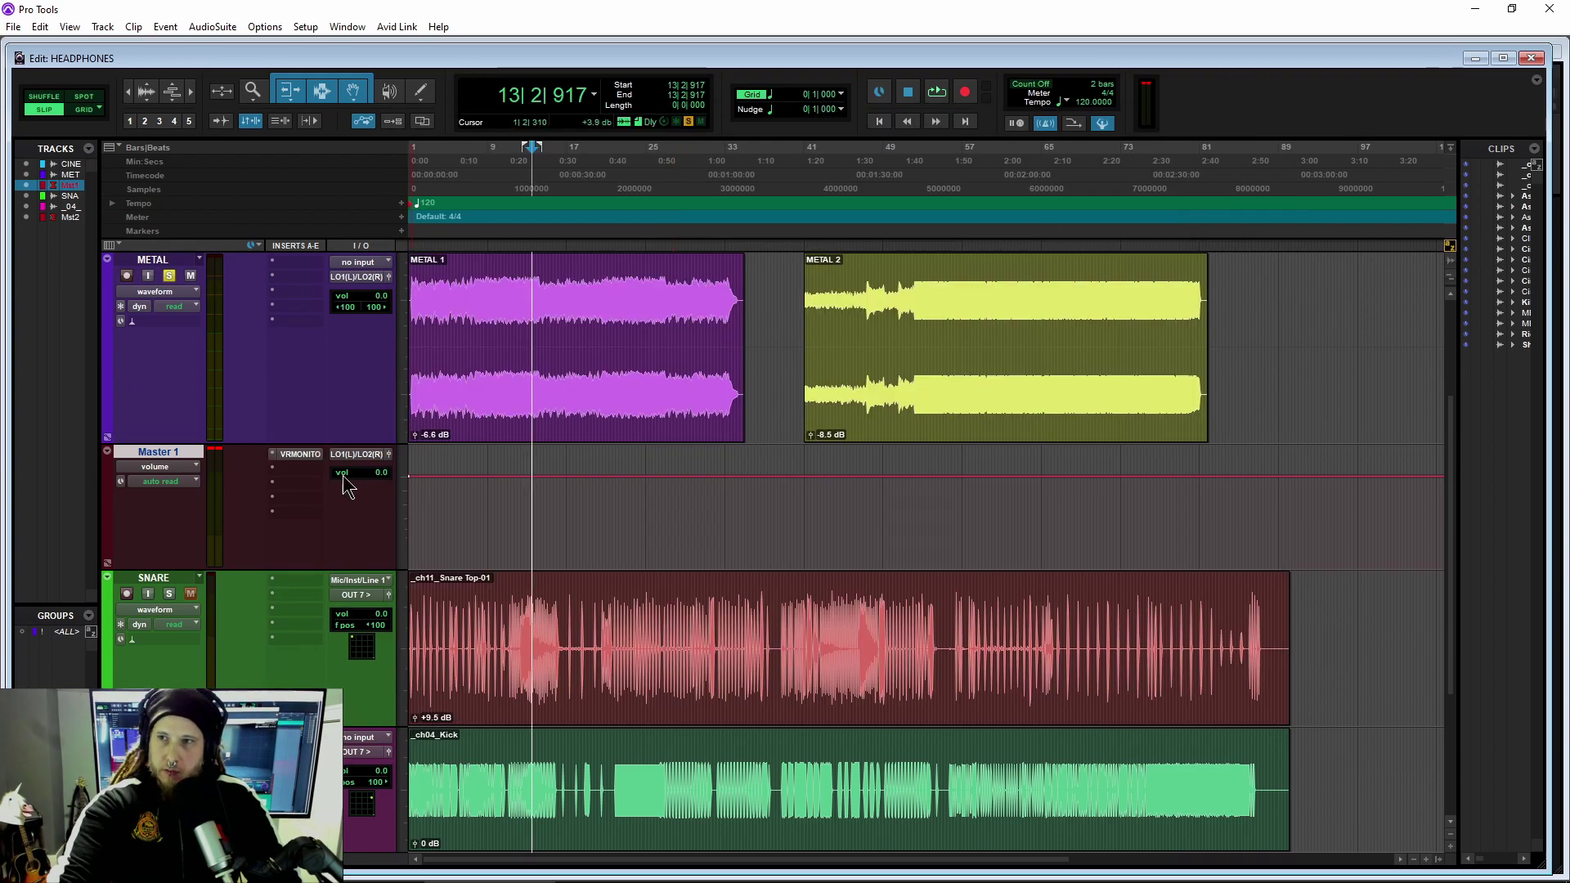
- Solo the SNARE and _ch04_Kick tracks and open dearVR MONITOR on Master 2
scroll(170, 340, "down", 2)
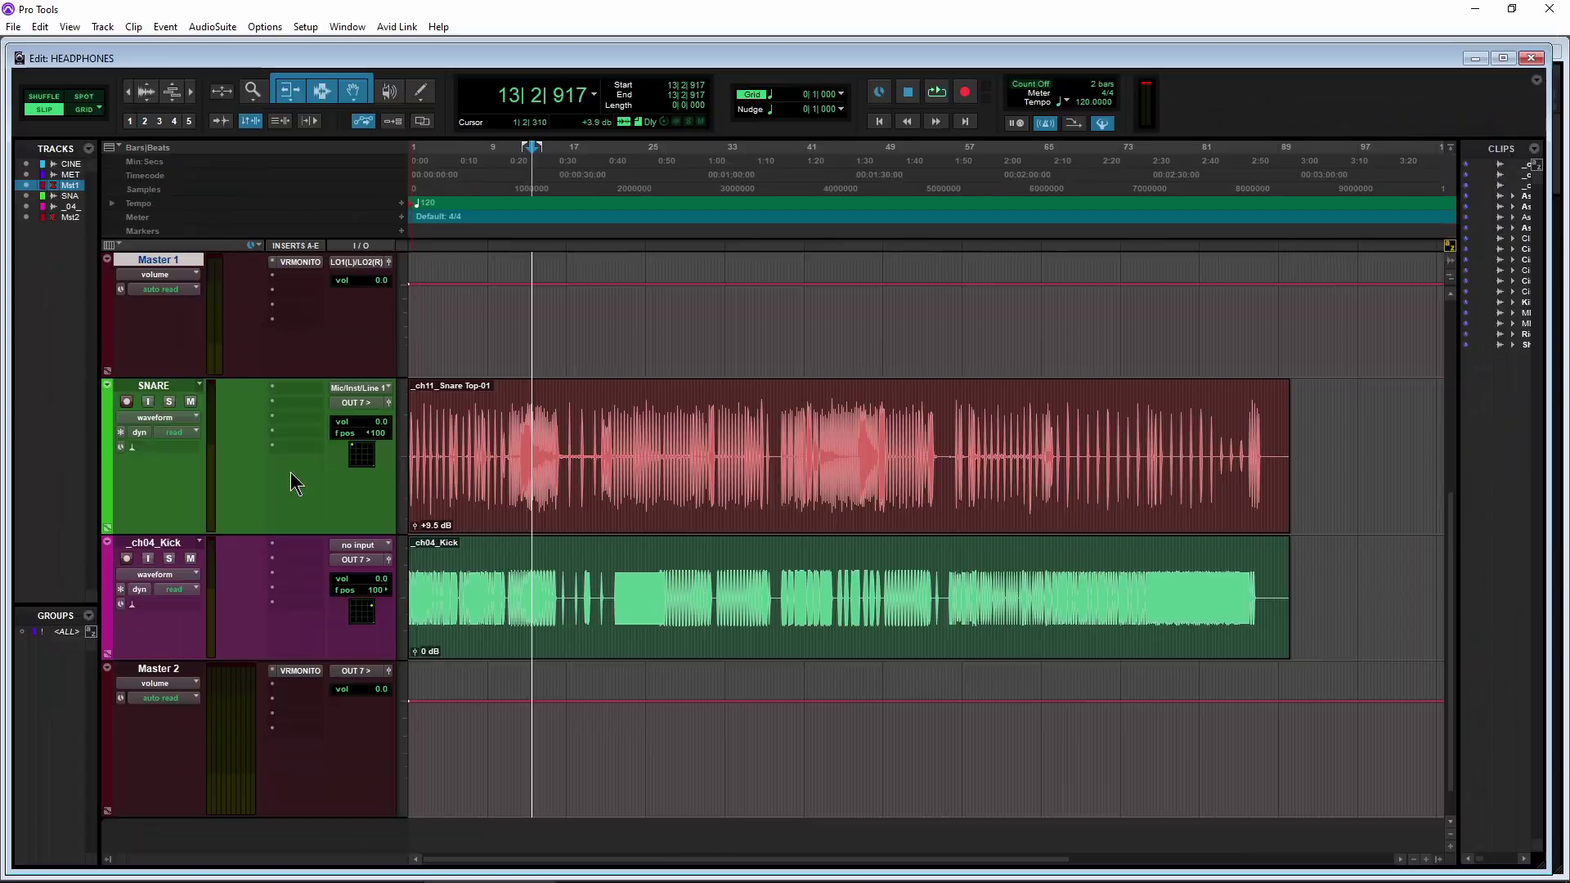
left_click(169, 401)
left_click(168, 558)
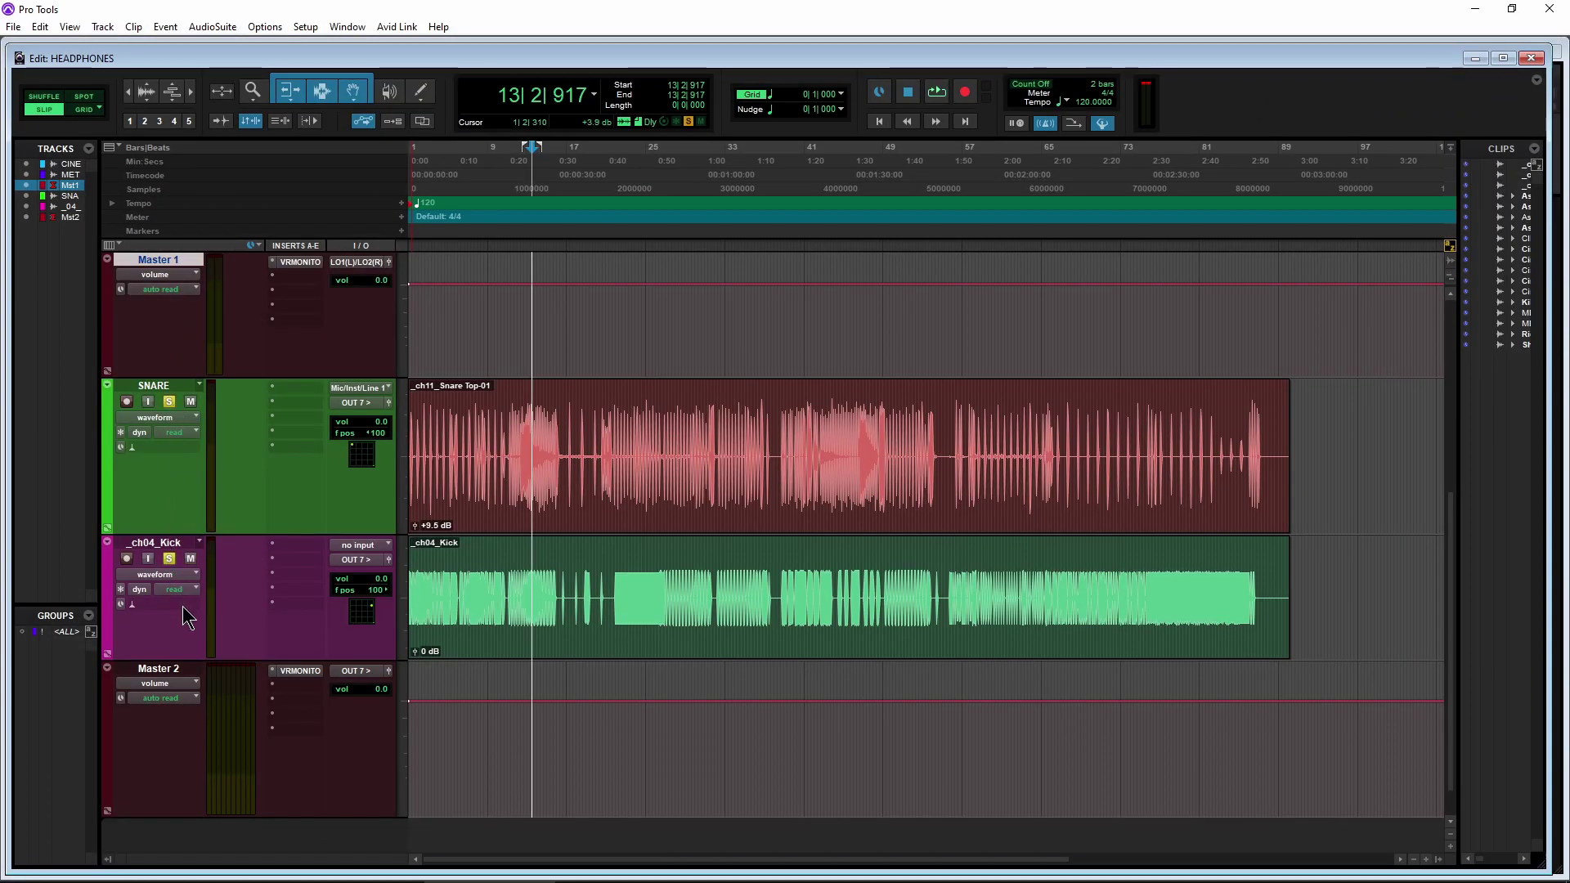
left_click(300, 670)
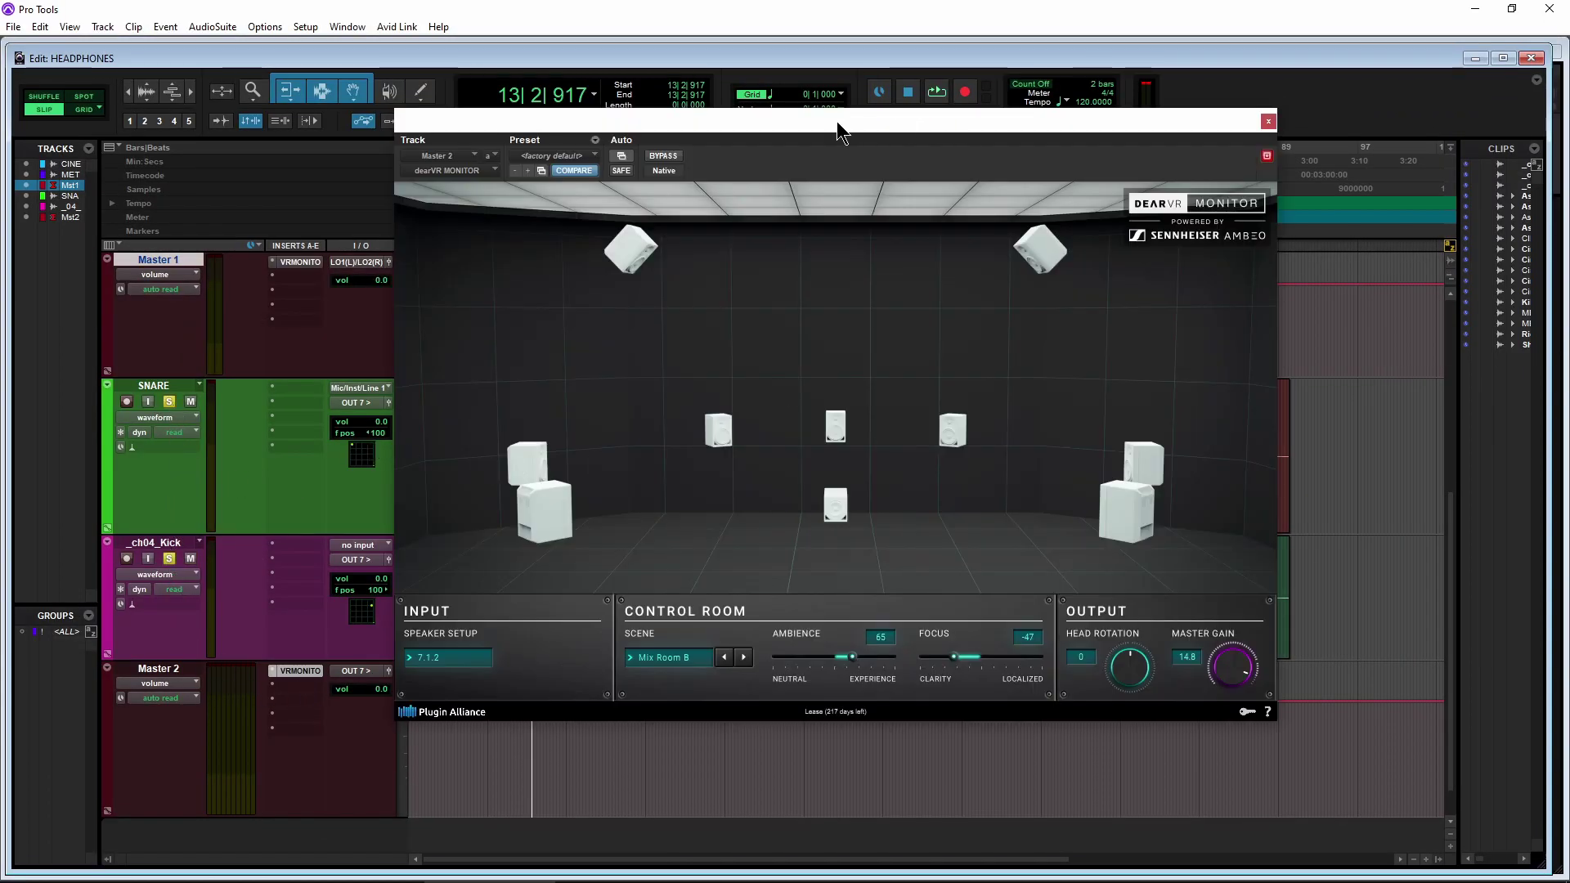
- Show the Mix window, play the soloed drums and compare the 7.1.2 Mix Room B monitoring with bypass
left_click_drag(836, 121, 911, 125)
key("space")
key("space")
key("ctrl+equal")
left_click_drag(327, 378, 331, 378)
key("space")
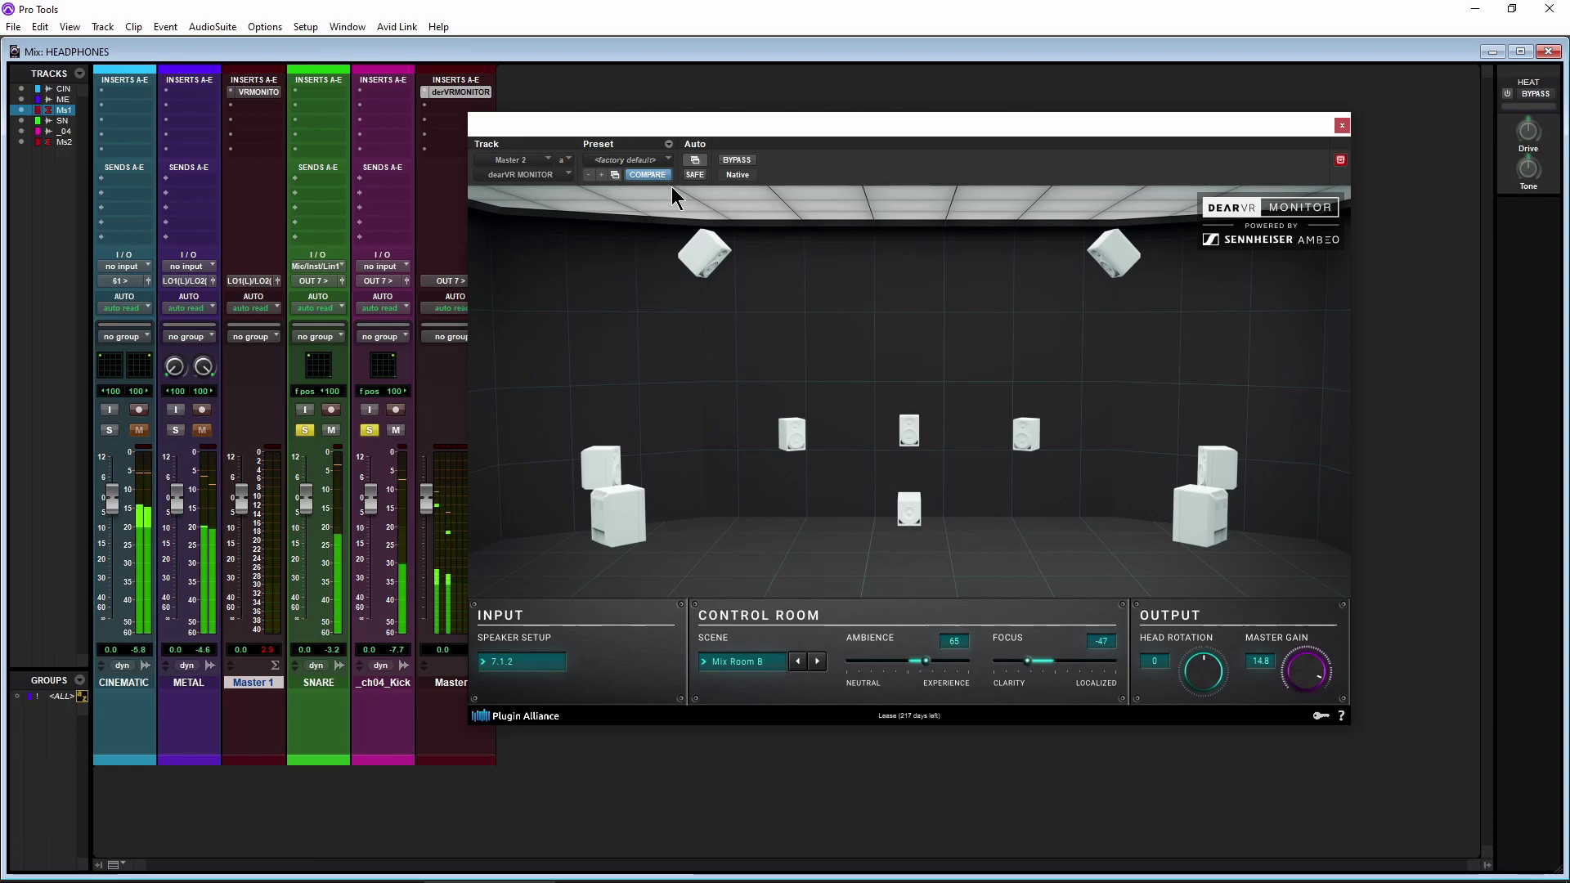
left_click(736, 159)
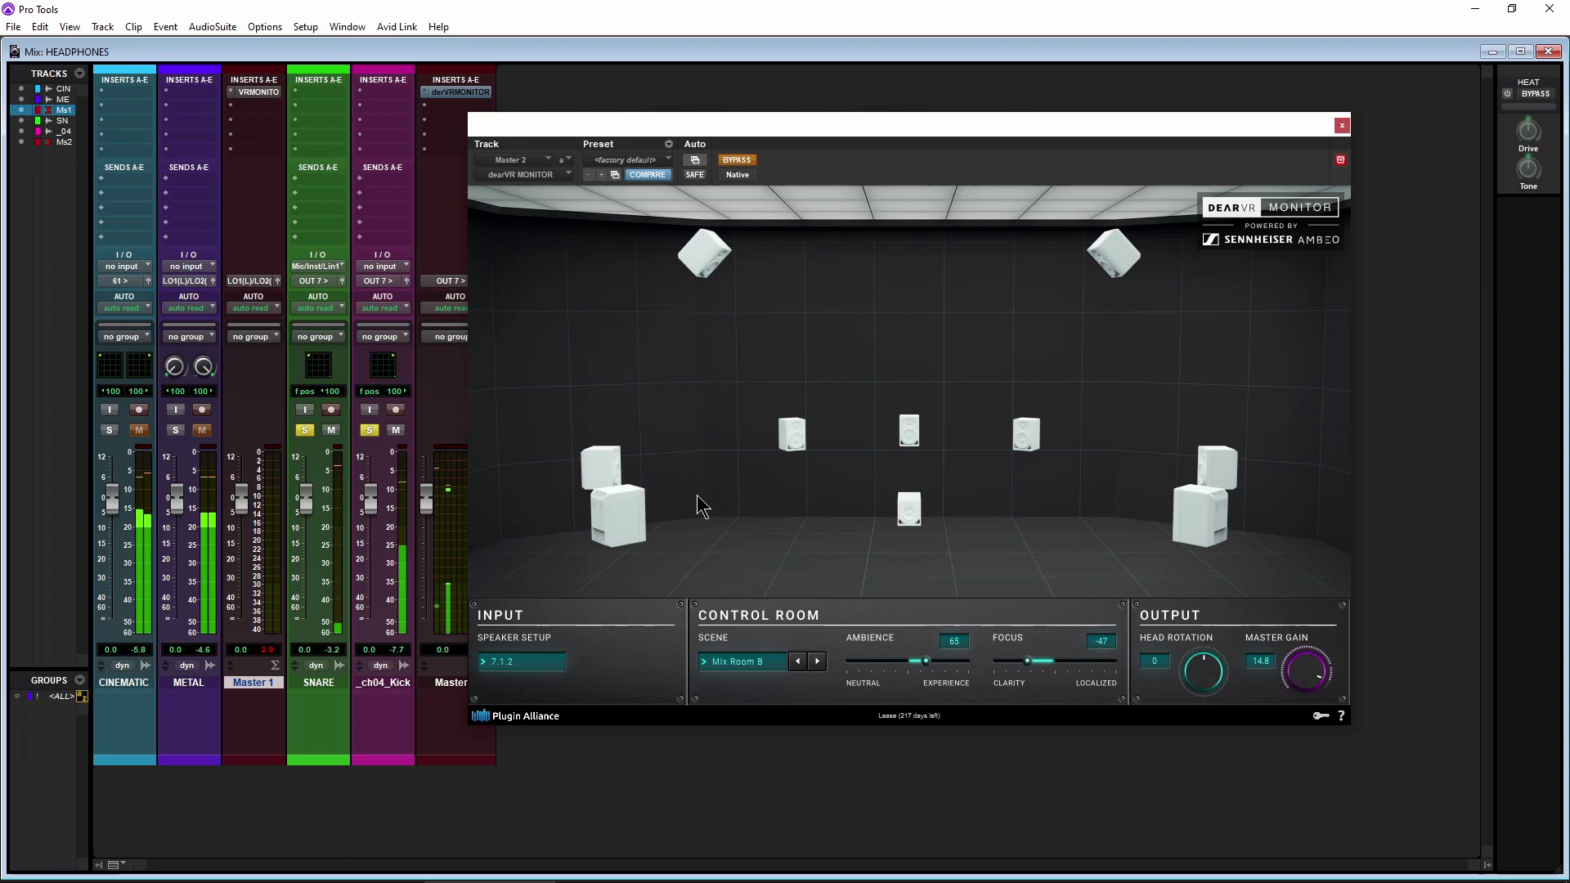
left_click(736, 161)
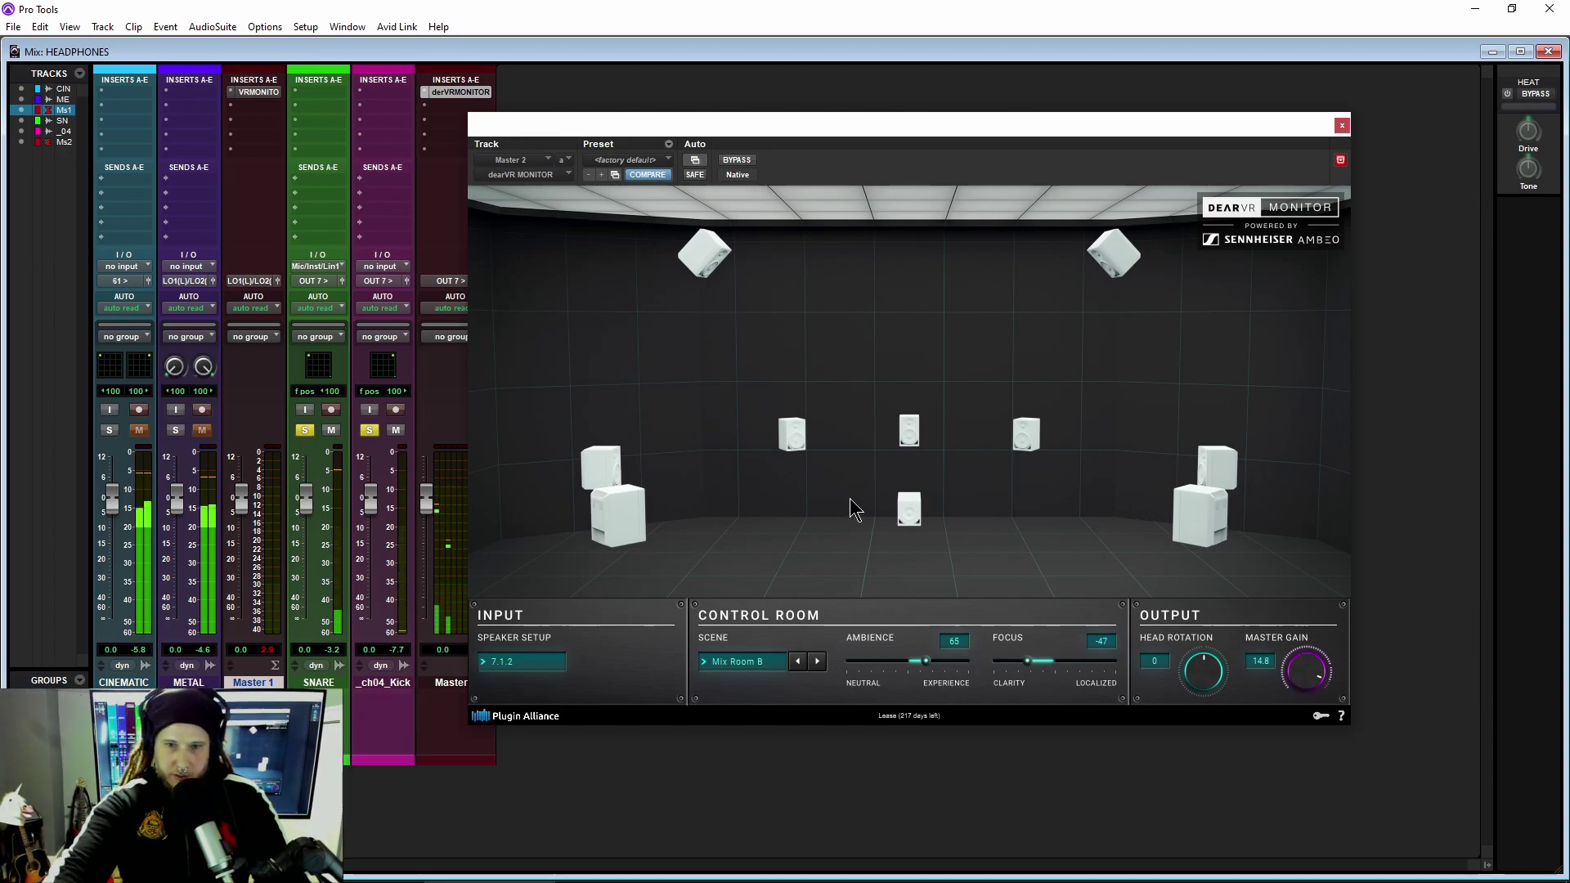
- Move the plug-in window aside, set Ambience to 81 and Focus to 100, and then lower Focus
left_click_drag(971, 131, 861, 88)
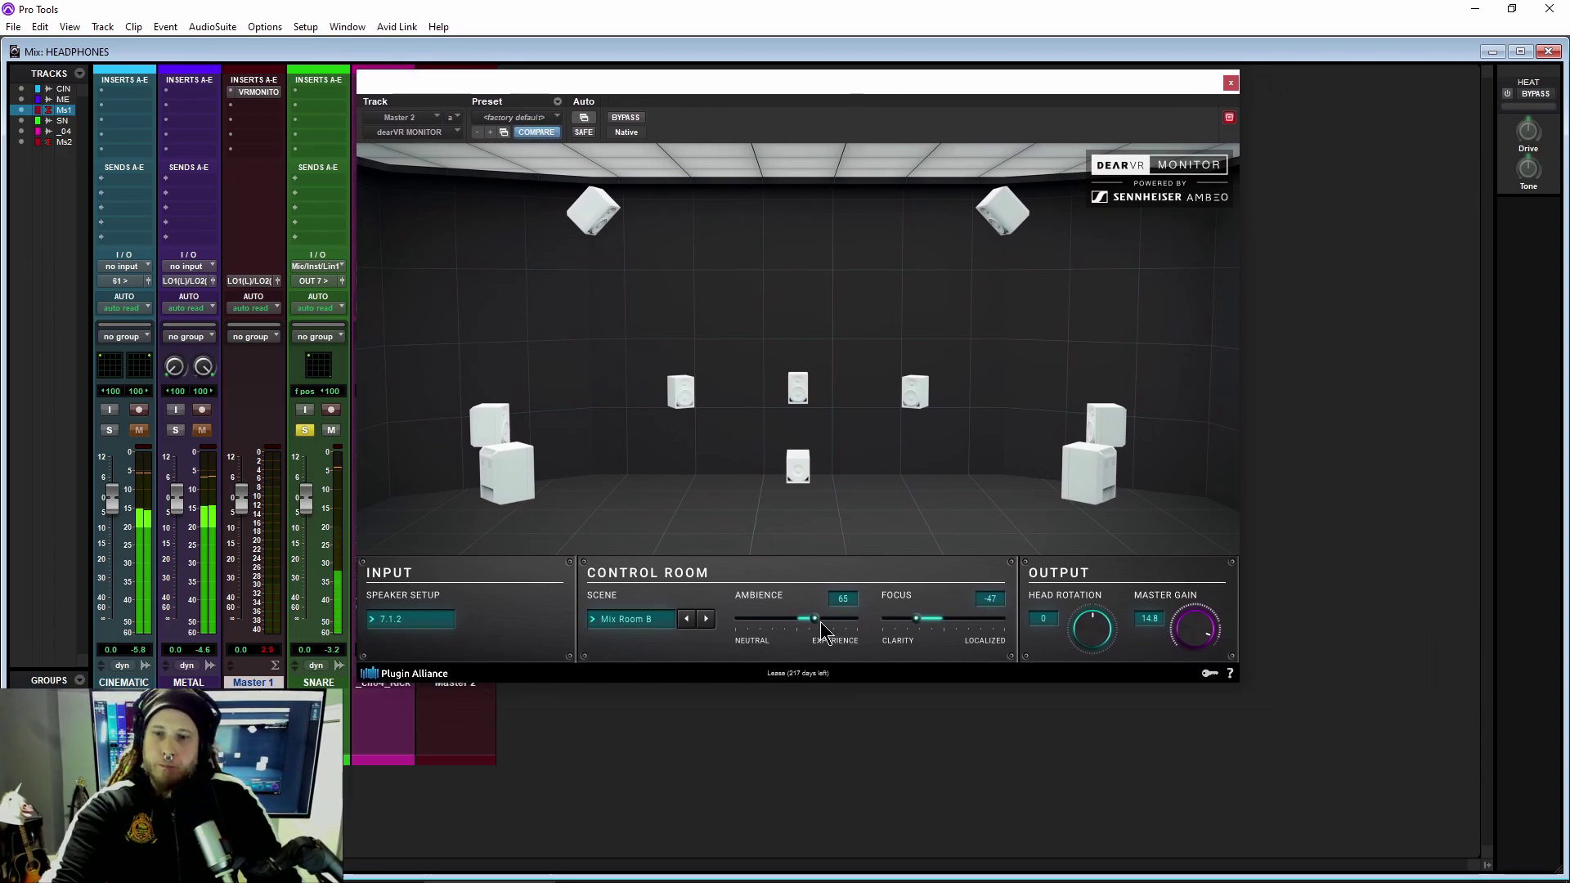
left_click_drag(816, 622, 1018, 638)
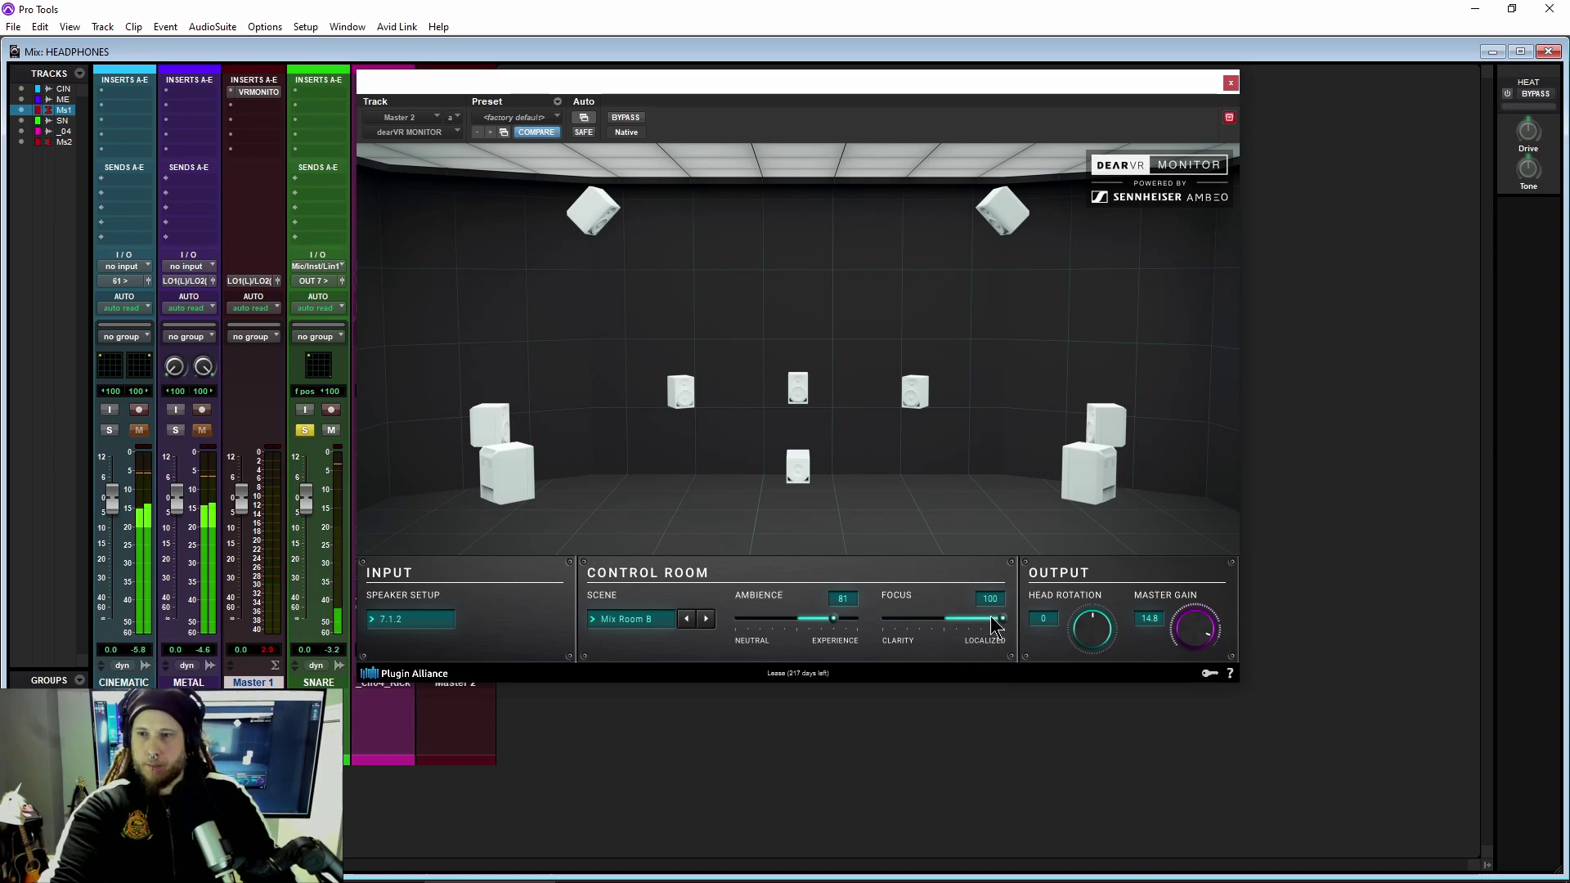
mouse_move(977, 632)
left_mouse_down()
mouse_move(880, 629)
mouse_move(1014, 628)
mouse_move(953, 629)
left_mouse_up()
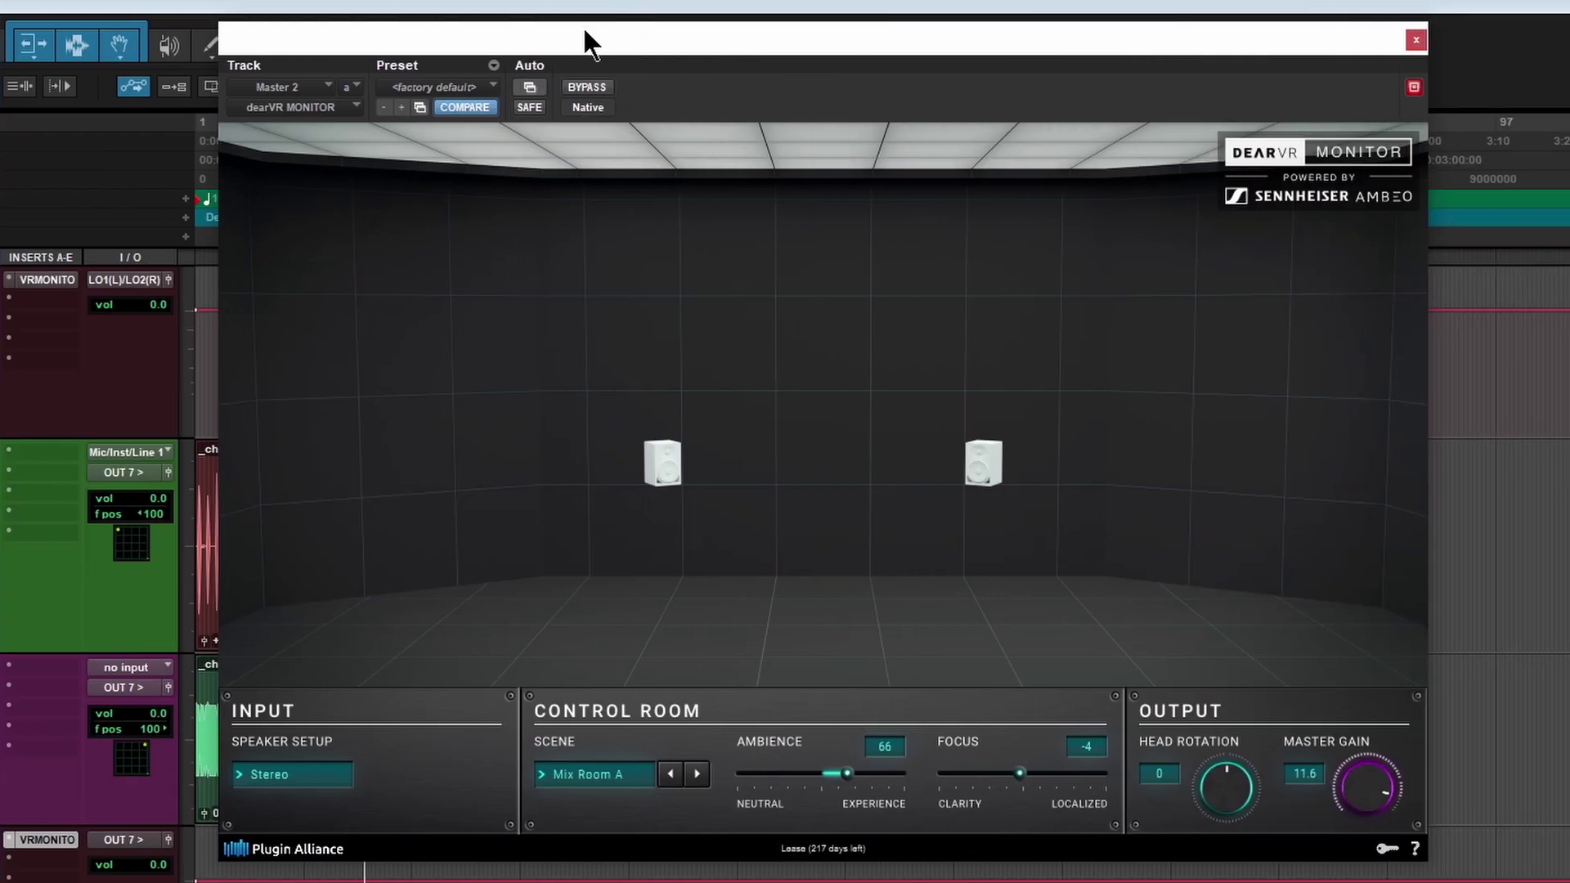
- Compare the soloed drums with dearVR MONITOR bypassed and active, then audition Focus at 100 and at -100
left_click(587, 86)
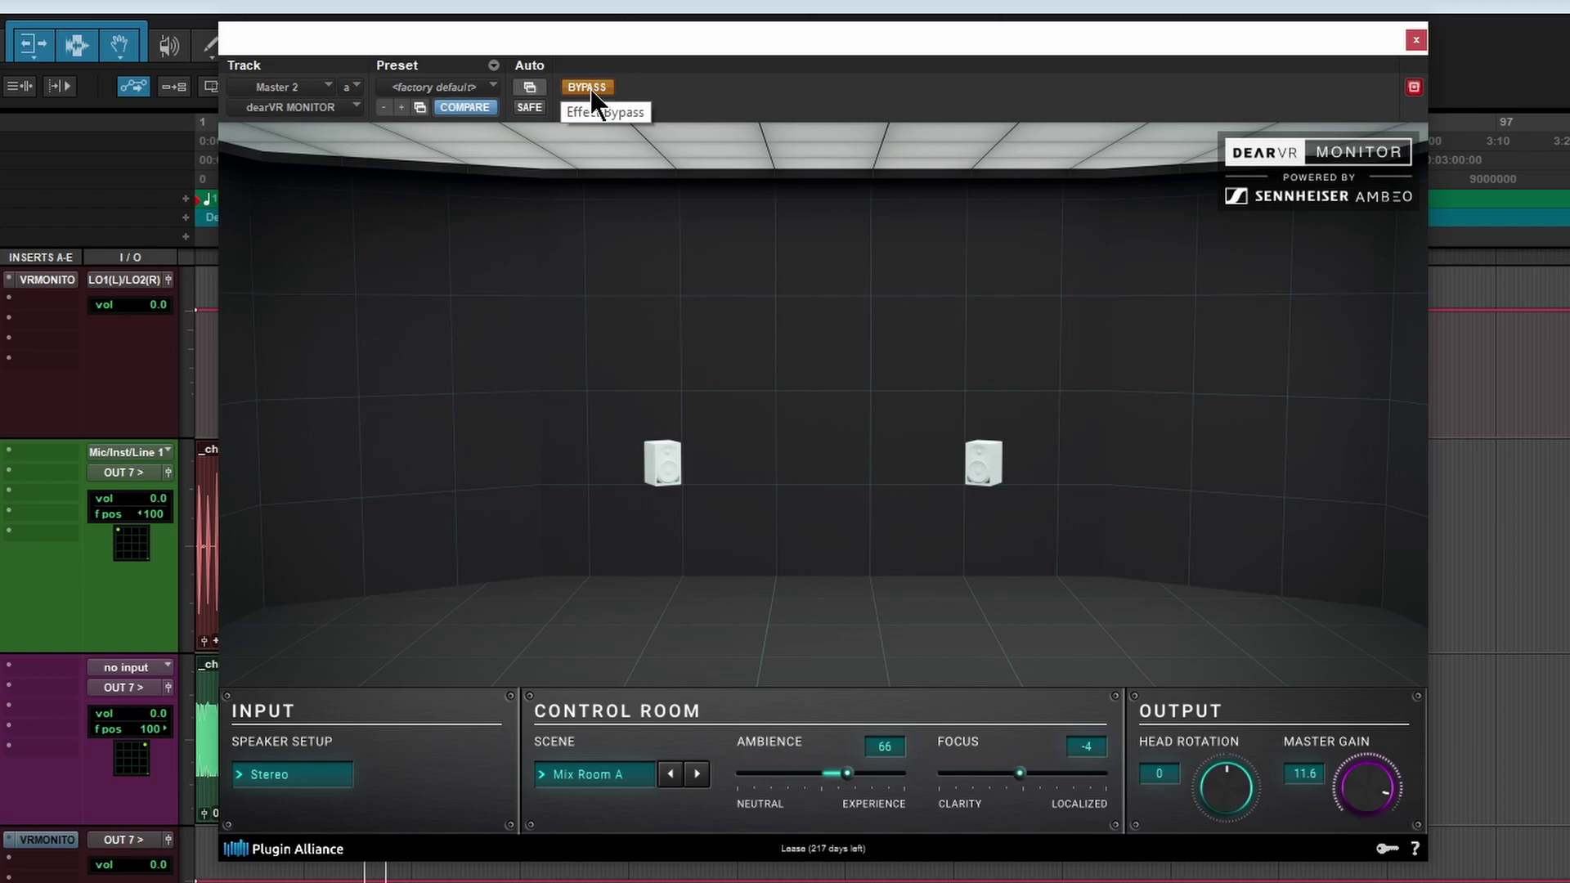
left_click(591, 88)
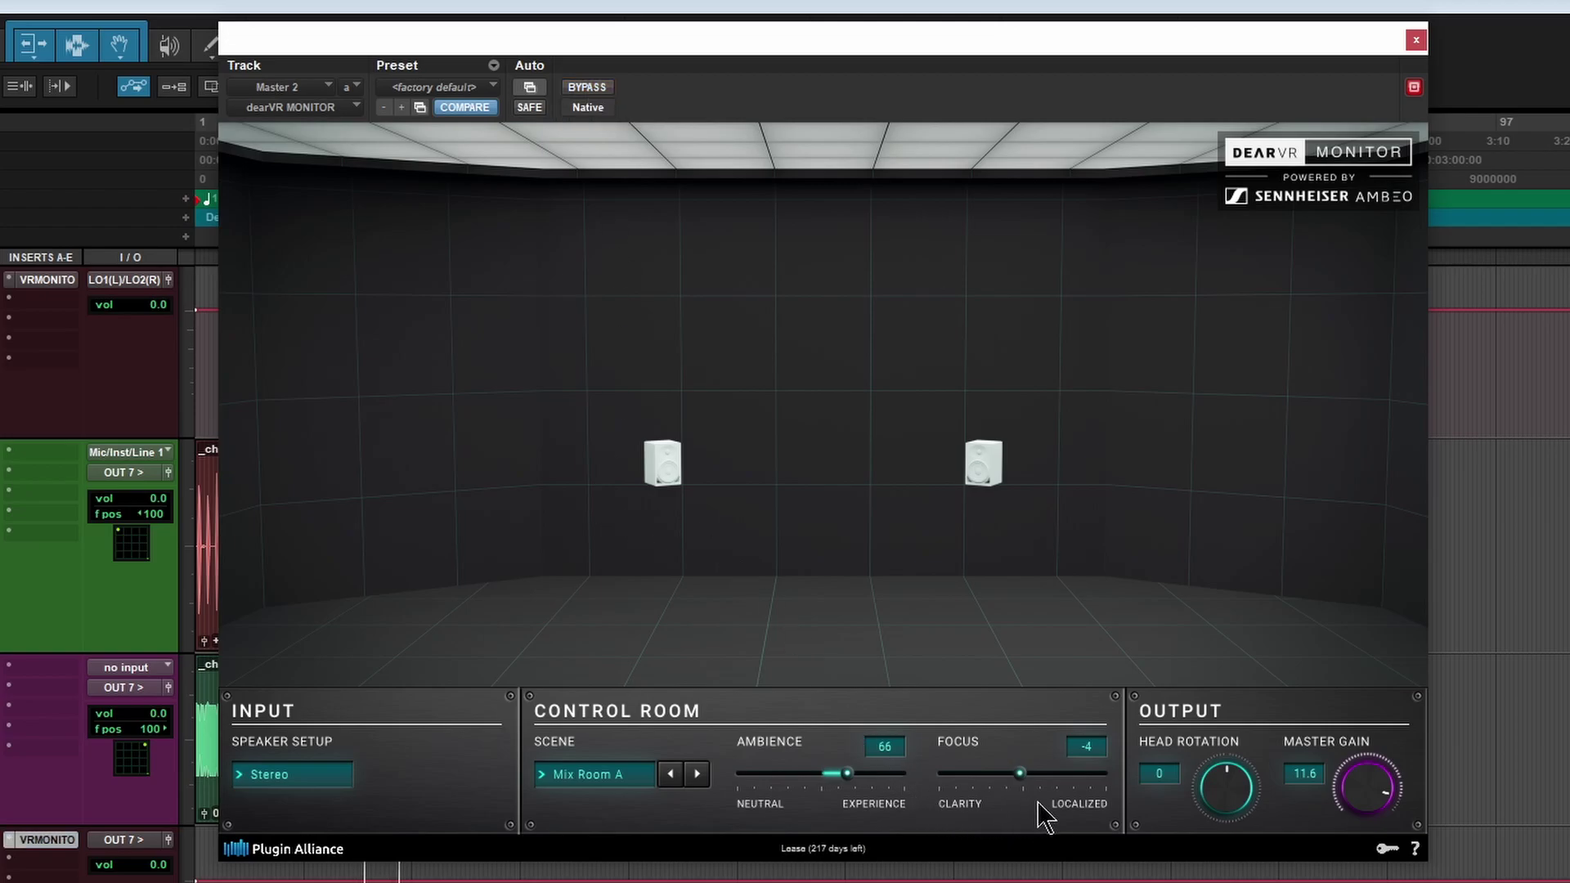
left_click_drag(1018, 773, 937, 777)
left_click_drag(942, 777, 1067, 773)
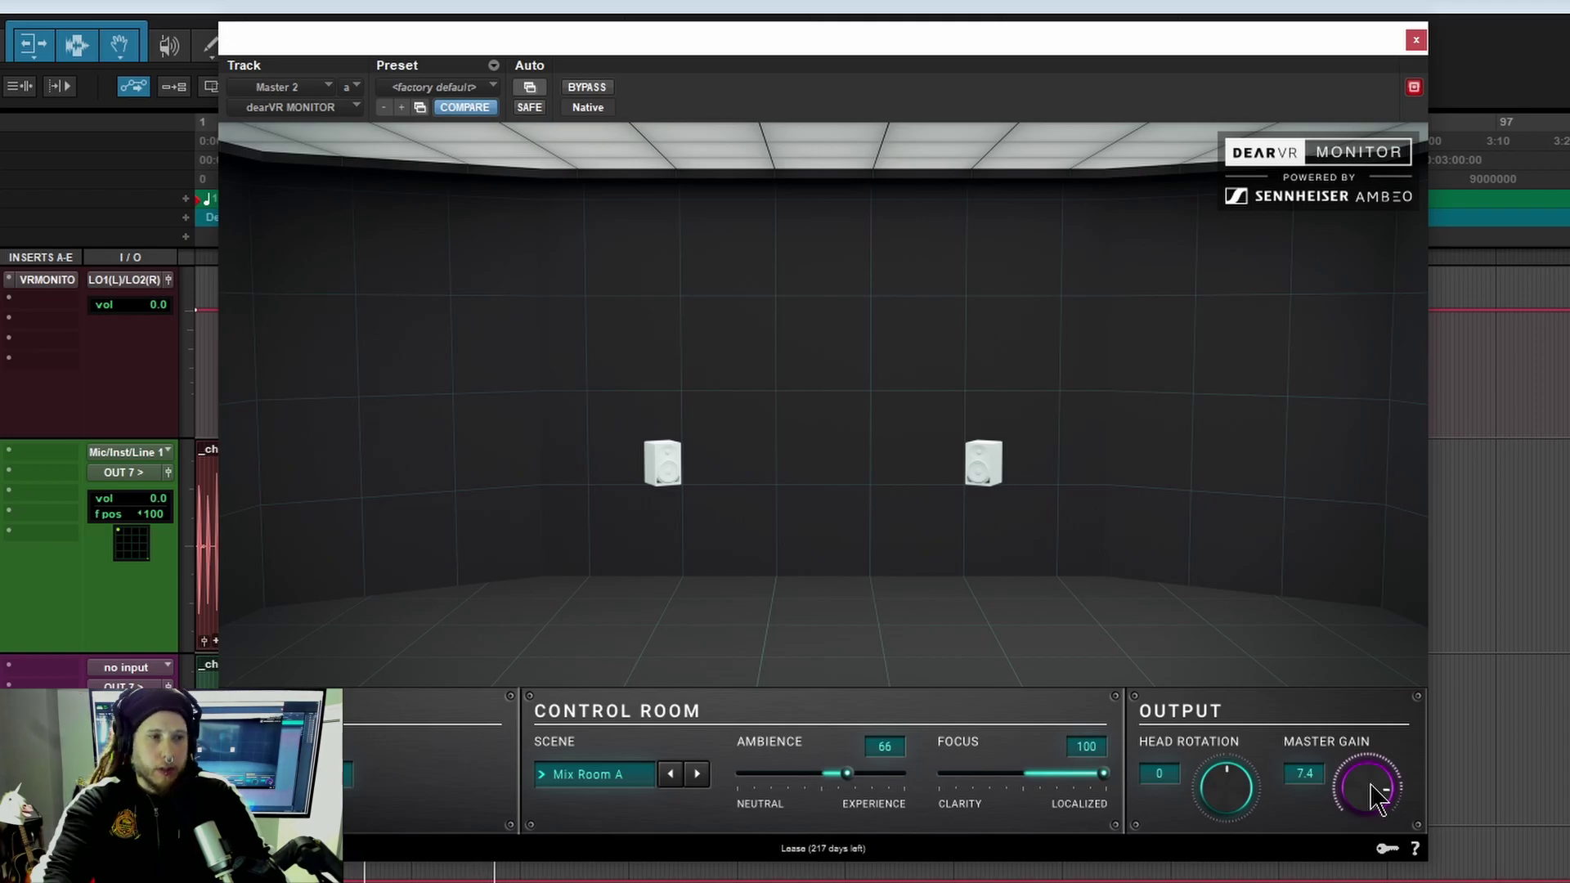
left_click_drag(1103, 774, 1052, 777)
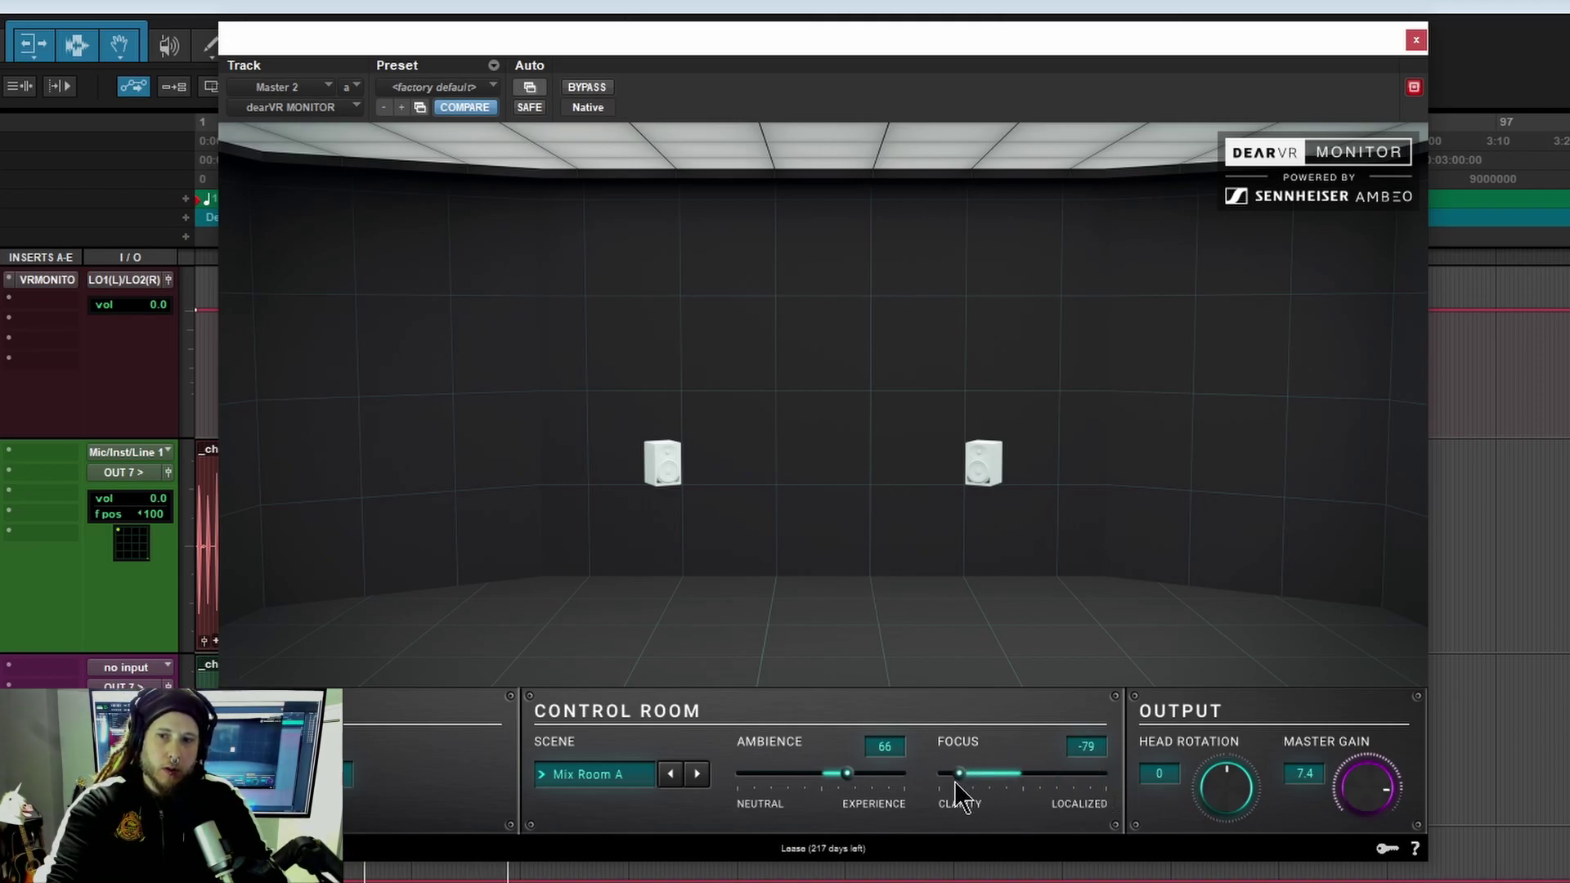
left_click_drag(941, 782, 903, 790)
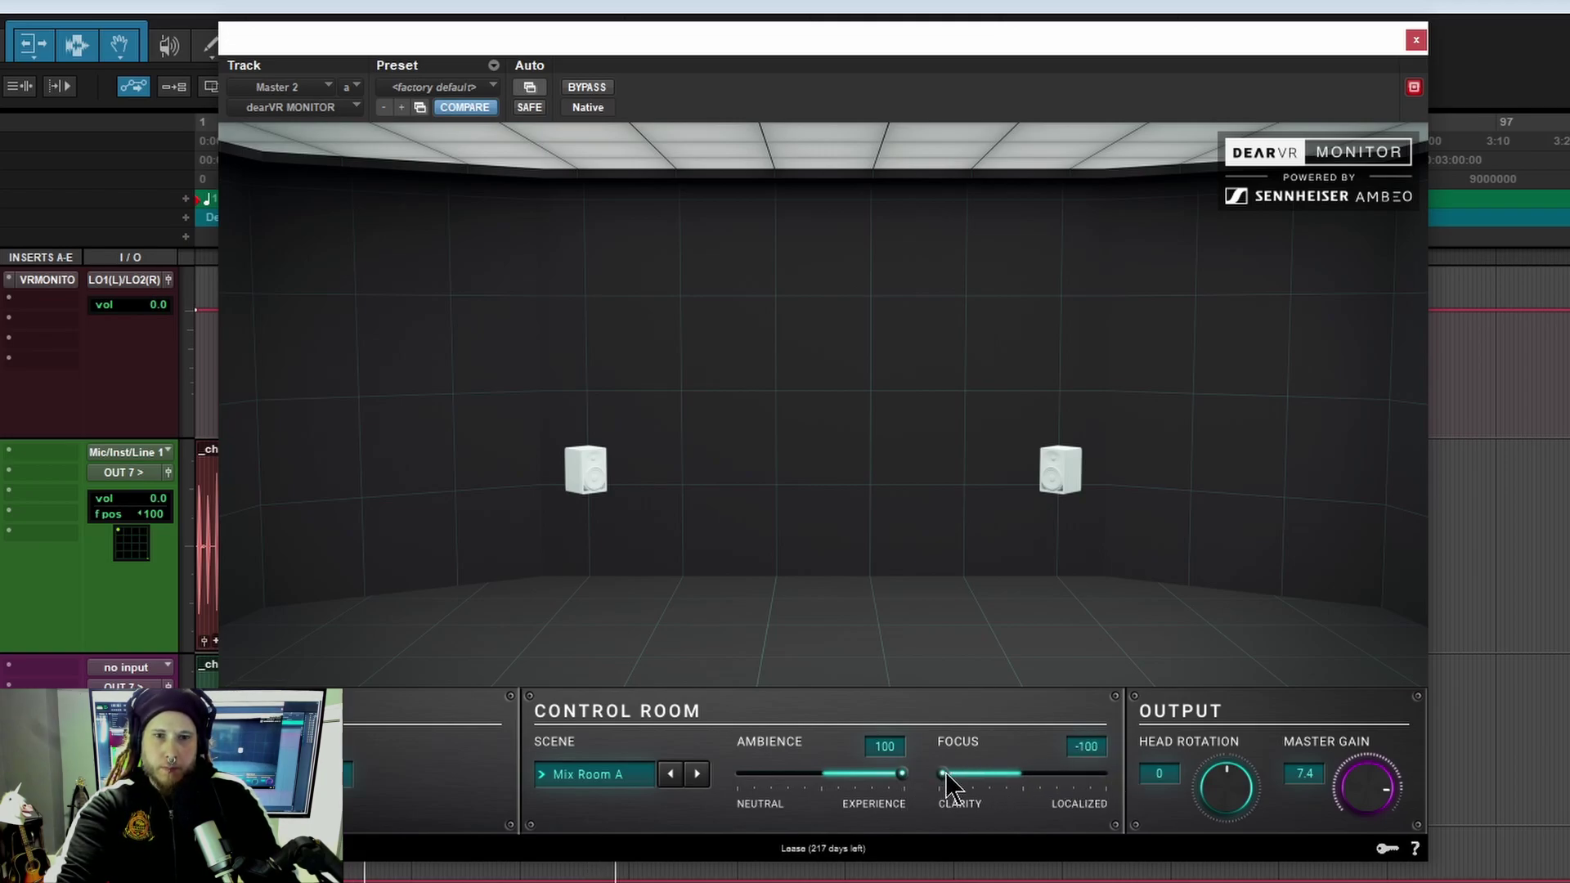
- Switch the Master 2 scene to Mix Room B, set Ambience to 65 and Focus to 21, and close the plug-in window
left_click_drag(944, 773, 987, 774)
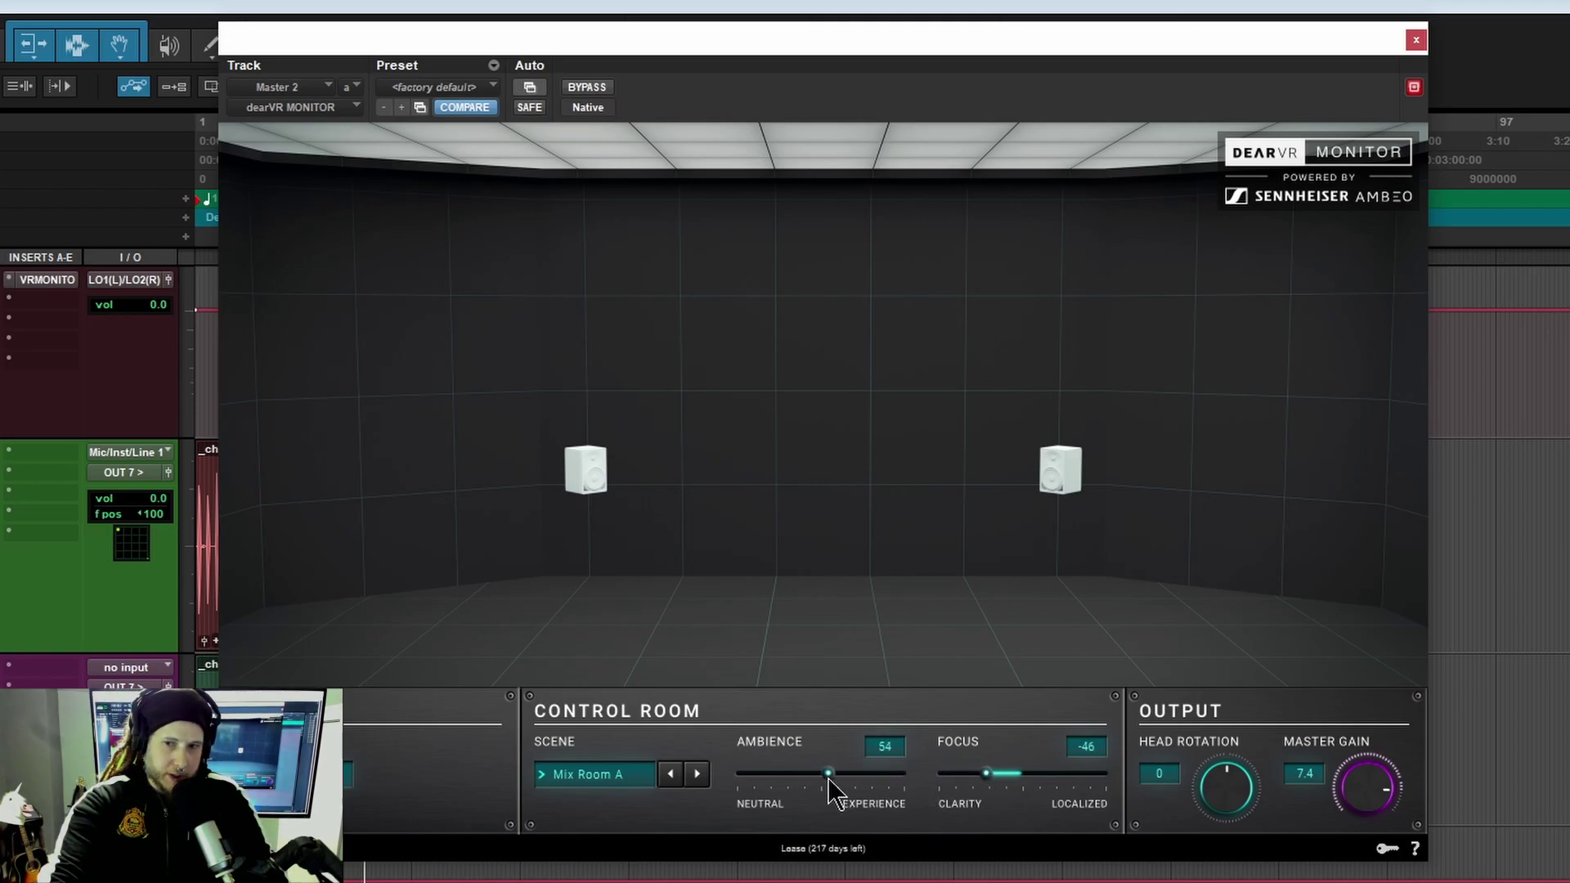
left_click(620, 781)
left_click(631, 410)
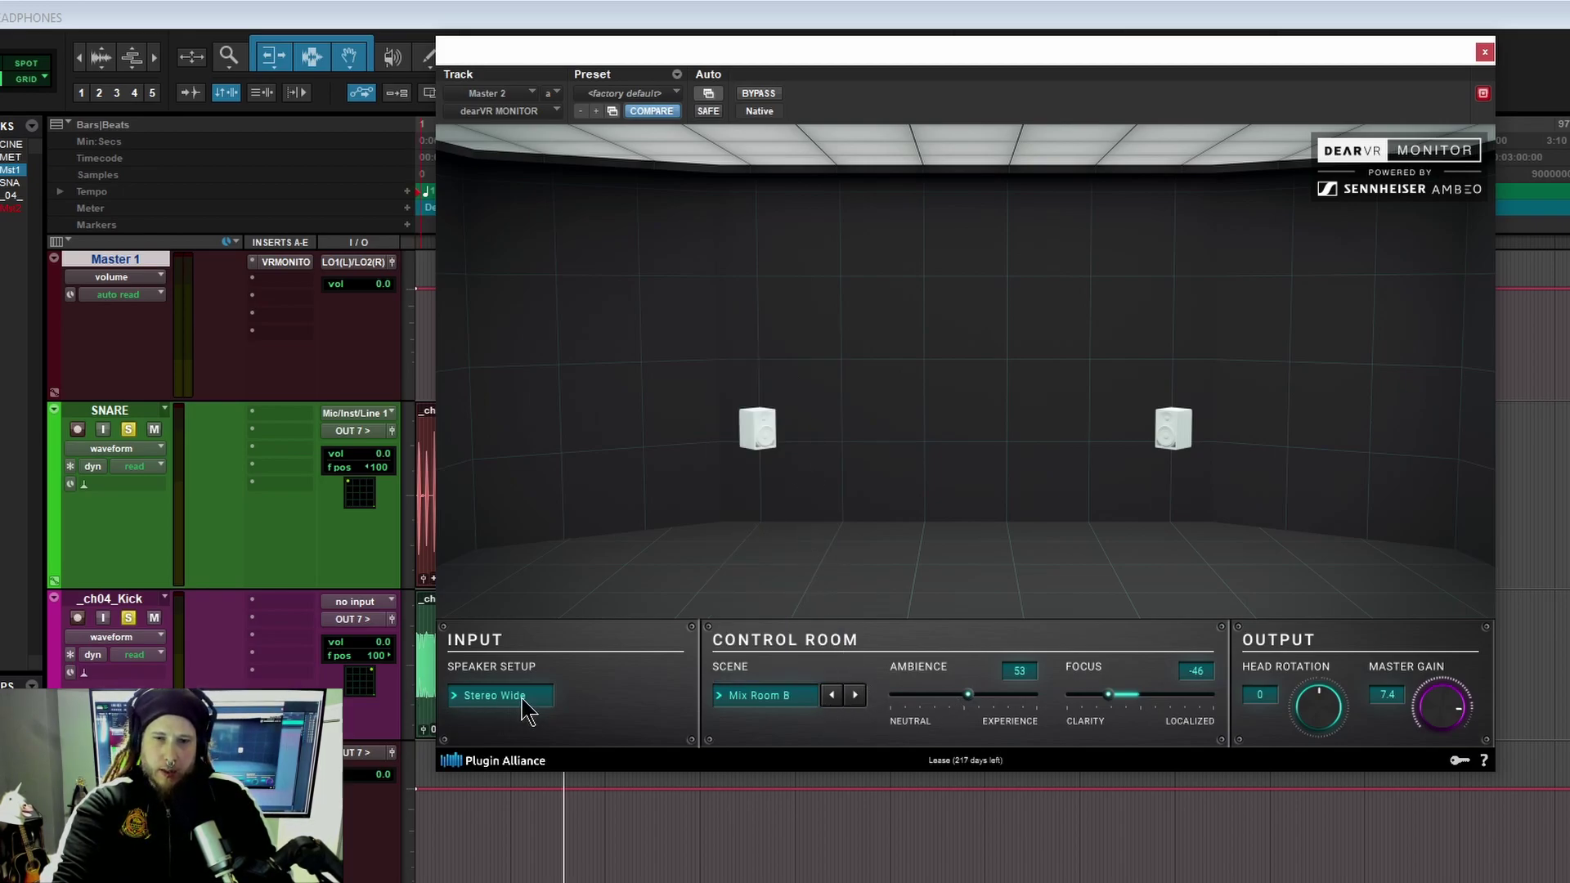
left_click_drag(969, 696, 985, 695)
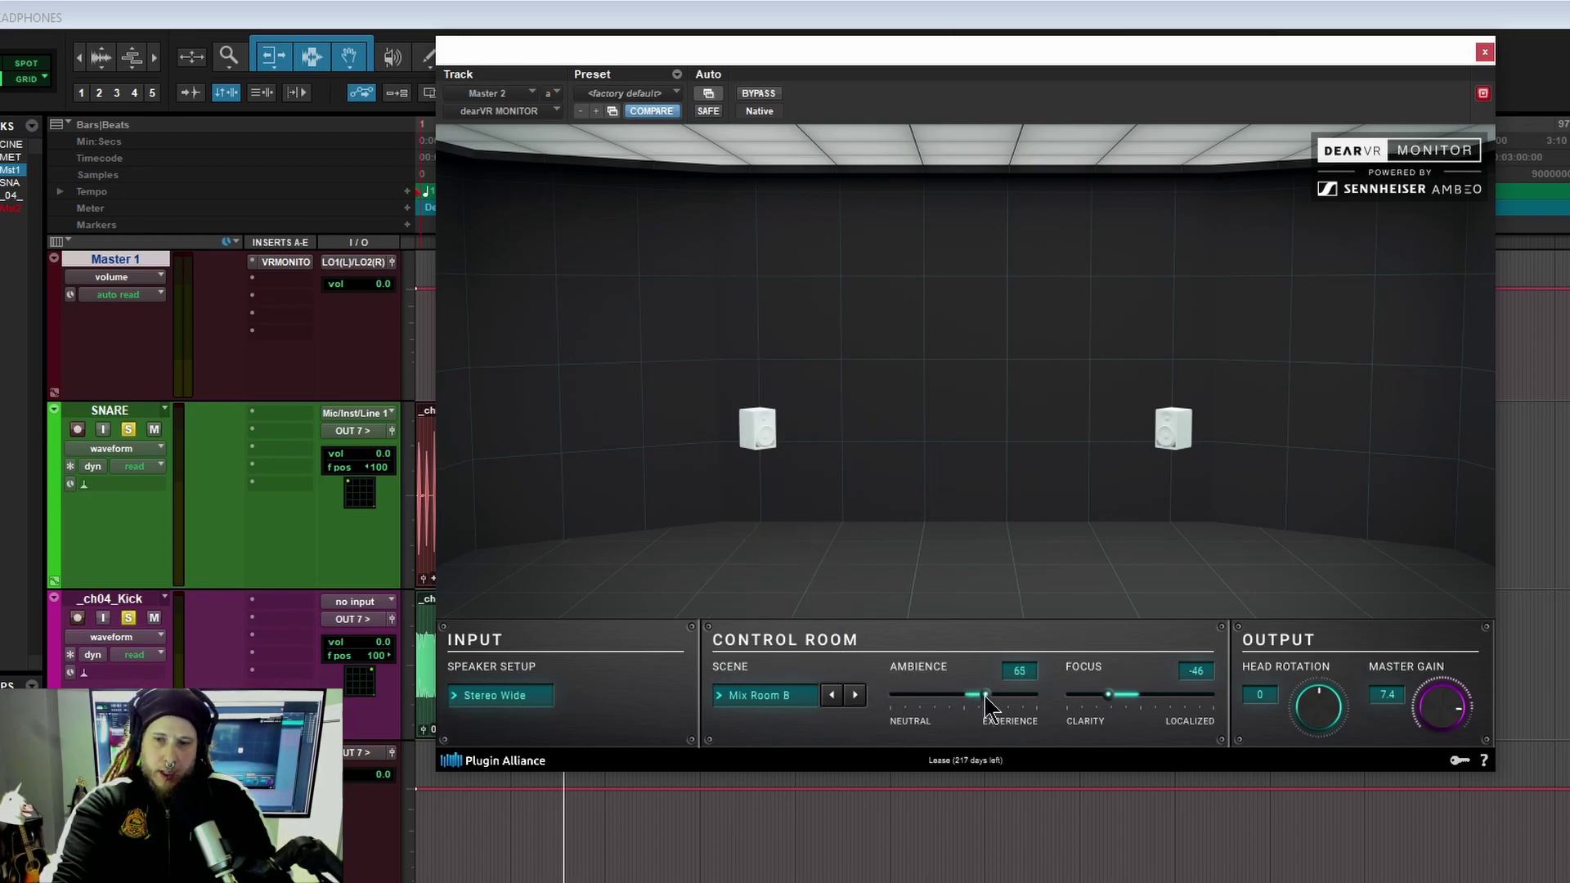
left_click(1133, 695)
left_click_drag(1132, 696, 1147, 698)
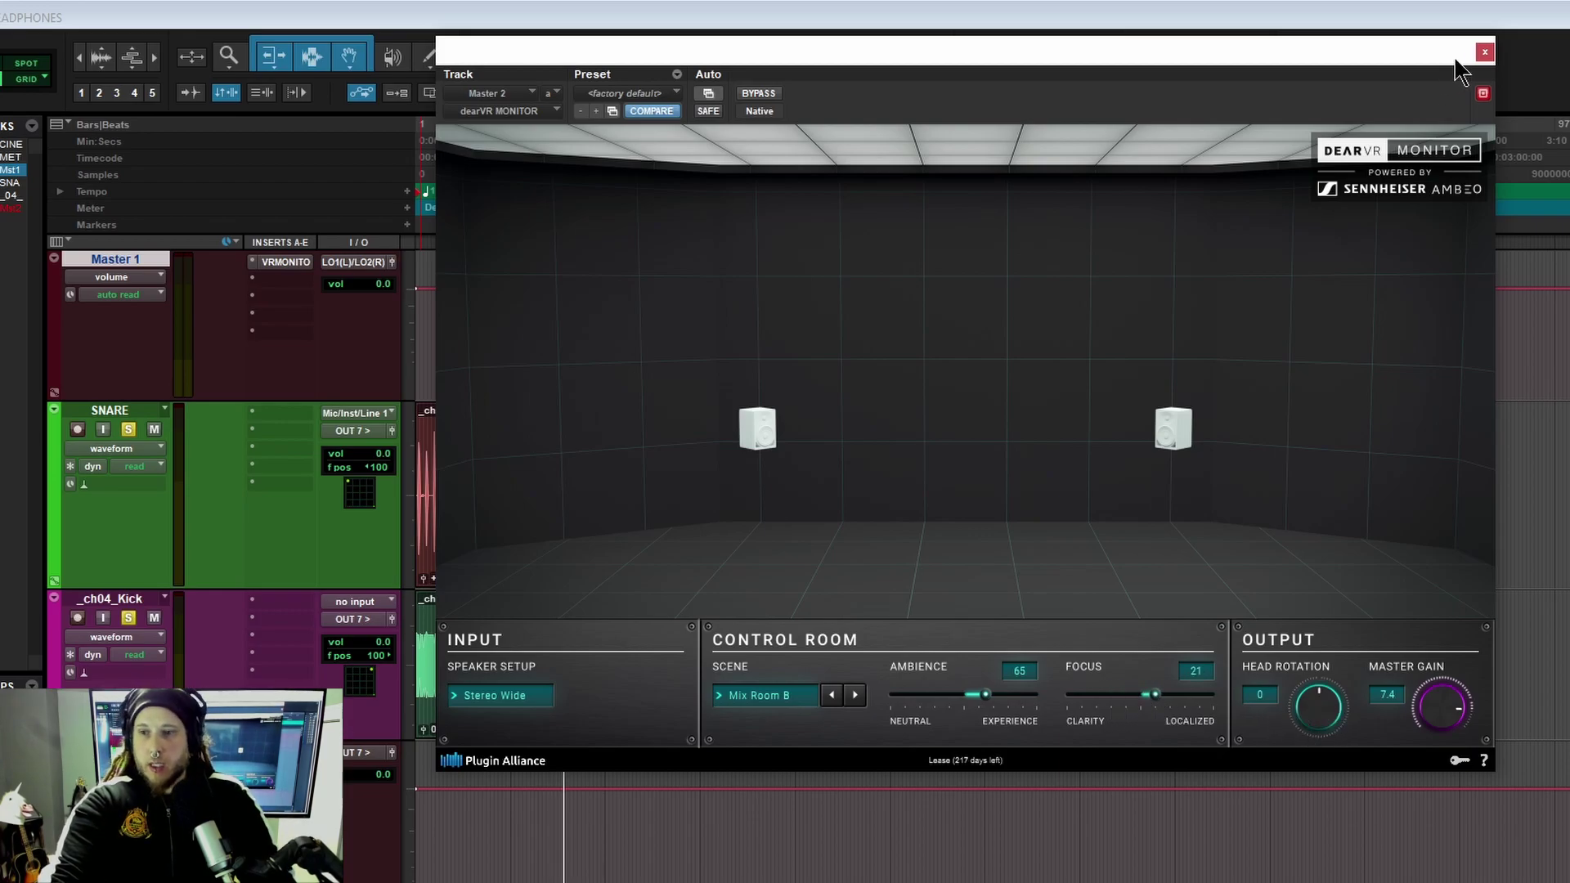
left_click(1484, 51)
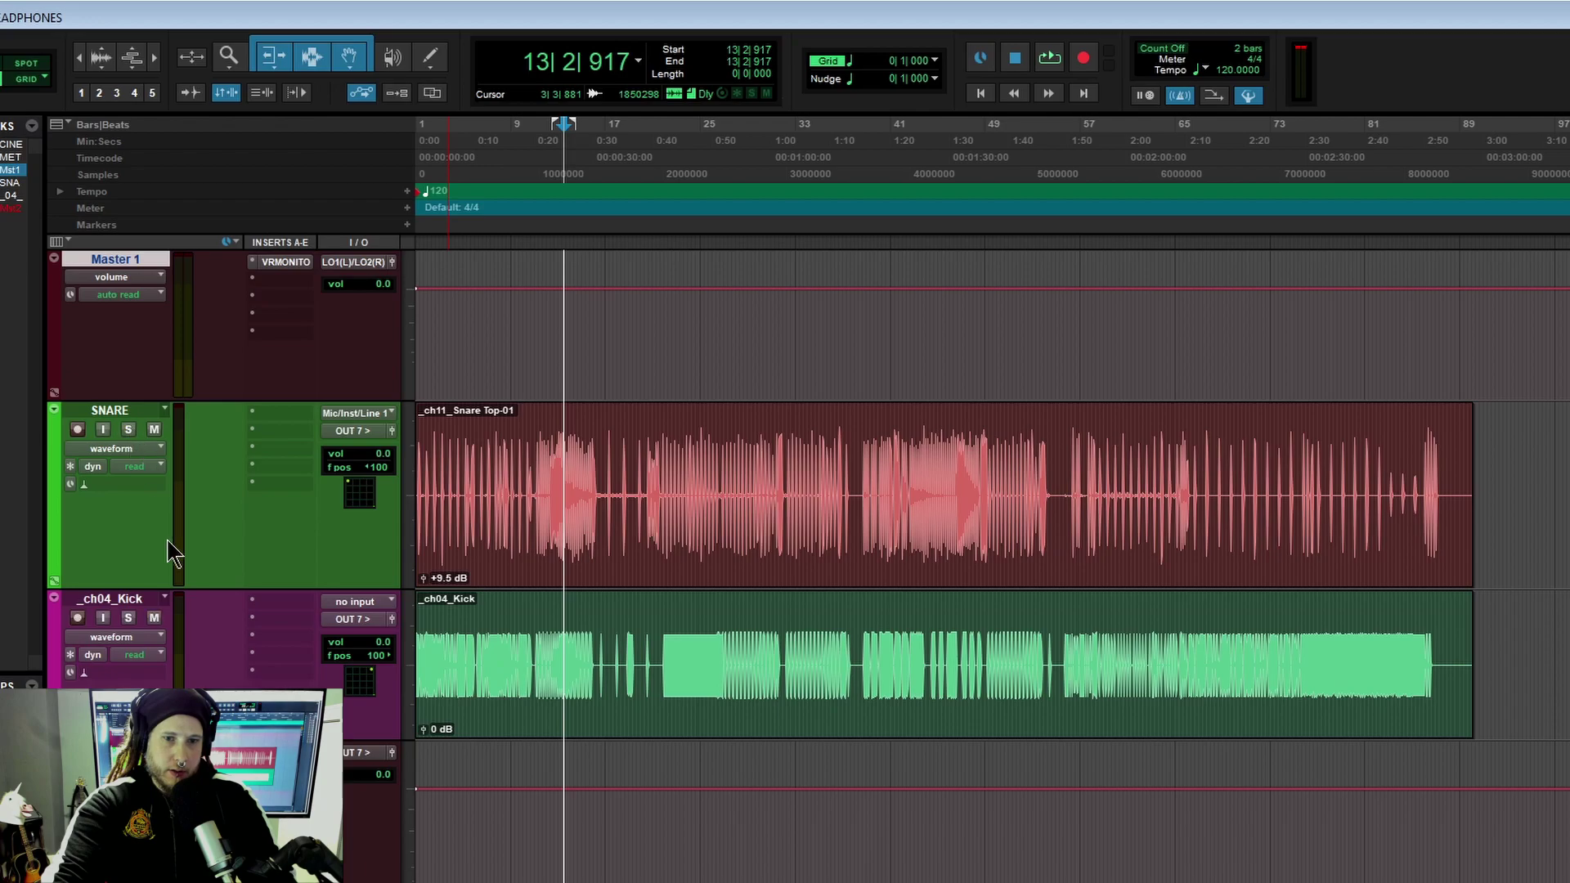
- Solo METAL instead of the drum tracks, place the playhead in METAL 2 near bar 57, and open dearVR MONITOR on Master 1
scroll(156, 511, "up", 5)
left_click(128, 508)
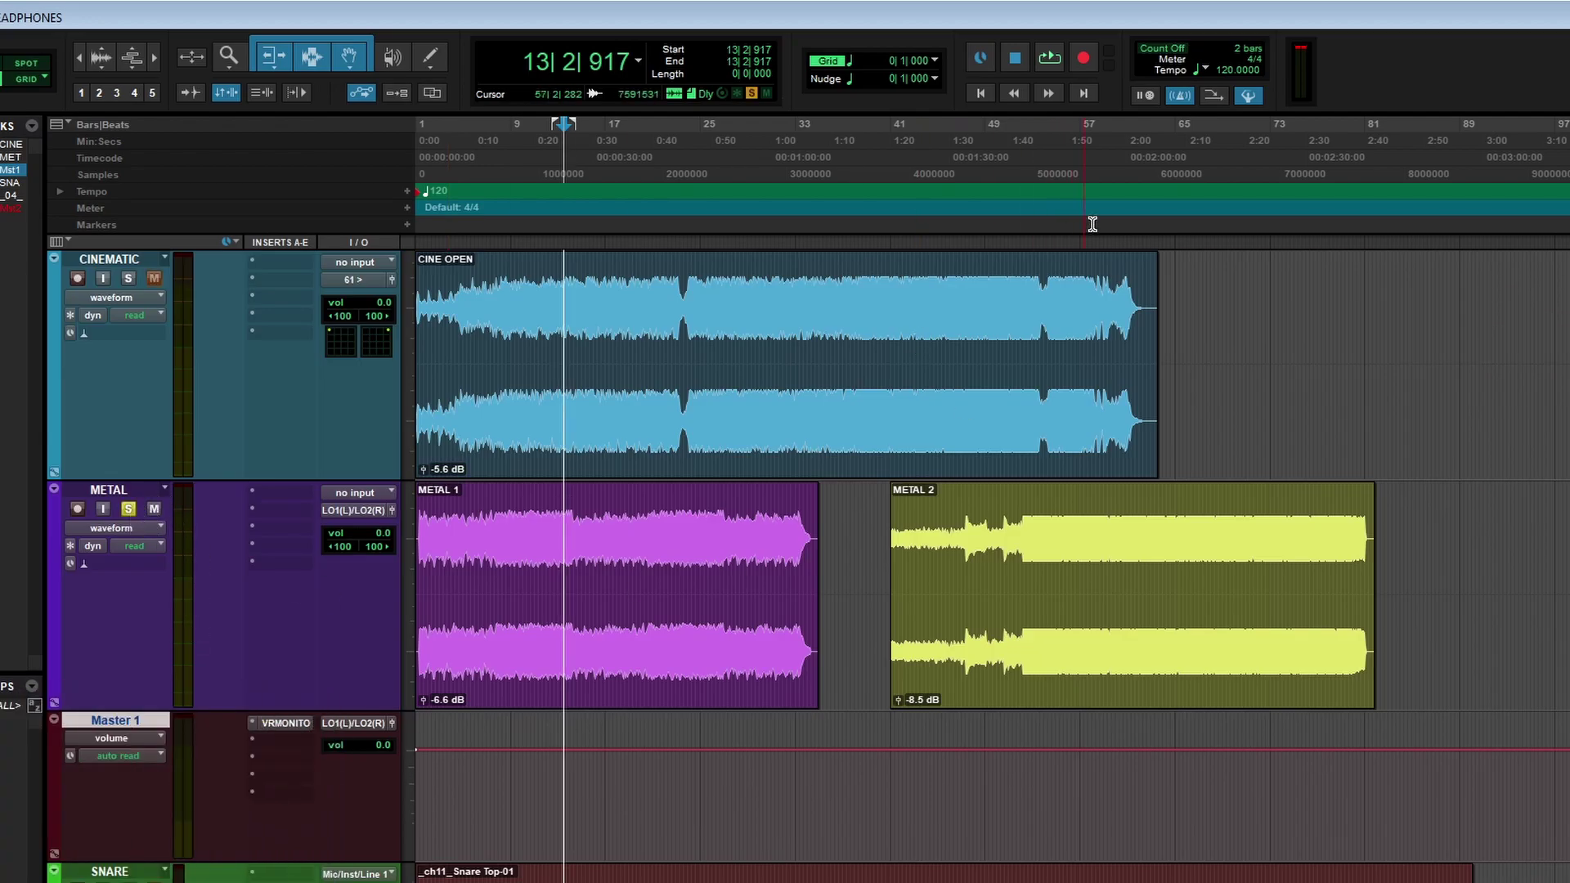
left_click(1085, 164)
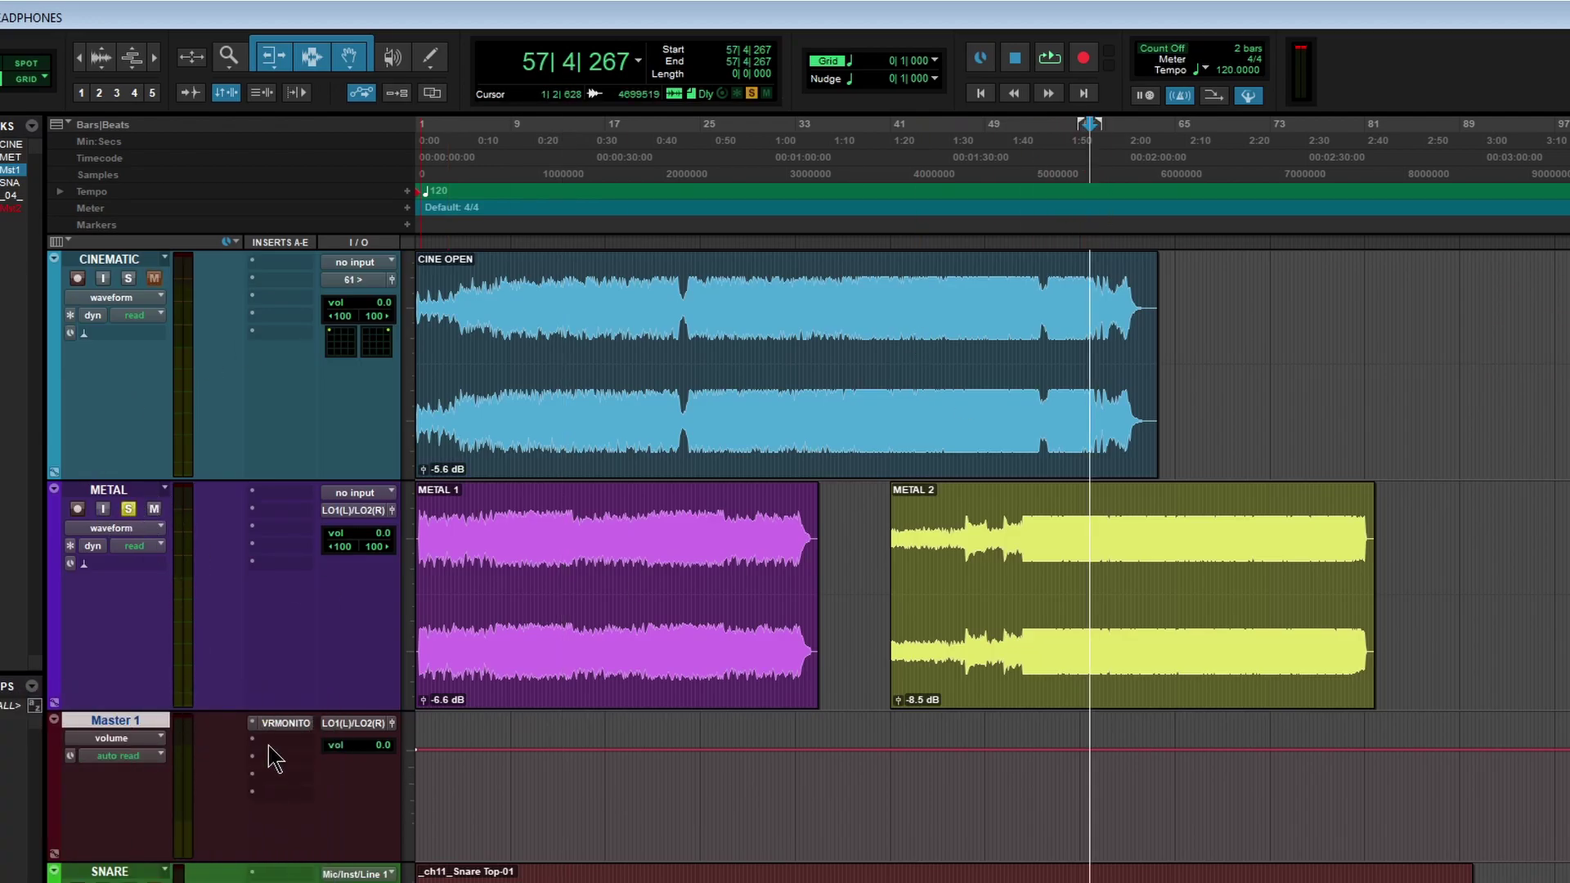
left_click(288, 724)
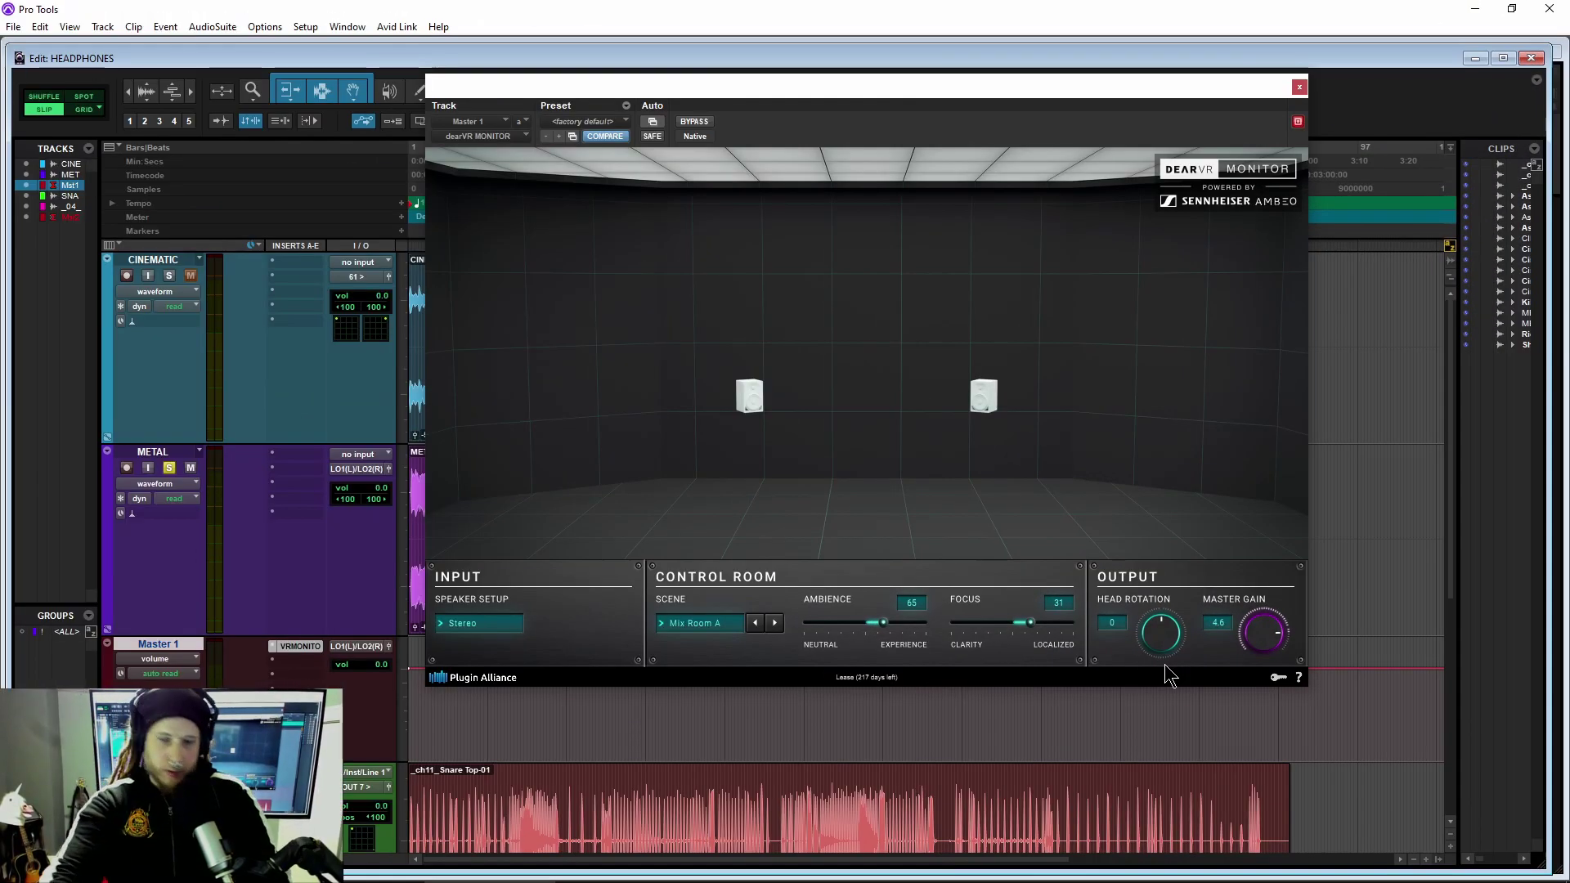
- Set Ambience to 67, Focus to 18 and Head Rotation to -2 in the Master 1 monitor plug-in
mouse_move(1162, 650)
left_mouse_down()
mouse_move(1176, 603)
mouse_move(1172, 634)
left_mouse_up()
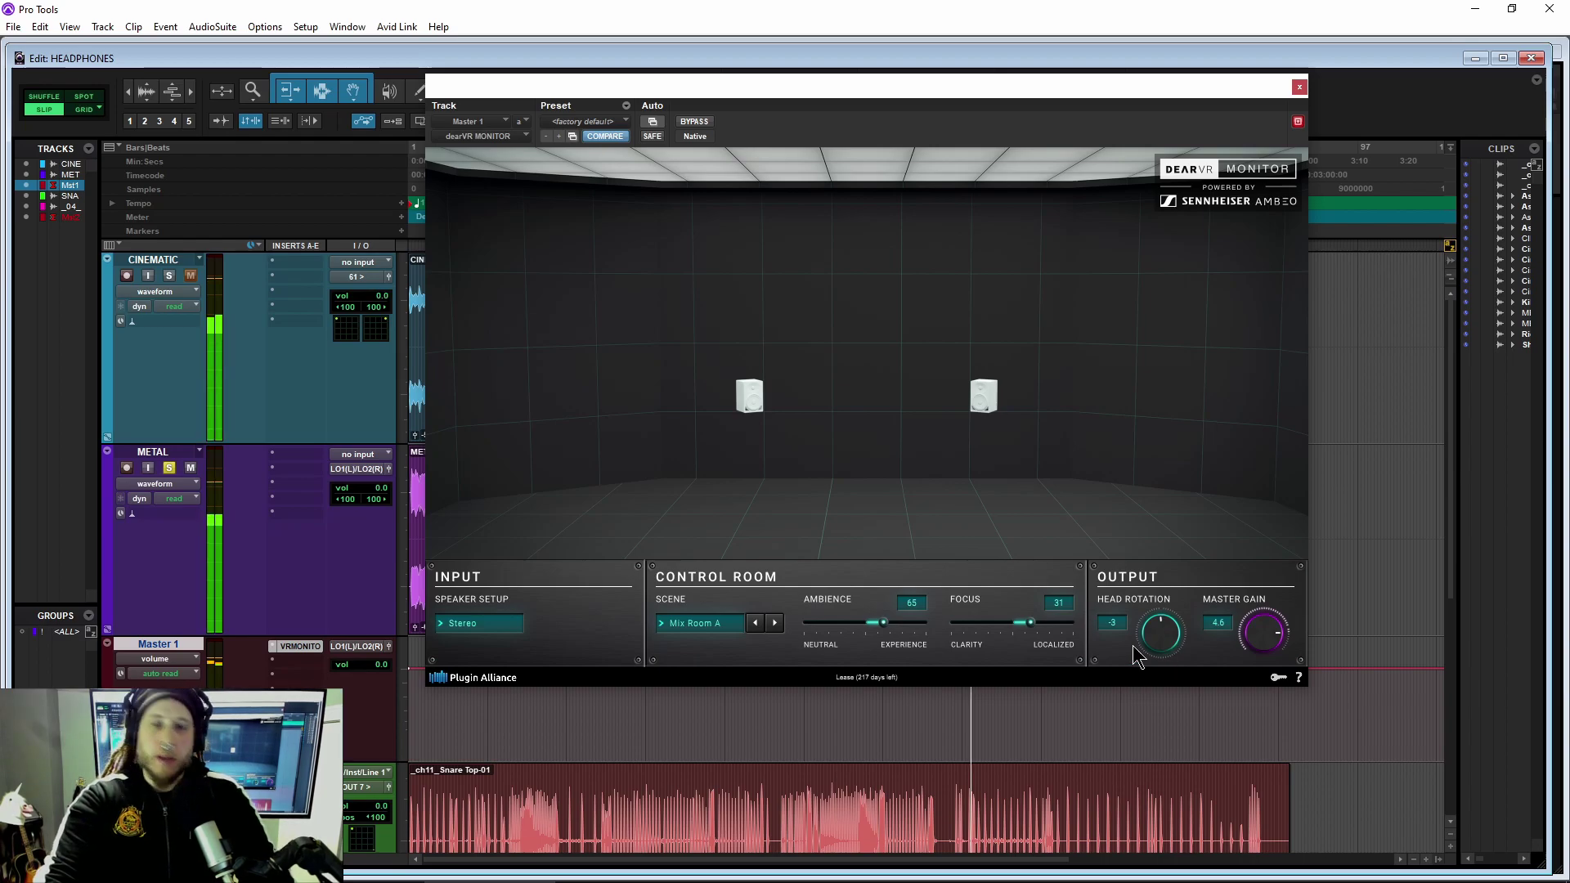
left_click_drag(1030, 623, 1022, 624)
left_click_drag(869, 629, 886, 628)
mouse_move(1161, 628)
left_mouse_down()
mouse_move(1153, 665)
mouse_move(1168, 557)
mouse_move(1149, 687)
mouse_move(1163, 625)
left_mouse_up()
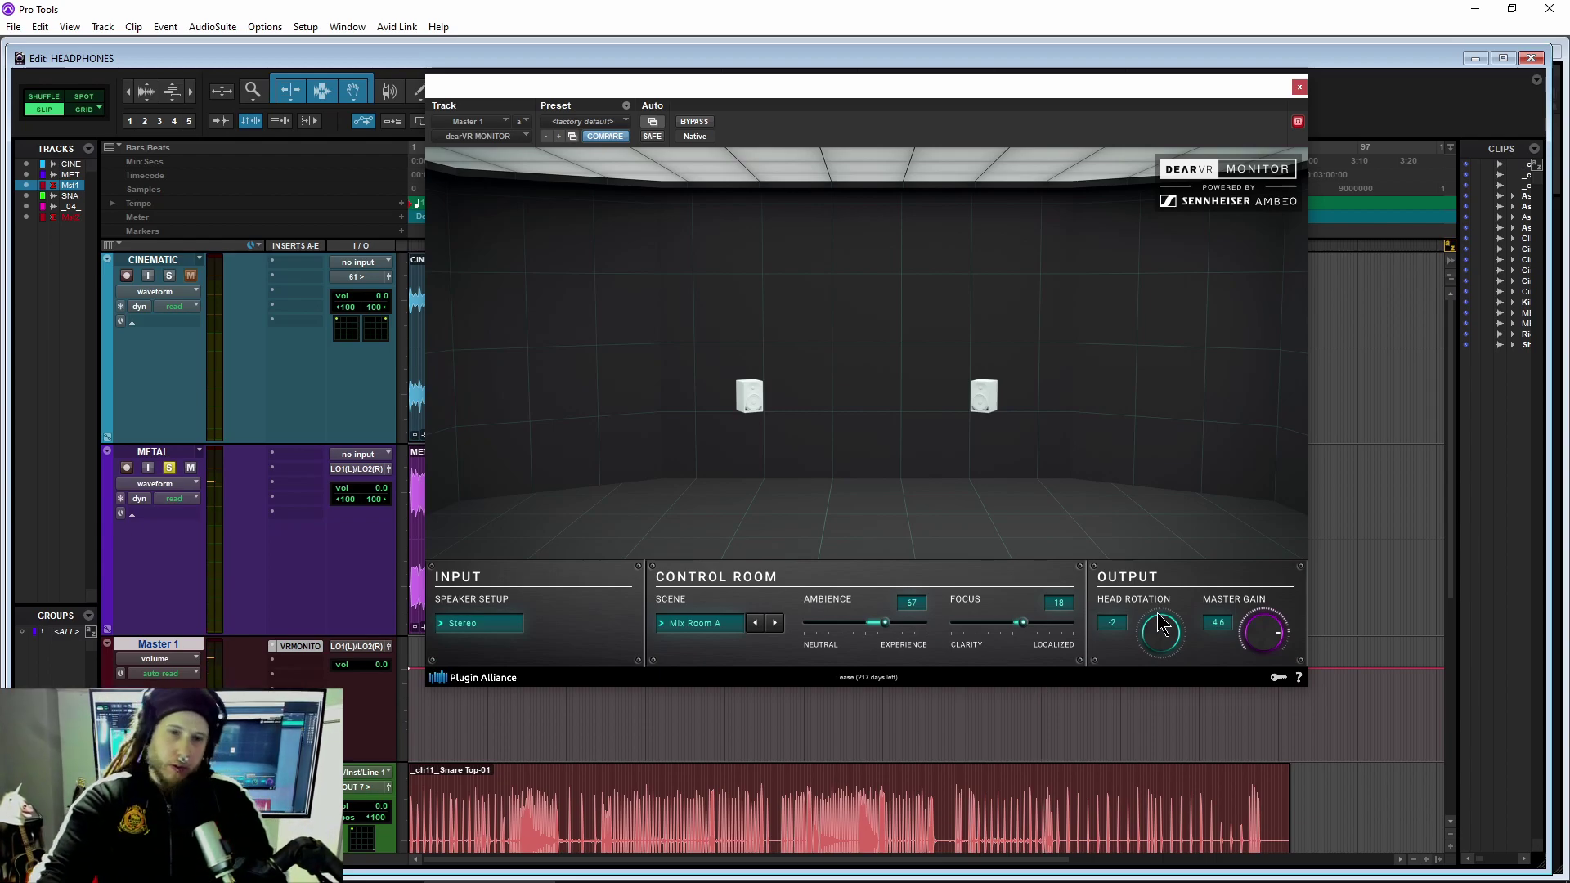
scroll(330, 681, "down", 5)
scroll(330, 681, "up", 5)
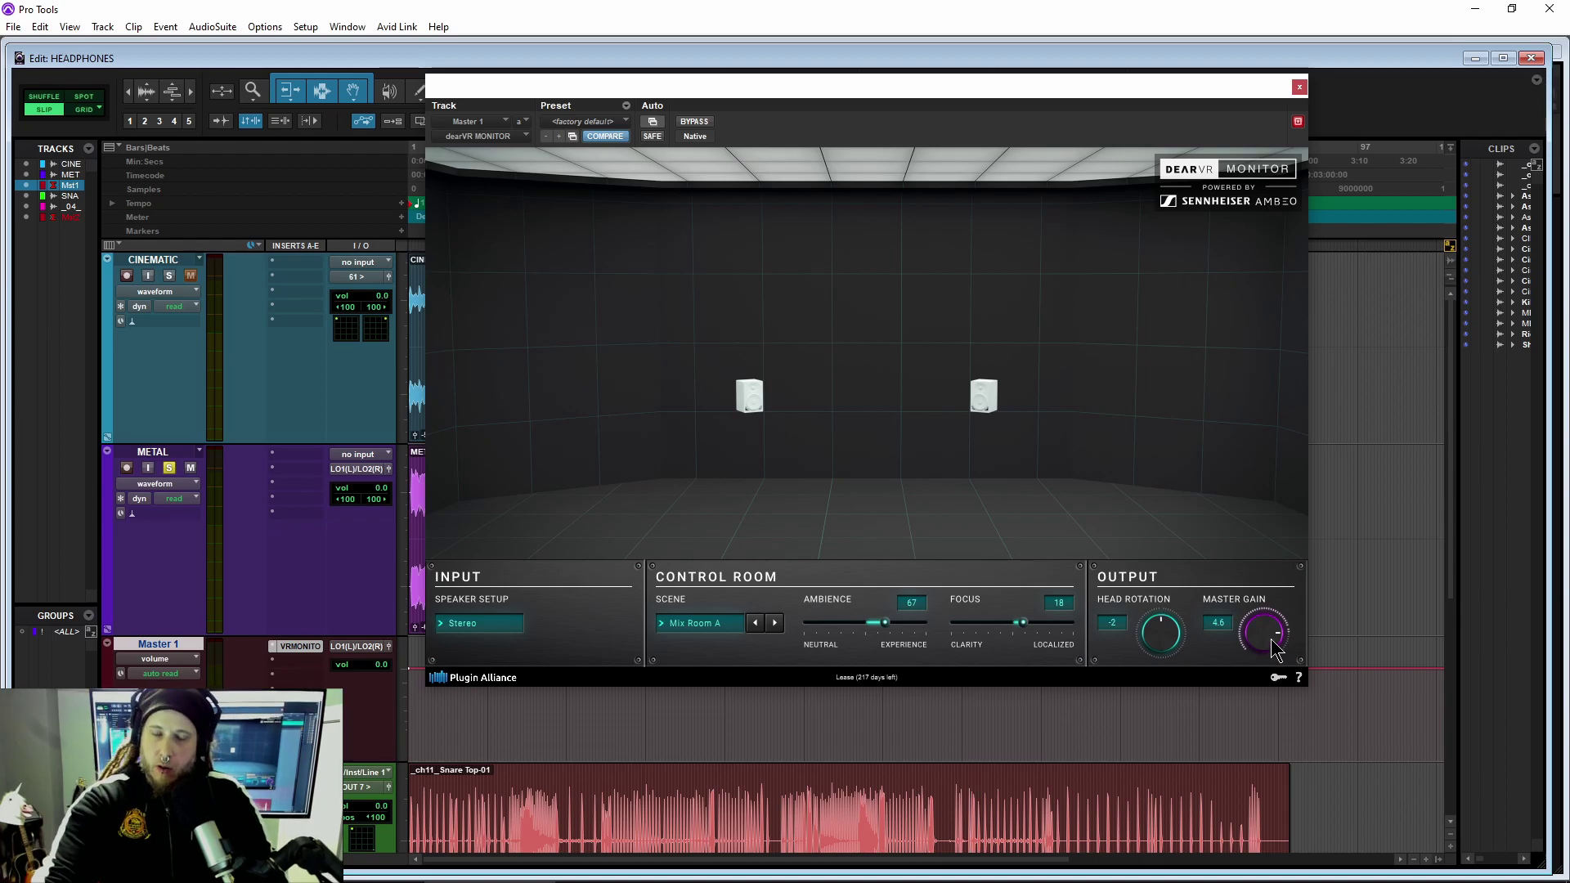
- Place the playhead near bar 10 in METAL 1, moving the plug-in window aside and back
left_click_drag(777, 90, 813, 564)
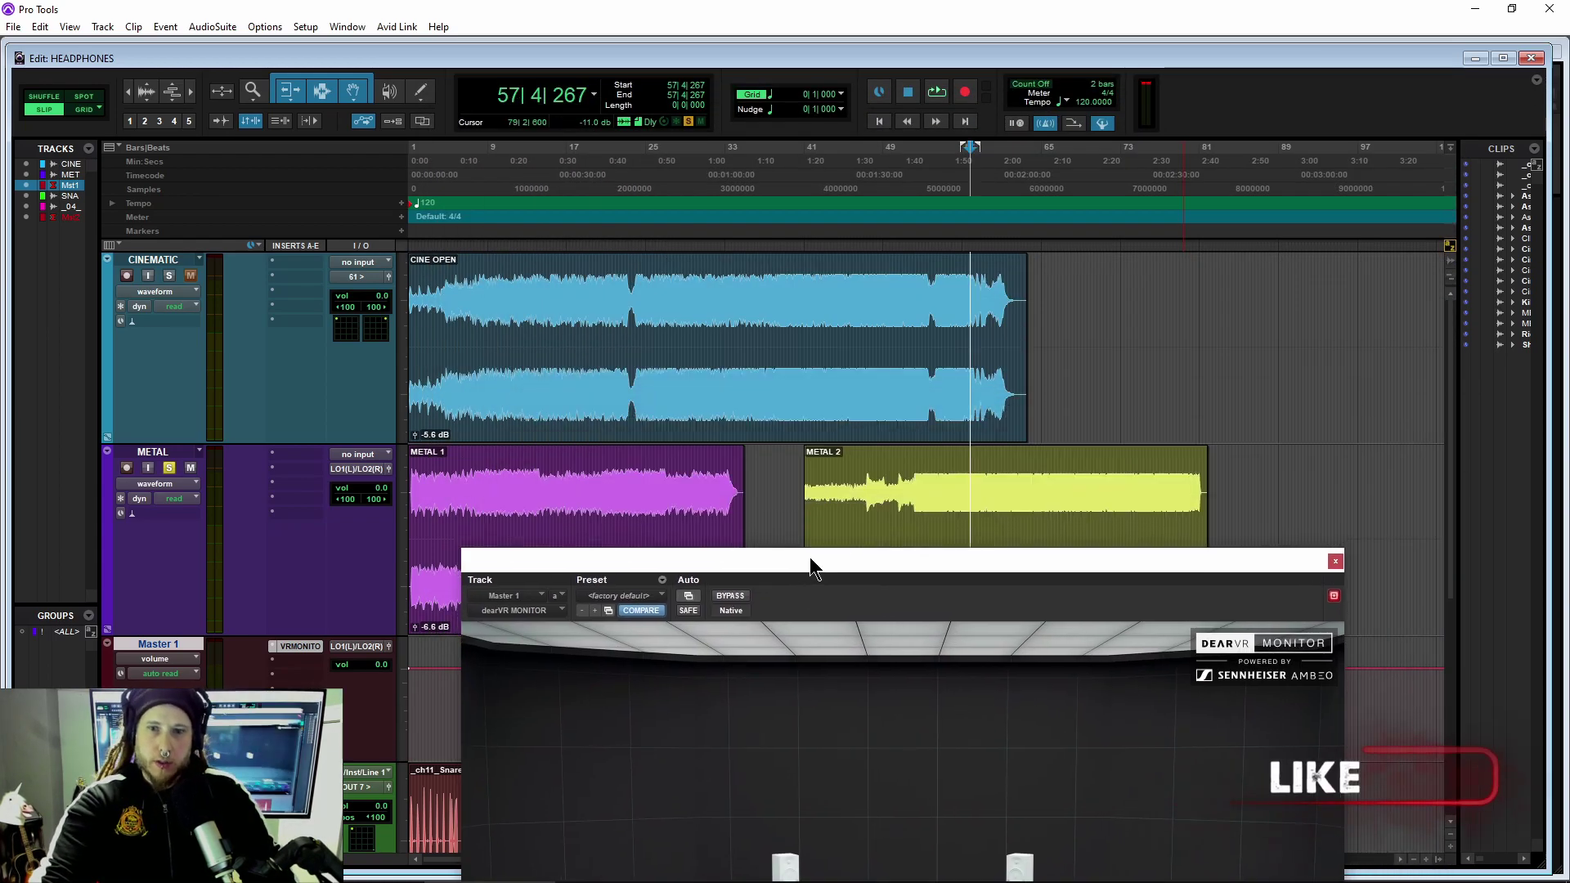
left_click(501, 174)
left_click_drag(684, 567, 739, 149)
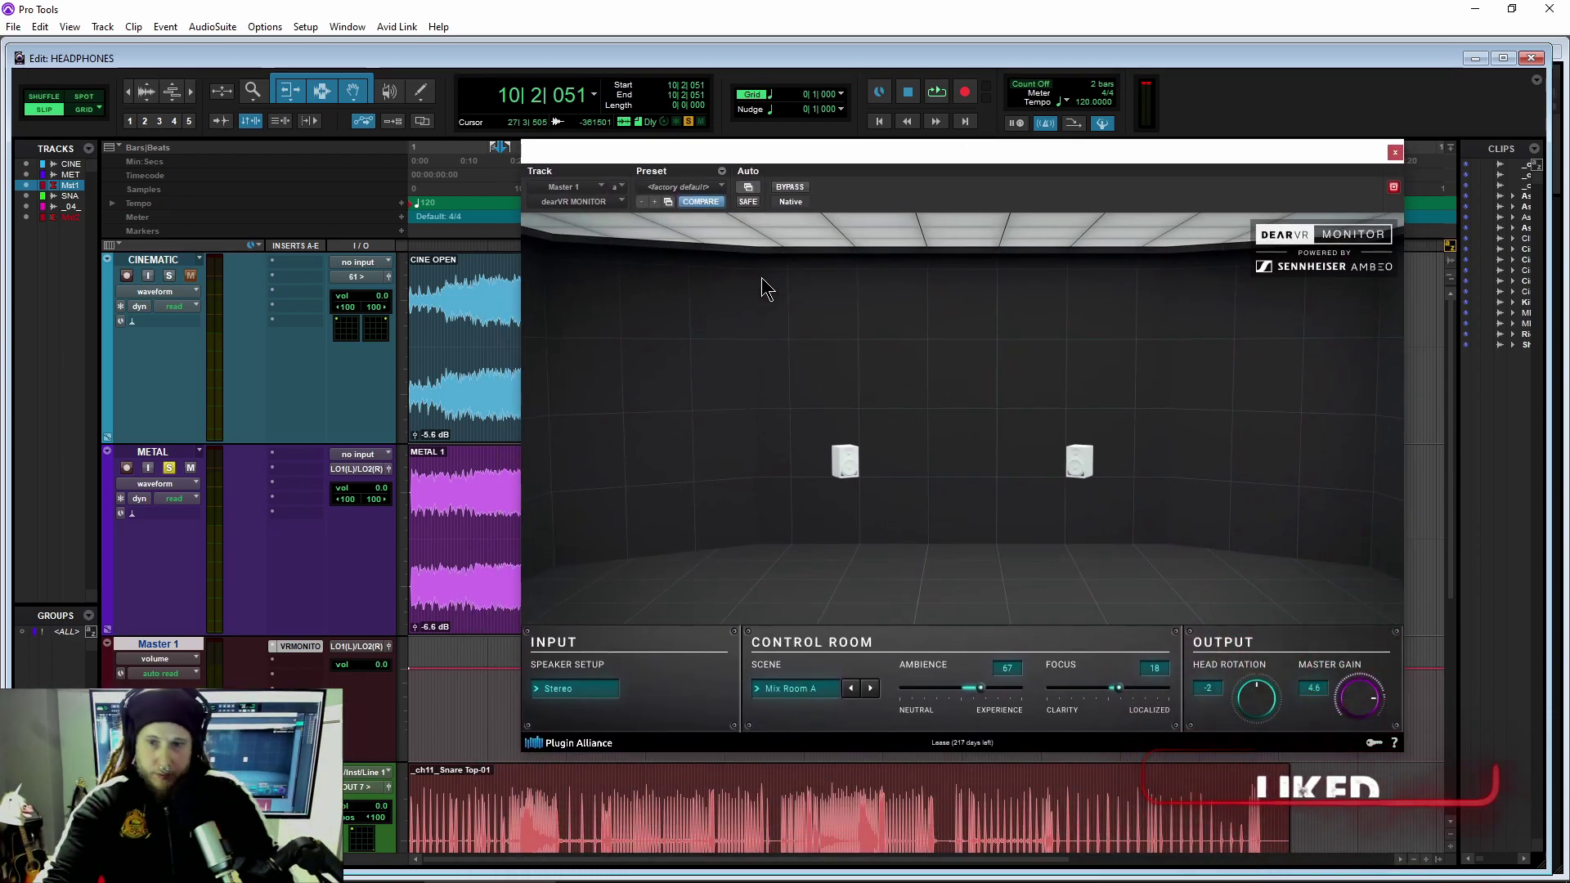
- Look through the mono/stereo, horizontal-plane and height speaker setups, leaving the Stereo setup selected
left_click(588, 688)
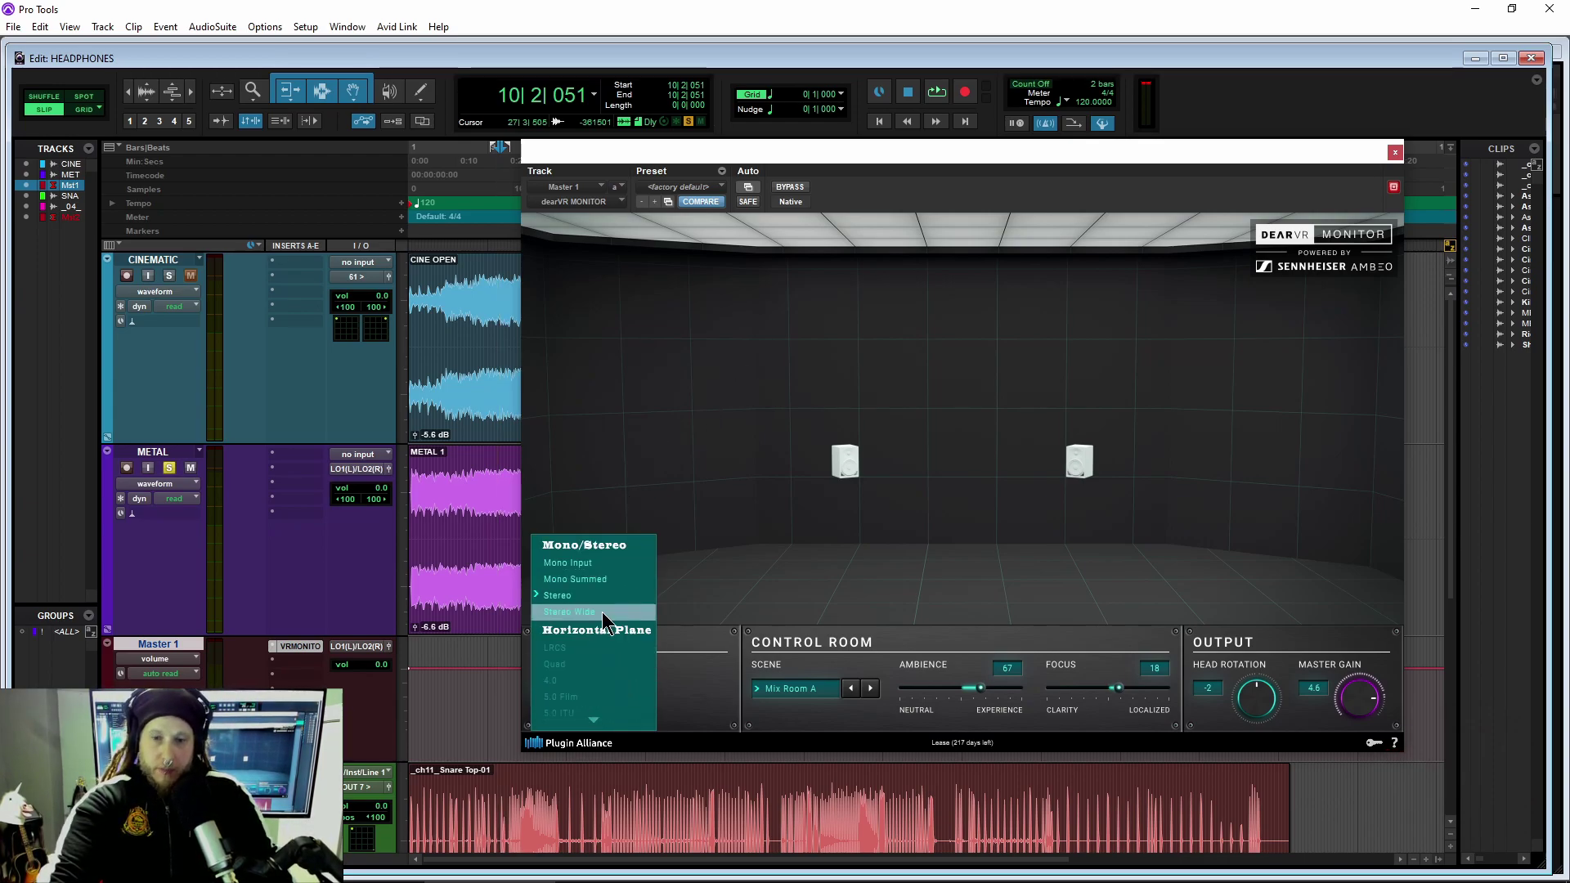
scroll(602, 613, "down", 2)
scroll(602, 613, "down", 3)
scroll(597, 524, "down", 3)
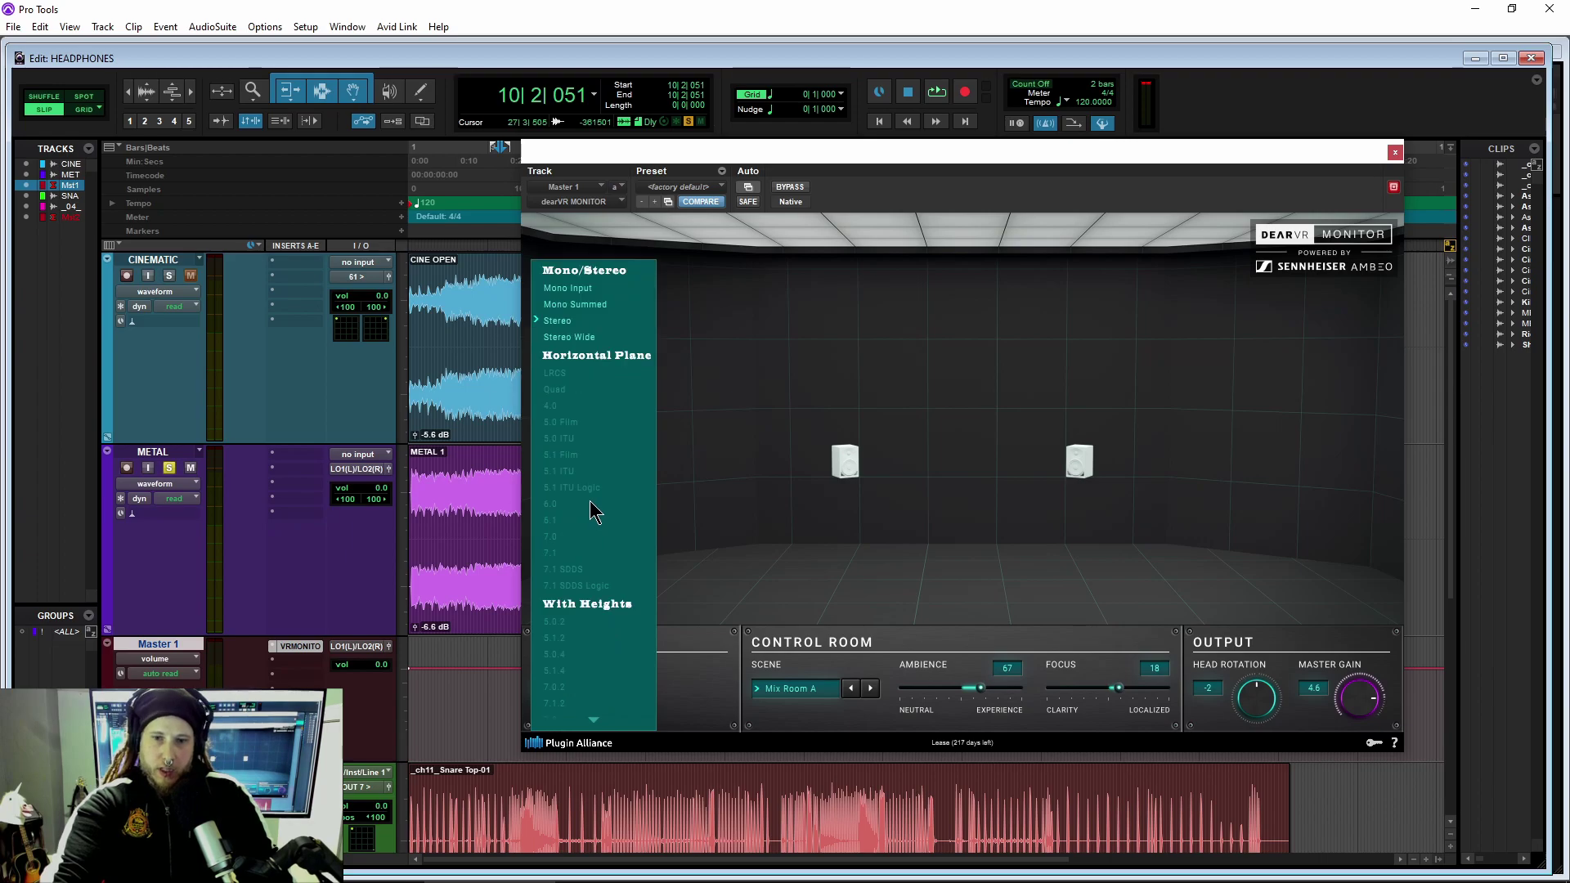
scroll(613, 409, "down", 2)
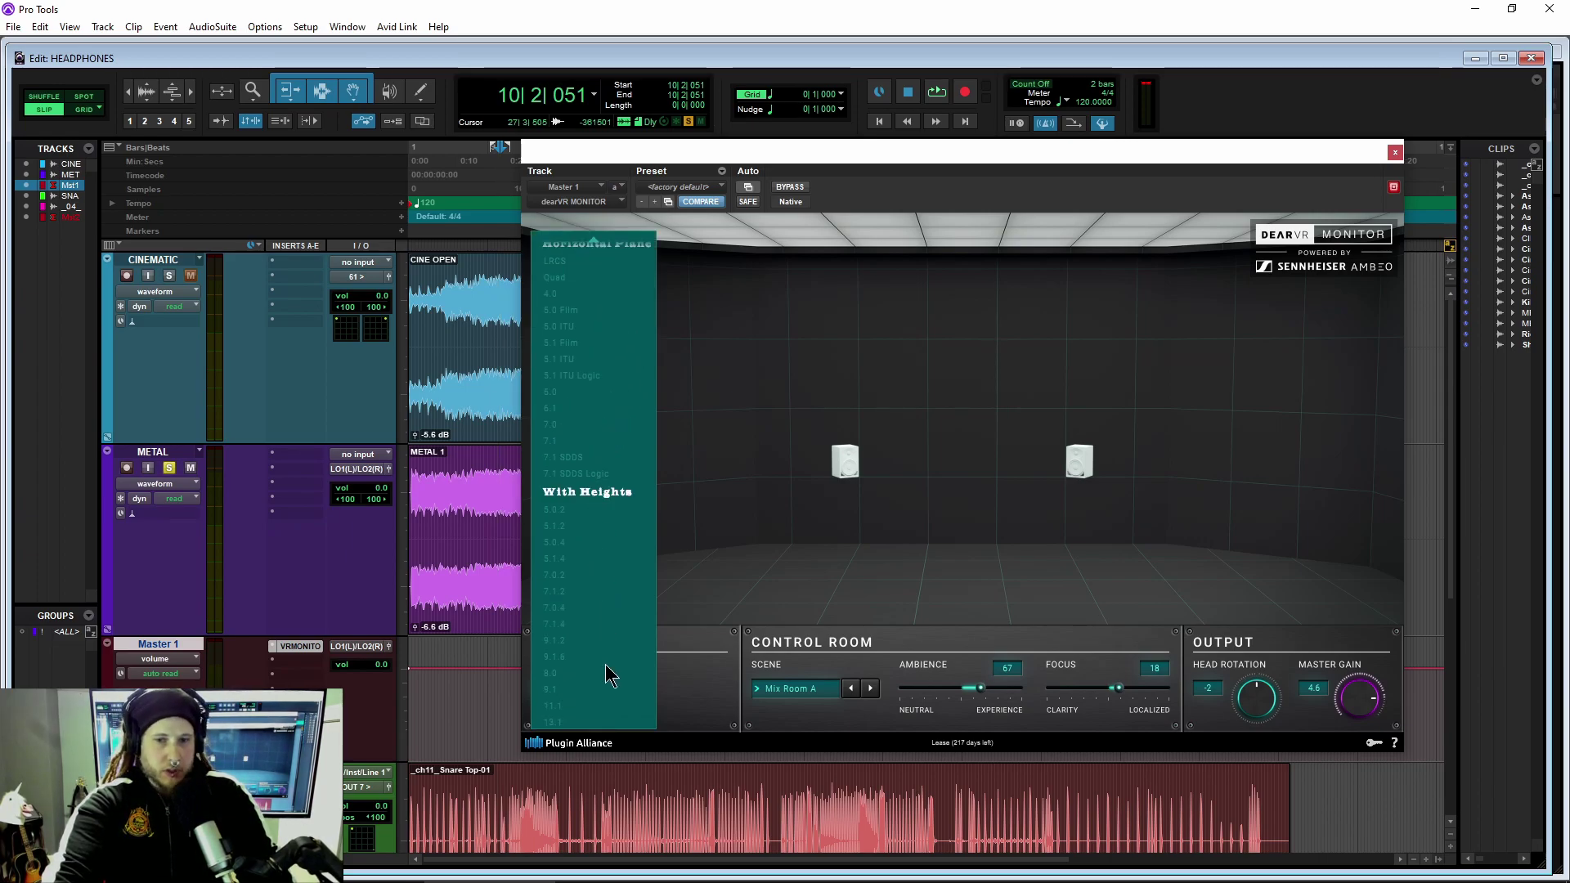
left_click(701, 664)
- Set the scene to Live Venue and the speaker setup to Stereo Wide
left_click(786, 688)
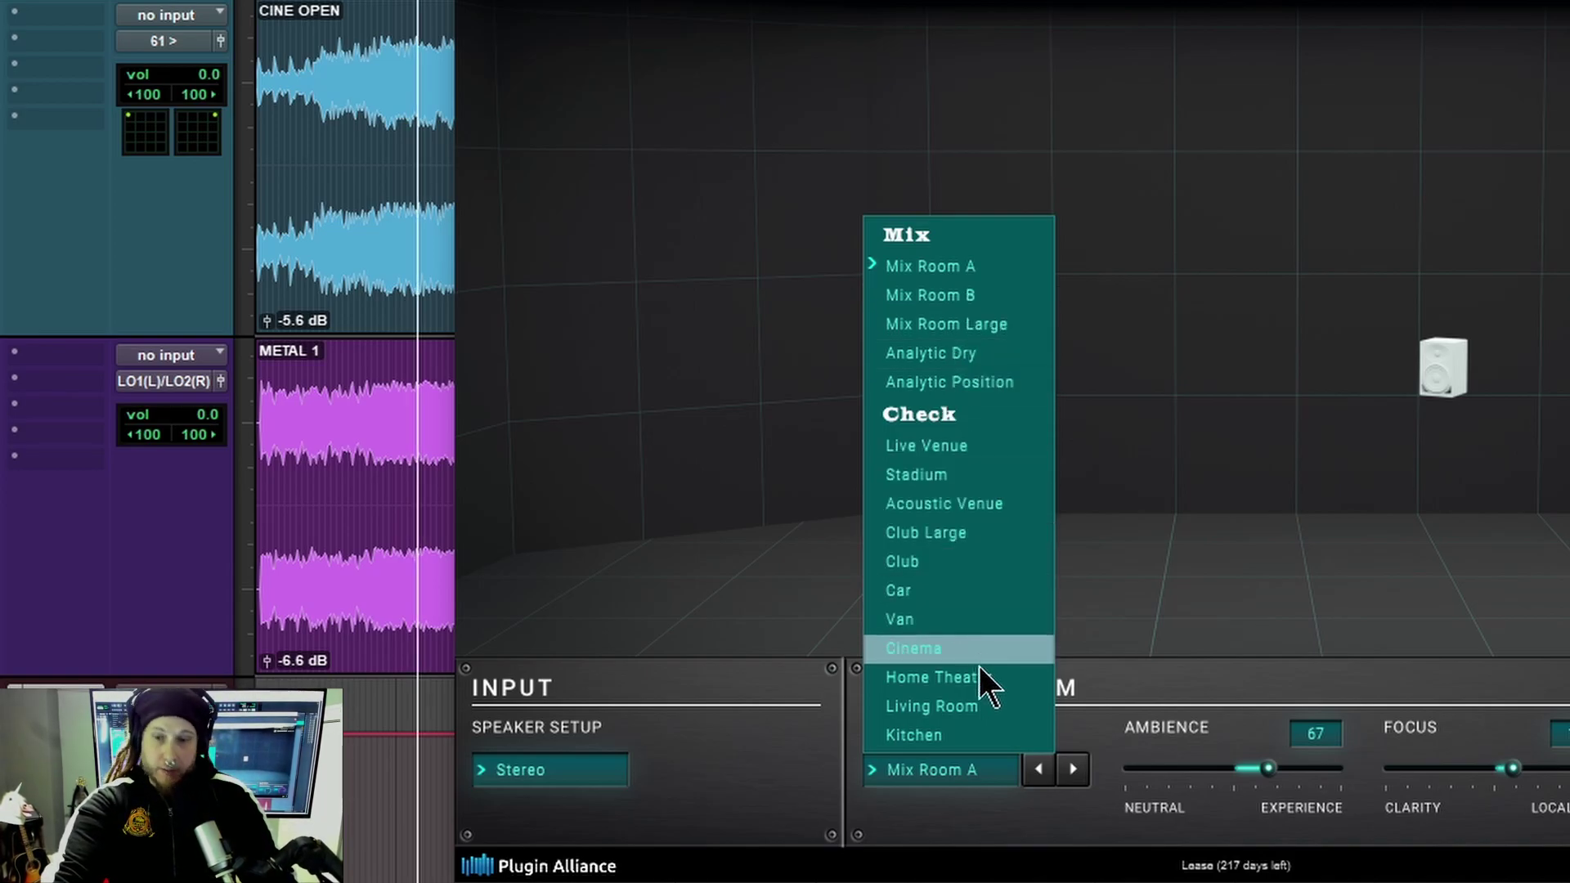
left_click(975, 453)
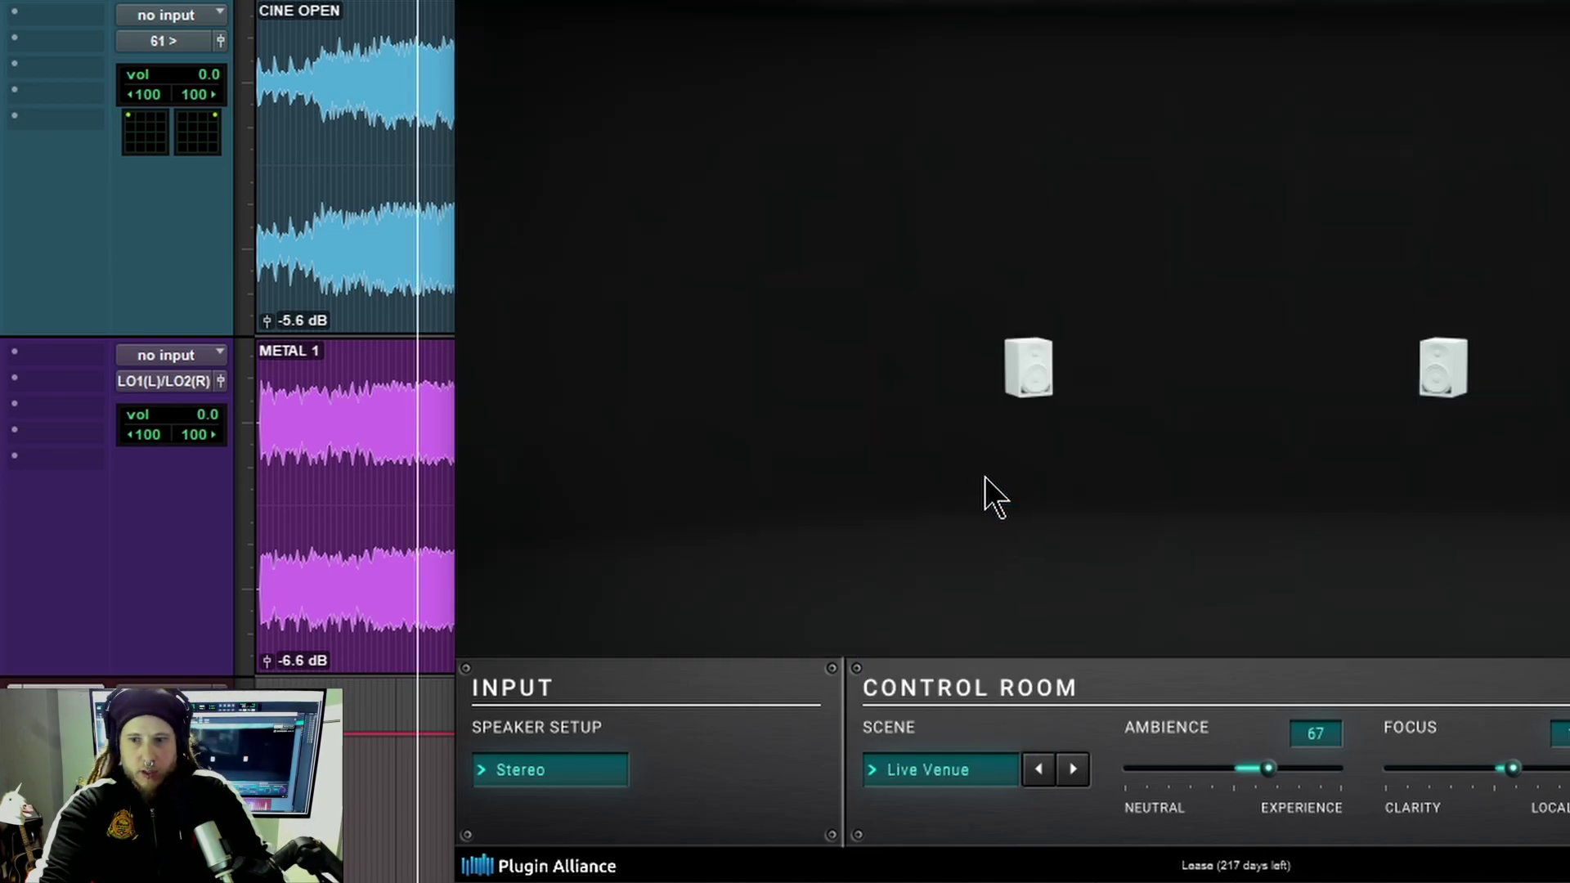
left_click(597, 773)
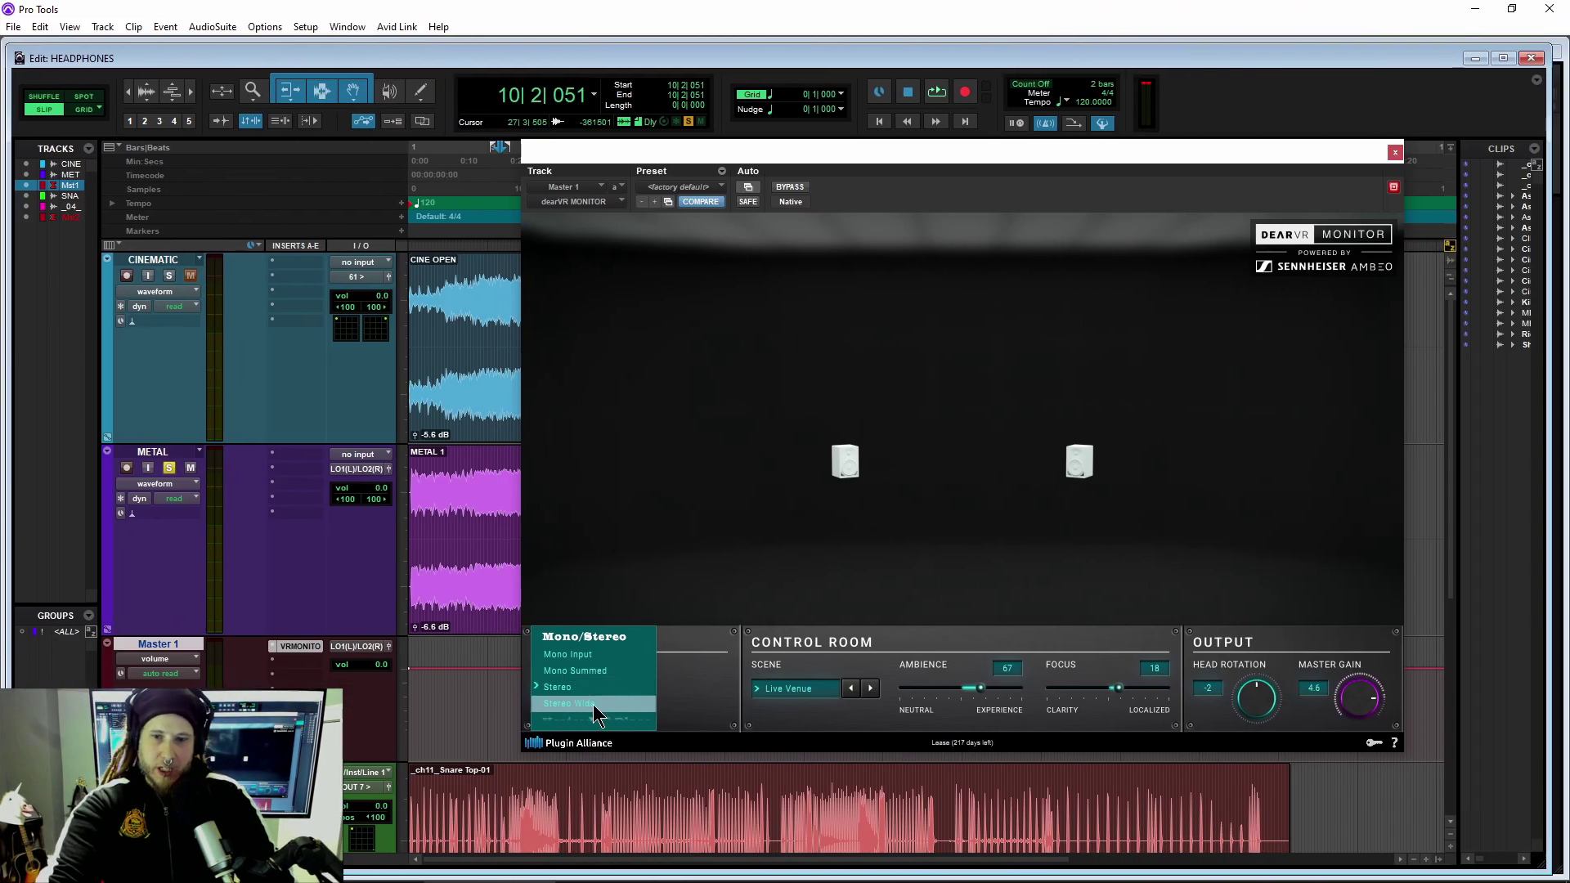
left_click(595, 705)
- Play METAL through Live Venue, lower Ambience to 0, raise it to 84, and stop playback
key("space")
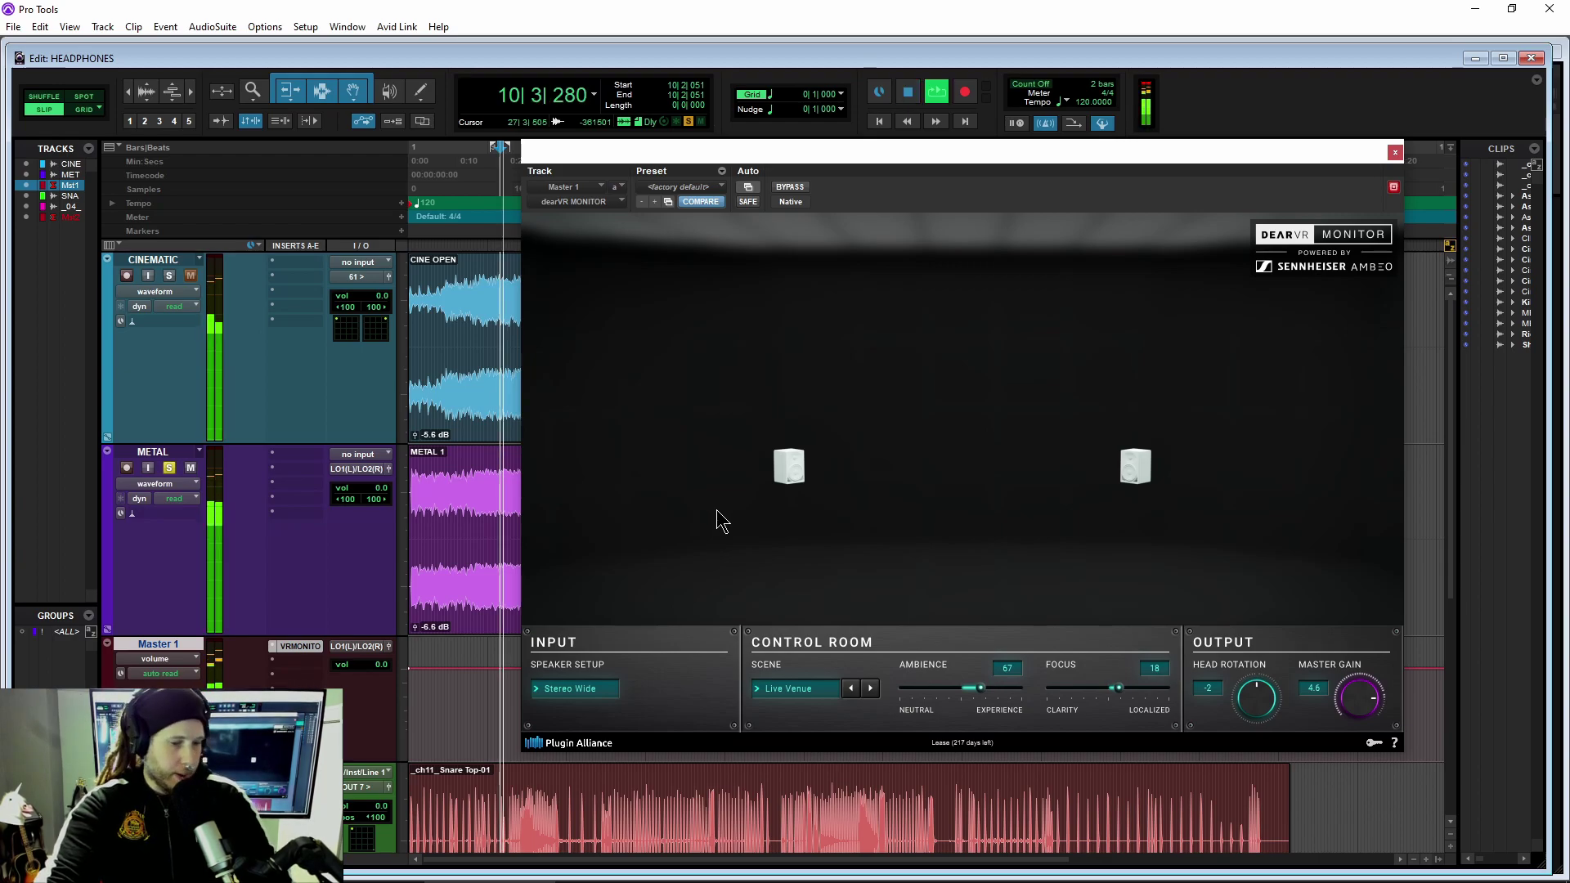
left_click_drag(981, 688, 900, 688)
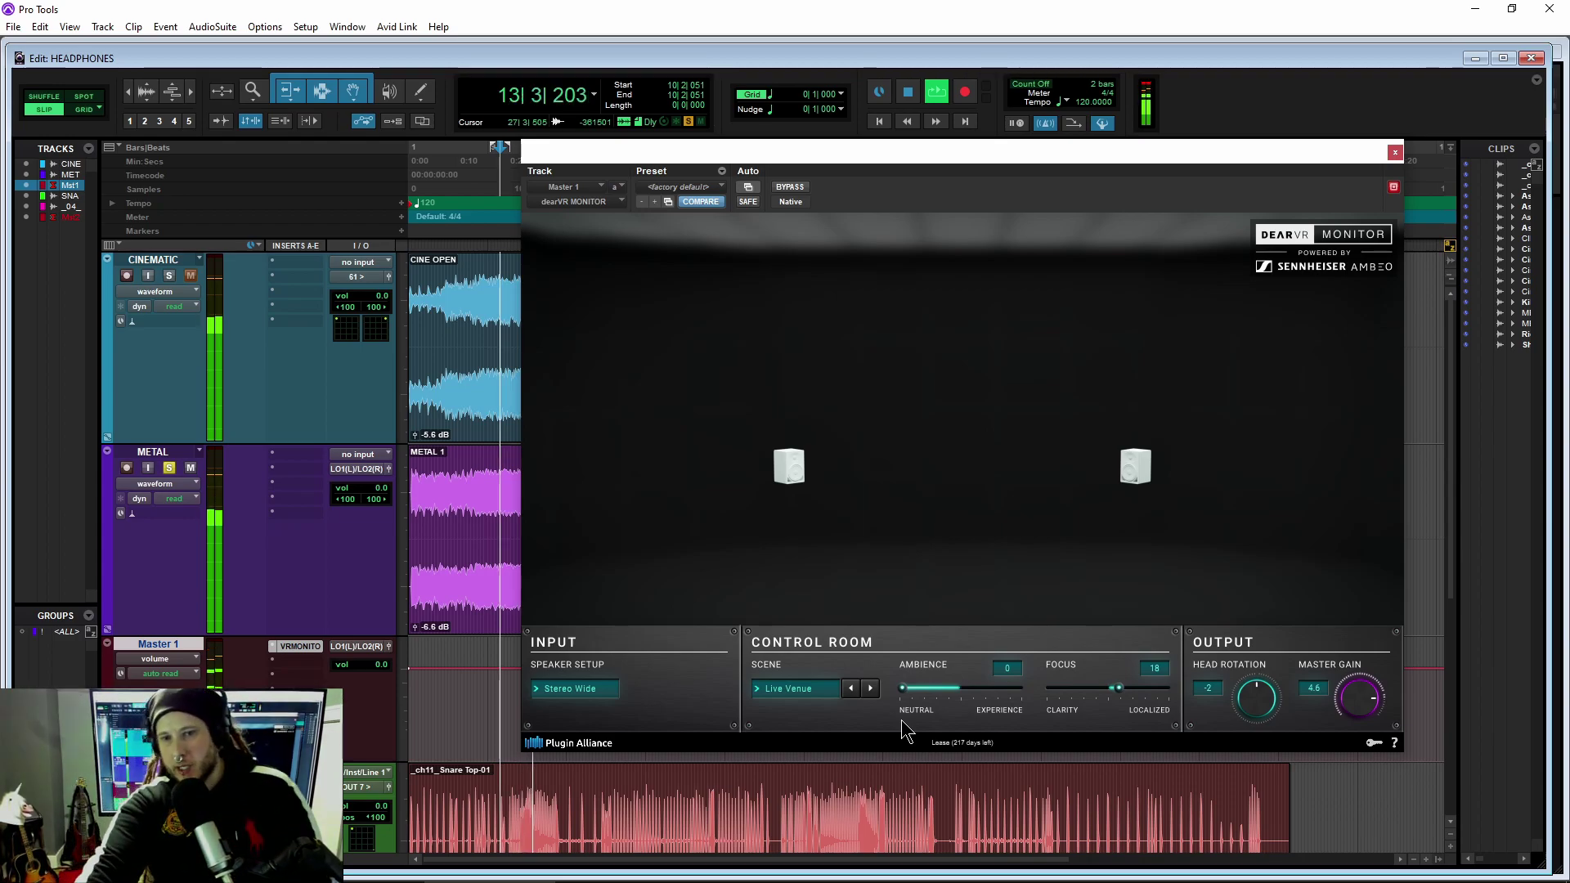
left_click_drag(903, 688, 1002, 689)
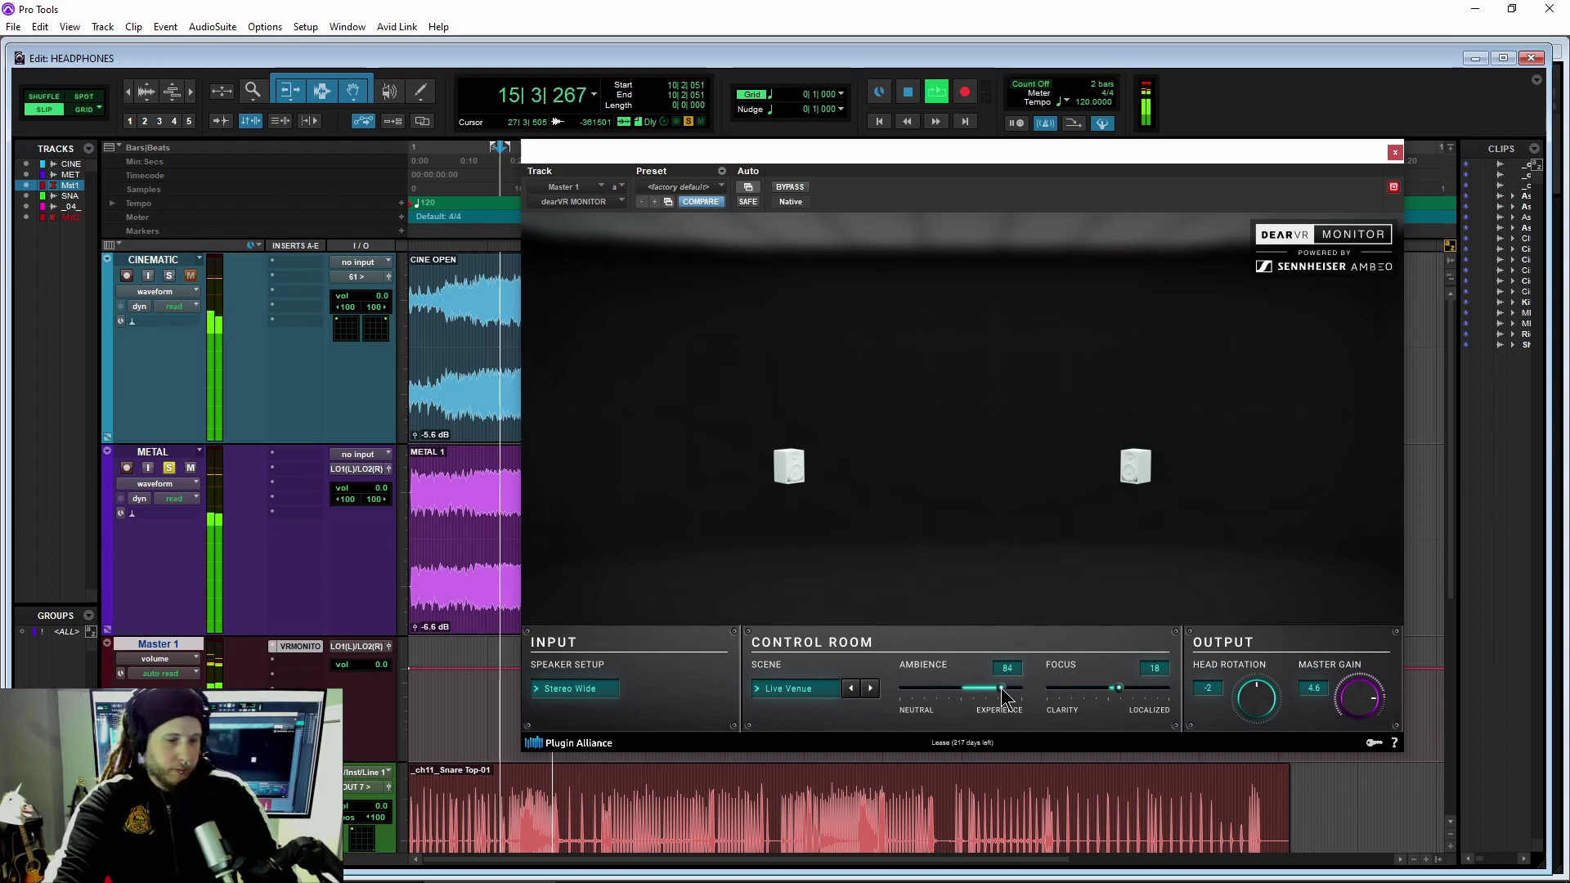
key("space")
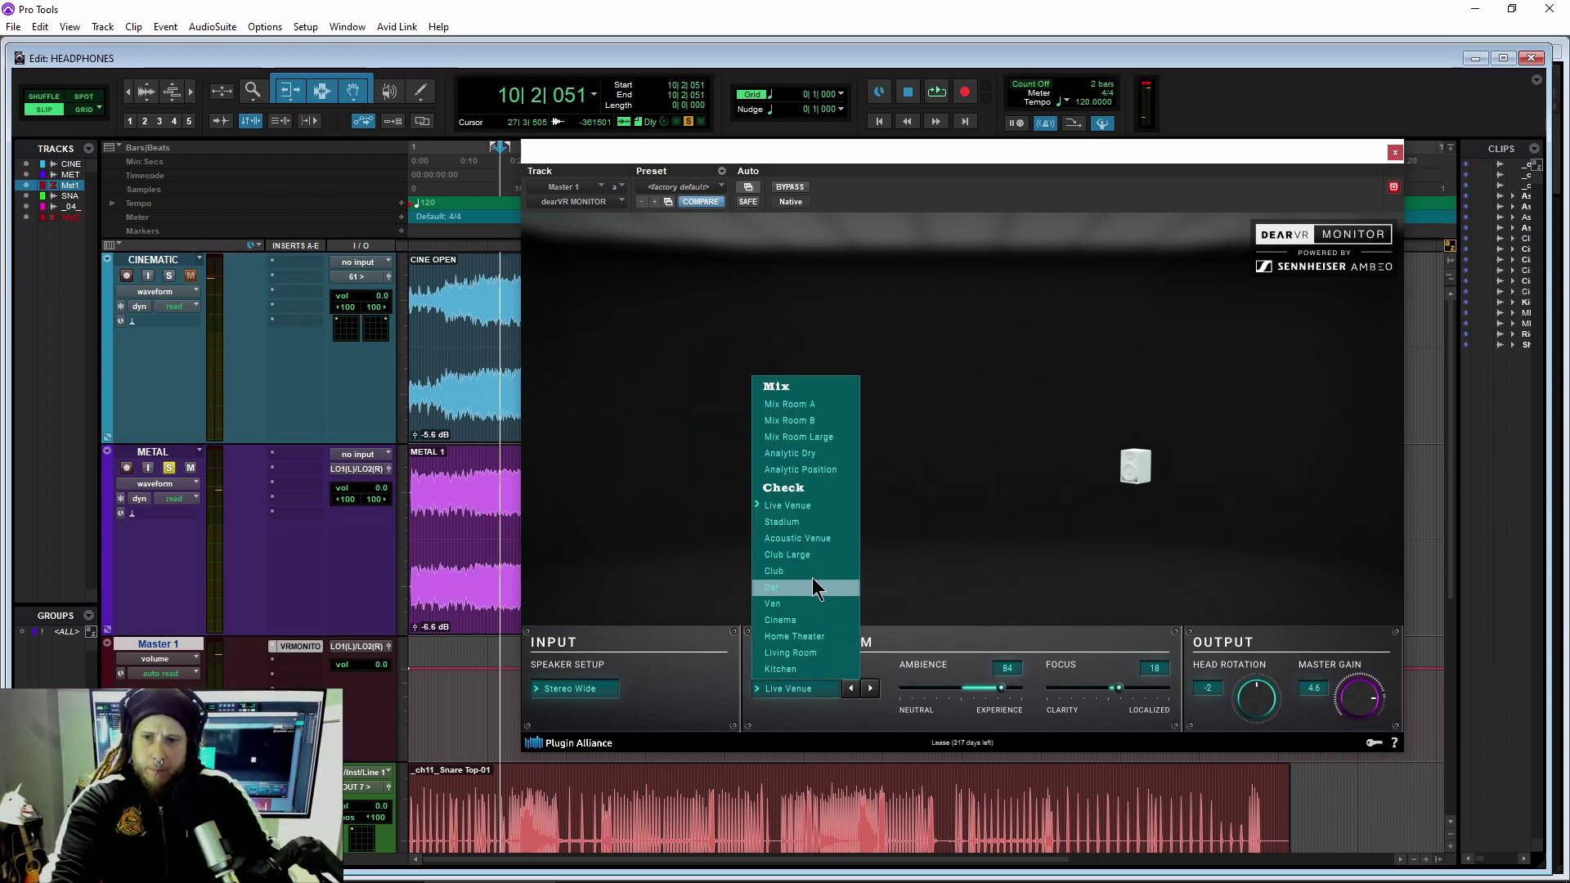
- Play the mix in the Acoustic Venue scene with Ambience at 65, sweeping Focus to -100 and 94 before settling on 26
left_click(816, 540)
key("space")
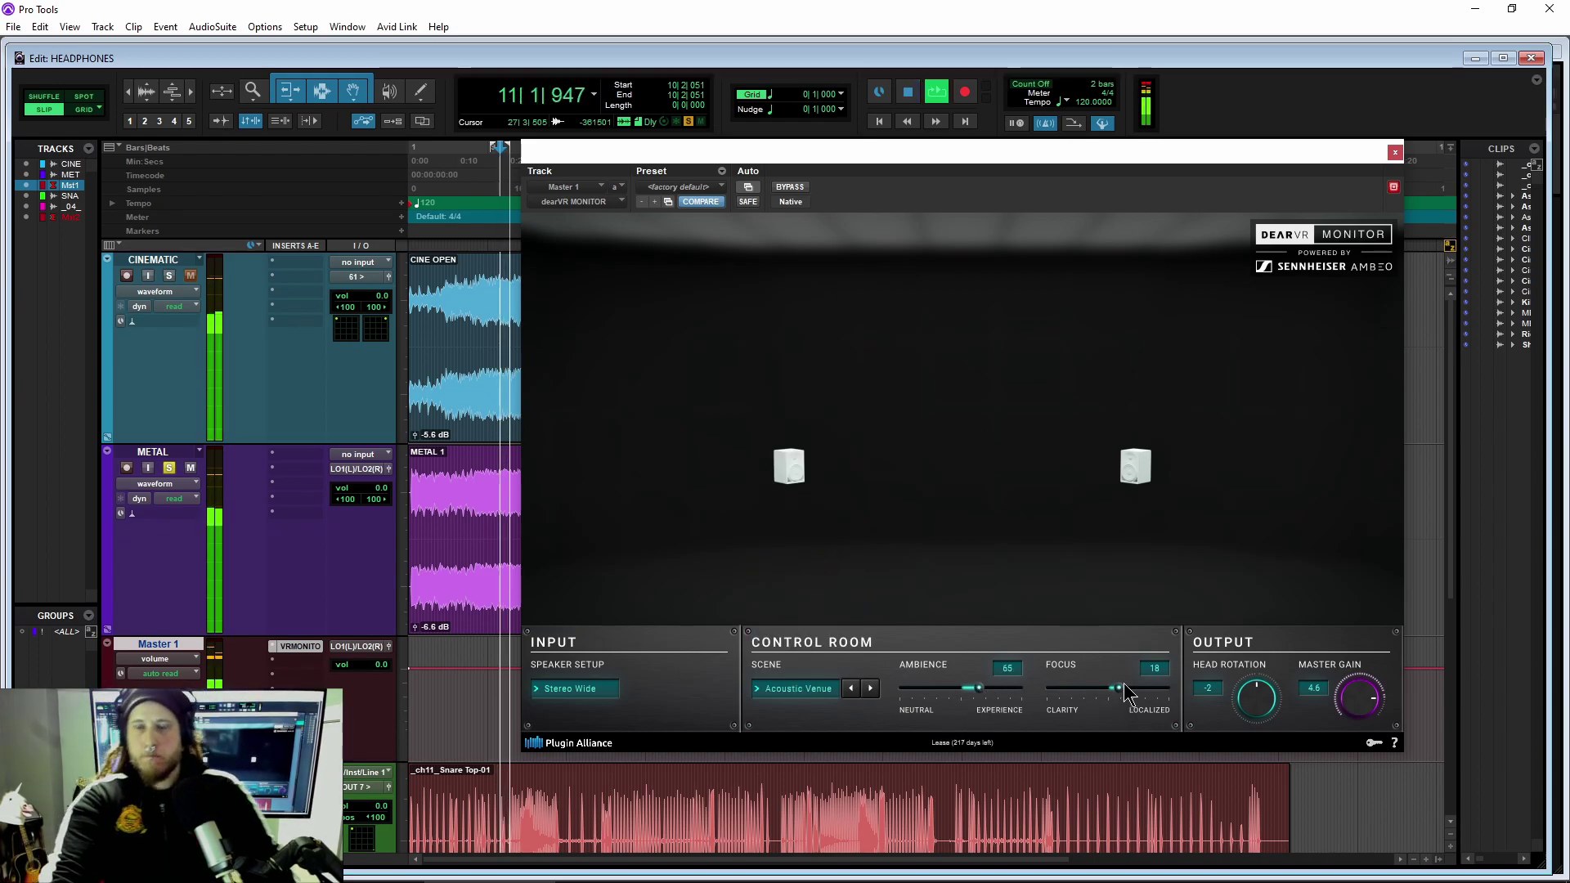
left_click_drag(1118, 688, 1052, 697)
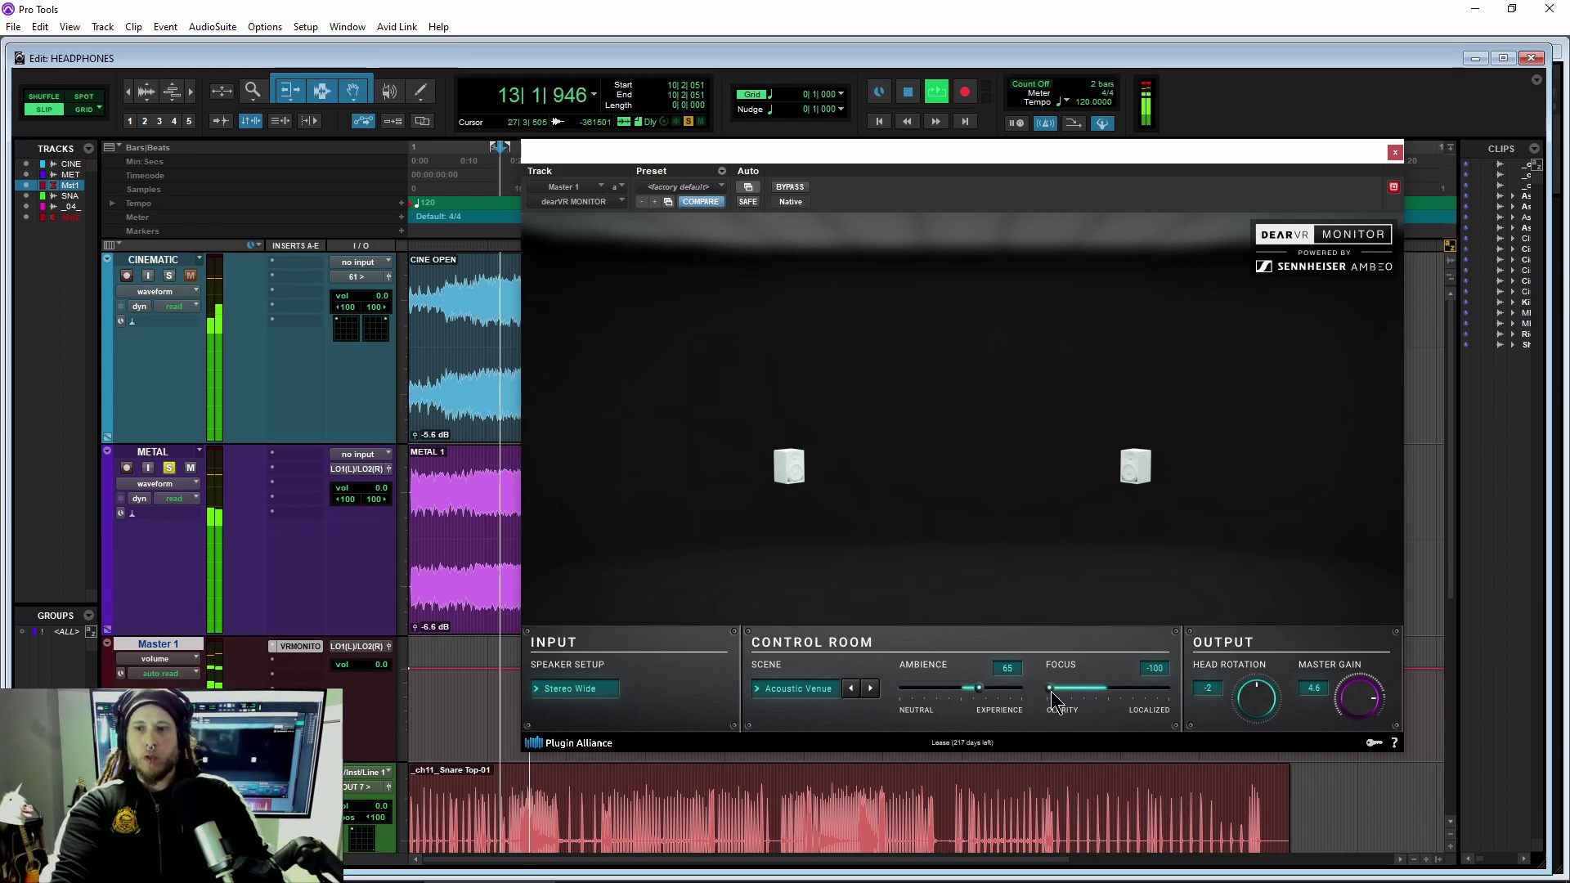
left_click_drag(1060, 699, 1165, 699)
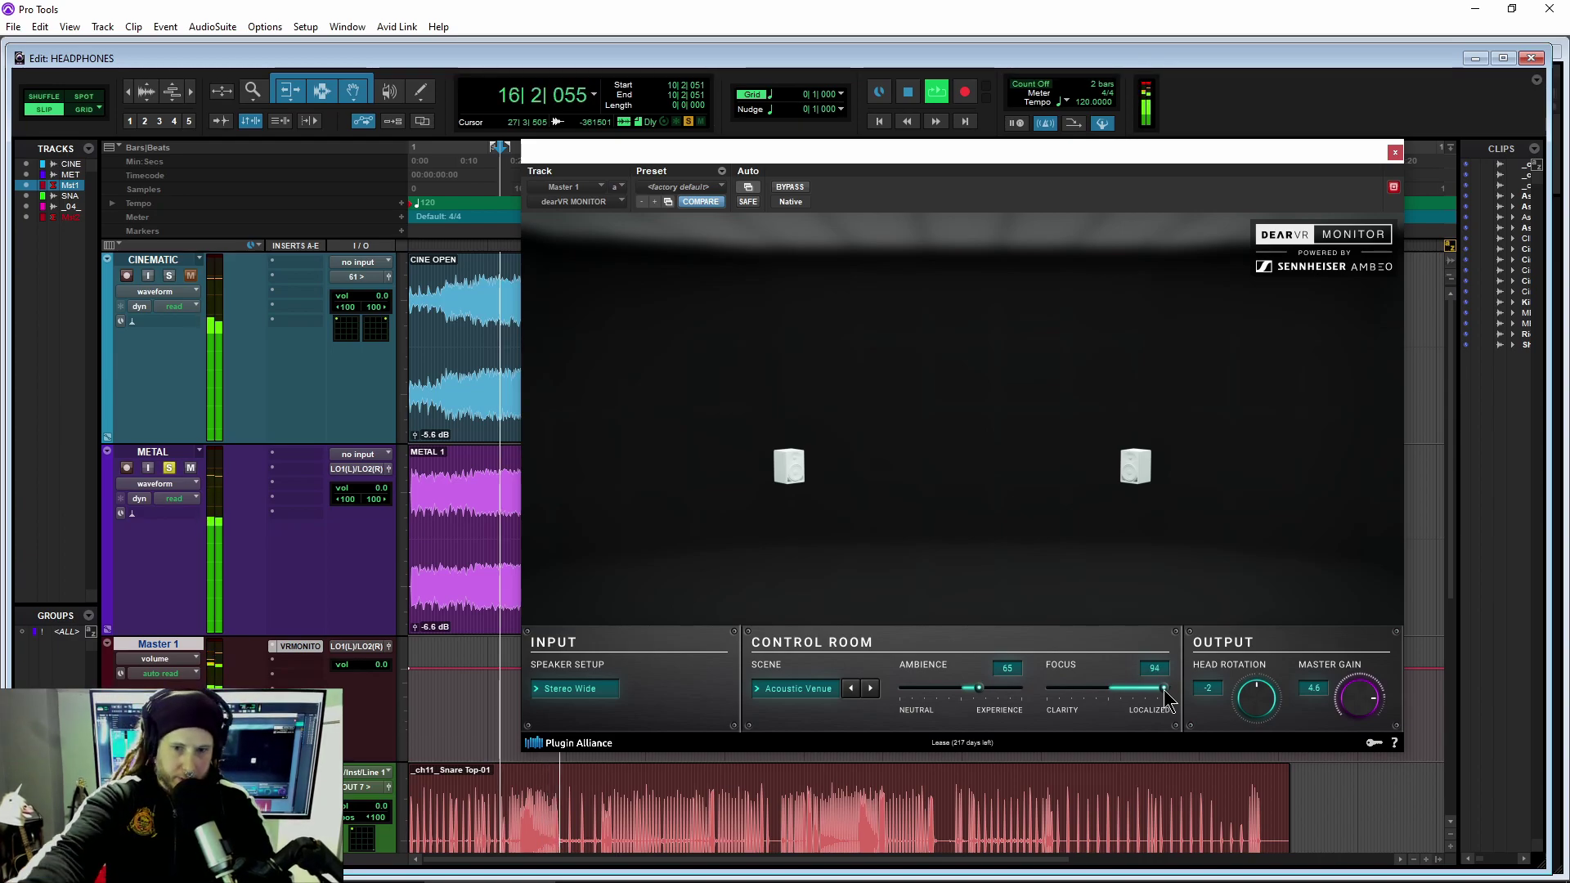
left_click_drag(1165, 699, 1127, 697)
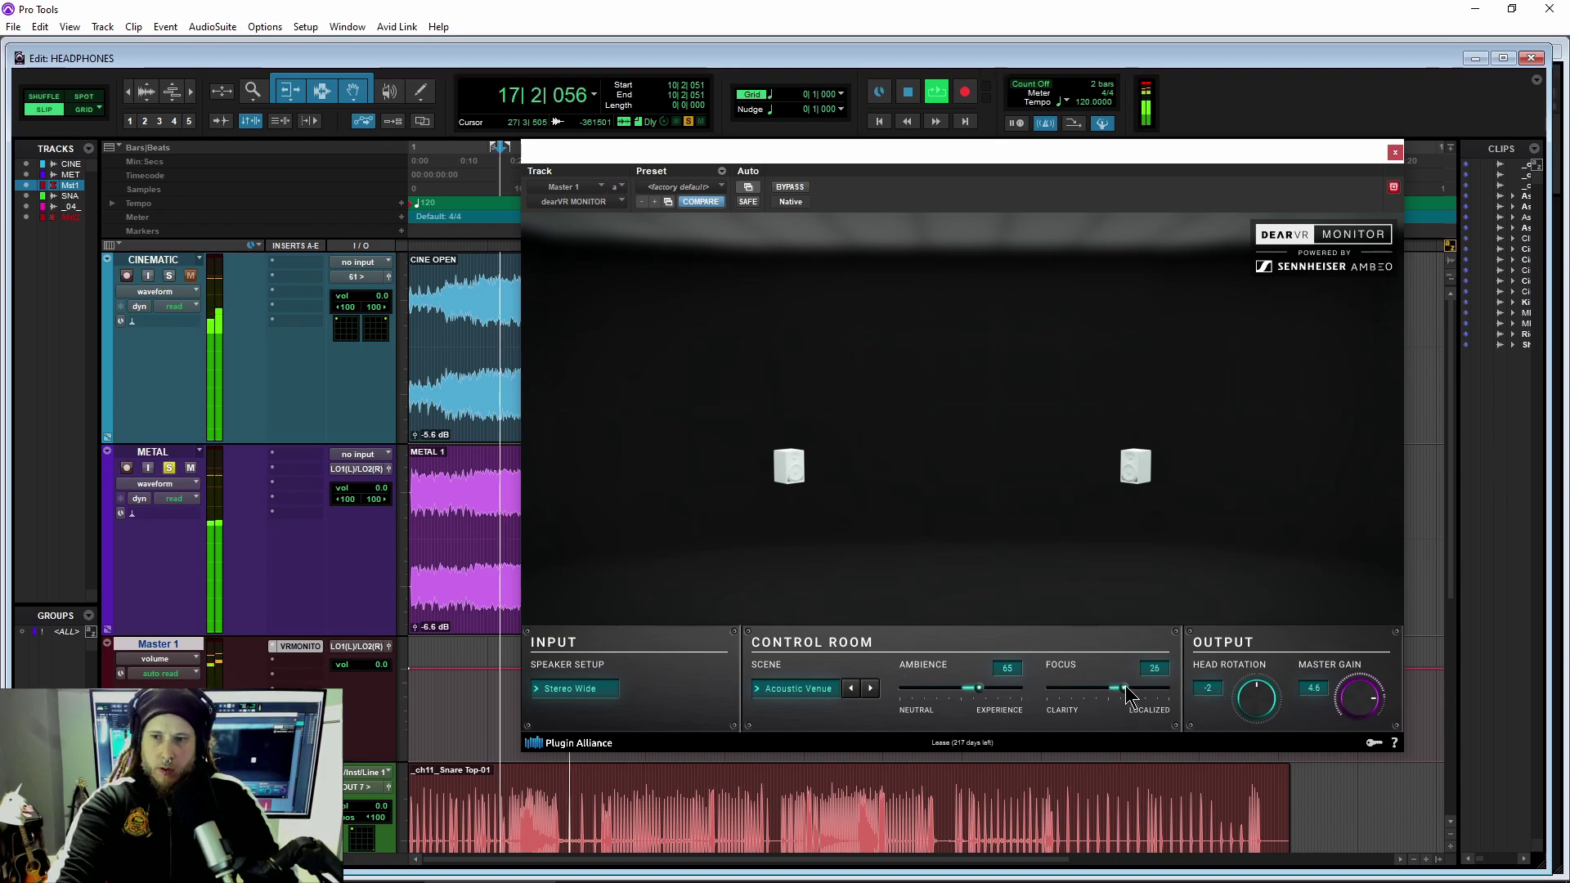
- Audition the Van scene with Ambience at 74, stop playback and reset Head Rotation to 0
left_click(835, 691)
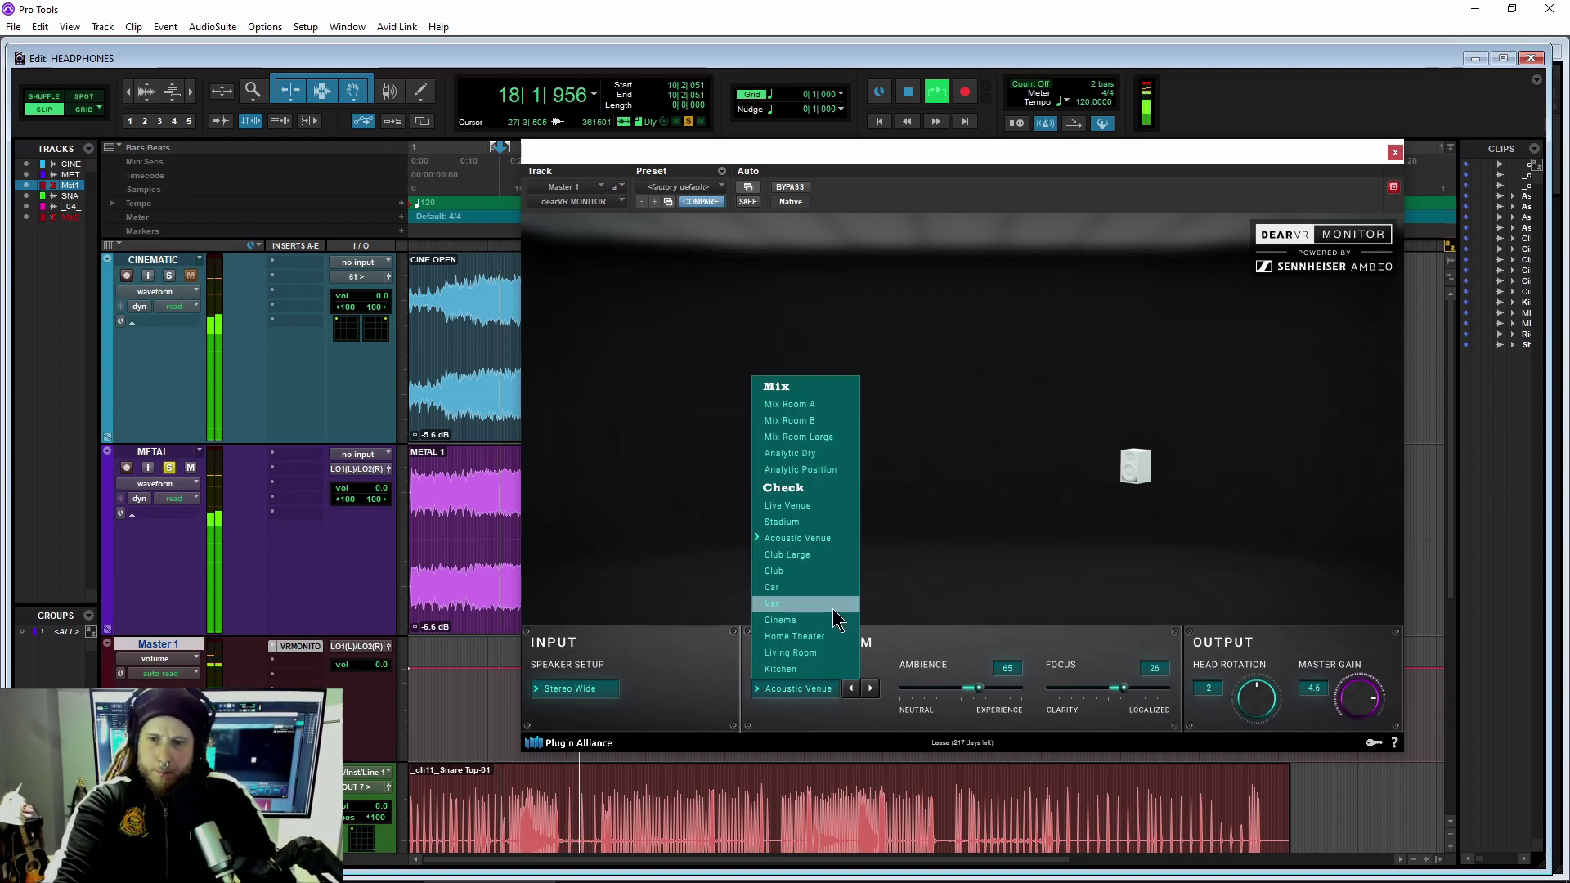
left_click(835, 604)
left_click_drag(979, 691, 992, 693)
left_click_drag(1122, 693, 1128, 699)
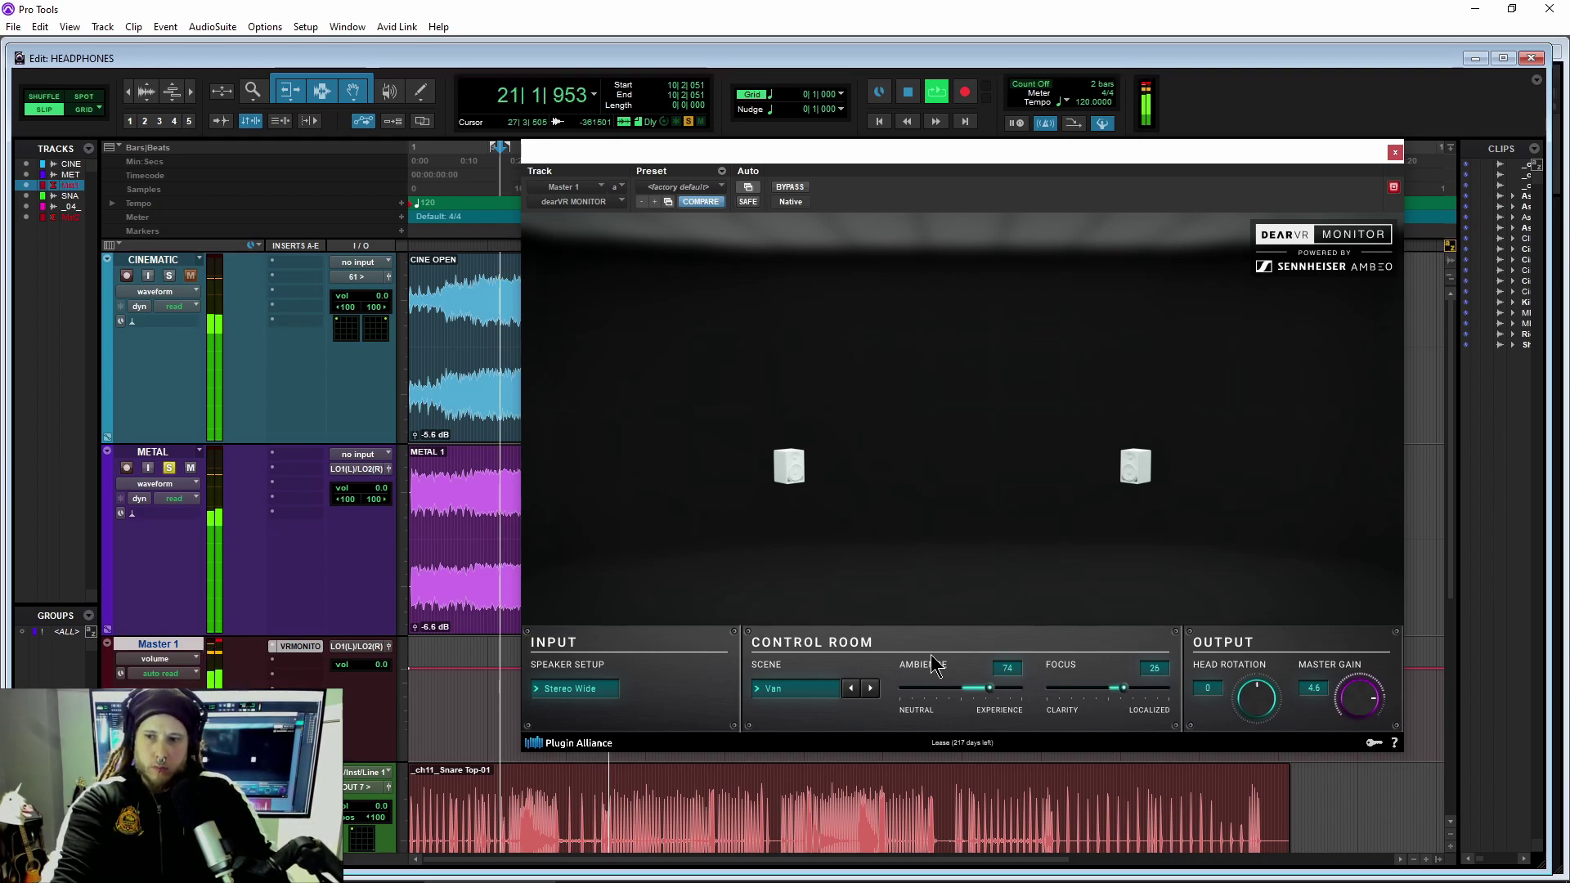
key("space")
mouse_move(1284, 709)
left_mouse_down()
mouse_move(1274, 726)
mouse_move(1266, 705)
left_mouse_up()
double_click(1266, 705)
- Move the plug-in window to place the playhead at bar 14 in METAL 1, and start playback
left_click_drag(622, 152, 858, 292)
left_click(540, 168)
left_click_drag(1005, 305, 726, 183)
key("space")
- Switch the scene to Cinema and set Ambience to 67 during playback
left_click(748, 707)
left_click(760, 642)
left_click_drag(940, 720, 934, 719)
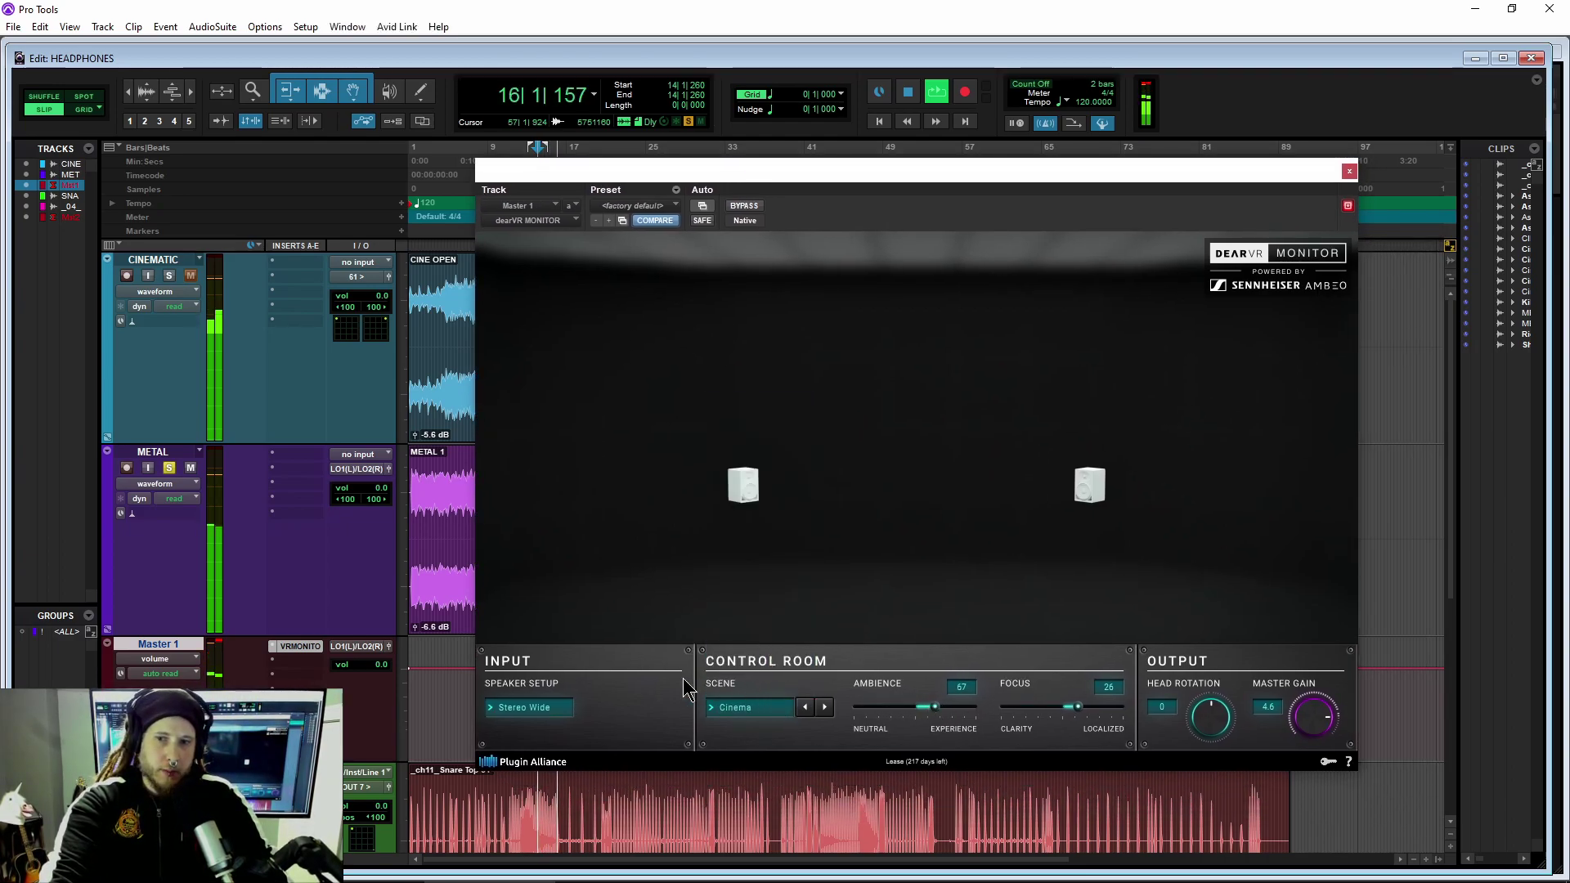
- Set Focus to 14 and Head Rotation to 6 while the Cinema scene plays
mouse_move(1088, 720)
left_mouse_down()
mouse_move(1032, 723)
mouse_move(1069, 719)
left_mouse_up()
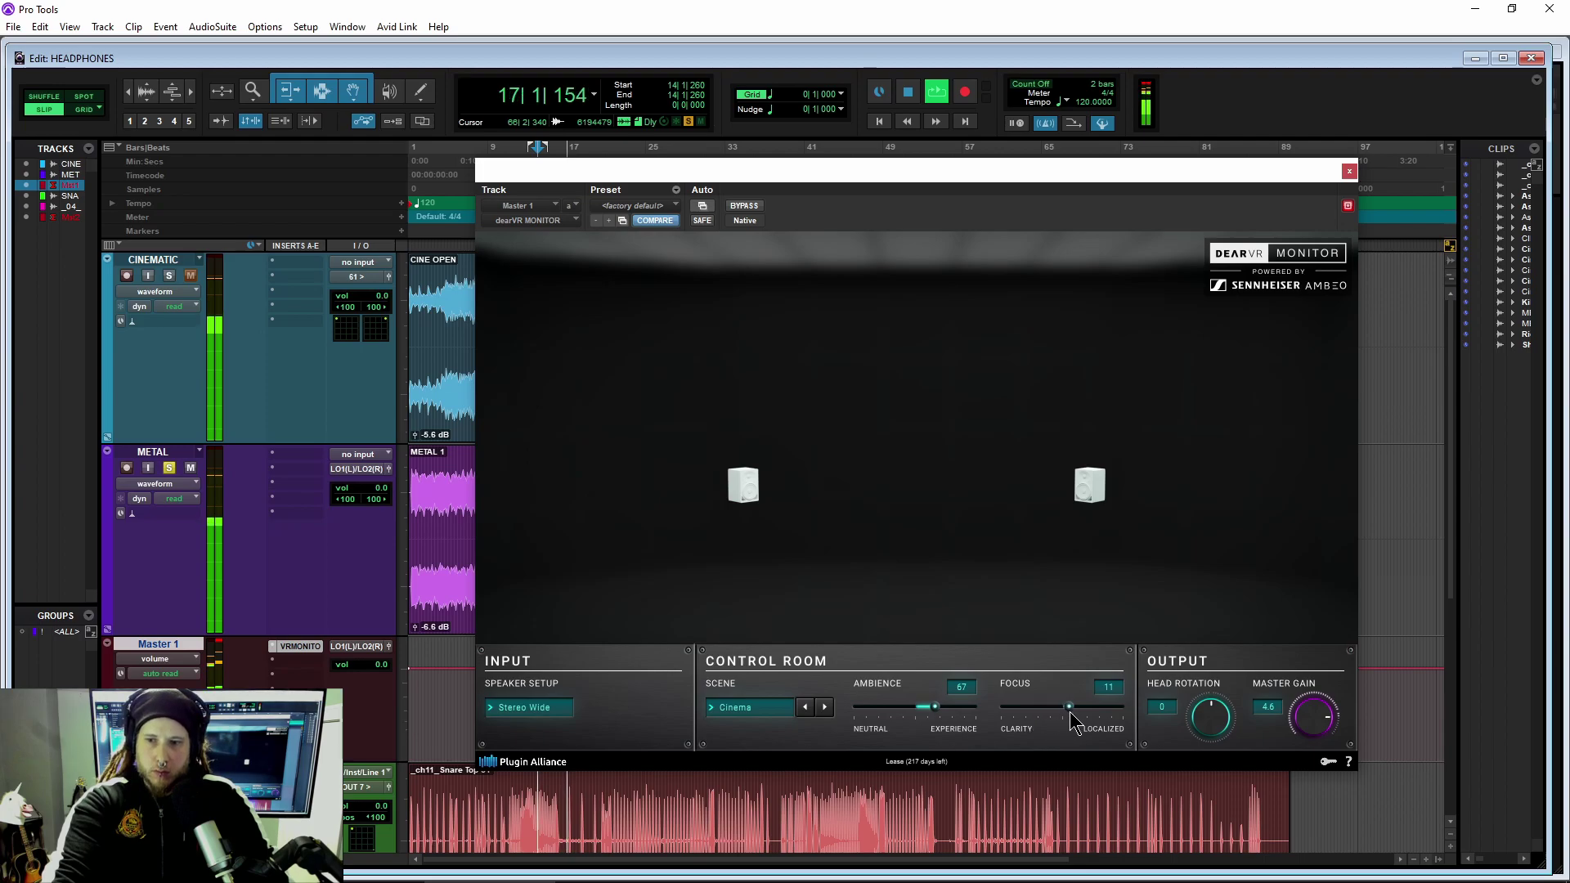
mouse_move(1208, 717)
left_mouse_down()
mouse_move(1175, 746)
mouse_move(1272, 723)
mouse_move(1217, 728)
left_mouse_up()
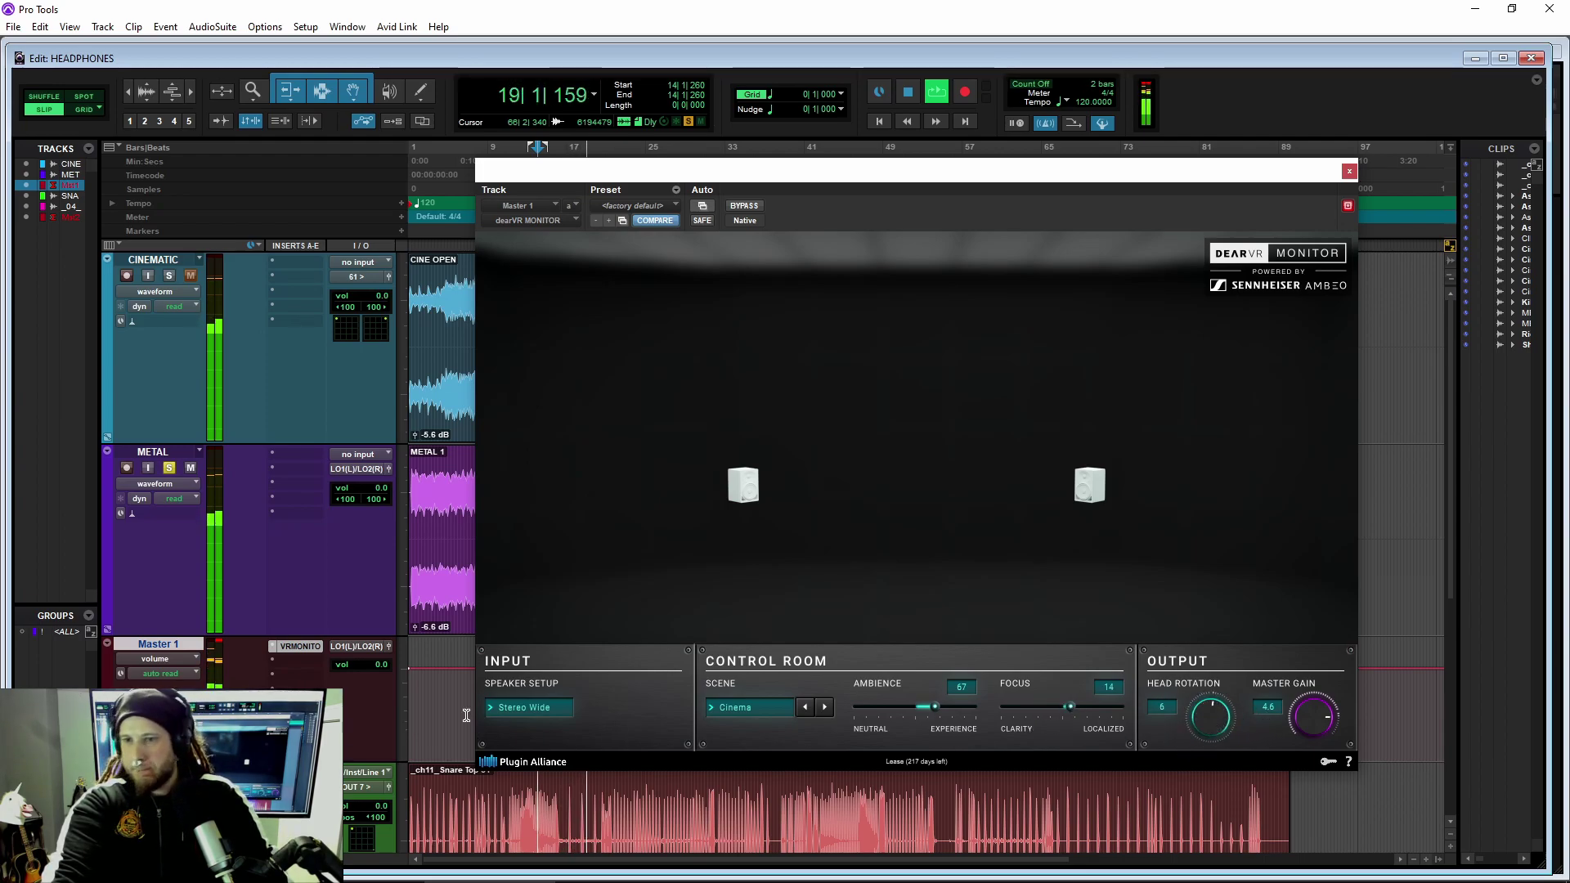
- Change the speaker setup to Stereo and switch the scene to Mix Room B
left_click(527, 708)
left_click(561, 704)
left_click(746, 708)
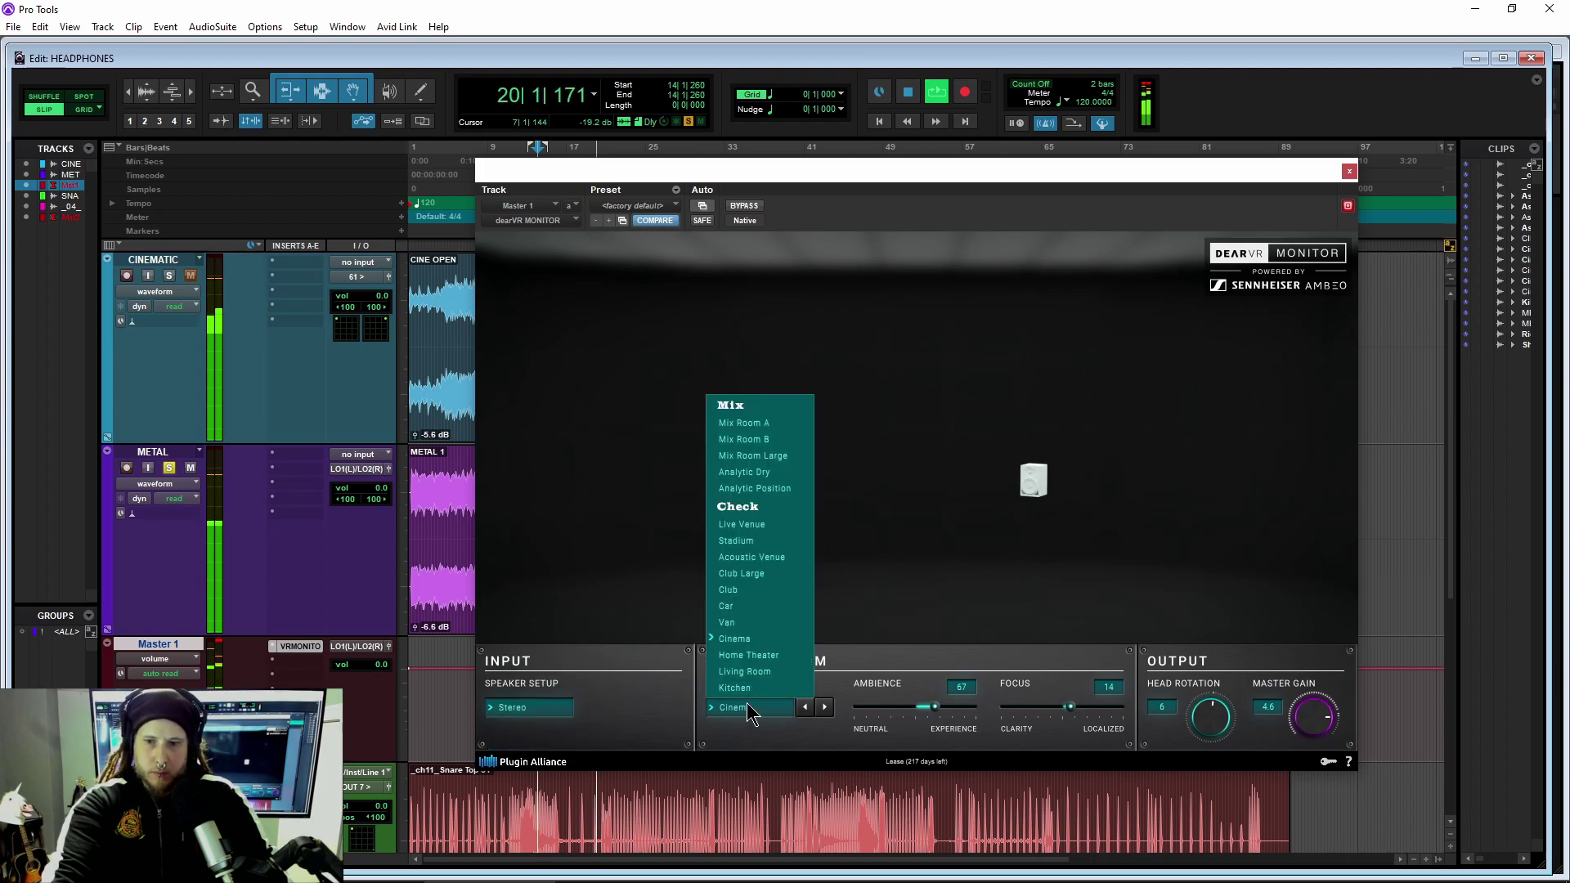
left_click(769, 440)
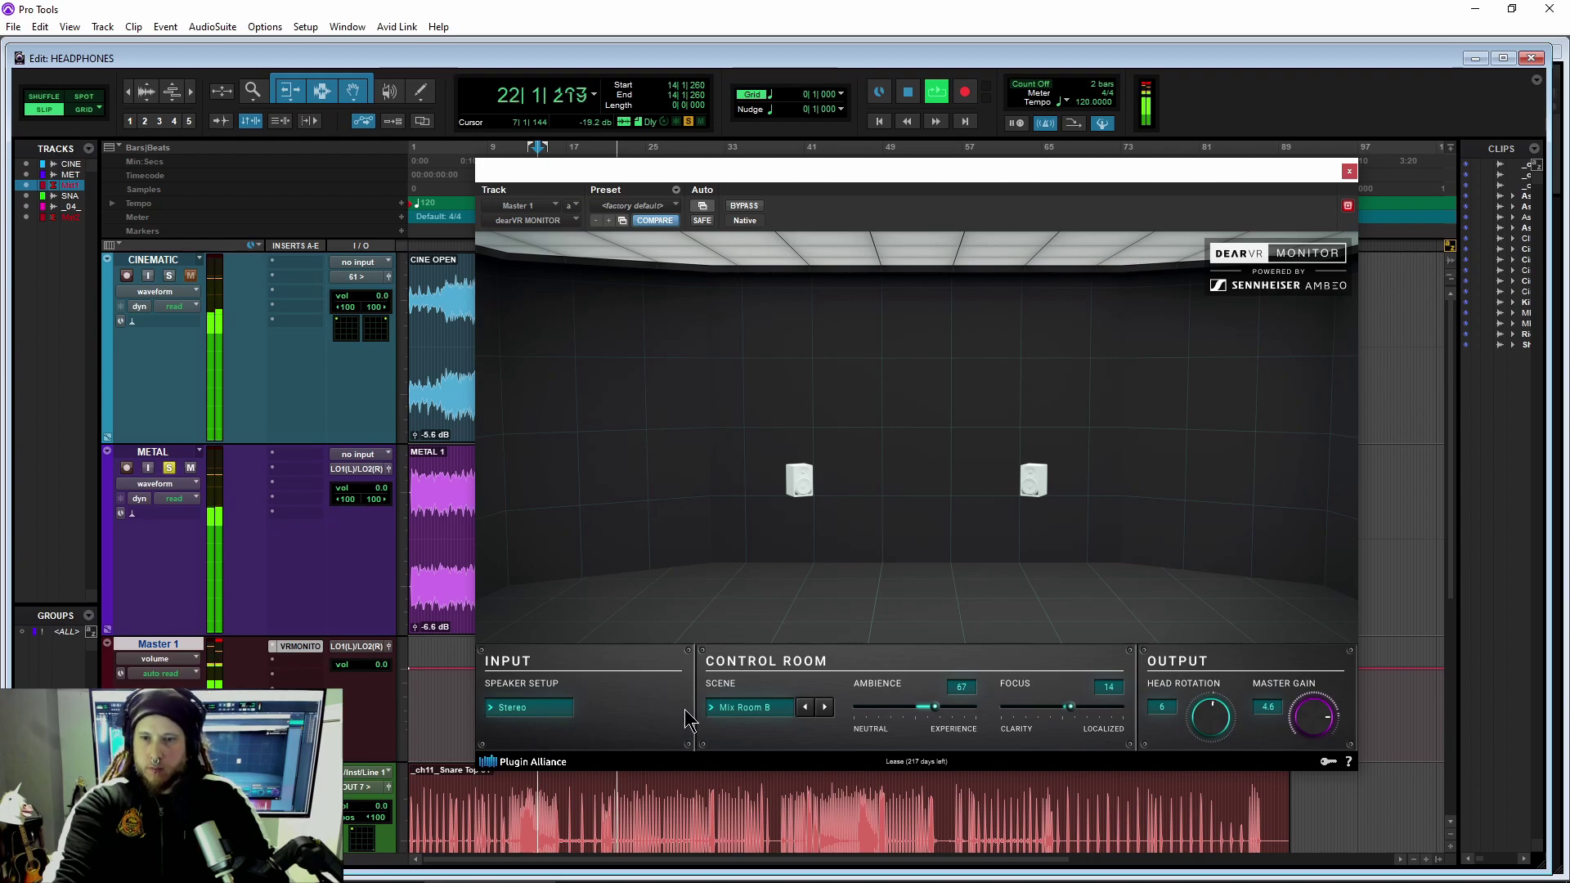
- Switch the scene to Living Room and compare it with the bypassed signal, leaving the plug-in active
left_click(738, 709)
left_click(734, 736)
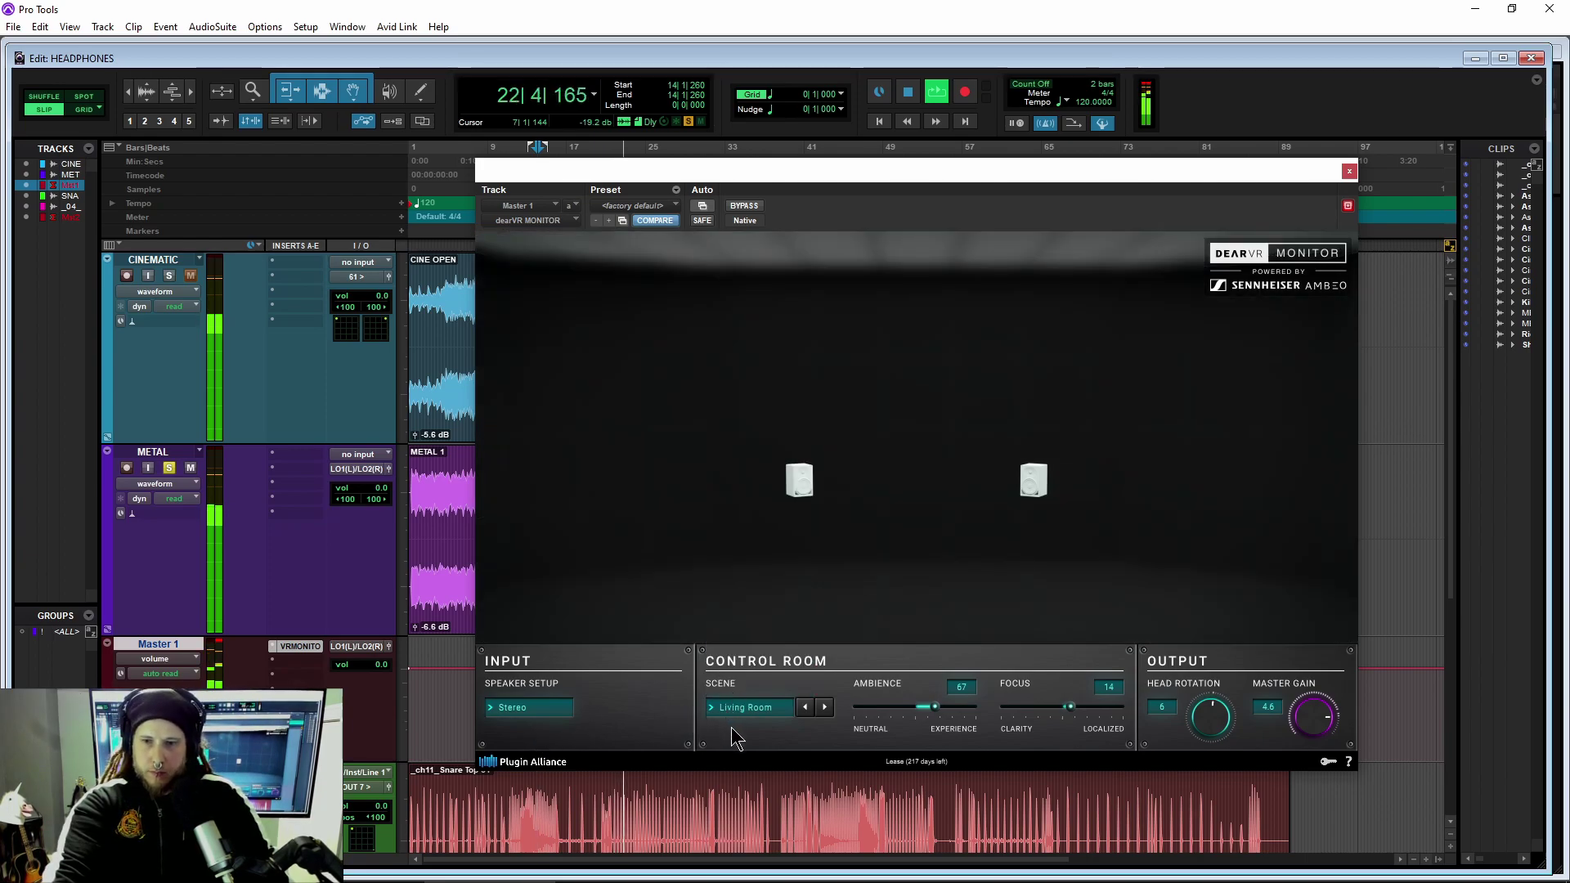
left_click(750, 207)
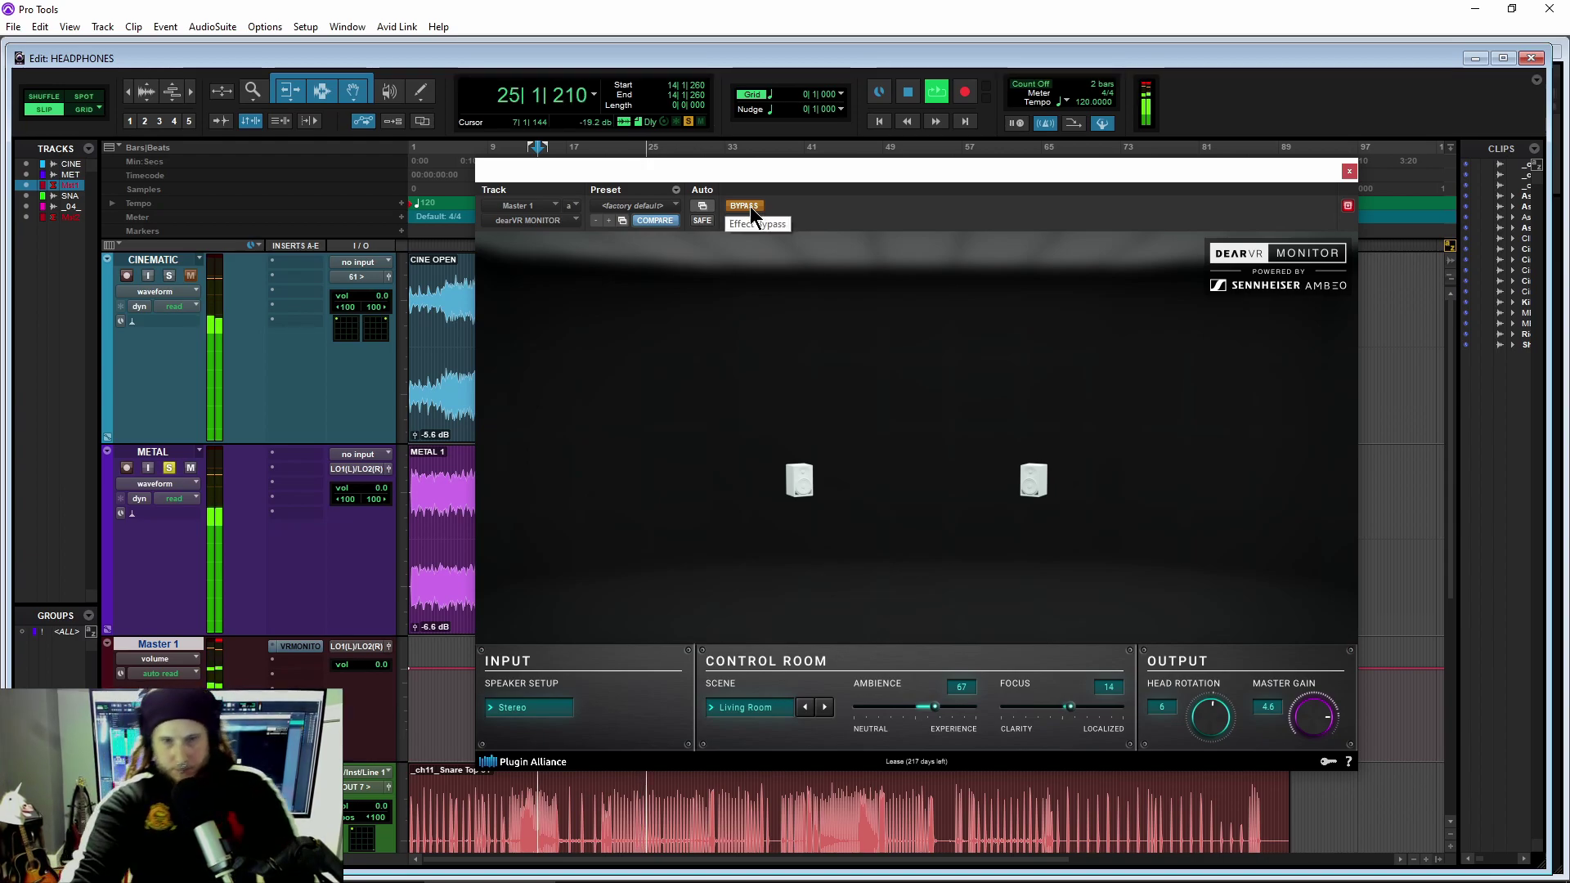
left_click(750, 207)
- Switch the scene to Kitchen and lower Ambience to 28
left_click(738, 710)
left_click(746, 697)
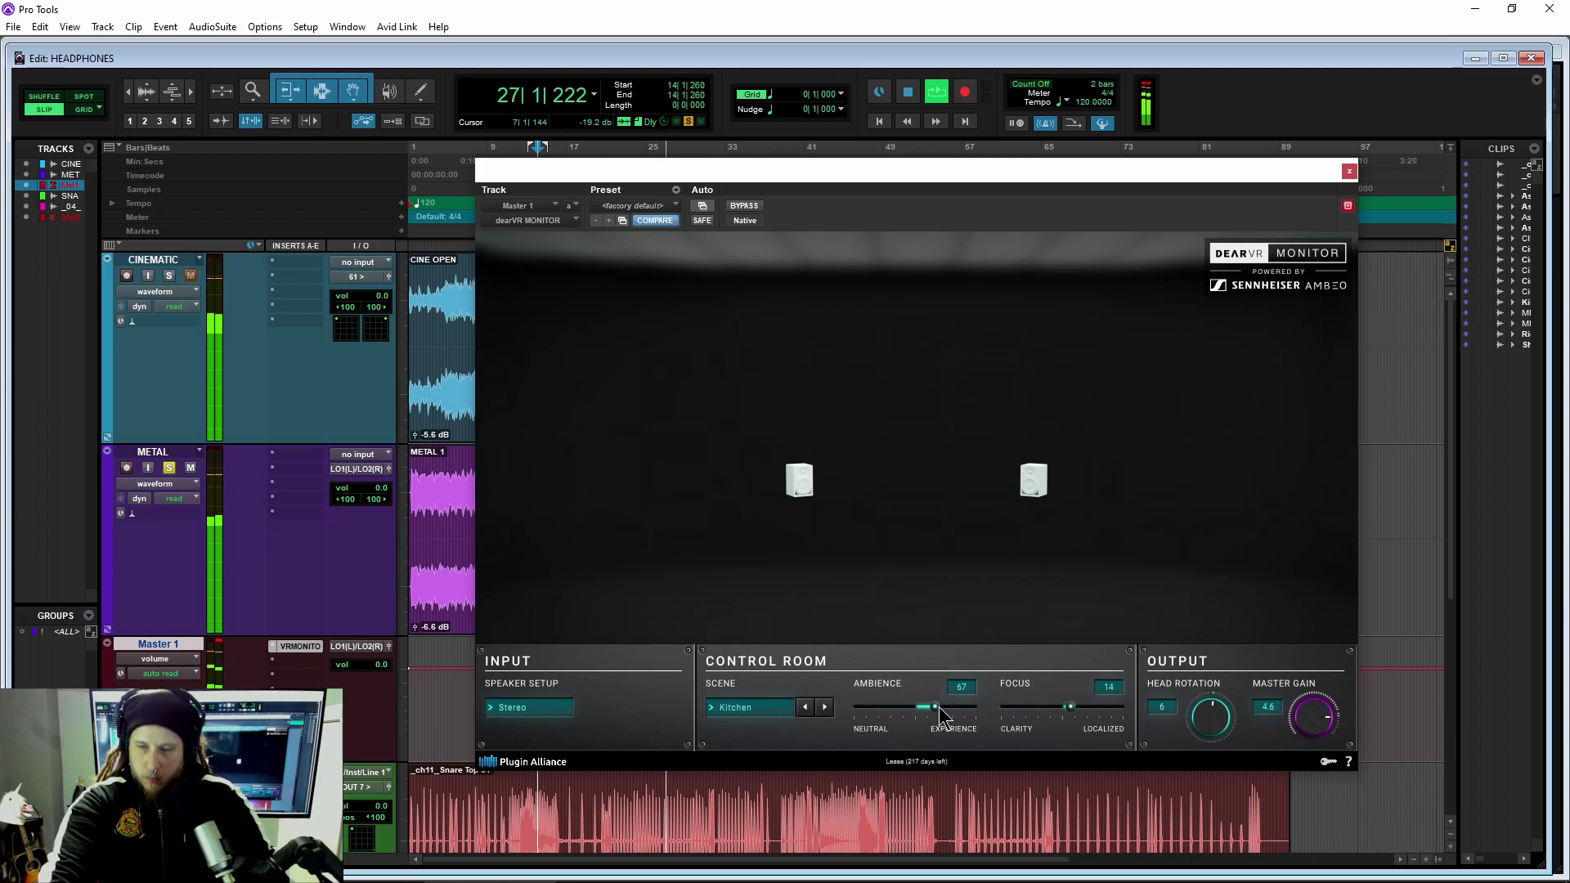
left_click_drag(935, 717, 895, 716)
- Switch the scene to Club and raise Ambience to 58
left_click(776, 708)
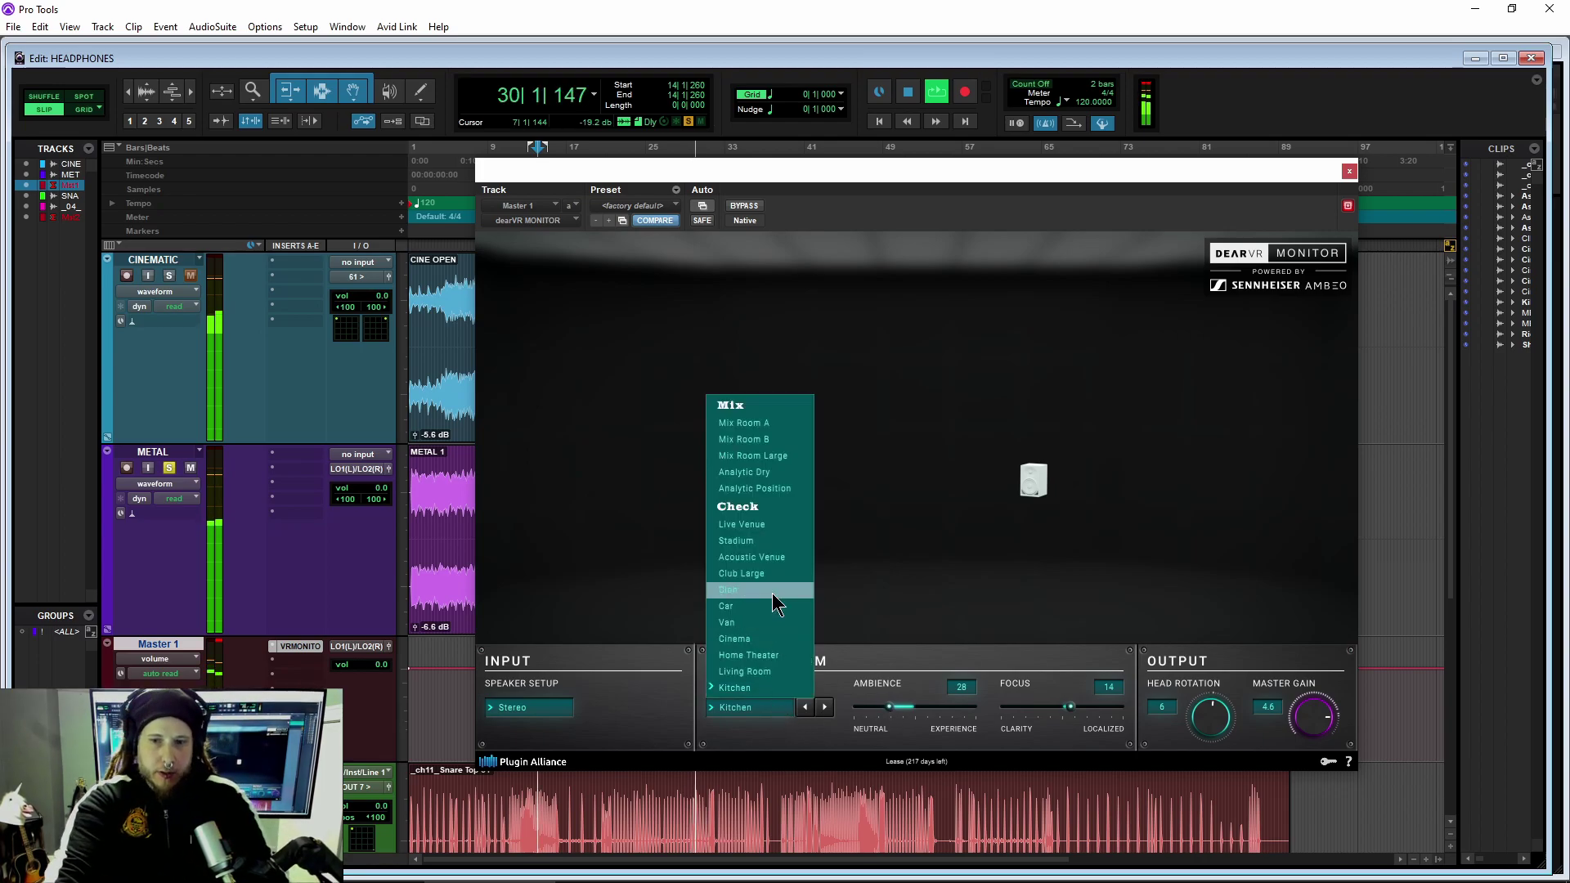
left_click(772, 592)
left_click_drag(889, 720, 926, 718)
- Switch the scene to Stadium and set Ambience to 62
left_click(778, 708)
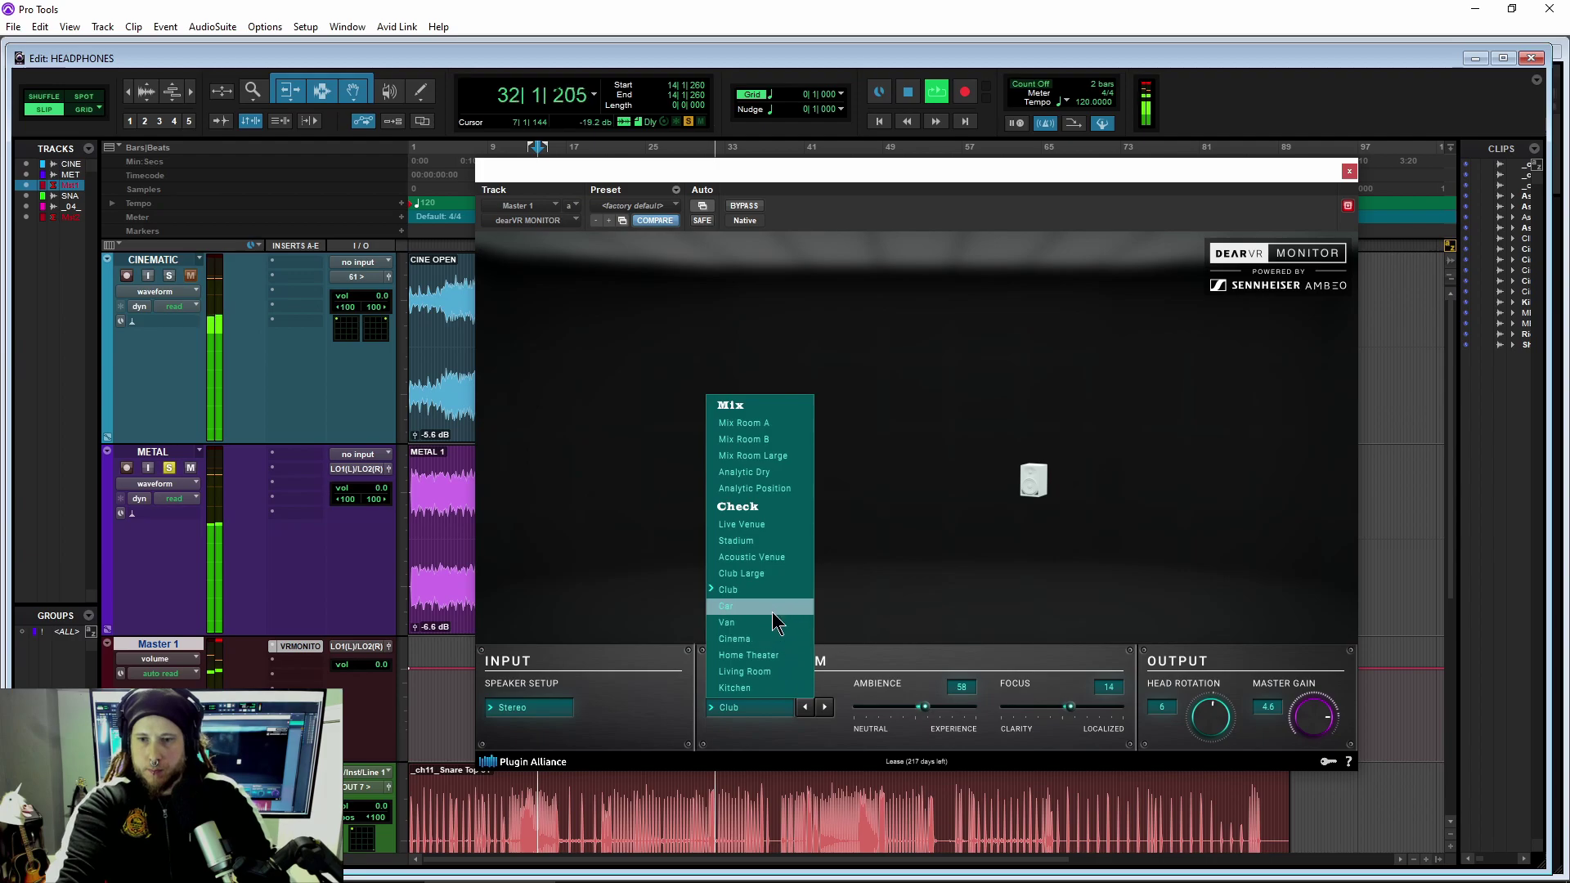
left_click(745, 540)
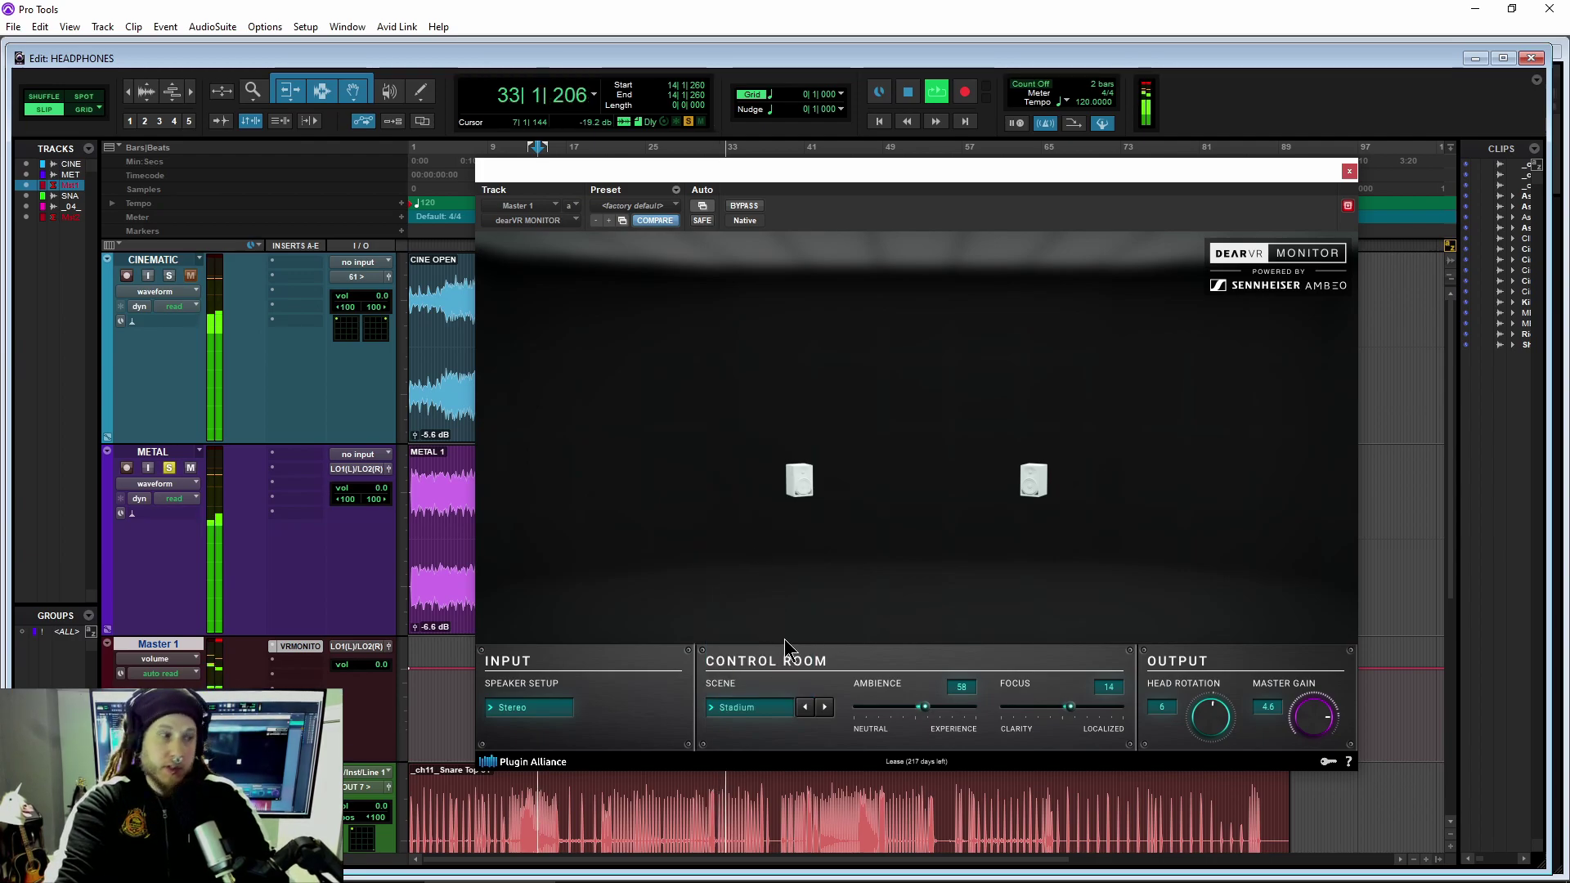
left_click_drag(919, 718, 932, 719)
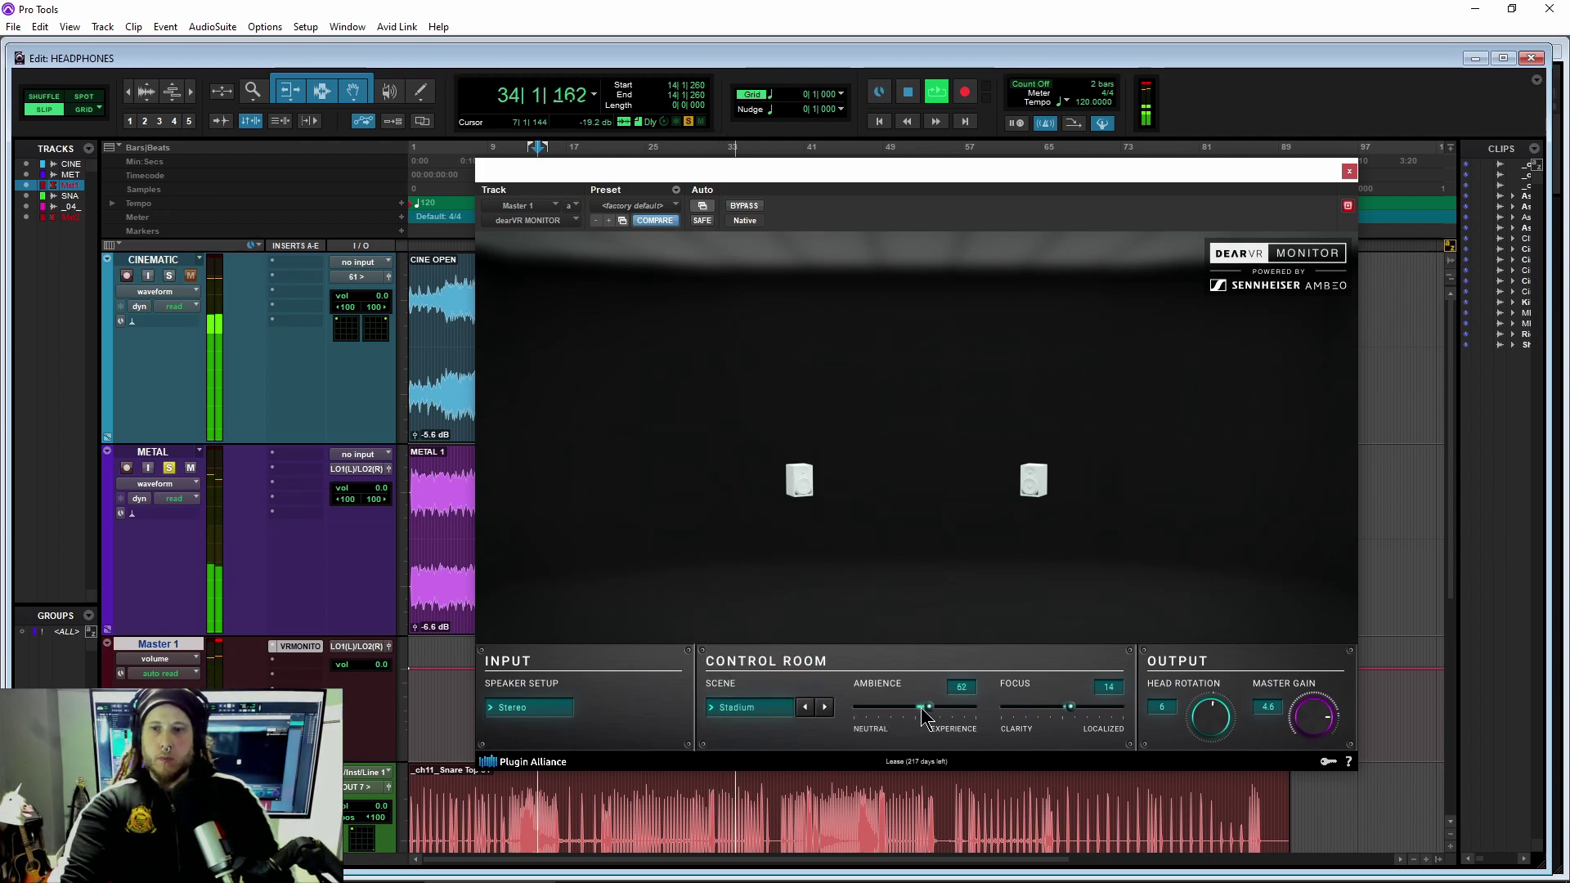
- Sweep Focus to 100 and -100 in the Stadium scene before settling on -26
left_click_drag(1063, 705, 1122, 707)
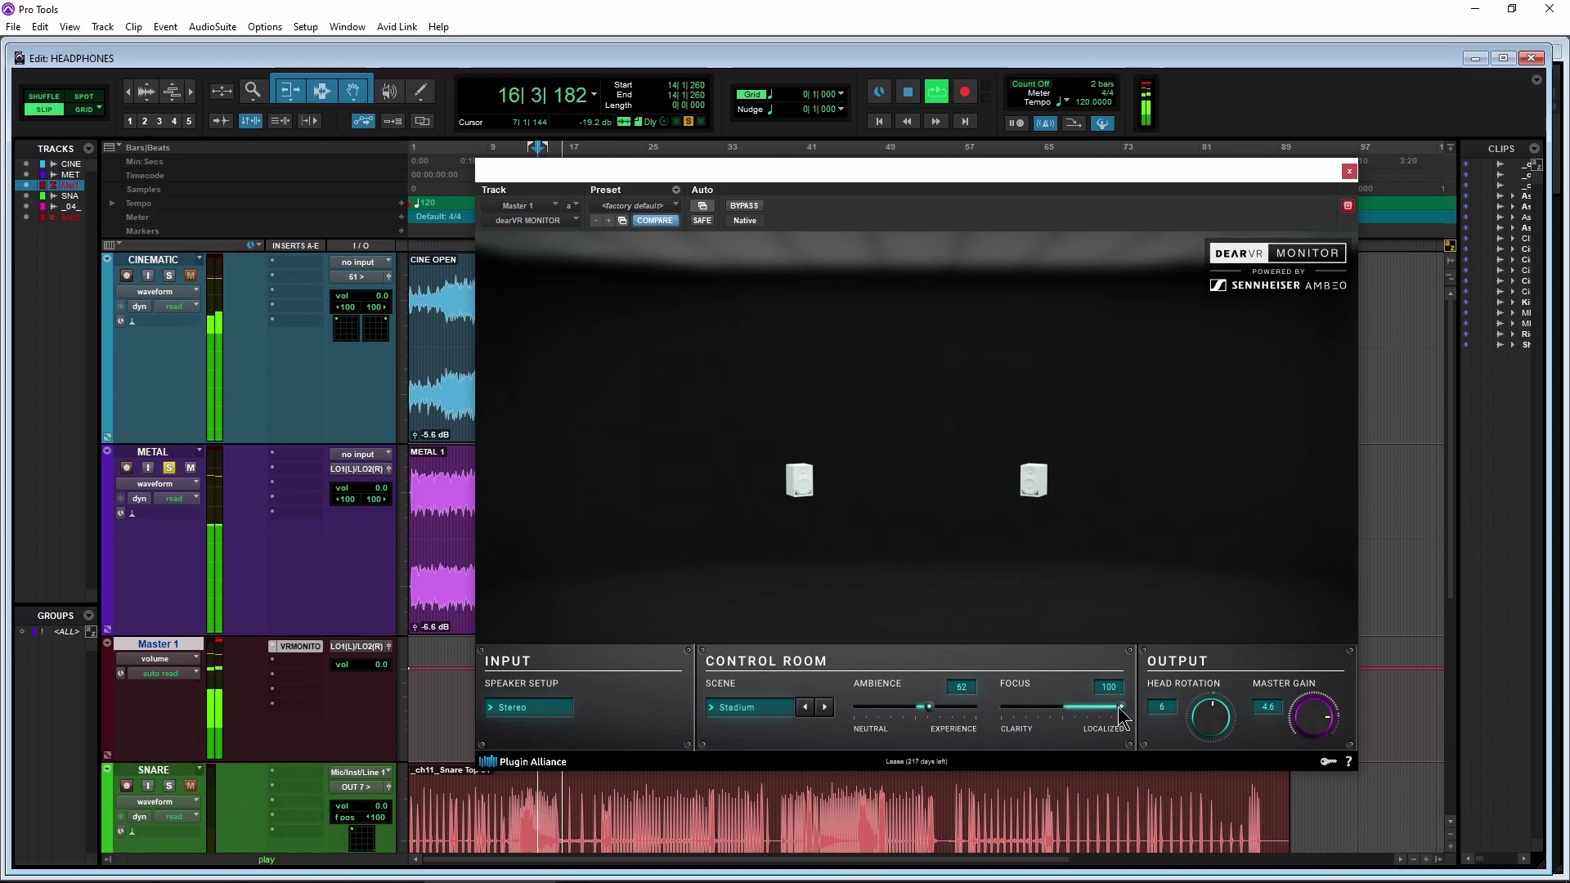
left_click_drag(1121, 718, 1003, 718)
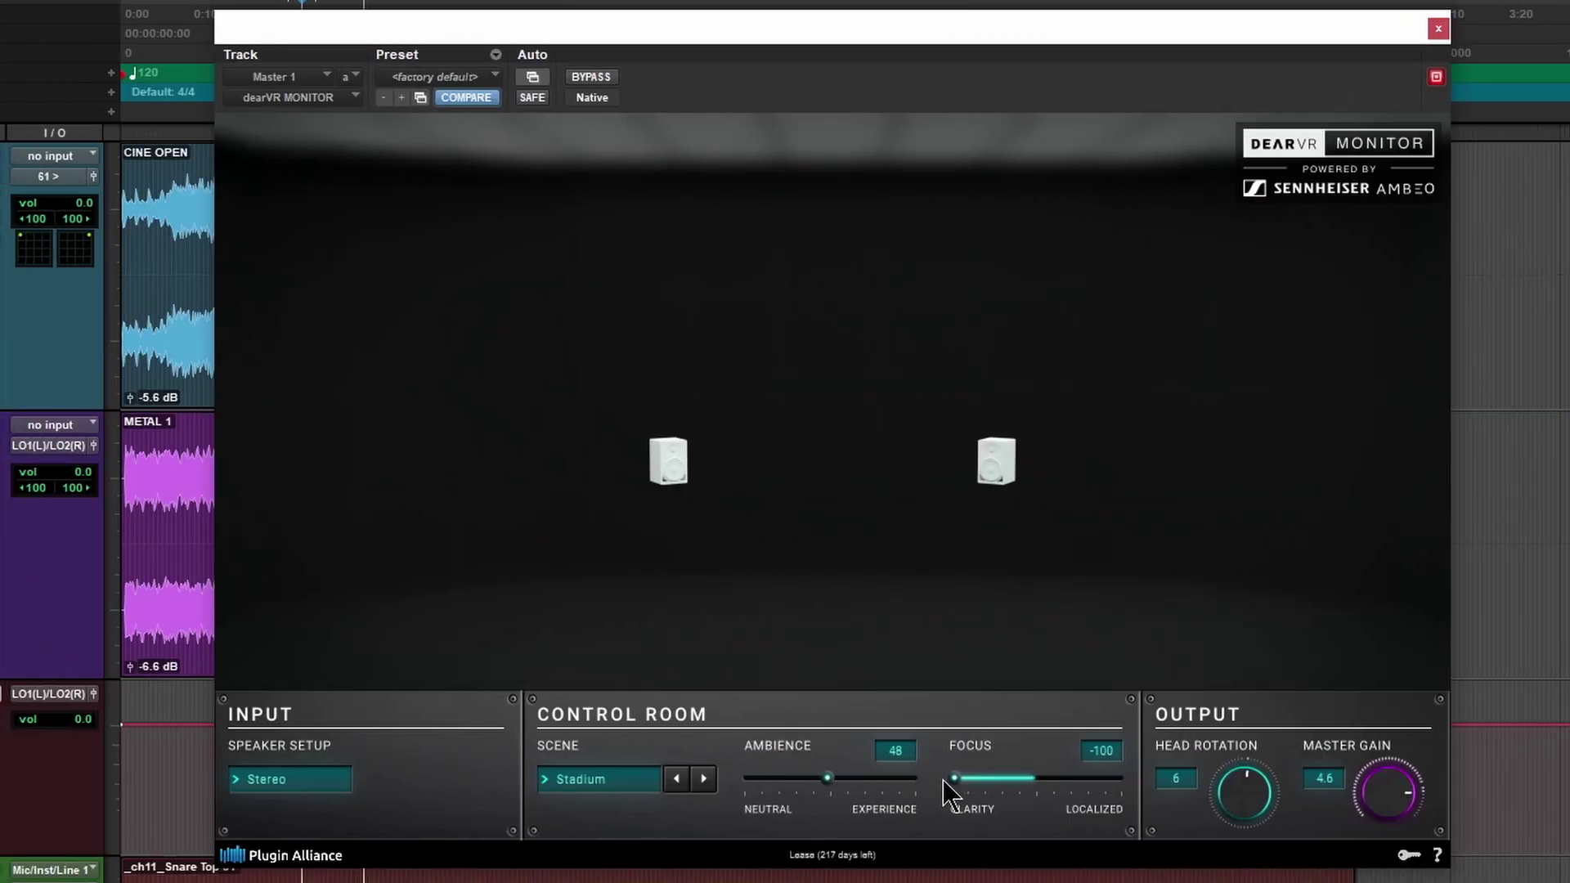
left_click_drag(943, 780, 1014, 781)
- Switch the scene to Analytic Position and sweep Focus up to 100 before settling on 49
left_click(579, 778)
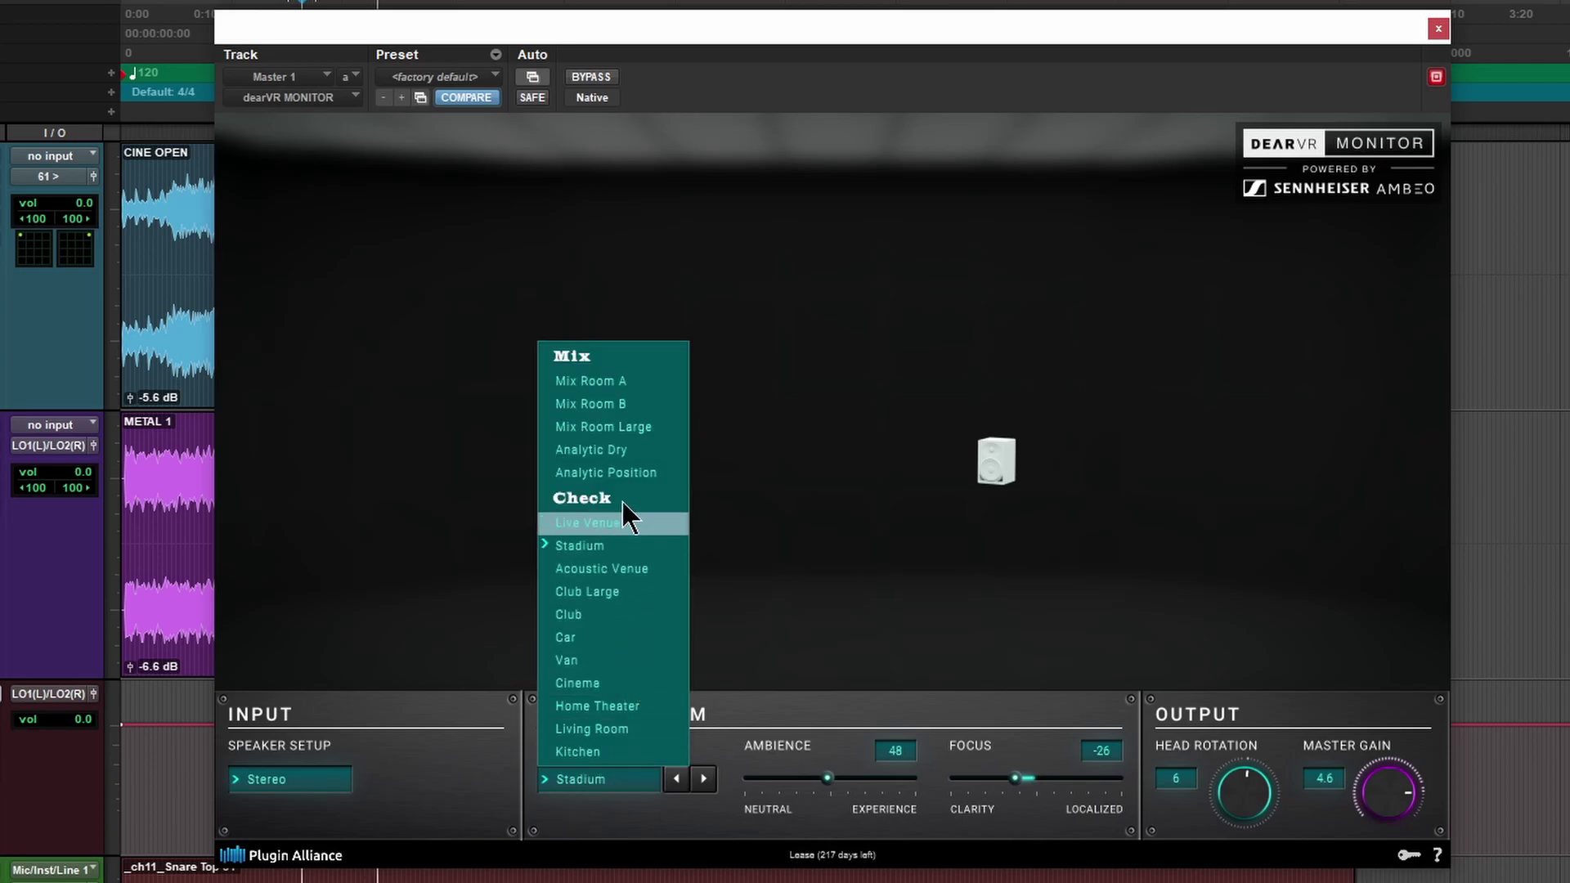
left_click(623, 472)
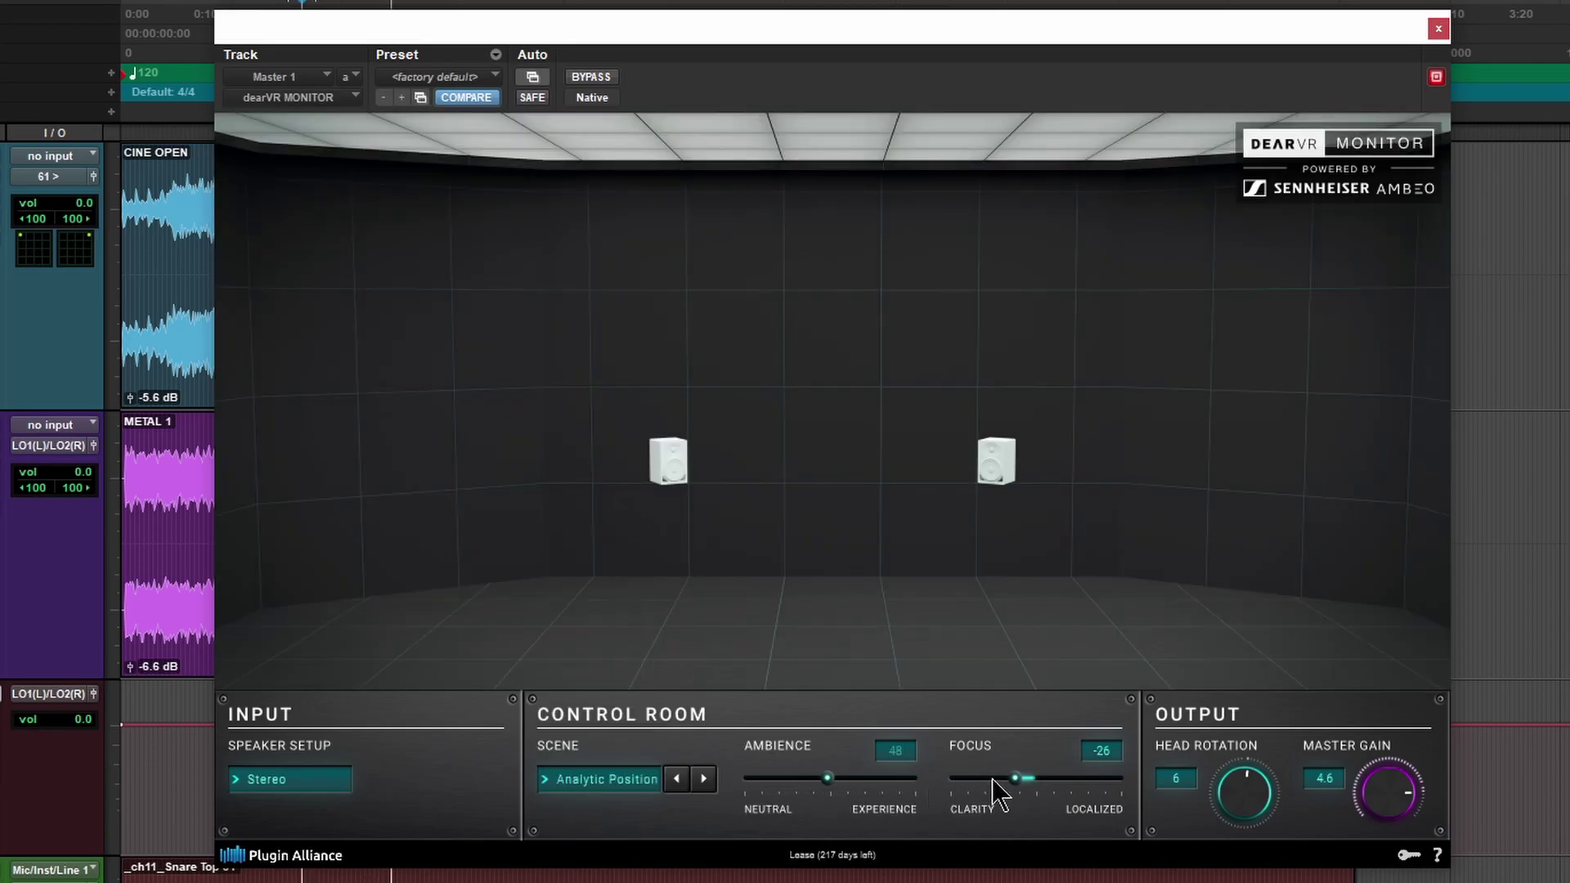
left_click_drag(1059, 777, 921, 785)
left_click_drag(912, 783, 1084, 783)
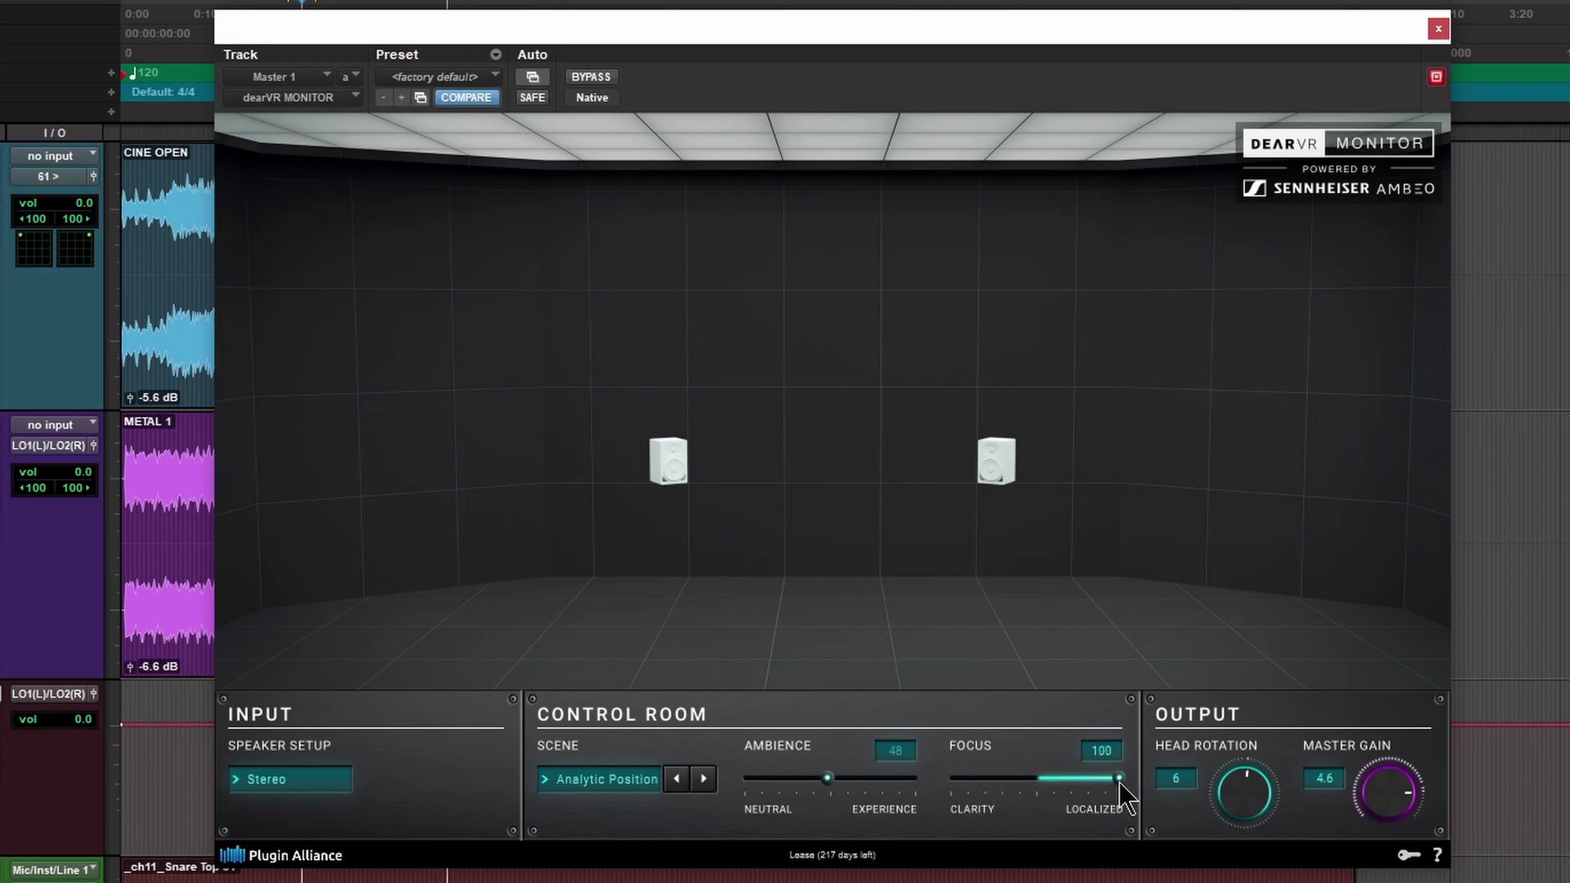
- Switch the scene to Mix Room Large and change the speaker setup to Stereo Wide
left_click(335, 779)
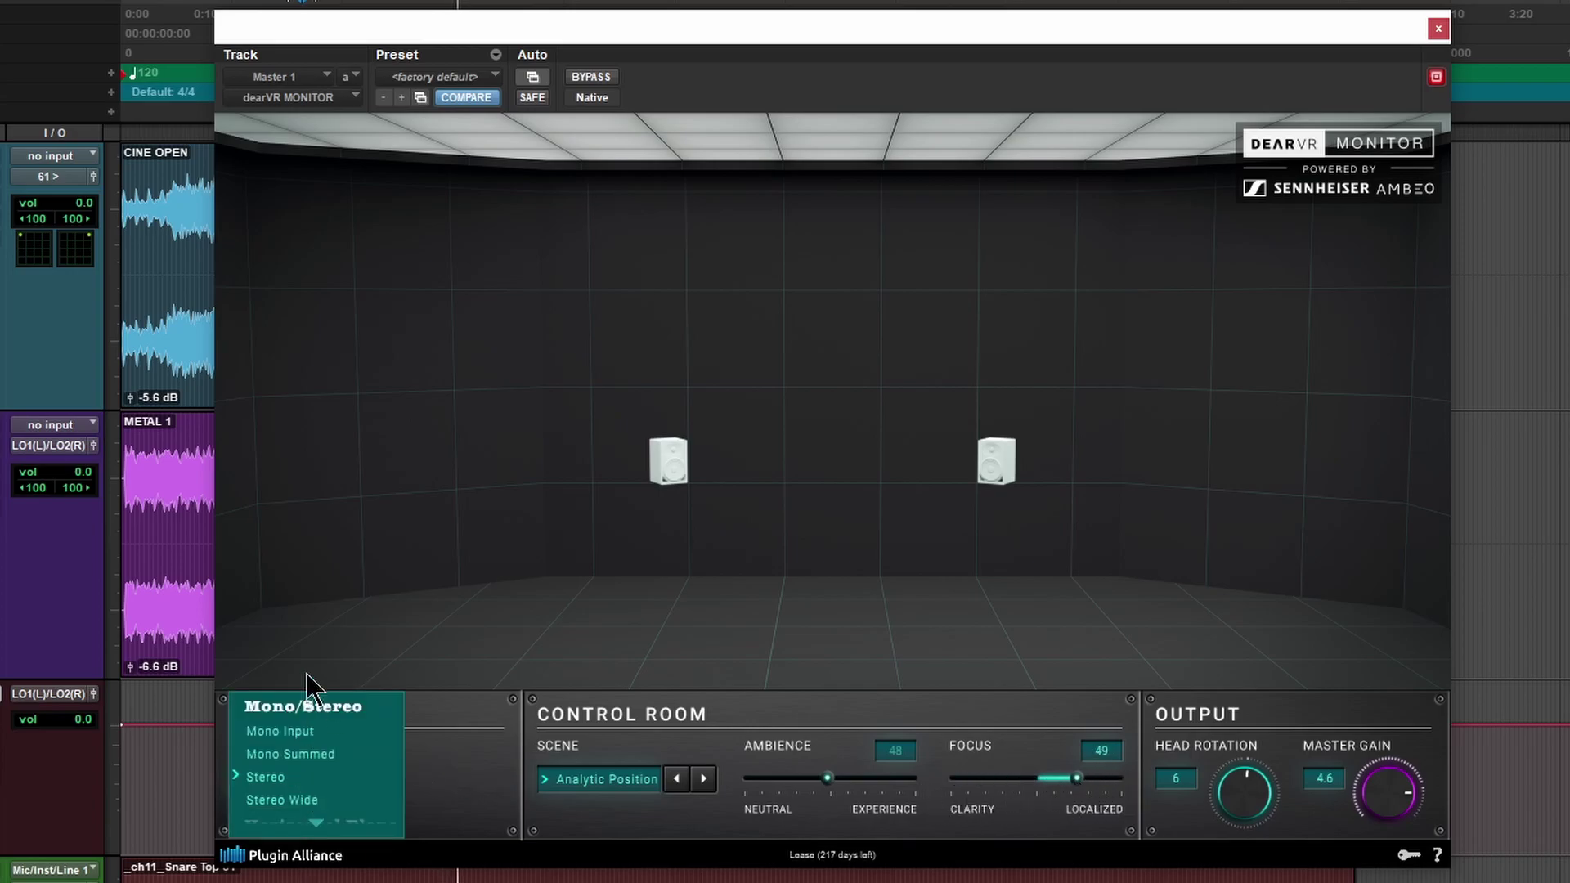
left_click(598, 769)
left_click(621, 422)
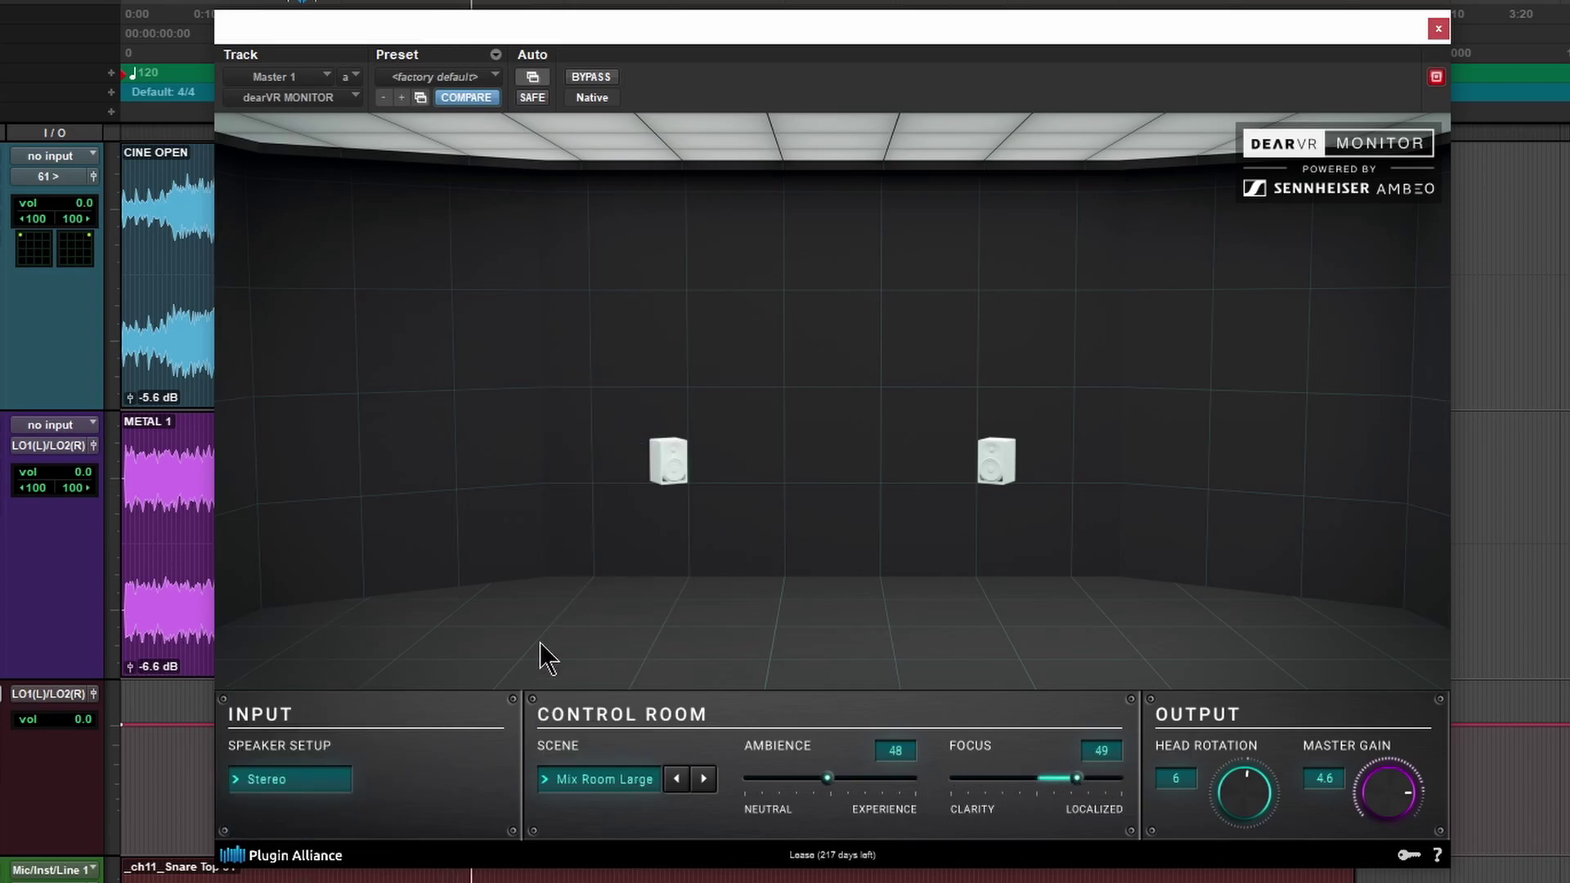
left_click(288, 784)
left_click(301, 795)
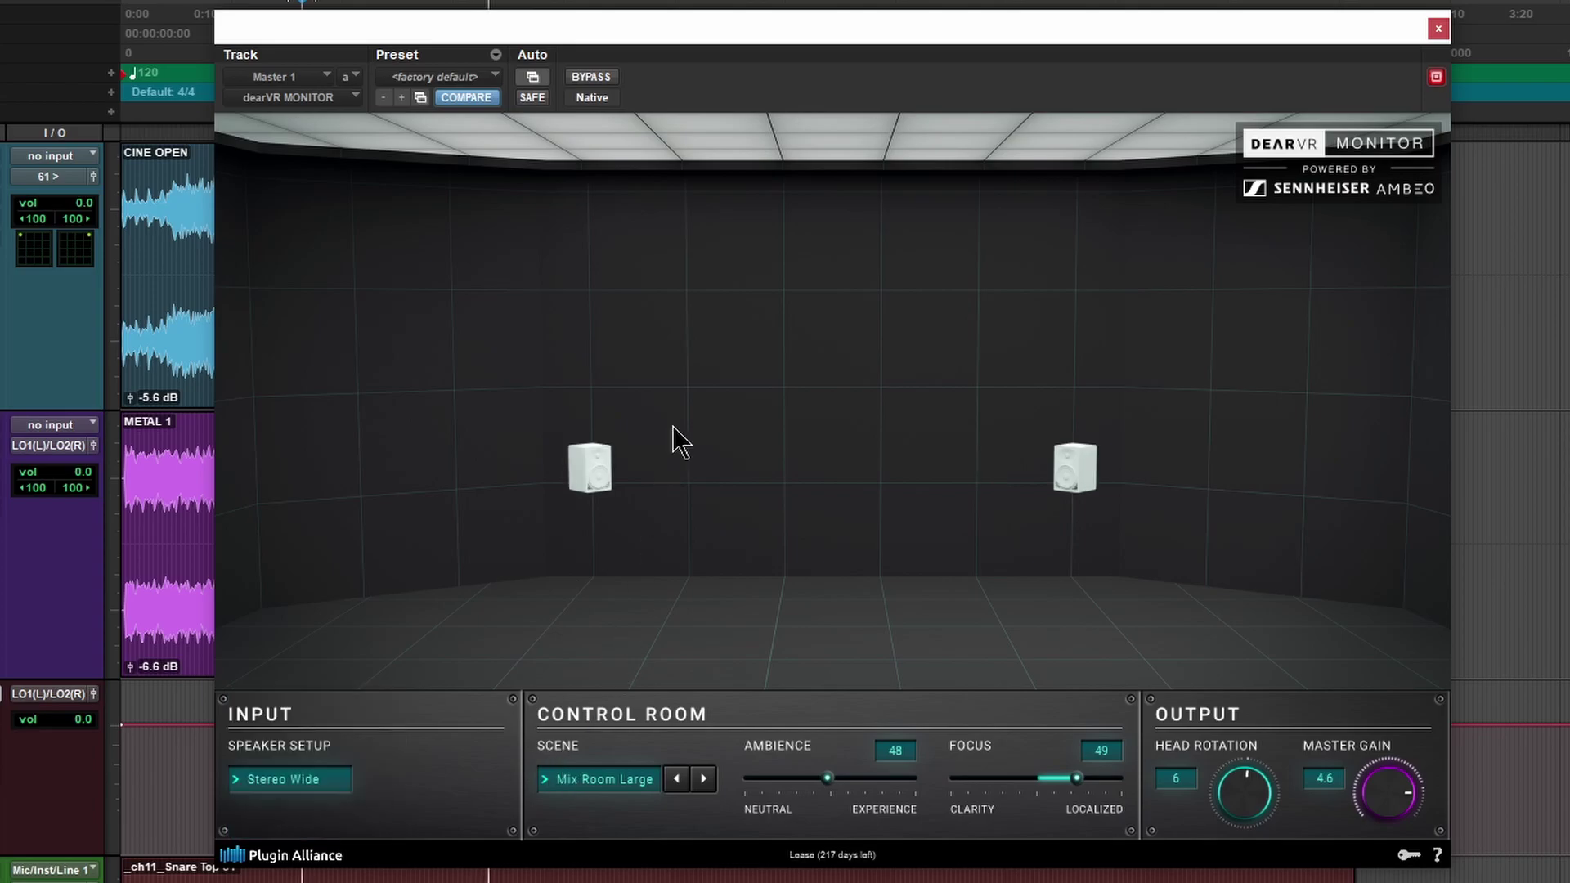
- Move the plug-in window aside to play from bar 54 in METAL 2, and switch the scene to Mix Room B
left_click_drag(775, 45, 729, 649)
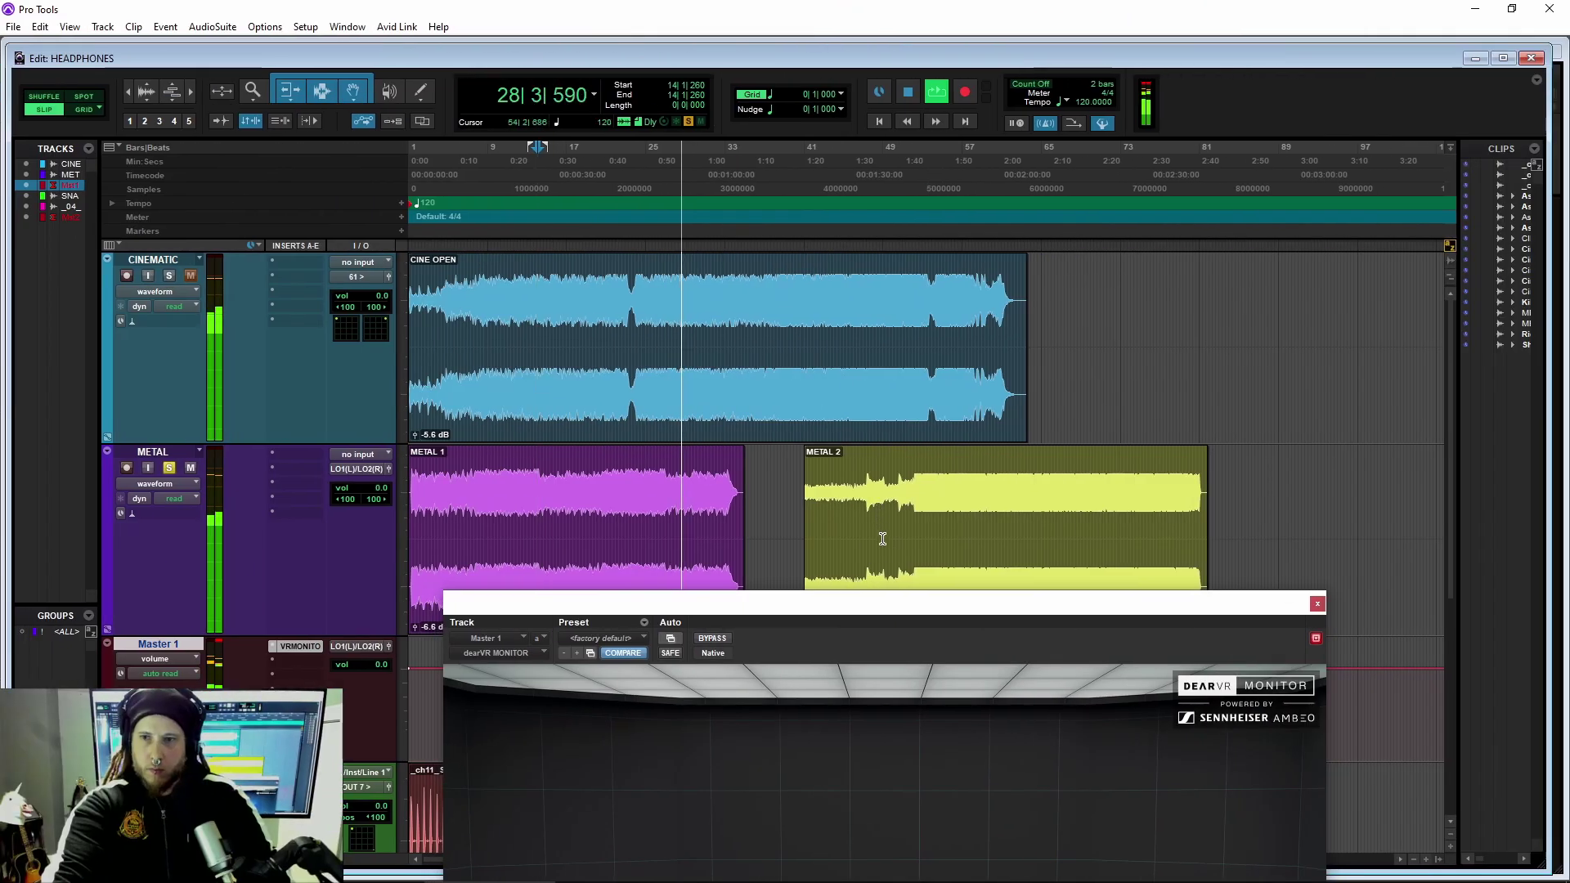
left_click_drag(904, 605, 947, 228)
left_click(761, 753)
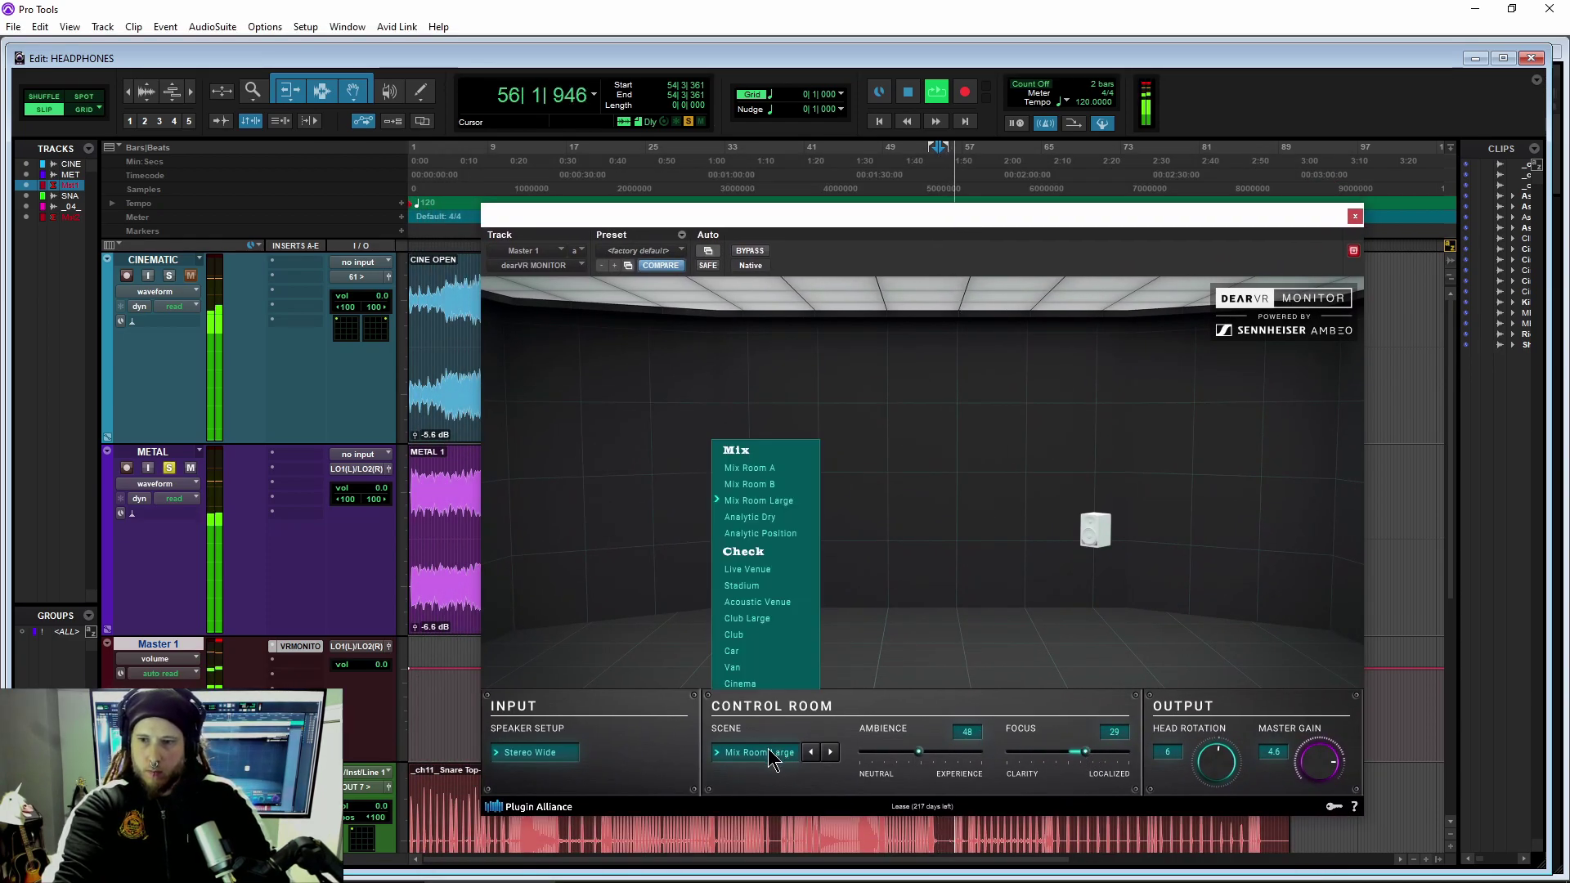
left_click(748, 484)
left_click_drag(849, 219, 828, 180)
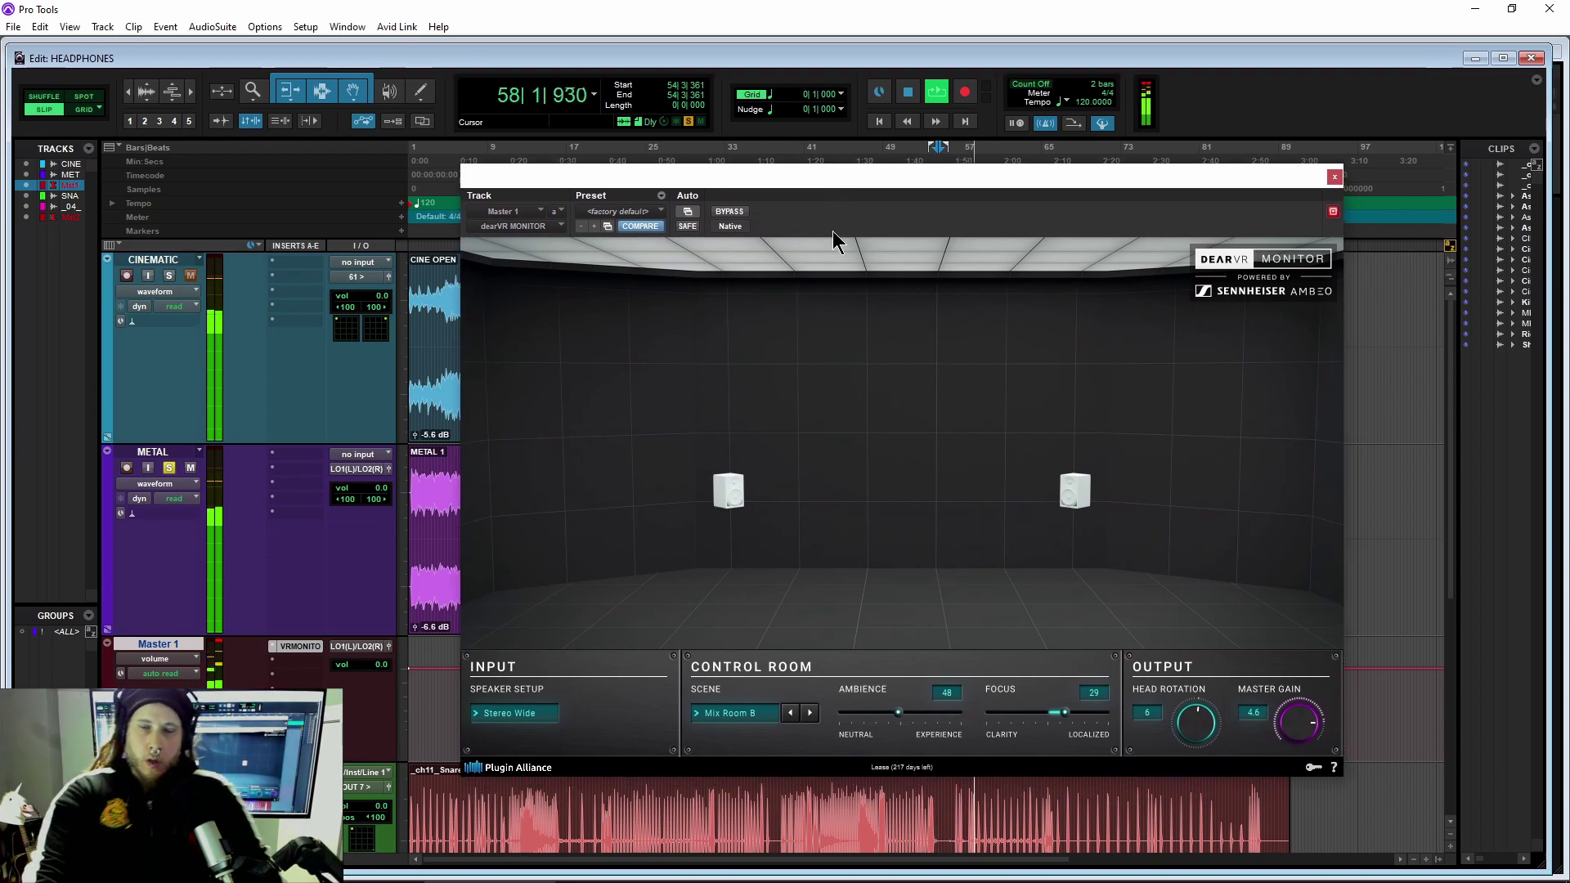
- Change the speaker setup to Stereo in Mix Room B, and stop playback after listening
left_click(546, 714)
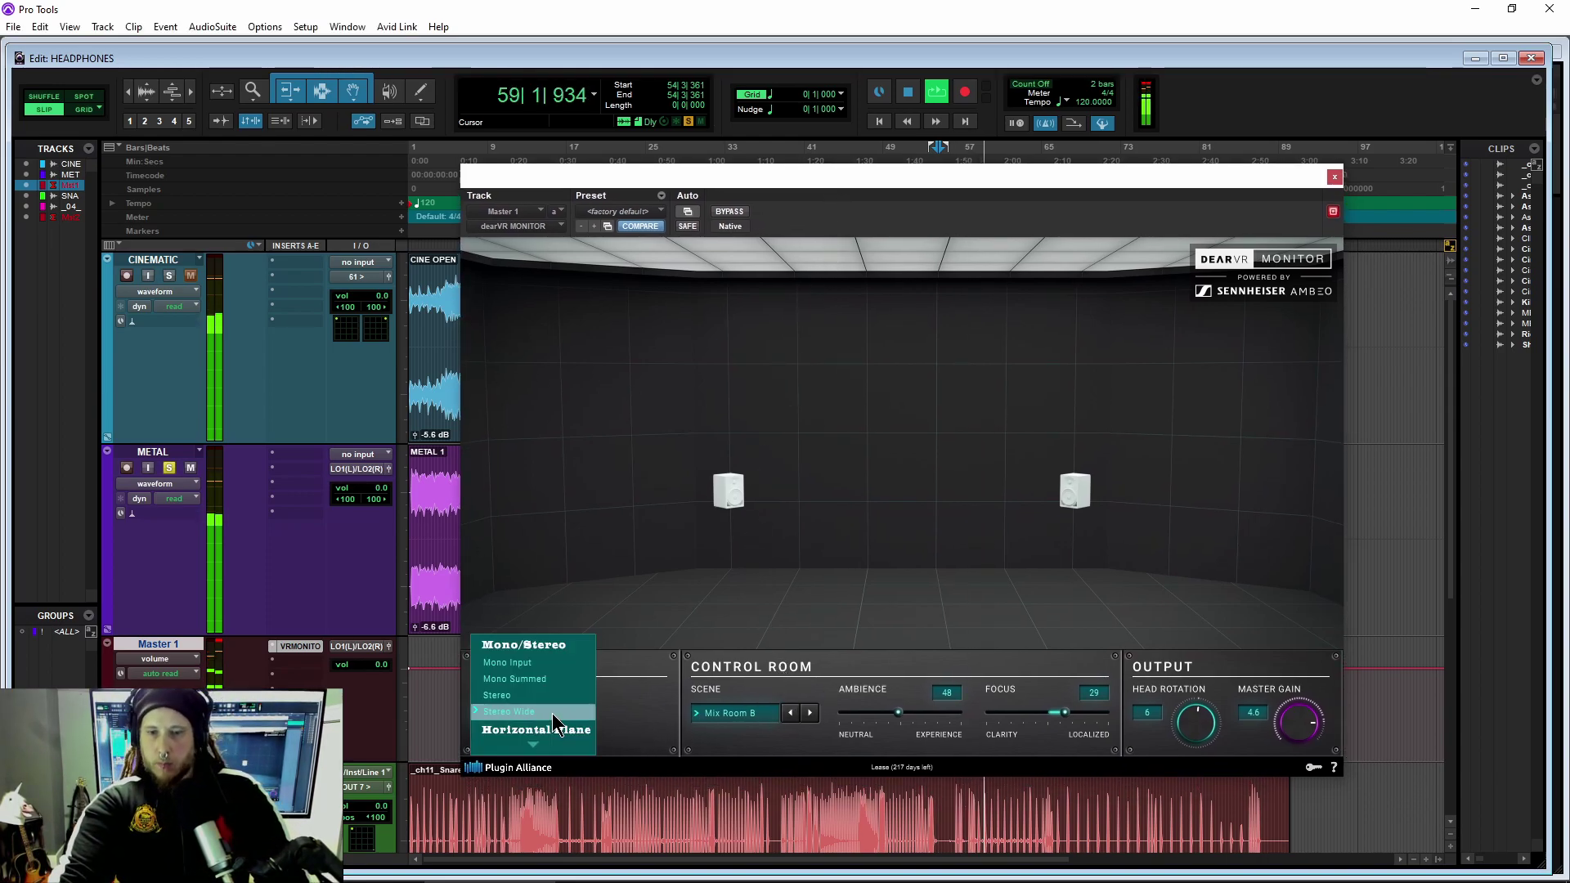
left_click(503, 695)
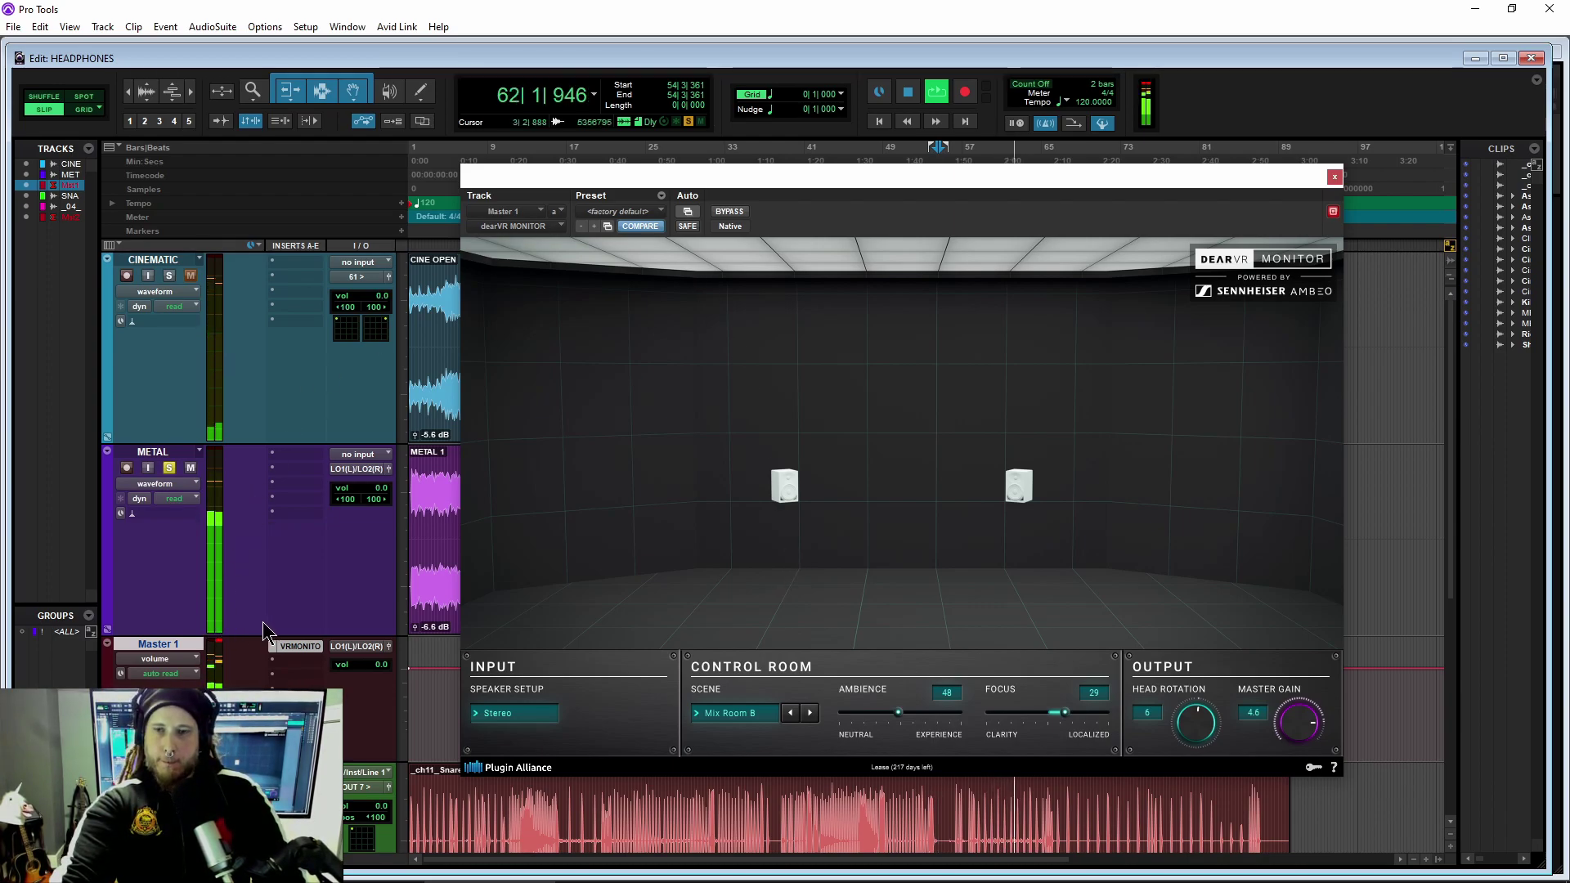
key("space")
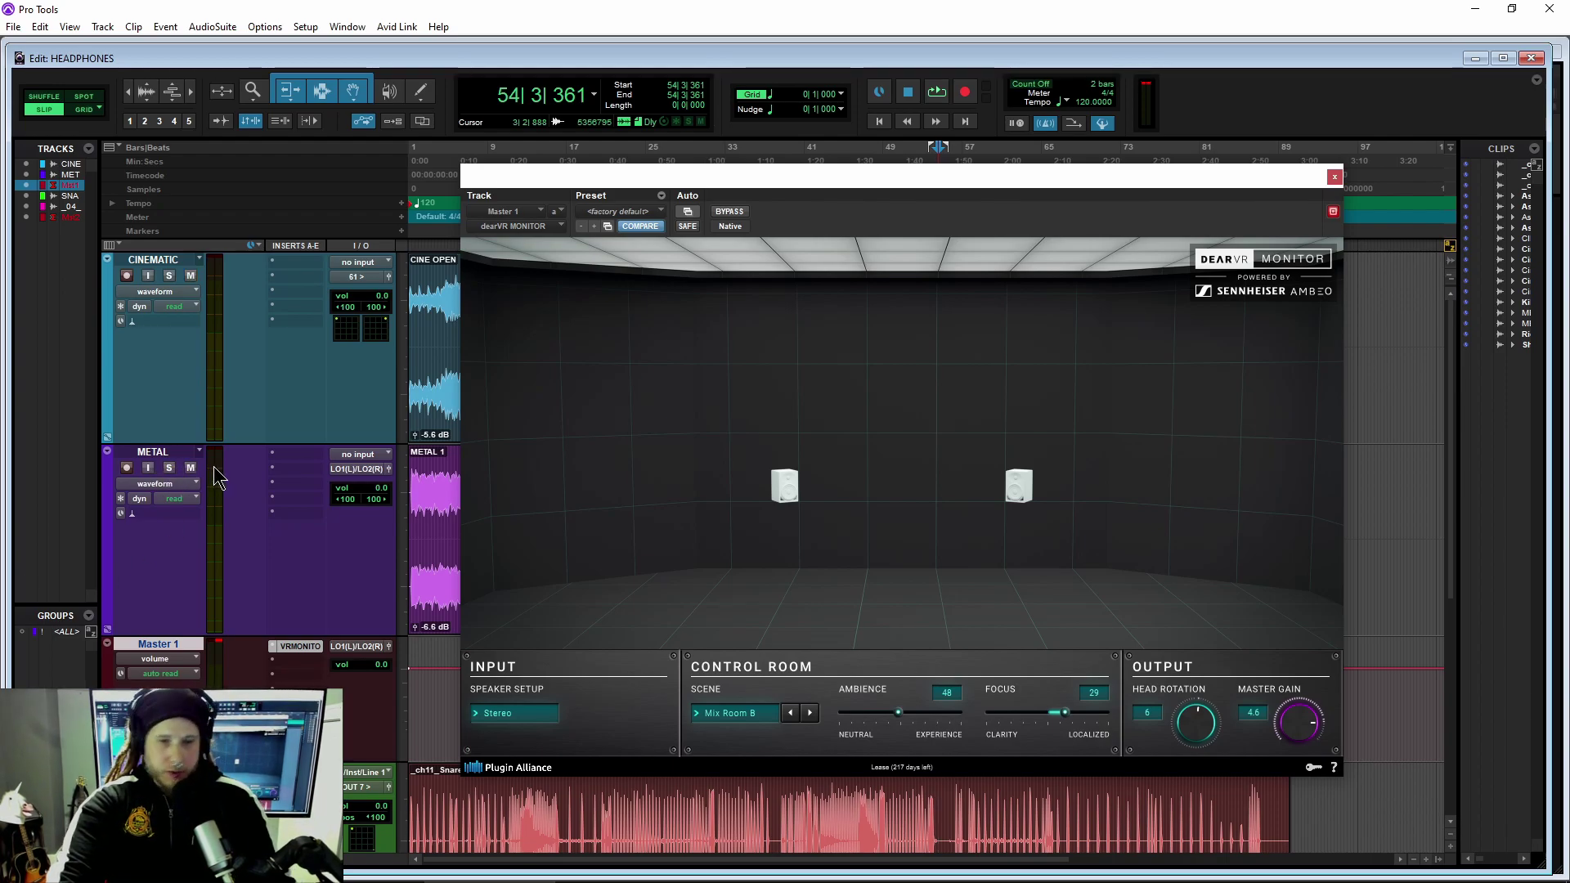
- Open the dearVR MONITOR insert on Master 2 and solo the CINEMATIC track
scroll(217, 477, "down", 5)
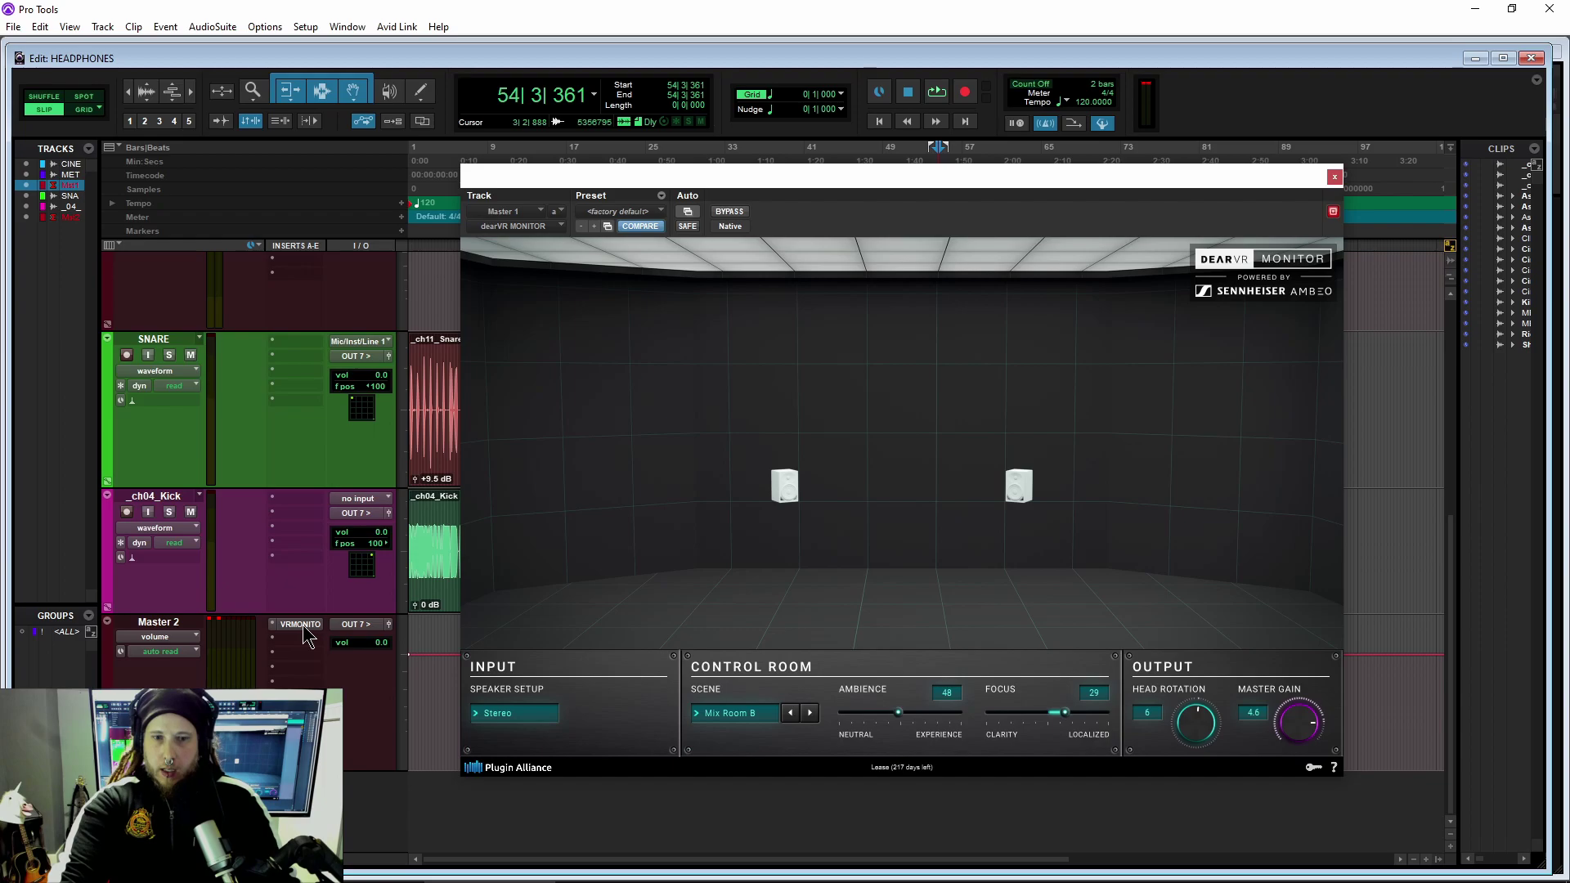
scroll(200, 589, "up", 5)
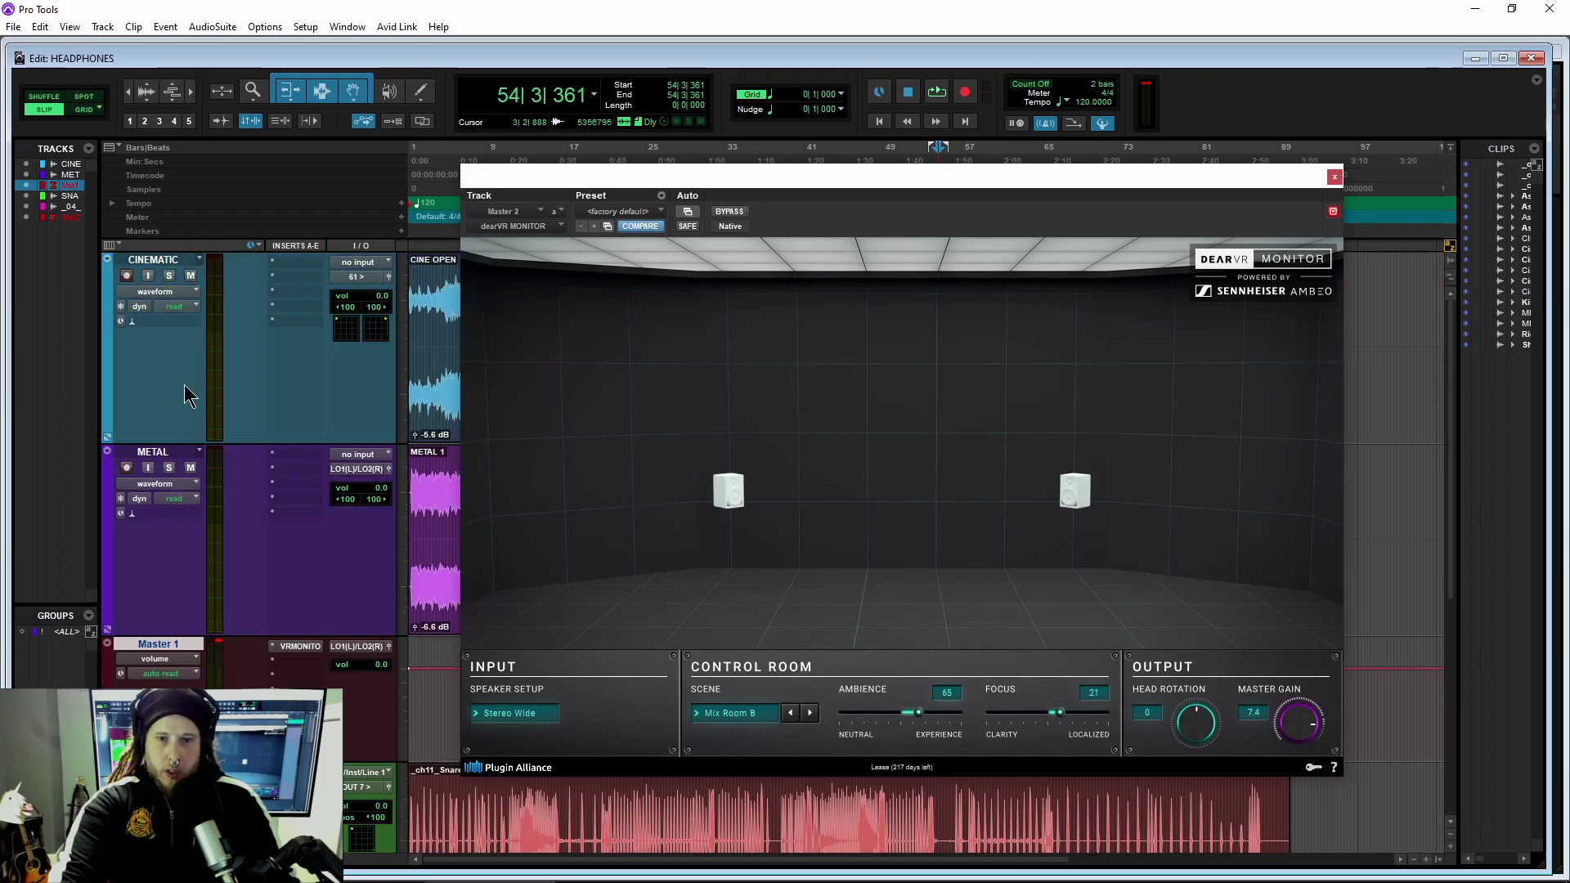
left_click(170, 276)
left_click_drag(545, 185, 602, 185)
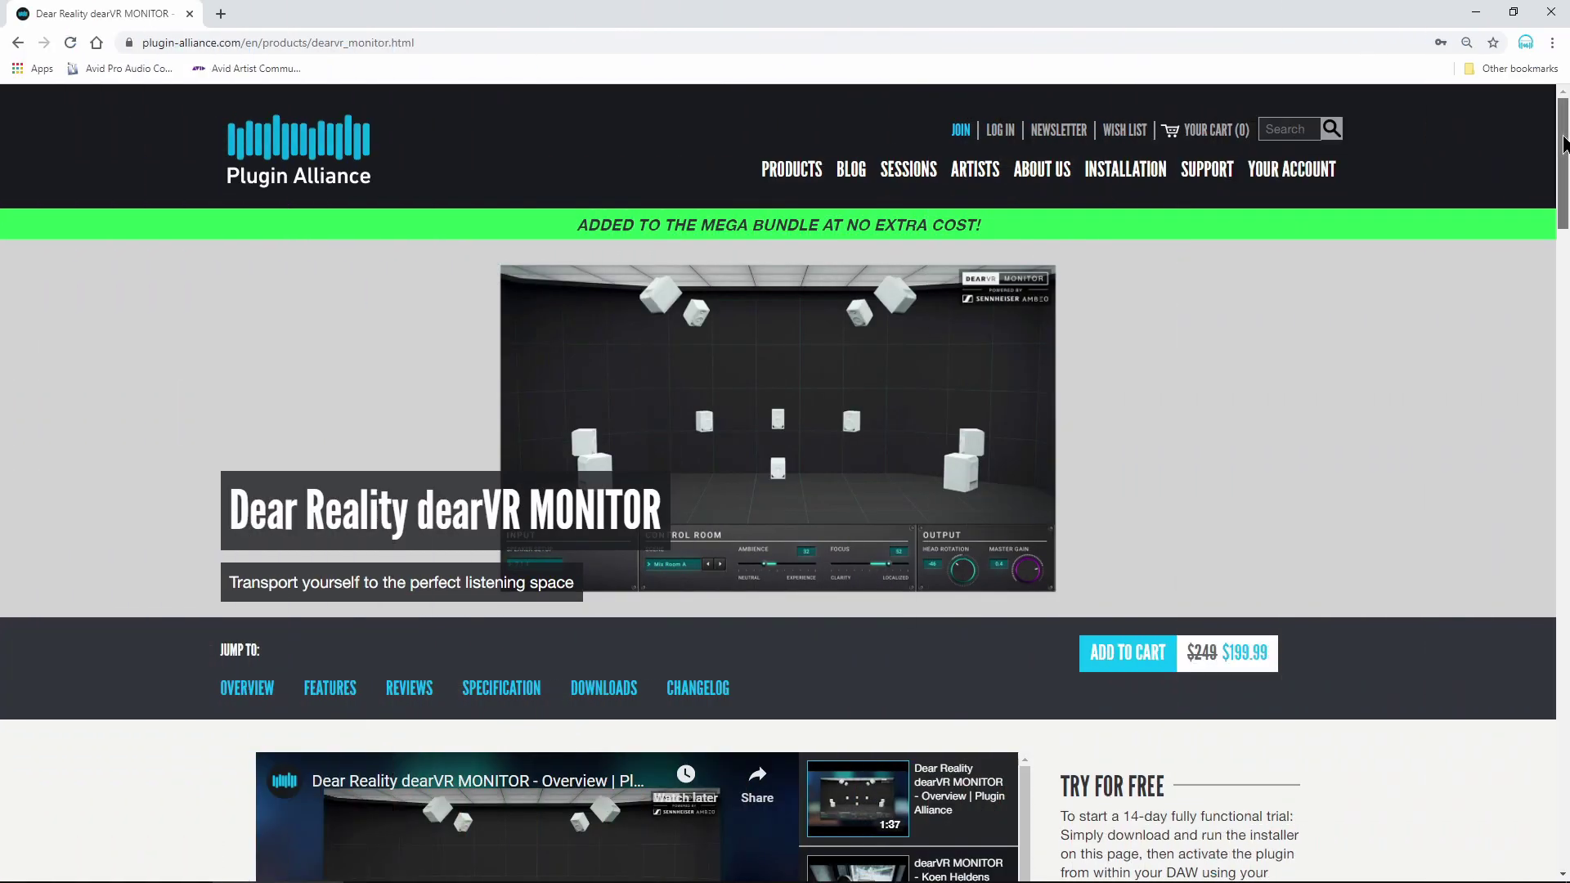
- Look through the Plugin Alliance product pages for dearVR MONITOR and the monthly PA MEGA Bundle in the browser
scroll(1562, 156, "down", 2)
left_click_drag(1562, 155, 1560, 203)
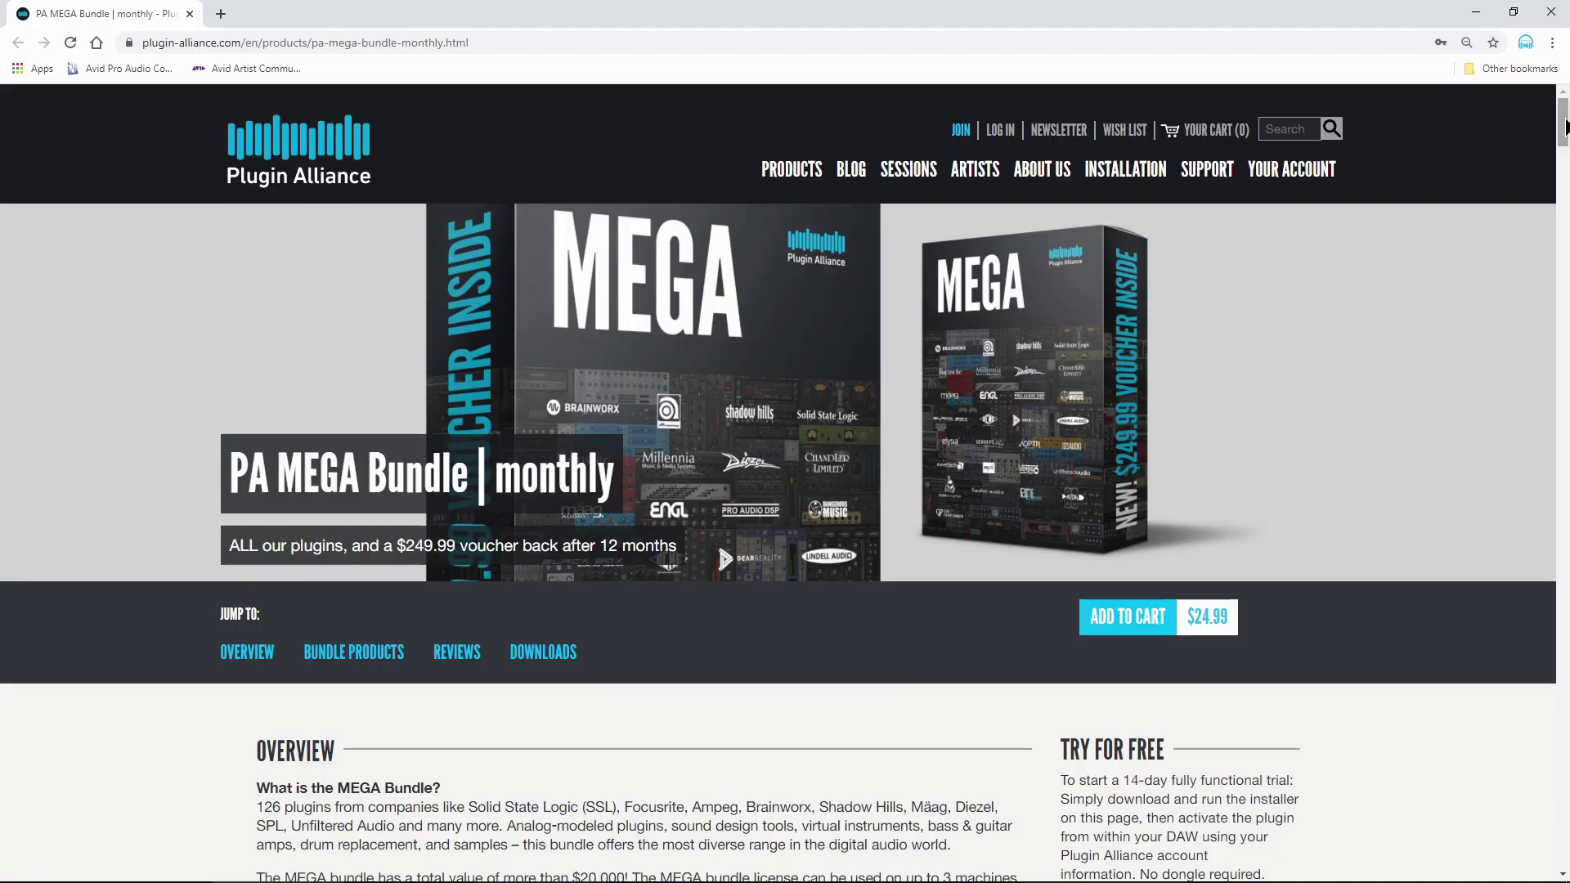
left_click_drag(1562, 131, 1562, 274)
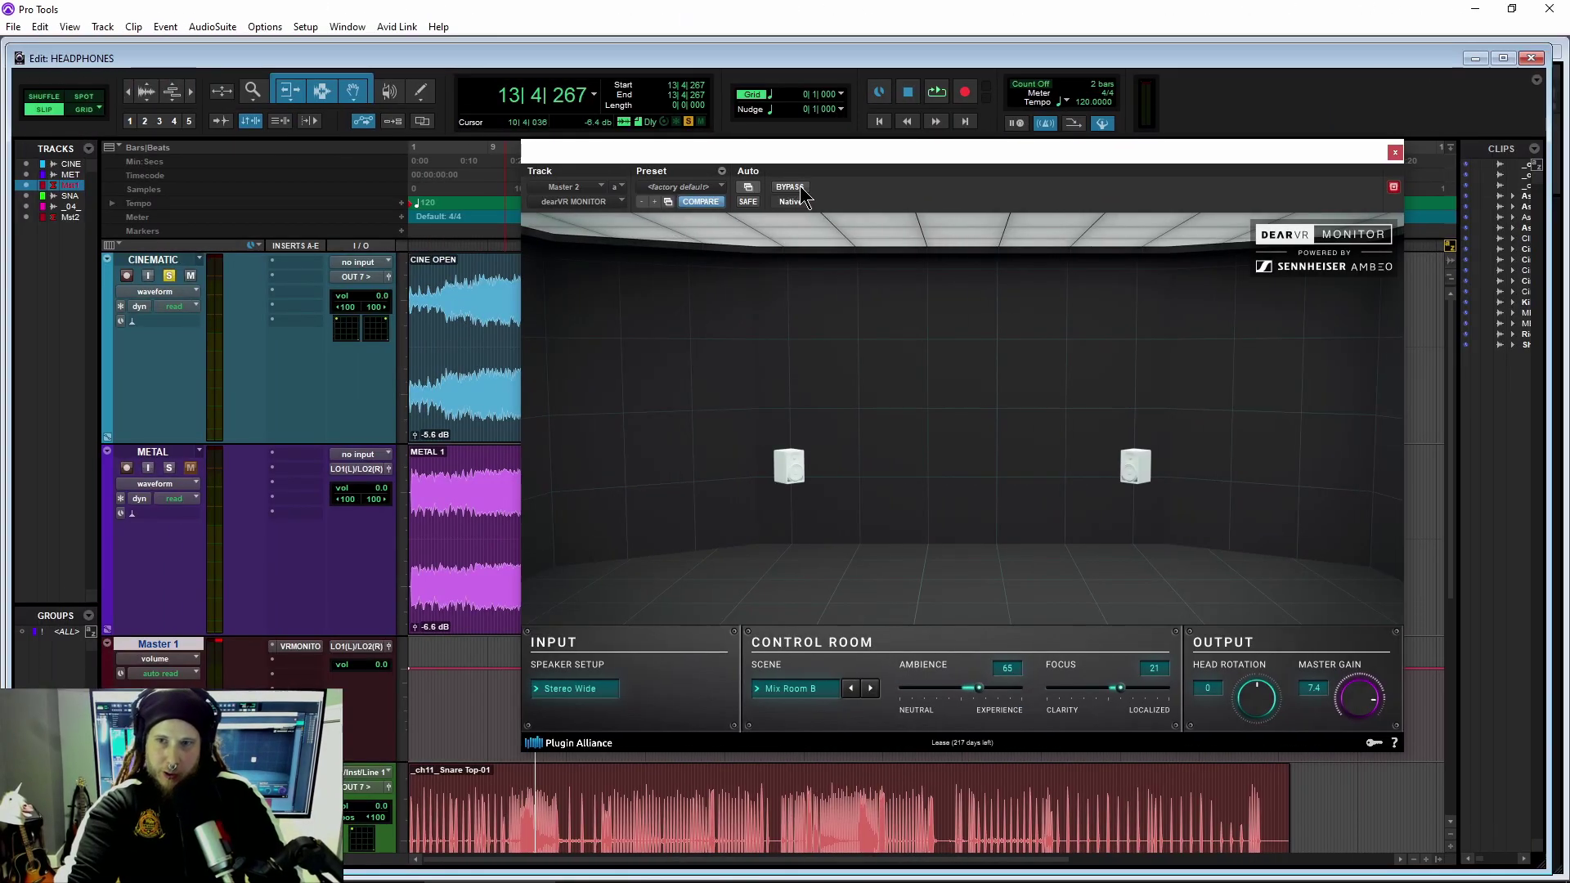
- Toggle the Master 2 plug-in's bypass on and off in Pro Tools, and play the session from the start
left_click(790, 187)
left_click(797, 190)
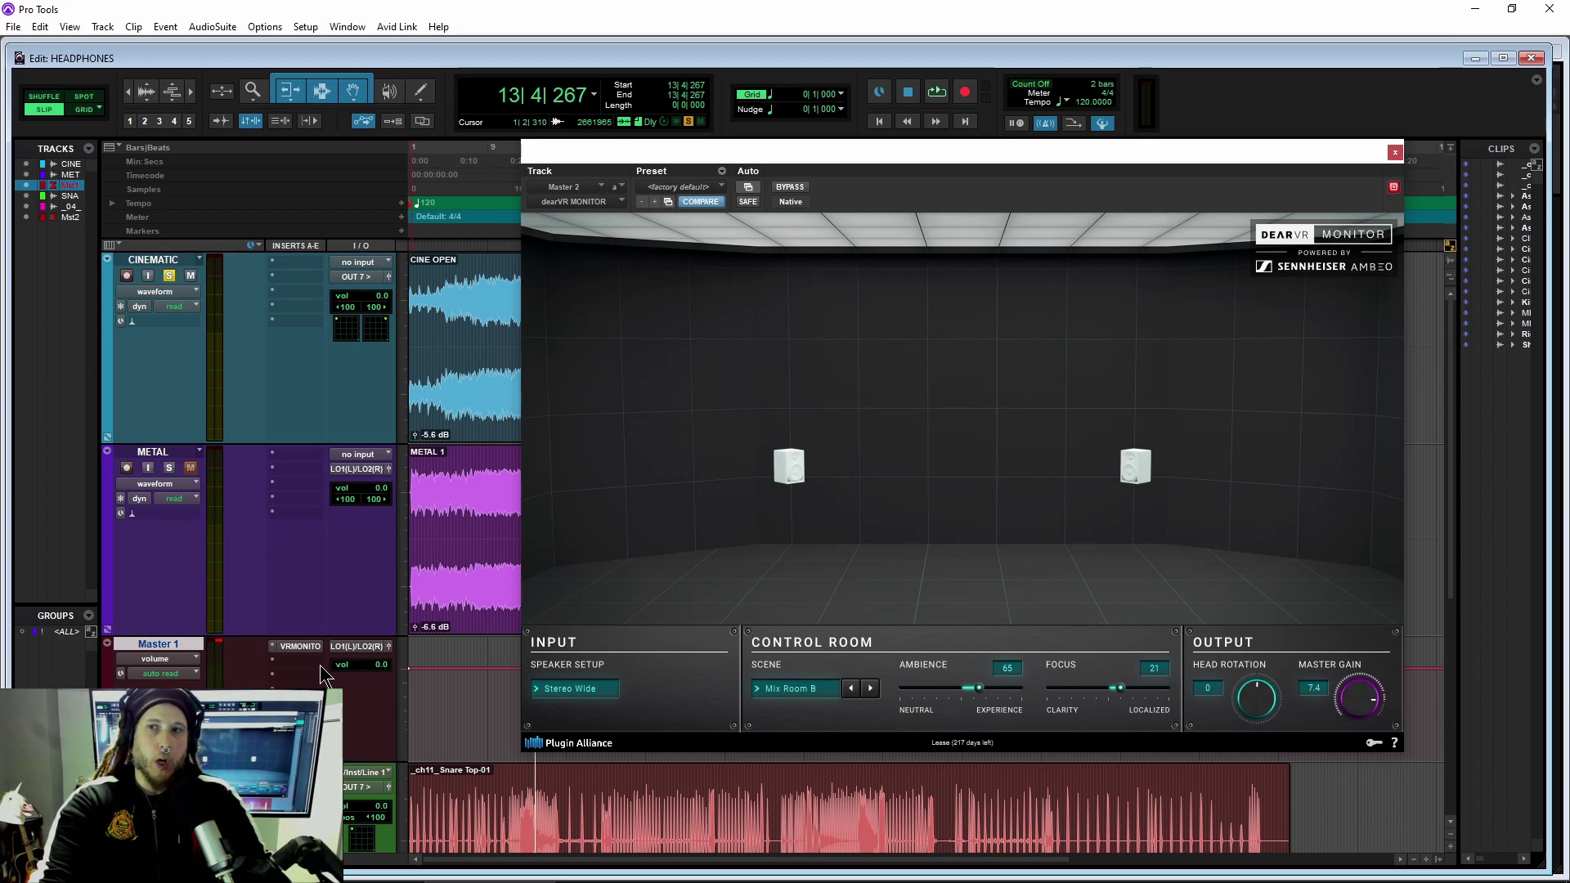
key("Return")
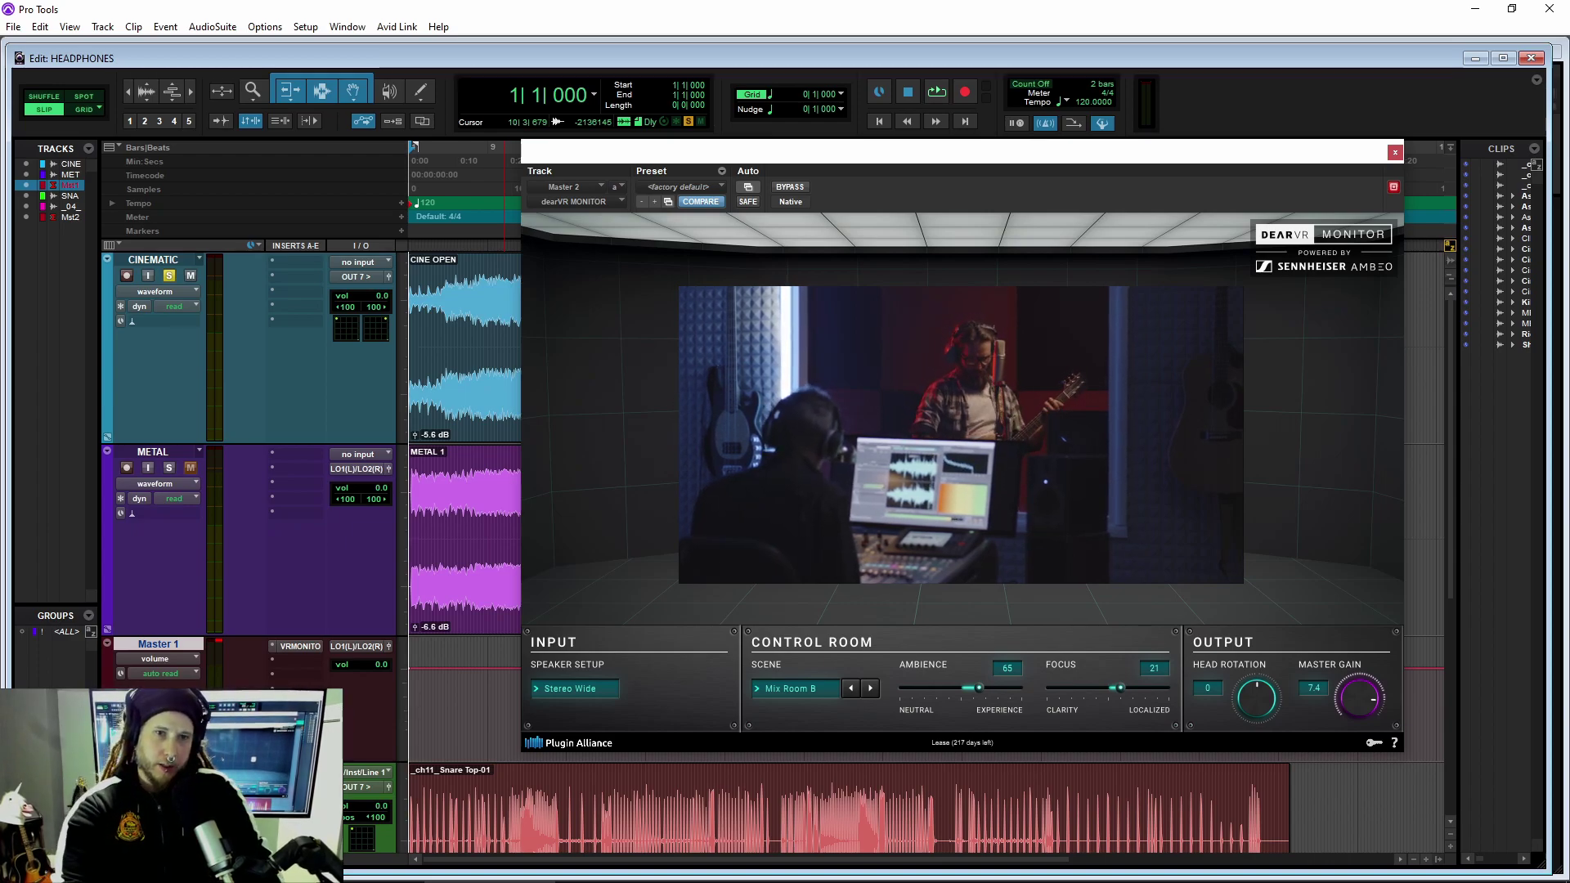
key("space")
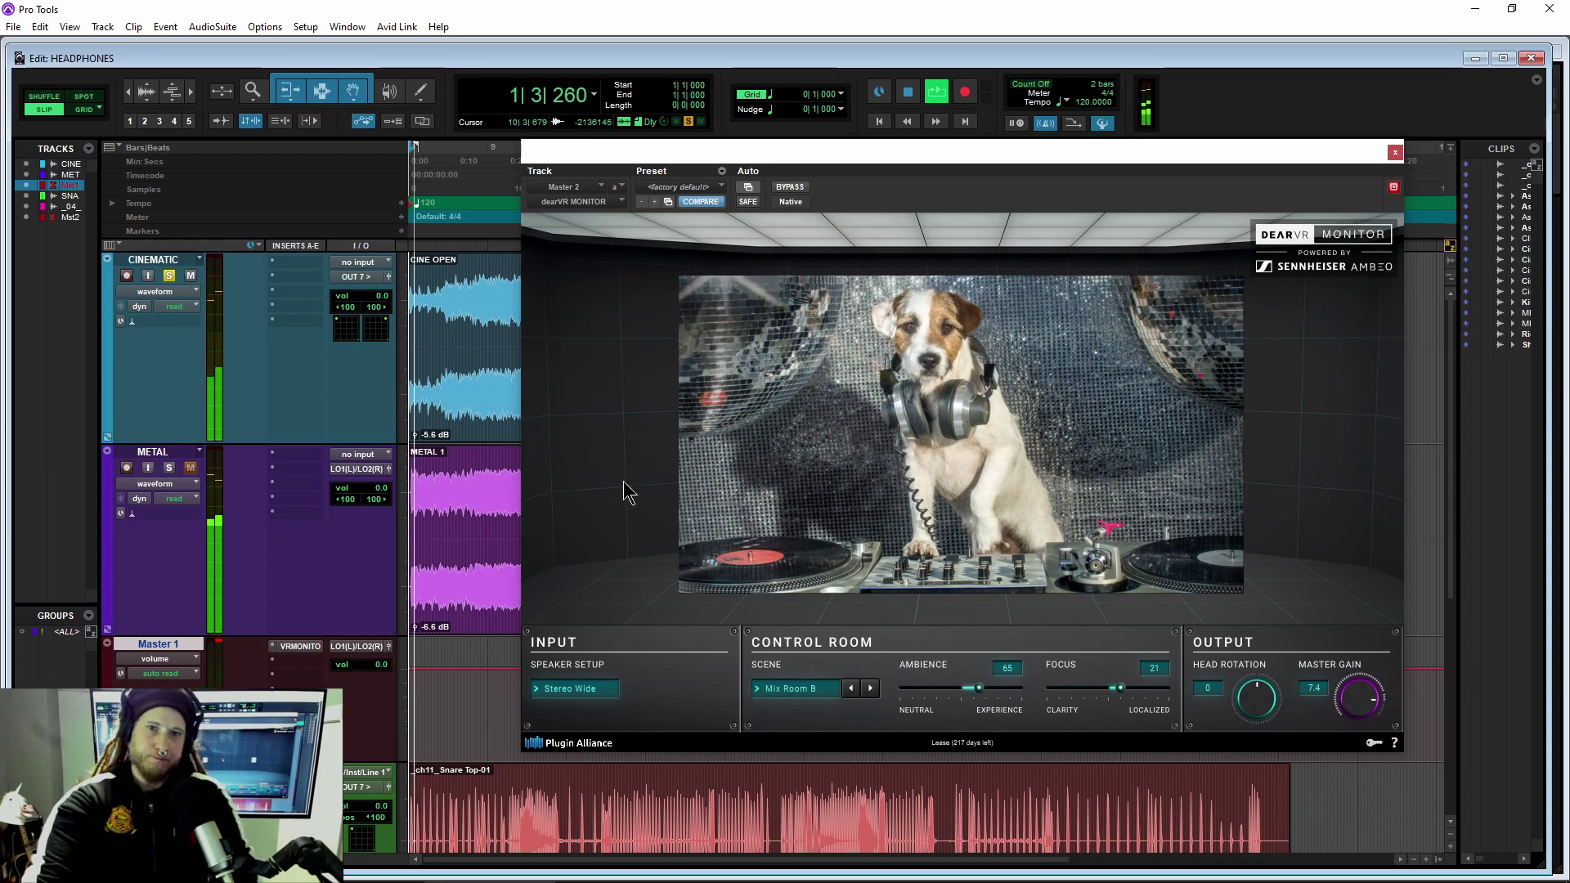
- Bring up the dearVR MONITOR insert on the Master 2 track during playback
scroll(304, 611, "down", 5)
left_click(304, 627)
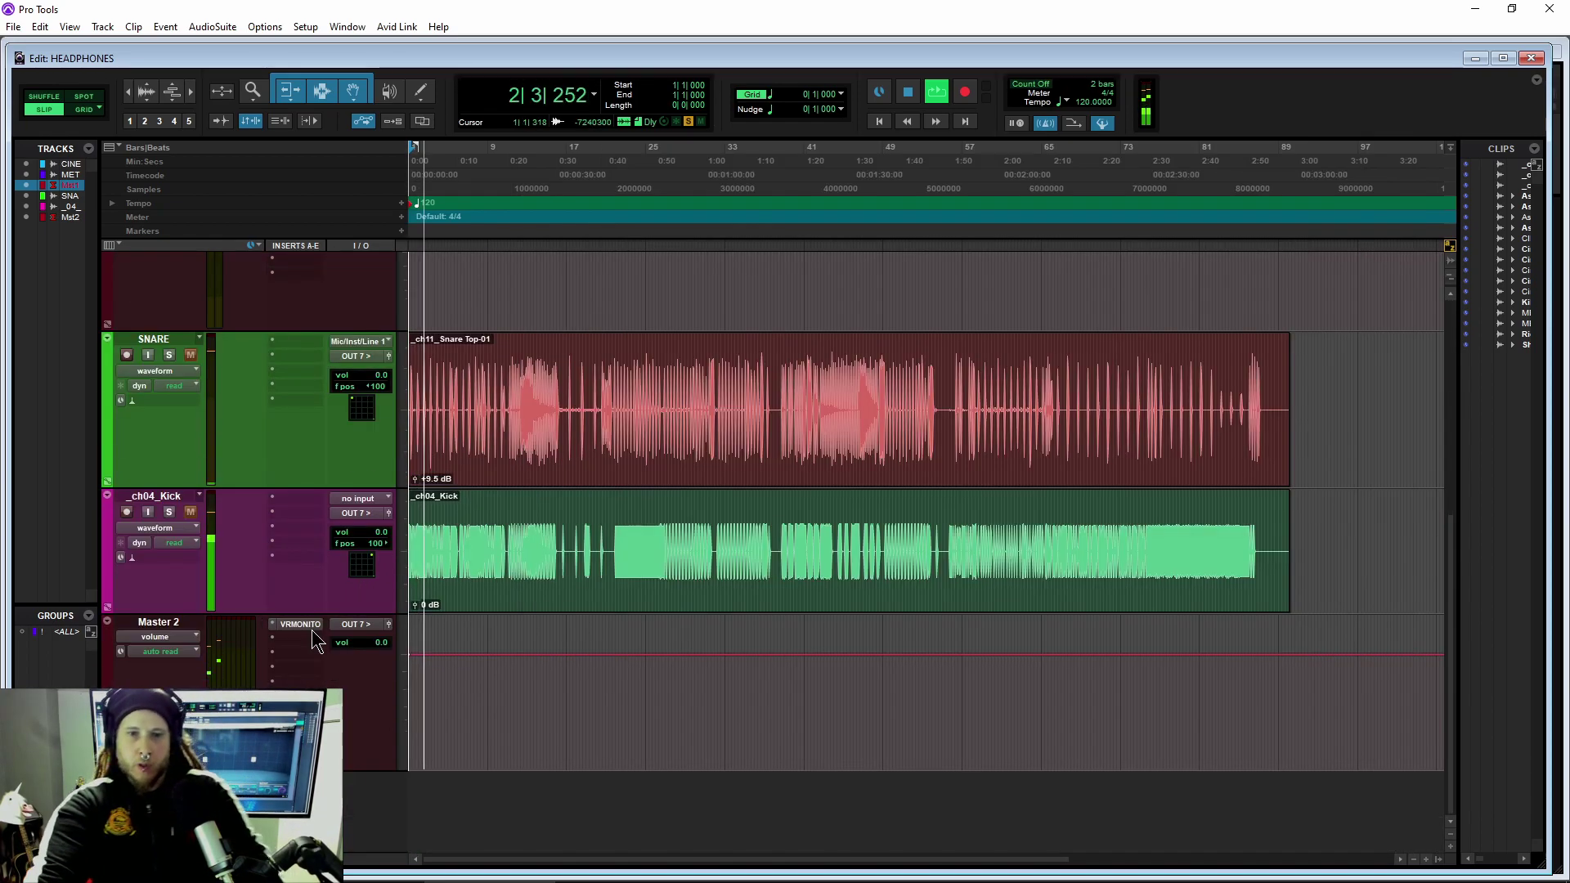
left_click(303, 624)
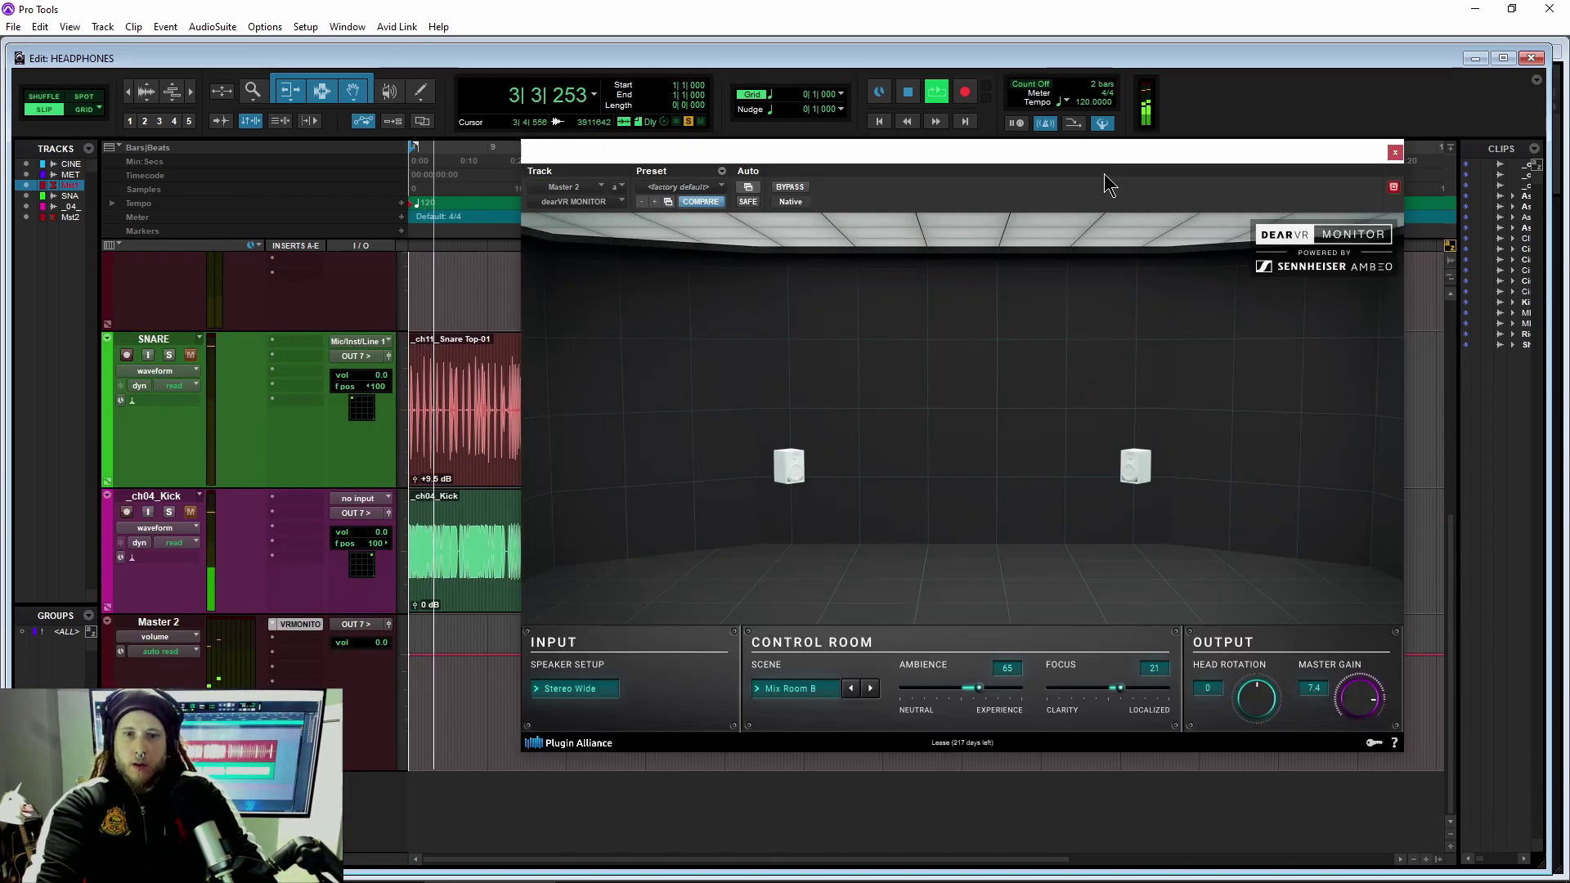
- Reposition the dearVR MONITOR window slightly and set its speaker setup to 7.1.2
left_click_drag(1104, 158, 1087, 153)
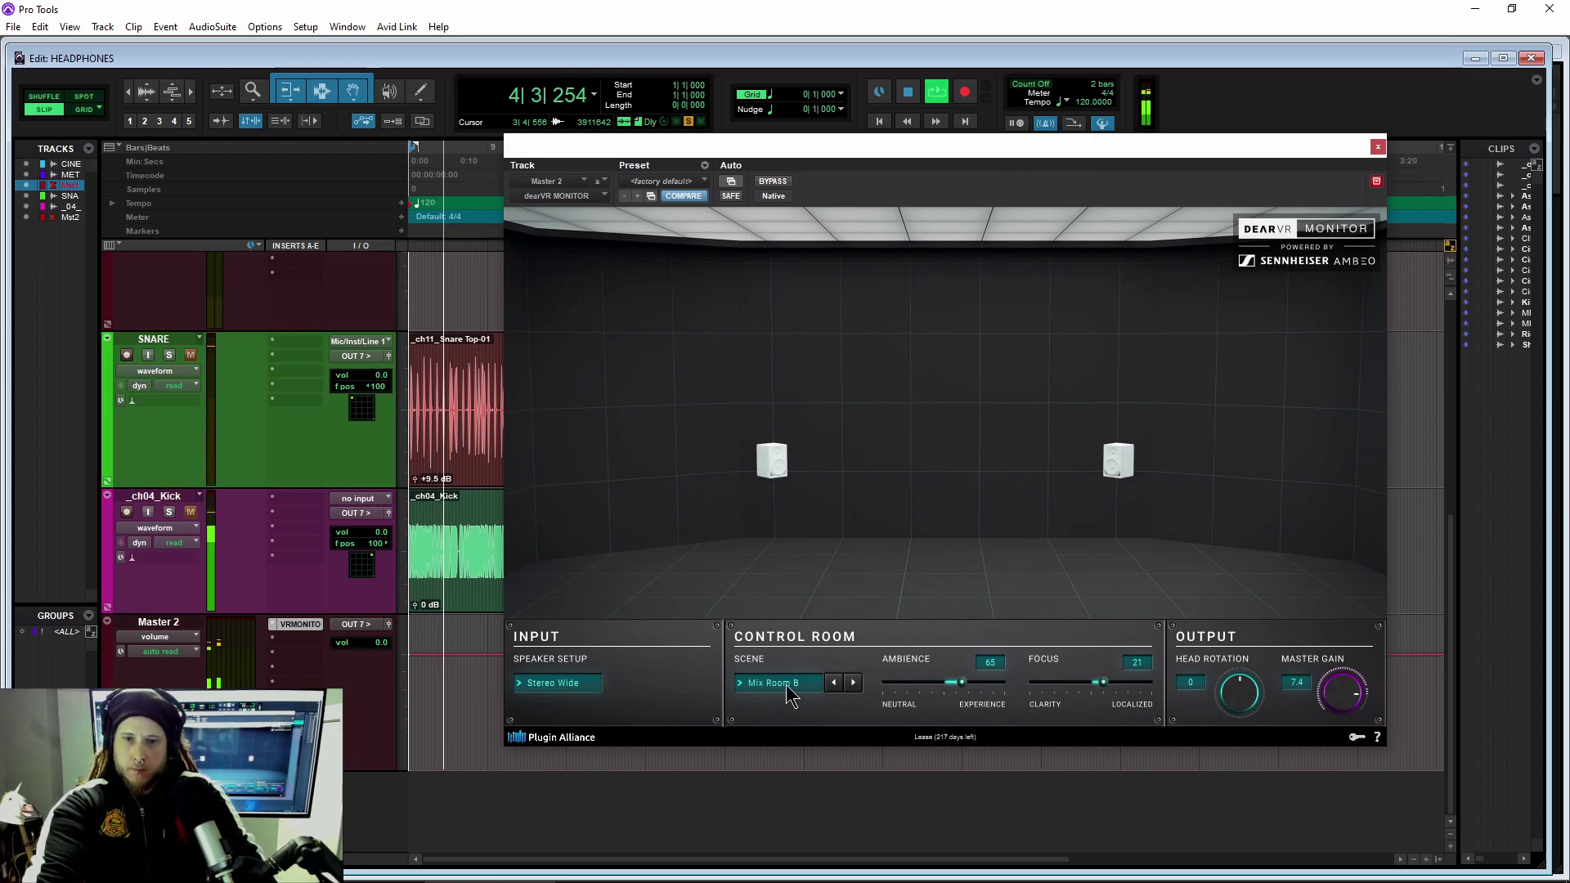
left_click(567, 684)
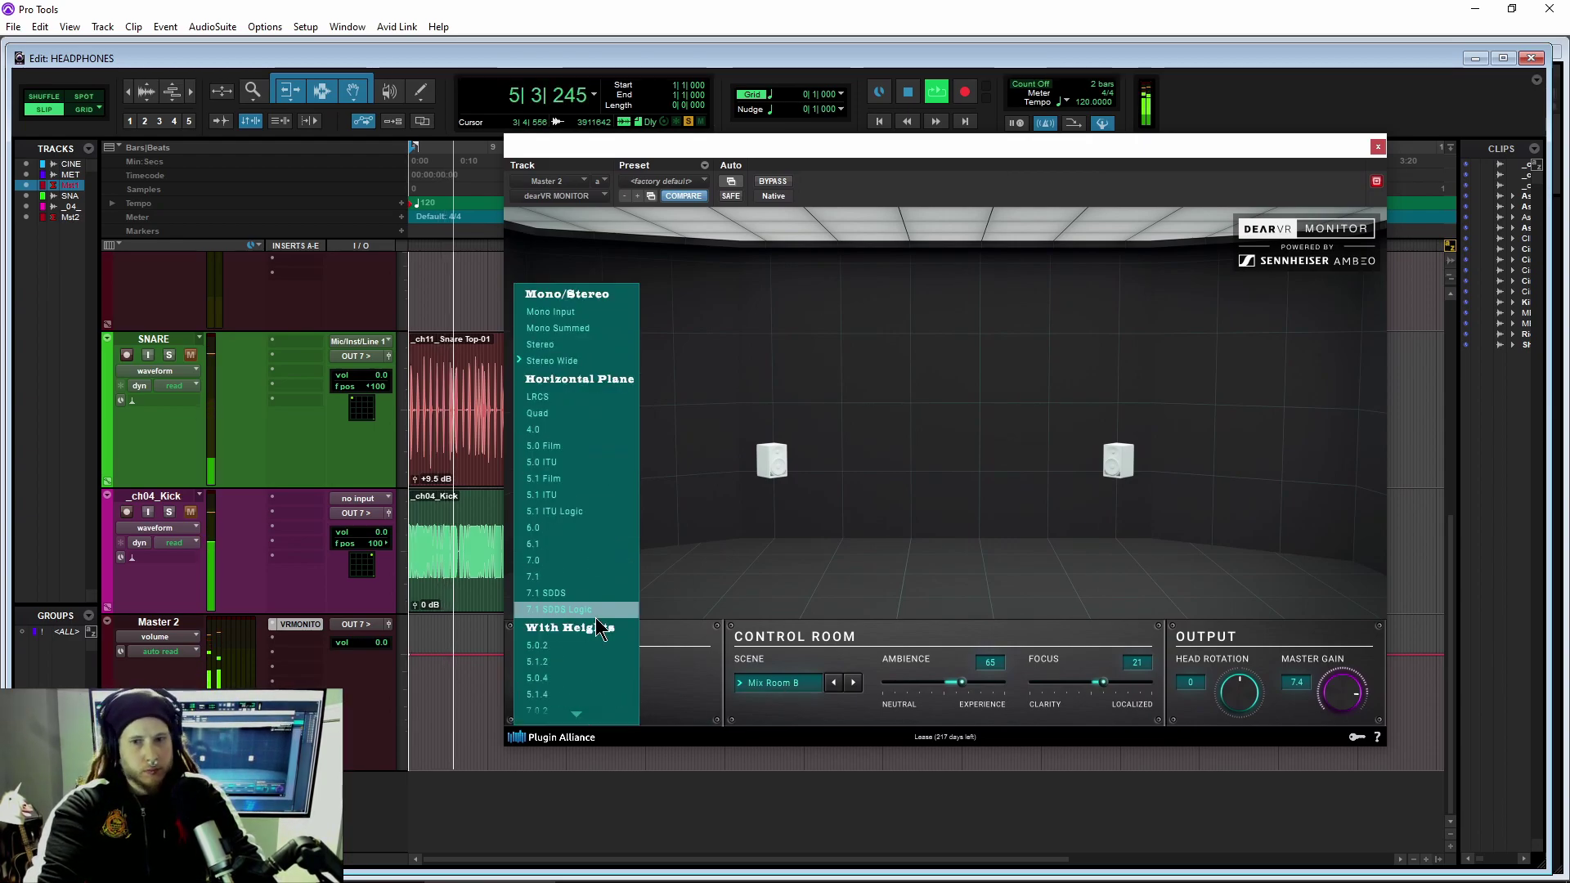
scroll(595, 617, "down", 3)
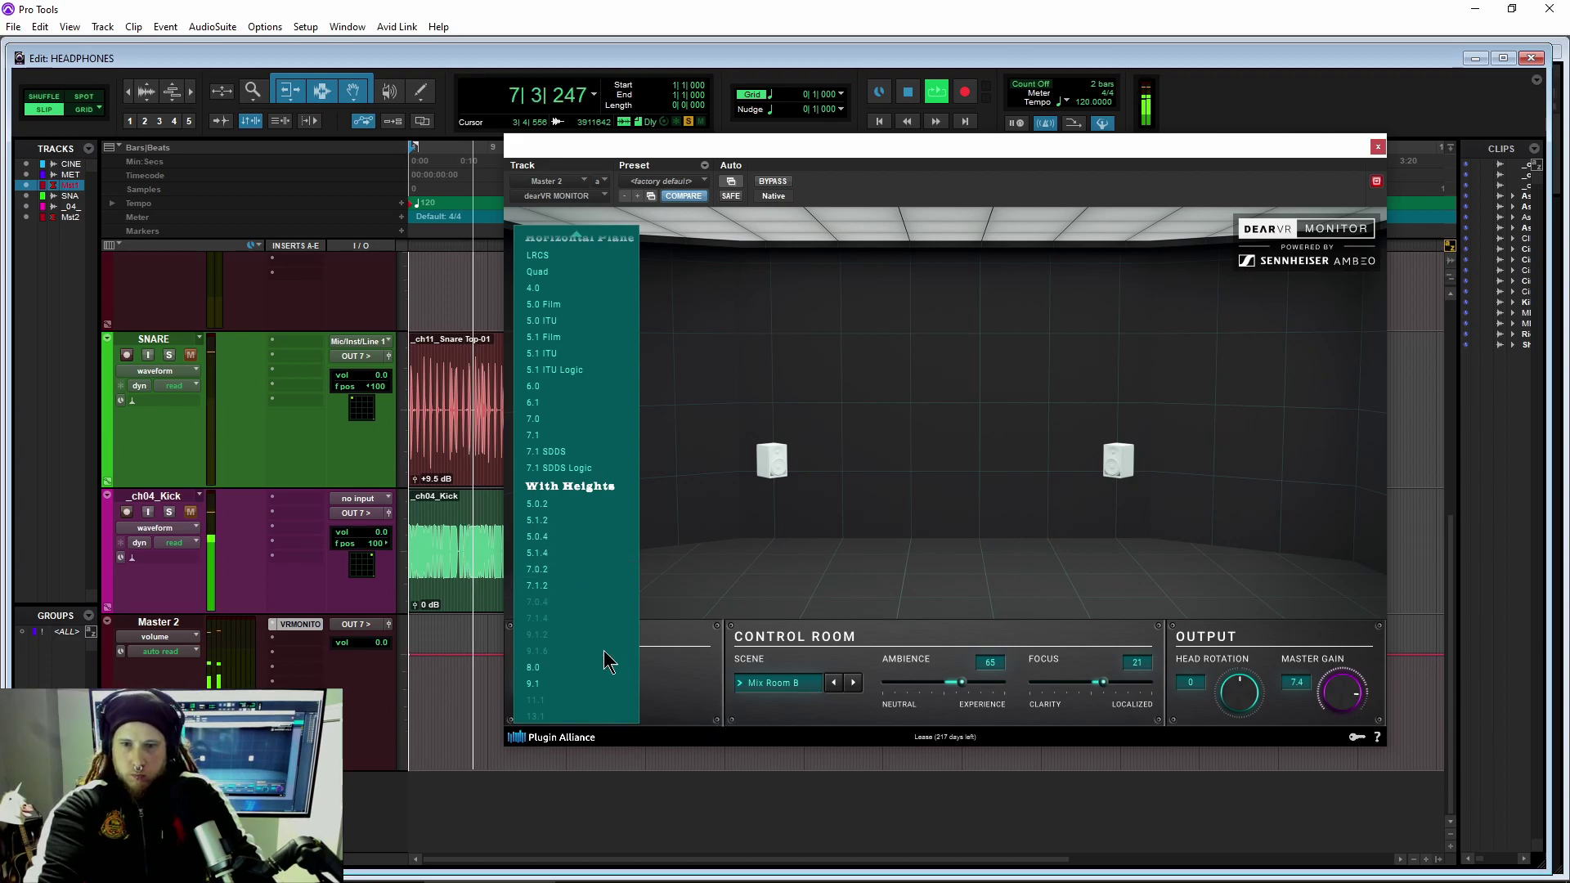
left_click(572, 586)
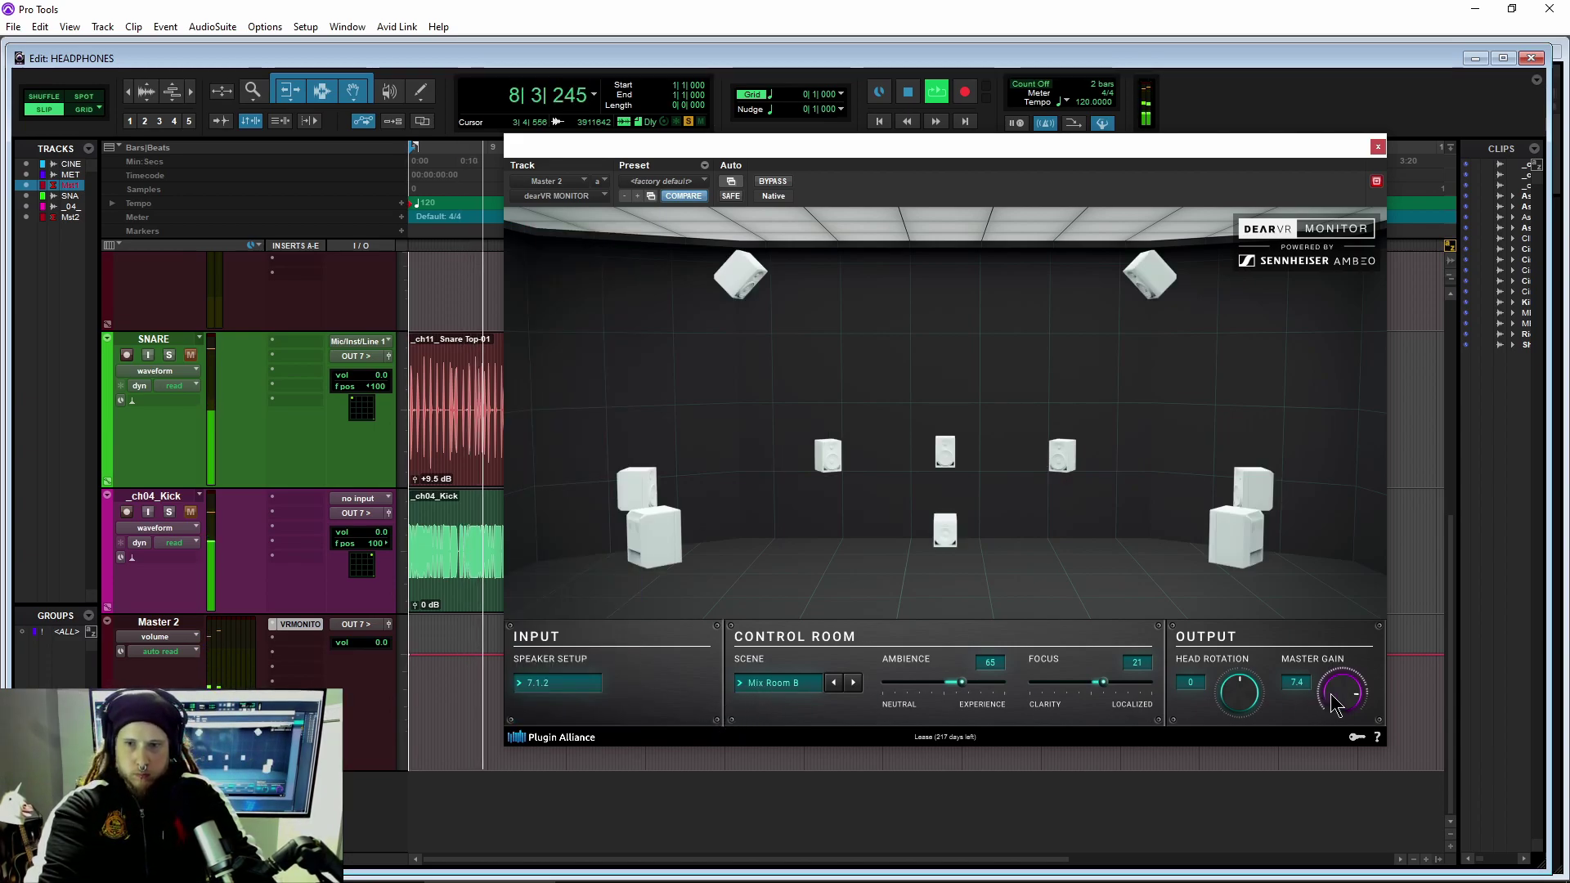
- Set Ambience to 67, Focus to 29 and Master Gain to 15.0 for the 7.1.2 setup
left_click_drag(961, 682, 967, 682)
left_click_drag(1347, 714, 1348, 704)
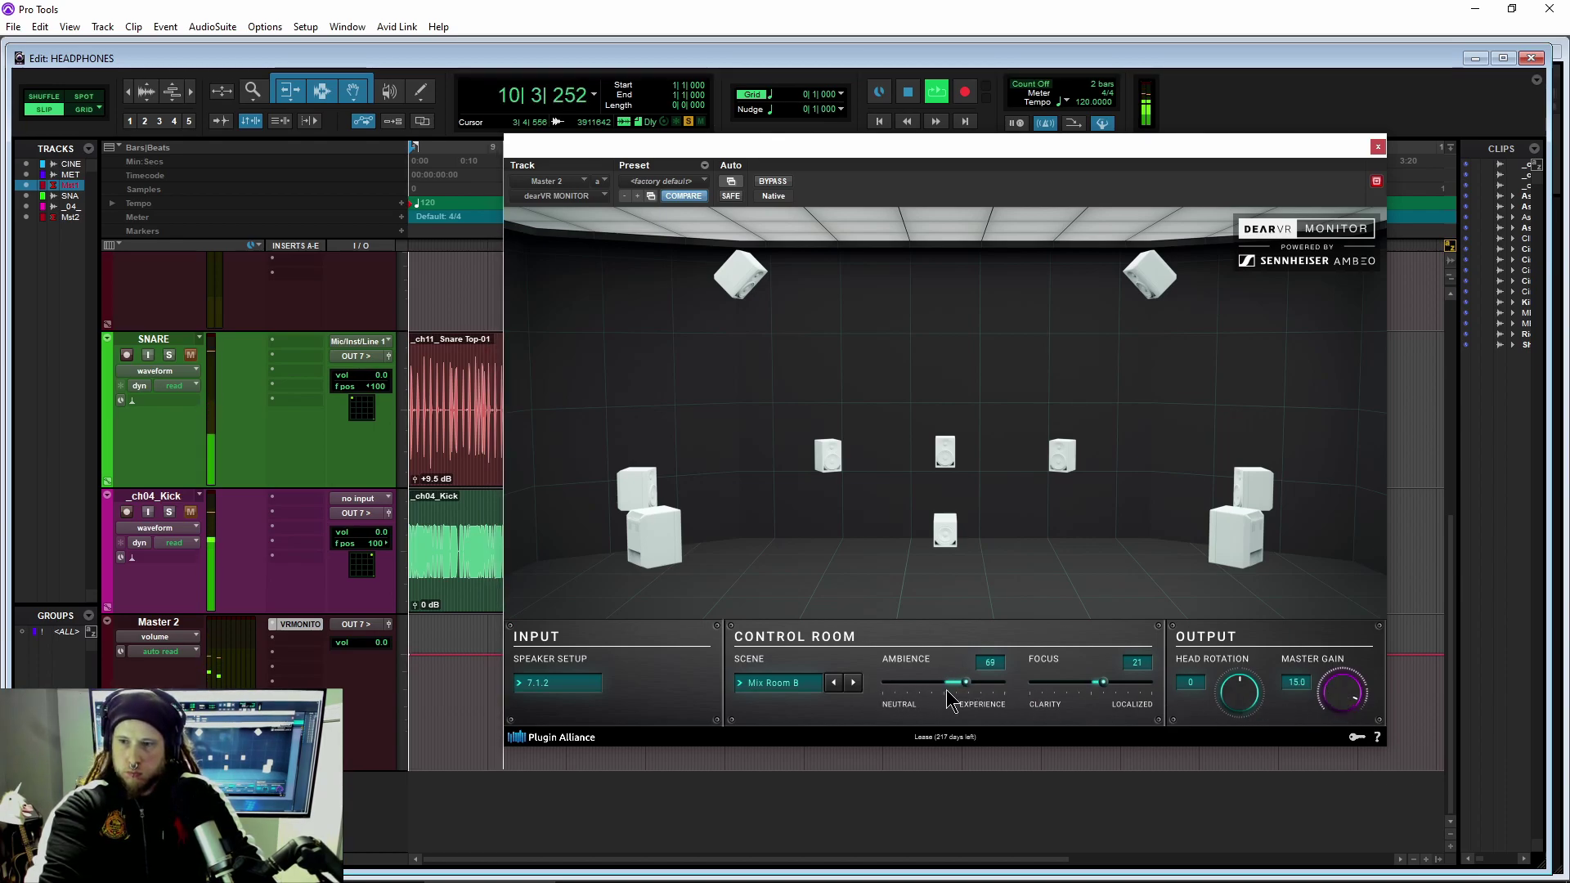
left_click_drag(1104, 683, 1107, 695)
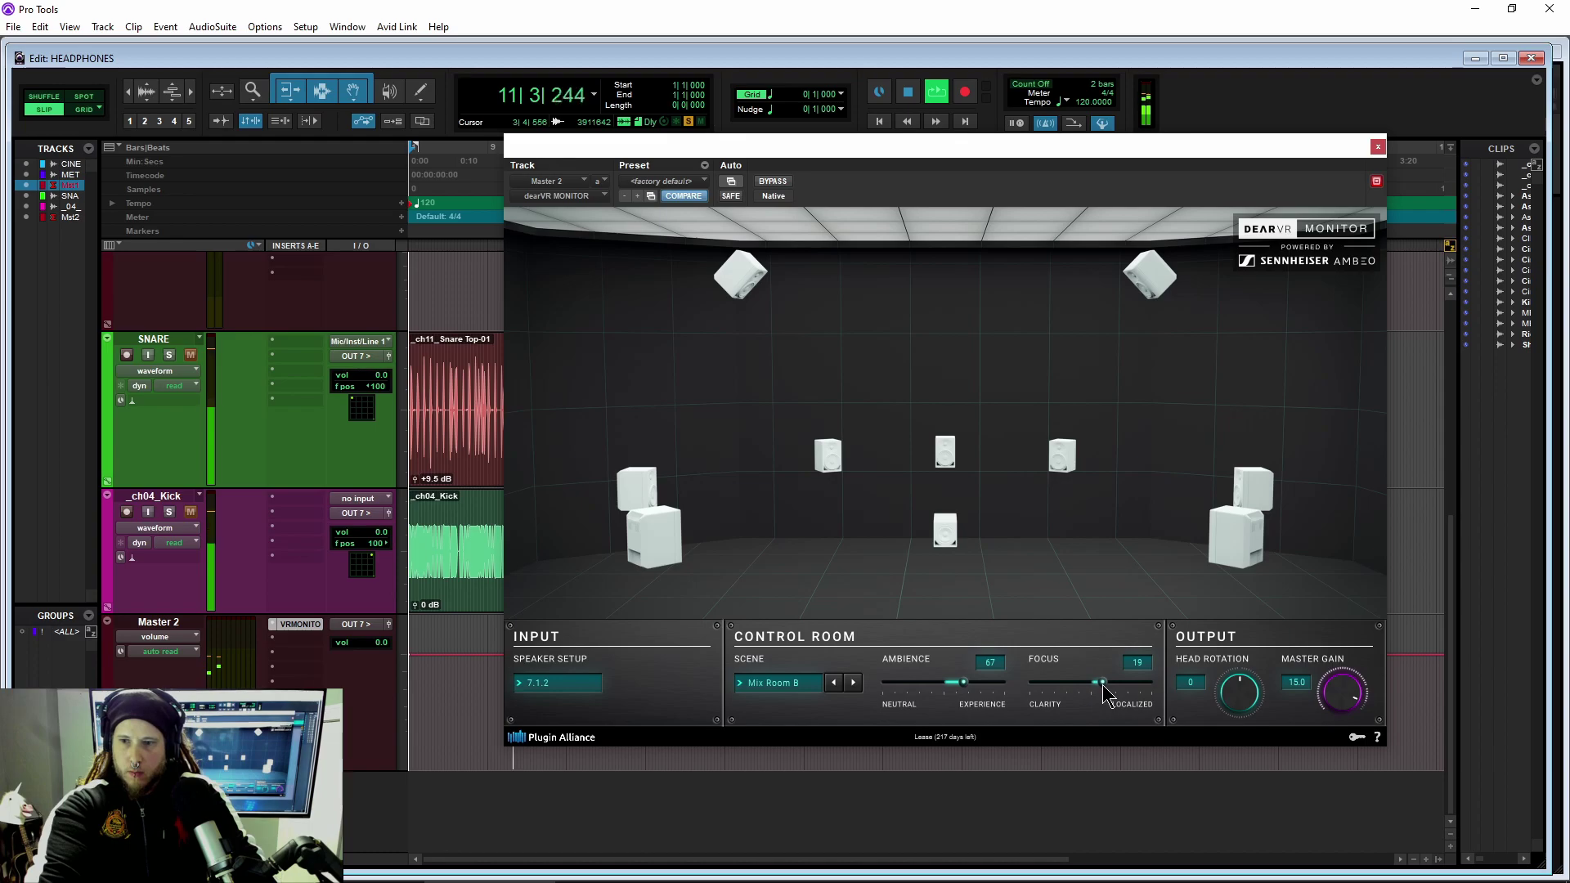
- Switch the speaker setup to 5.1.4 and then to 6.1 to compare the layouts during playback
left_click(570, 694)
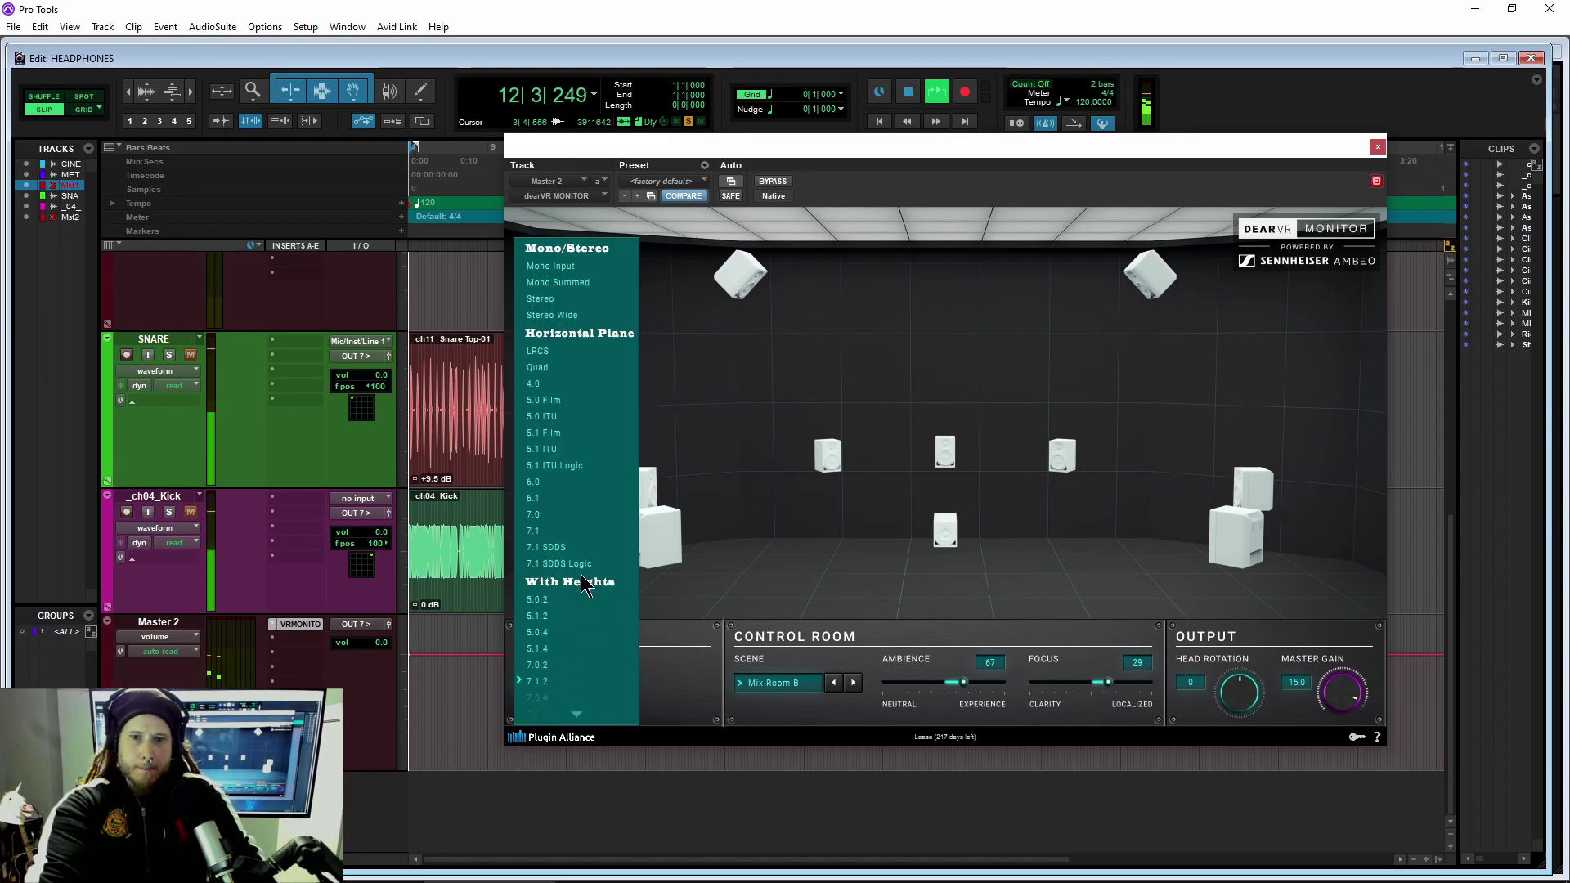
scroll(581, 576, "down", 1)
left_click(562, 606)
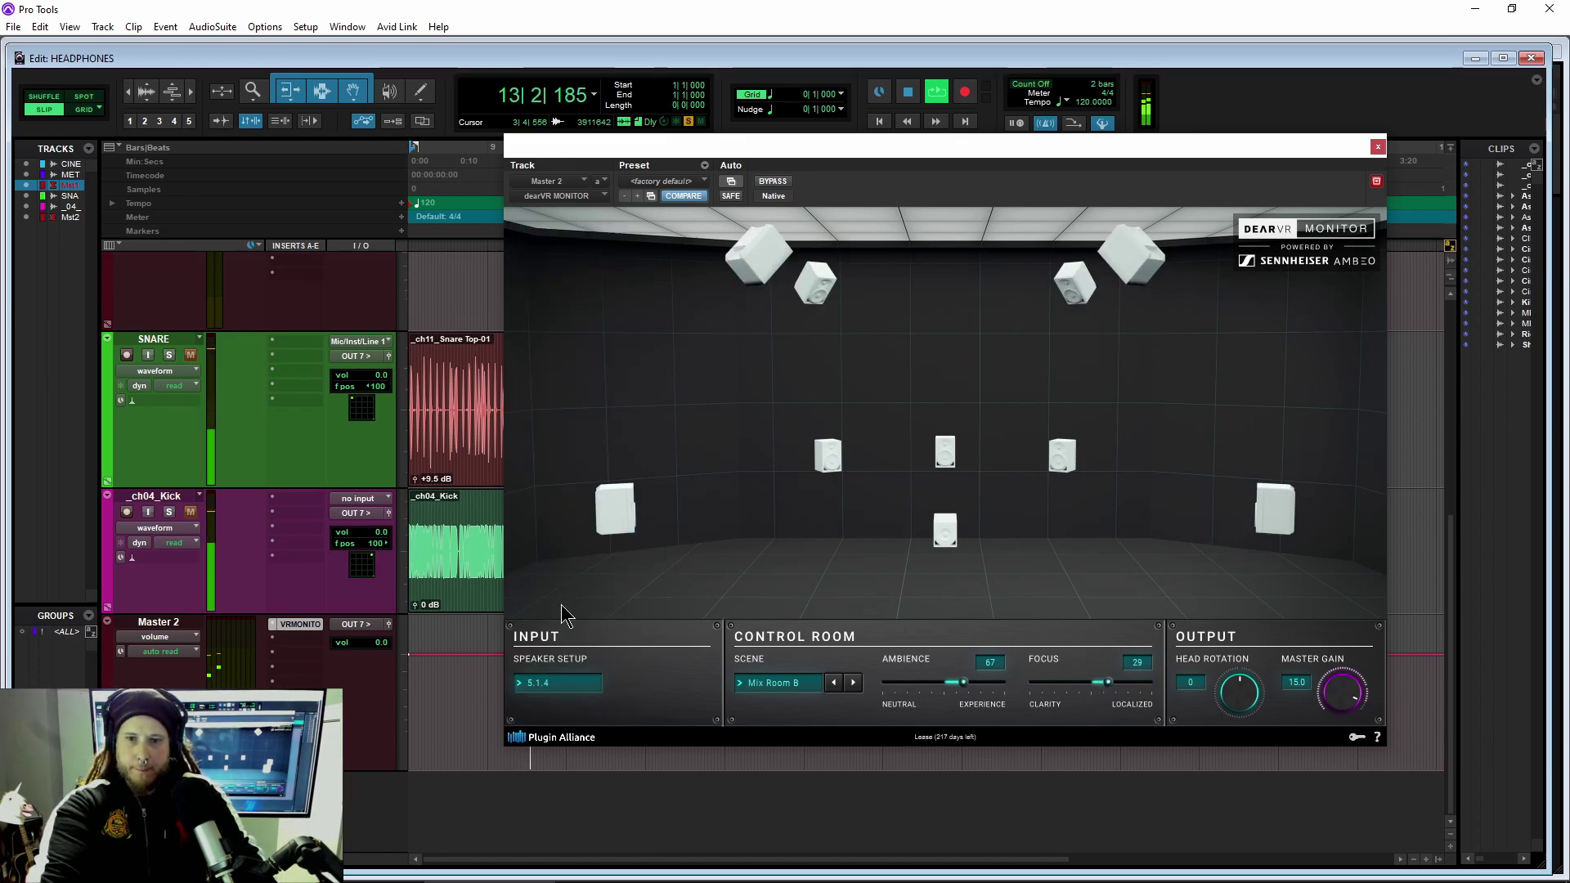
left_click(601, 684)
left_click(592, 536)
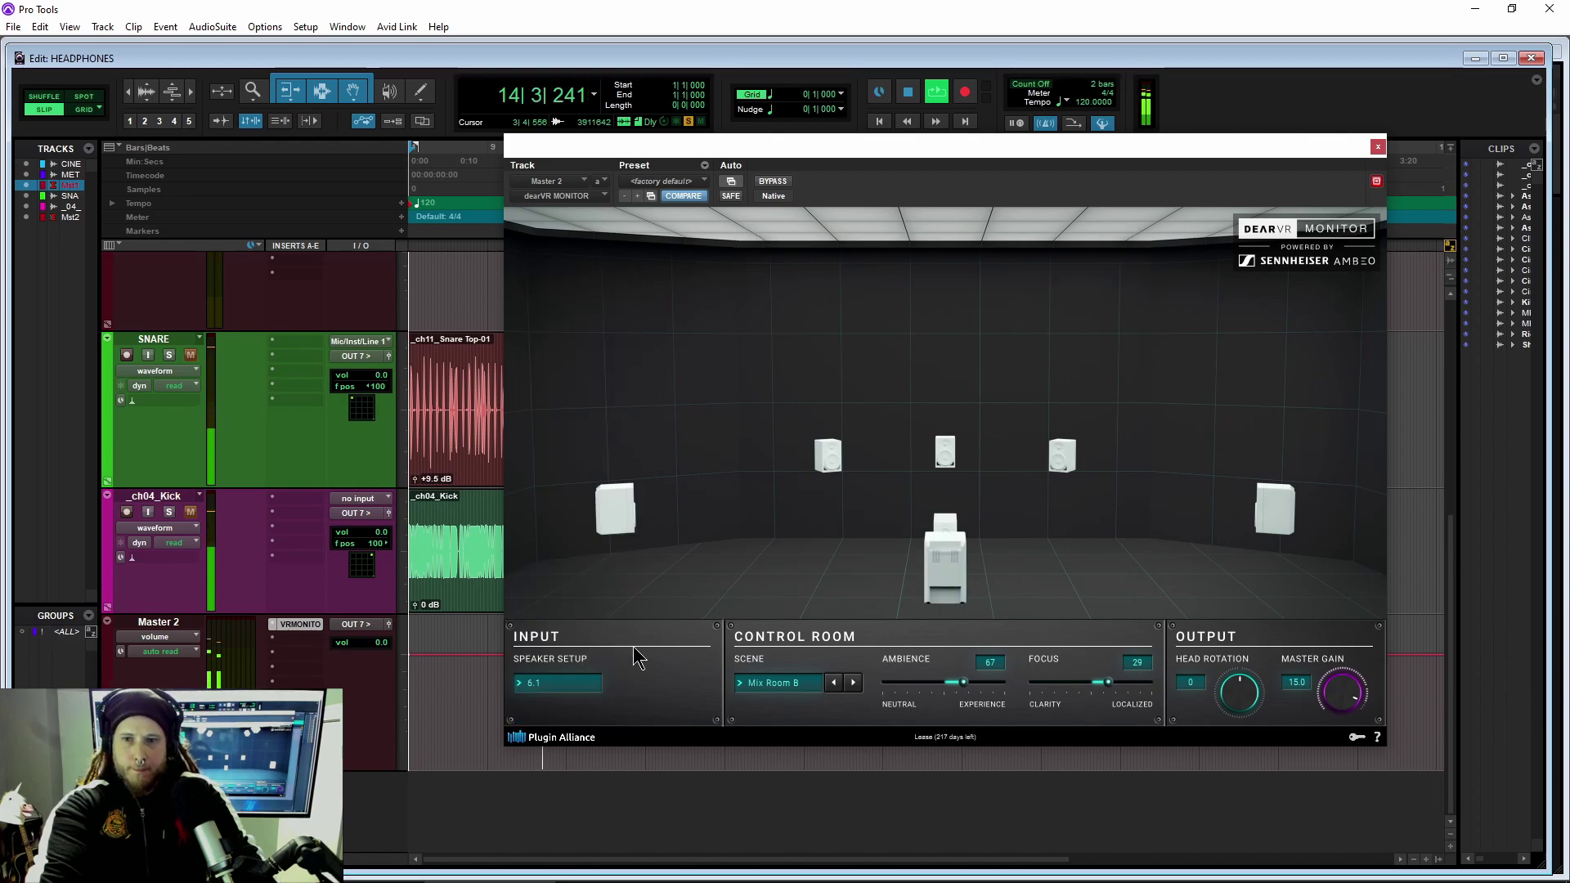
- Set Ambience to 69 and Master Gain to 11.6, and look through the available scenes while keeping Mix Room B
left_click_drag(963, 682, 965, 682)
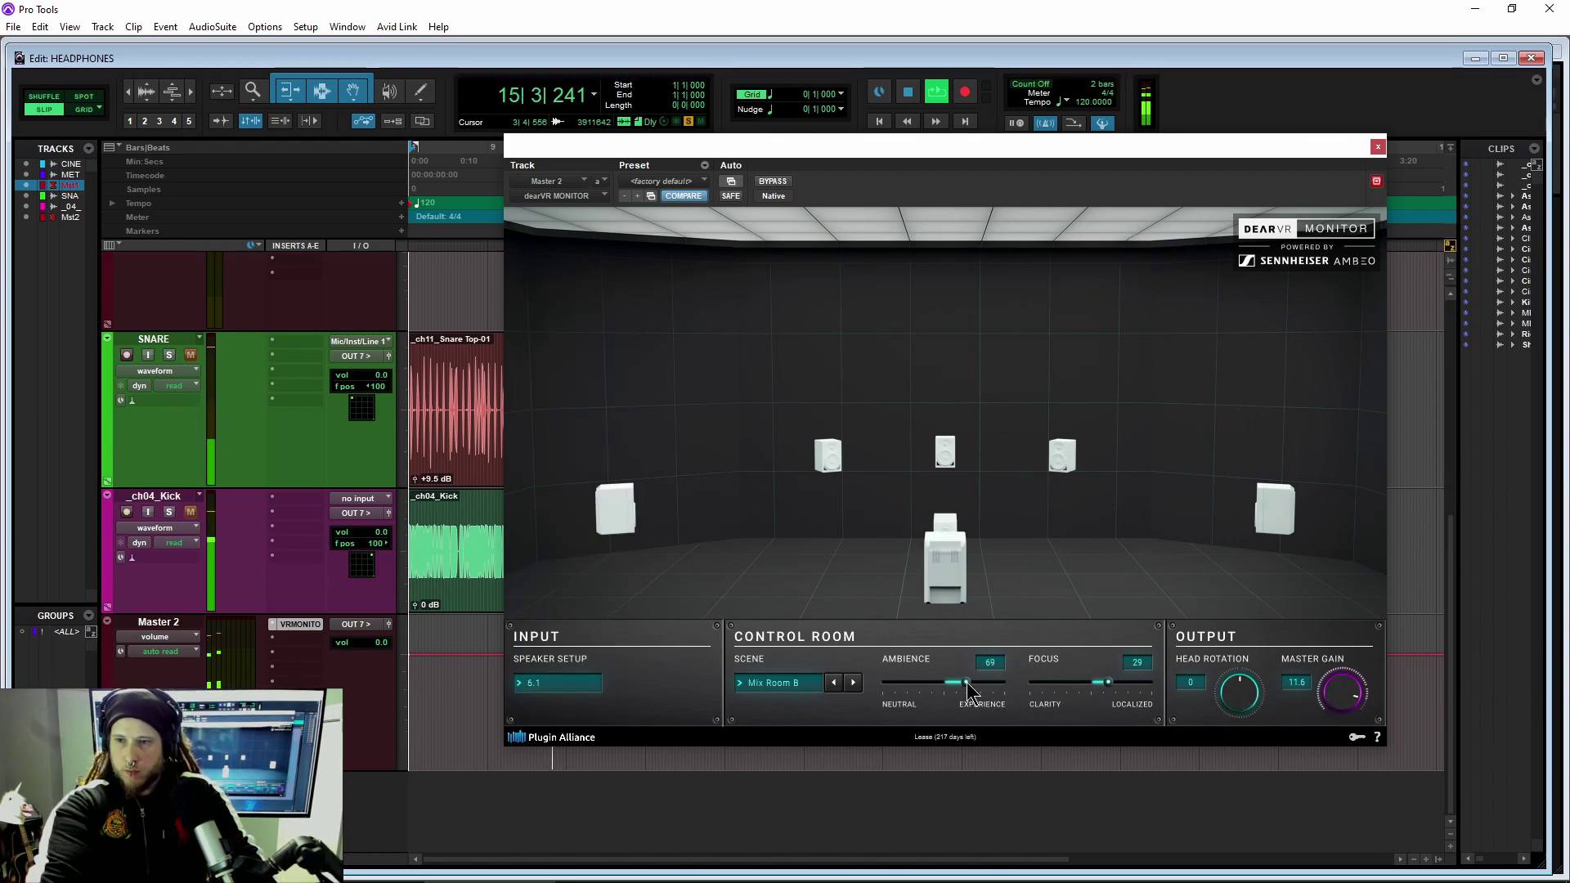
left_click(739, 682)
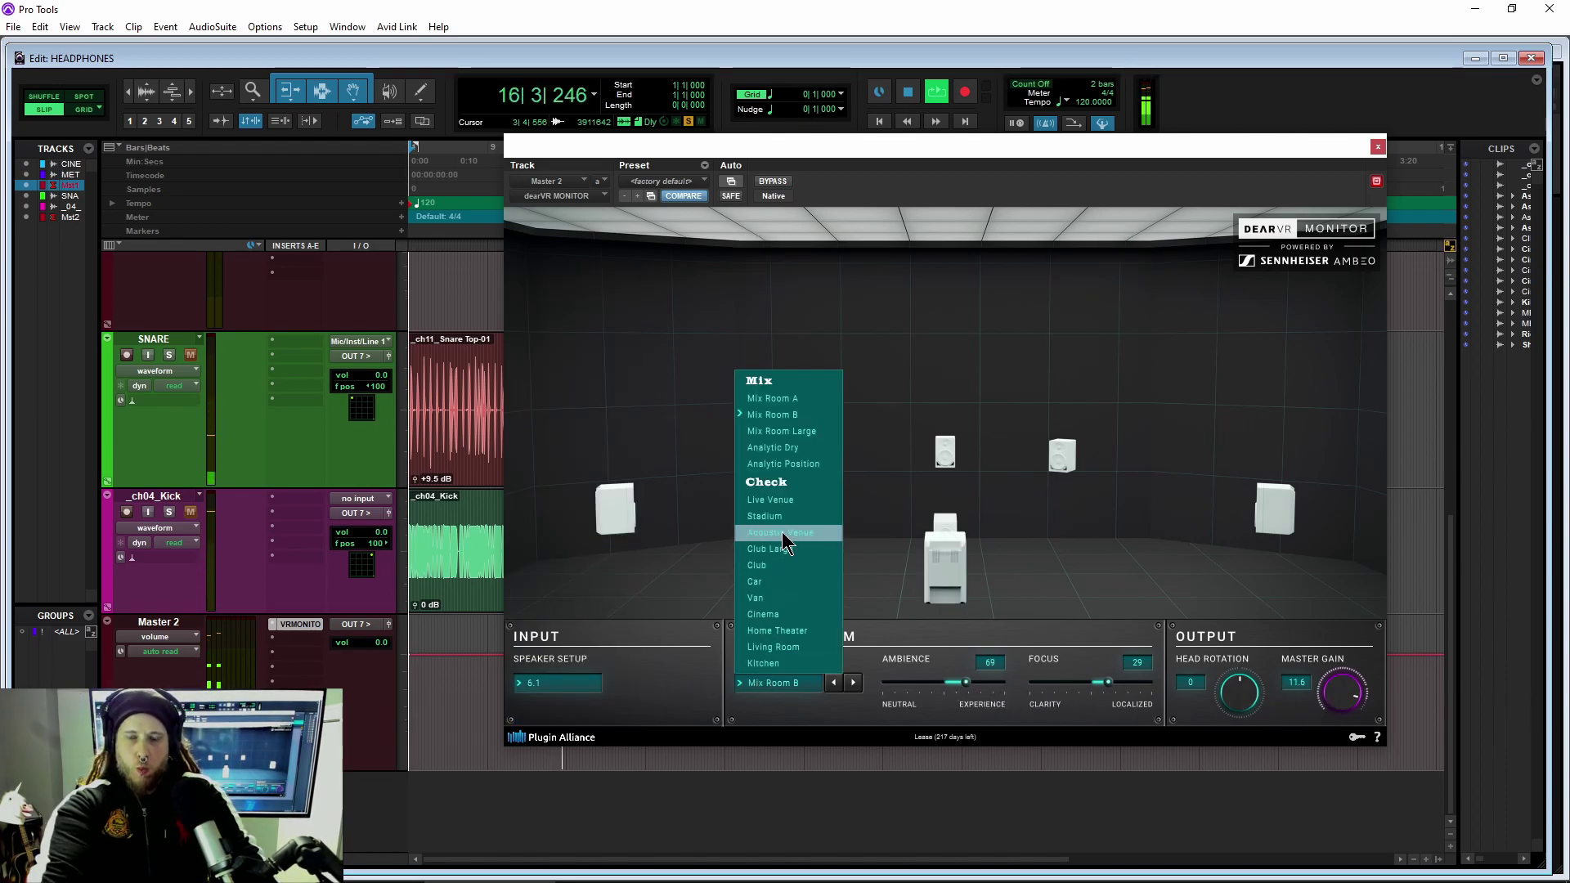
key("Escape")
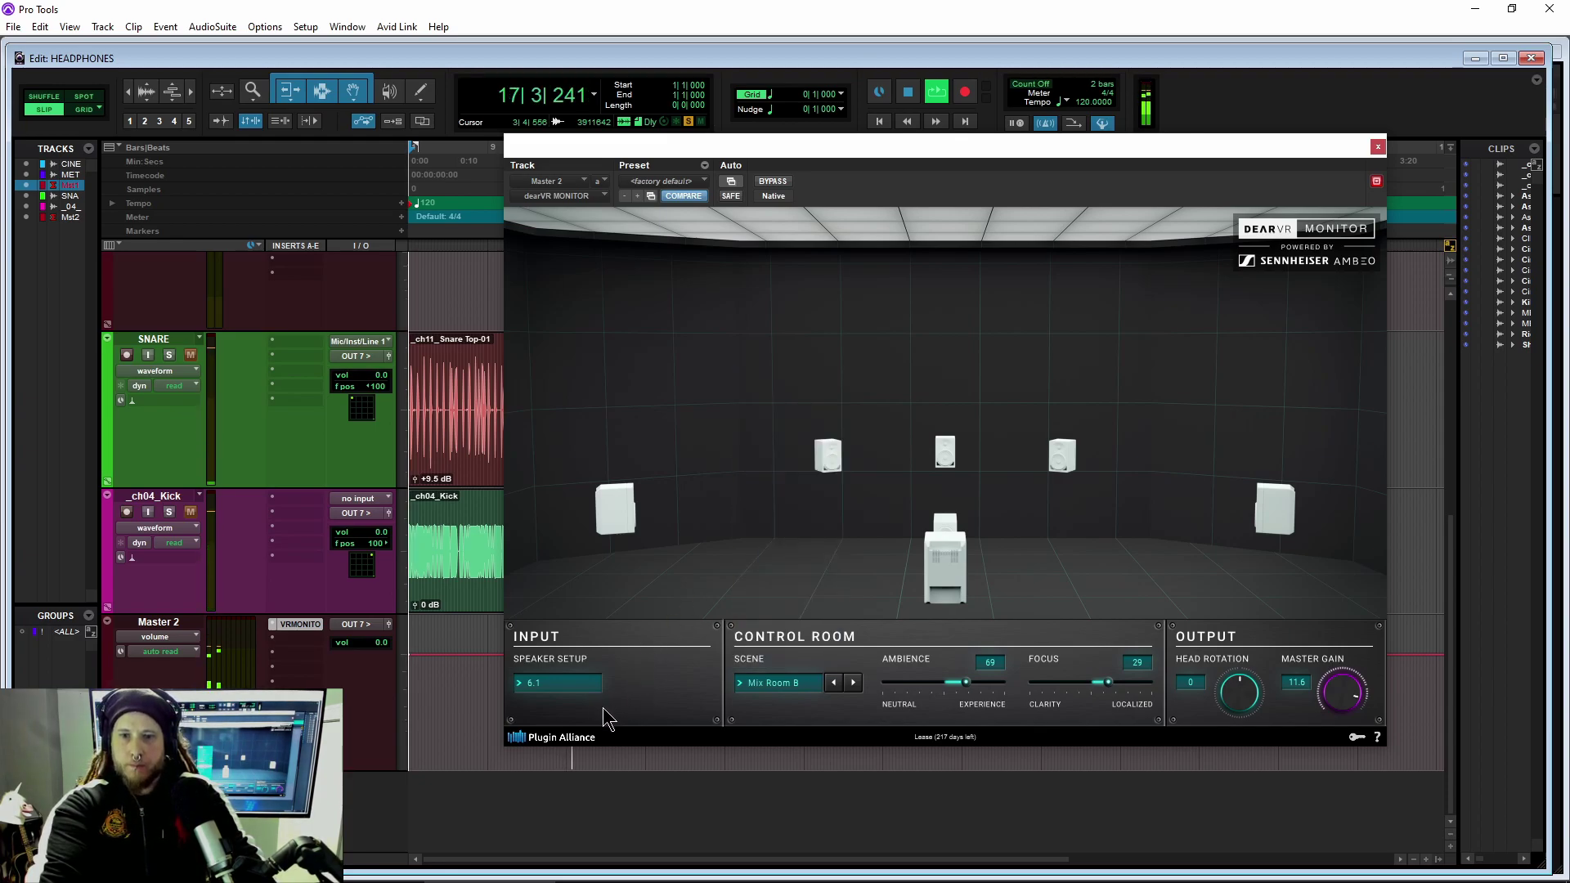